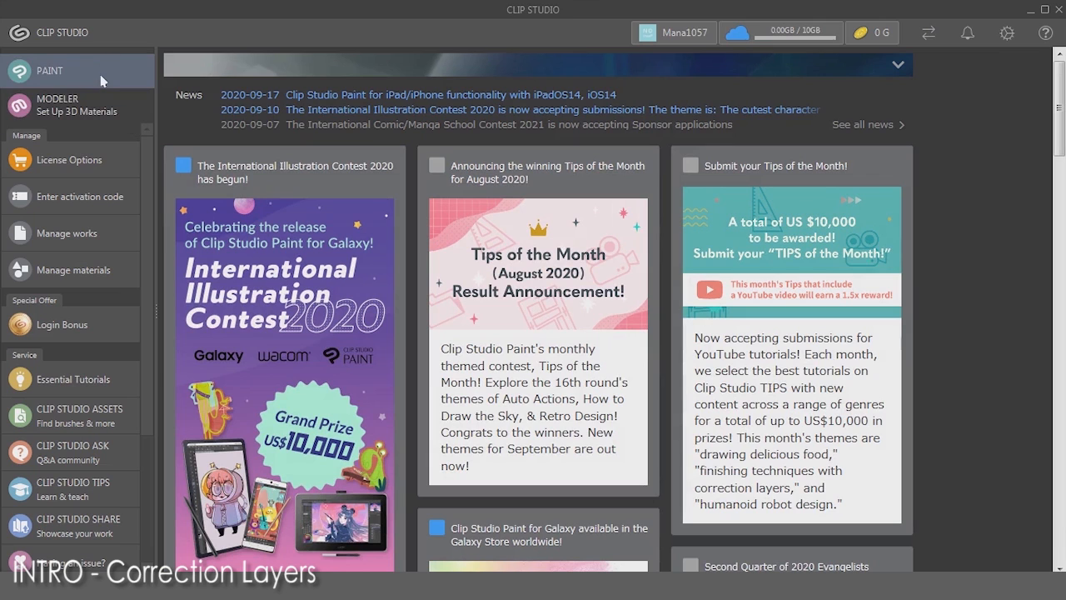
# - Launch the Paint application from the CLIP STUDIO launcher
pyautogui.click(100, 82)
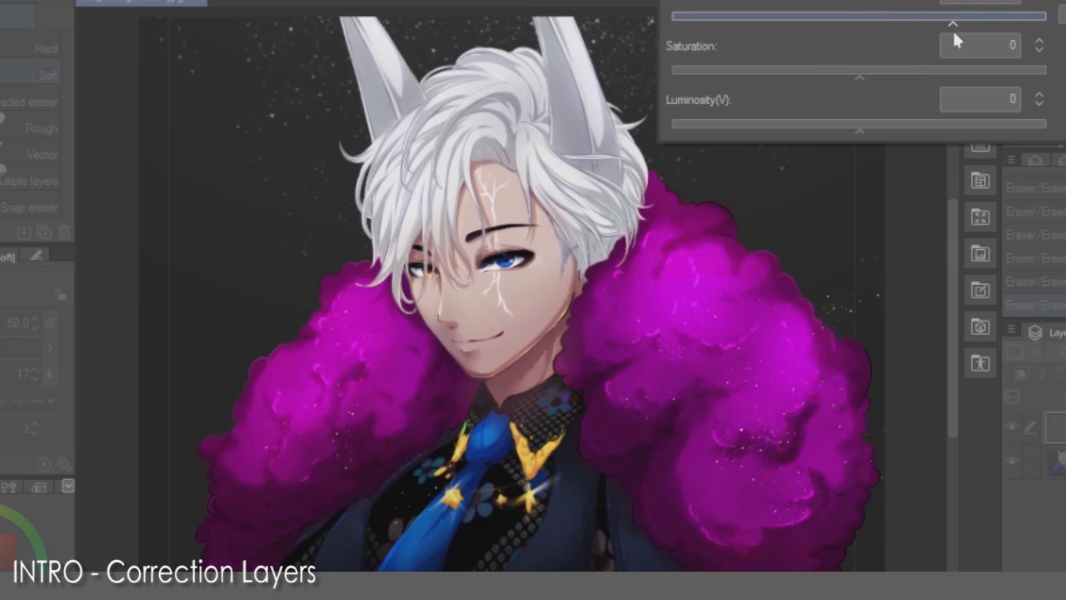
# - Shift the hue of the character's purple fur coat and select nodes along the gradient map's colour bar in the night-sky illustration
pyautogui.moveTo(952, 29); pyautogui.dragTo(978, 21)
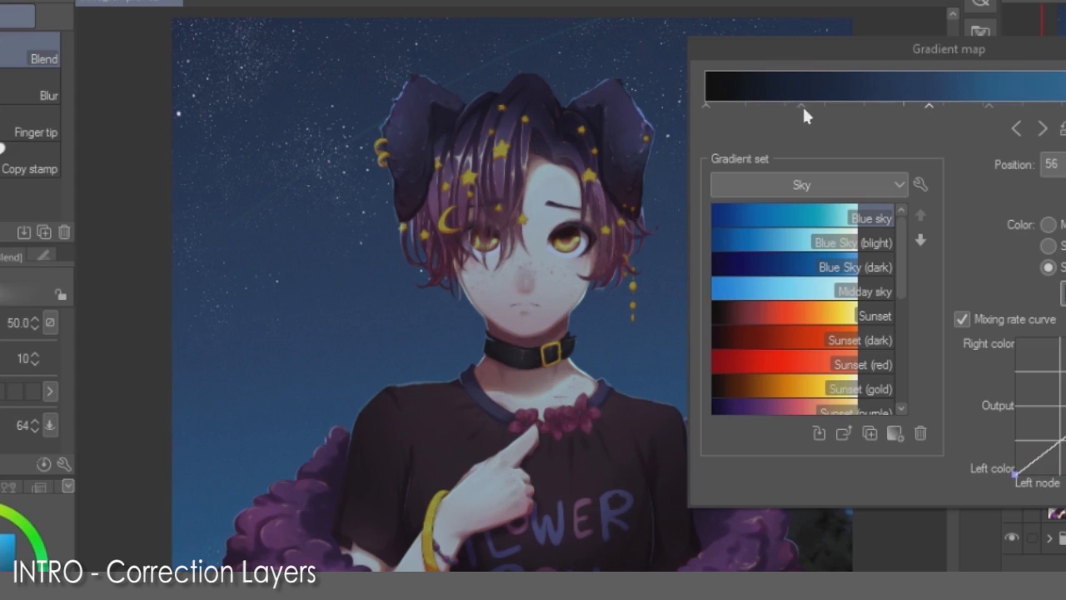
pyautogui.click(802, 105)
pyautogui.click(919, 106)
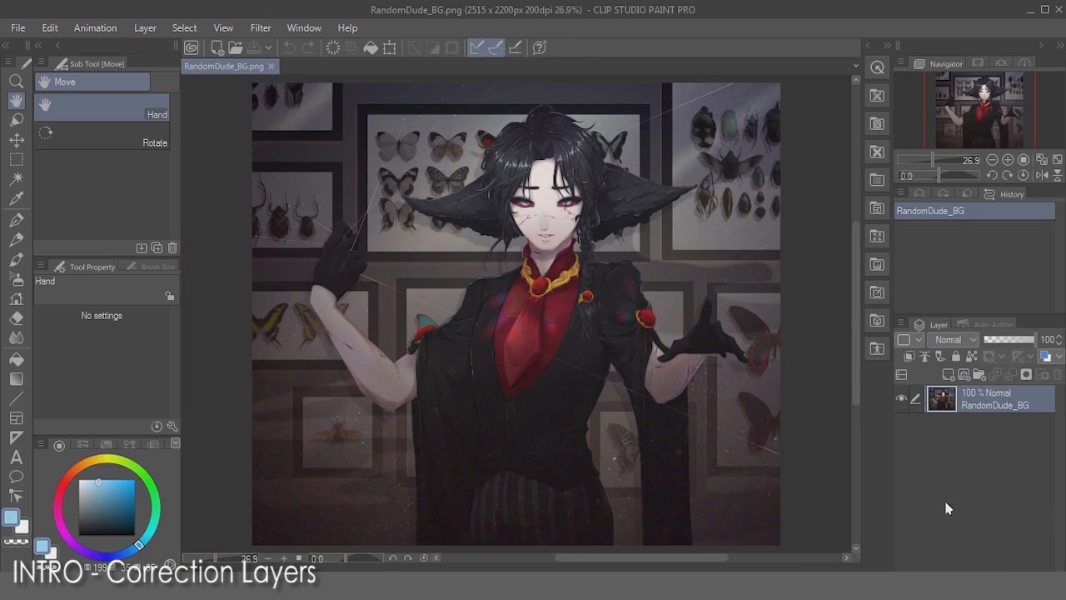
# - Examine the available correction layer types and compare them with the tonal corrections that apply directly to a layer
pyautogui.click(144, 30)
pyautogui.moveTo(200, 94)
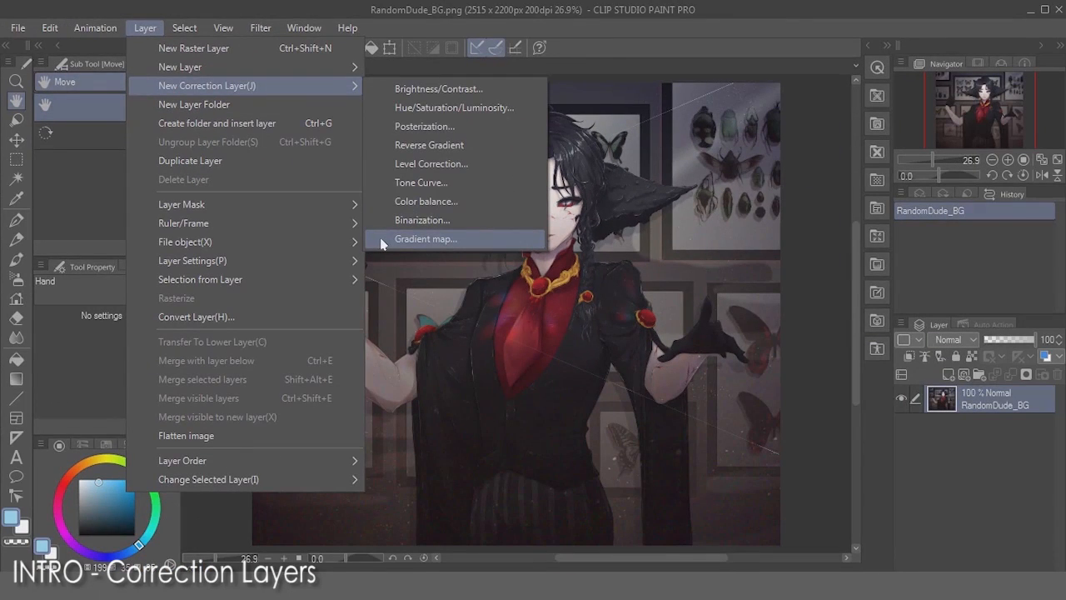
pyautogui.press('Escape')
pyautogui.press('Escape')
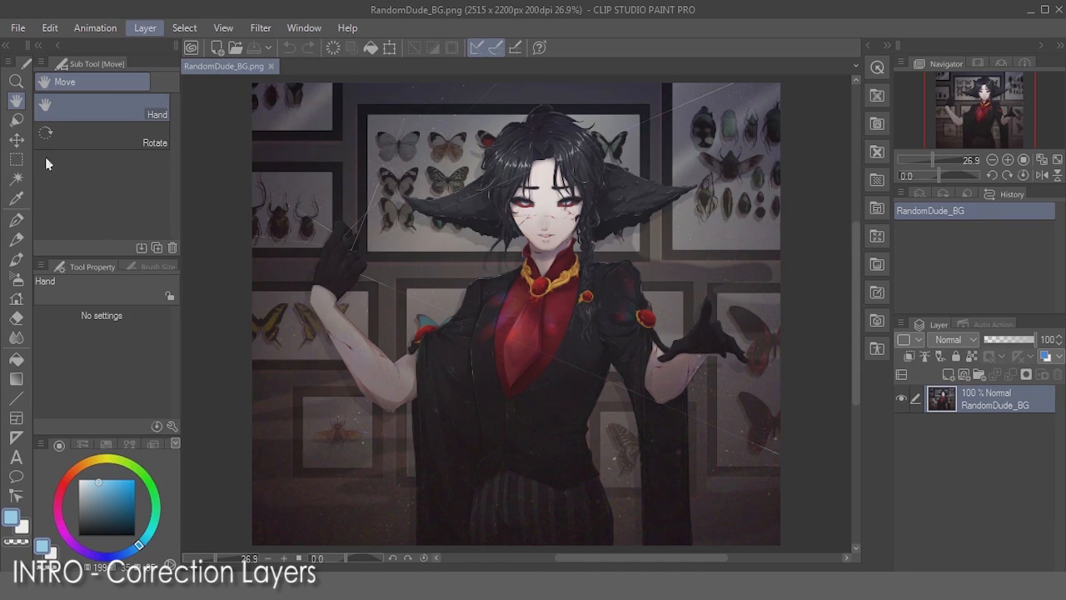
pyautogui.click(52, 30)
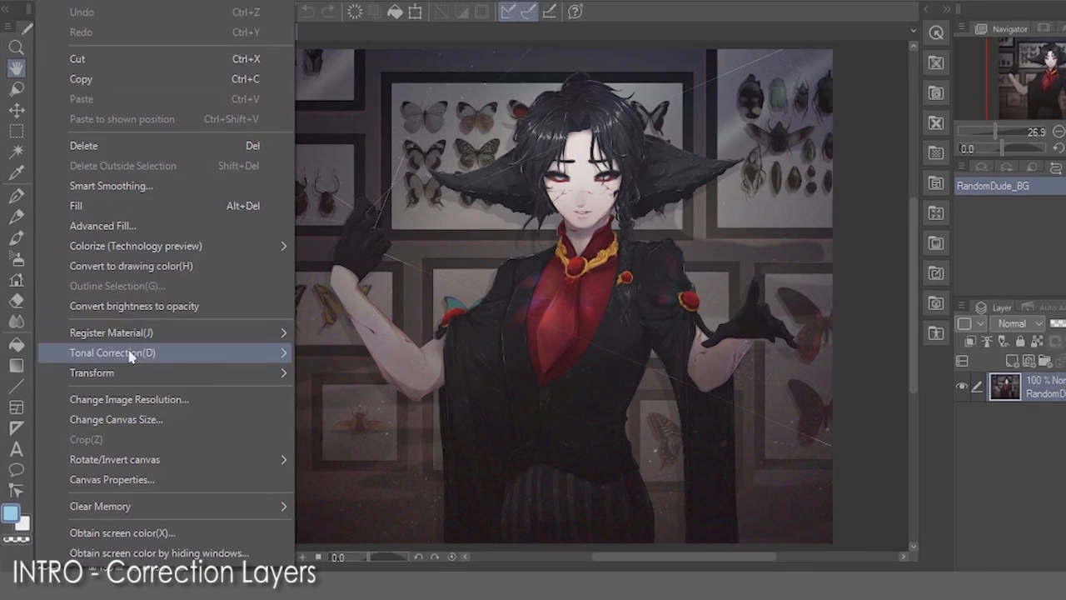
pyautogui.moveTo(124, 367)
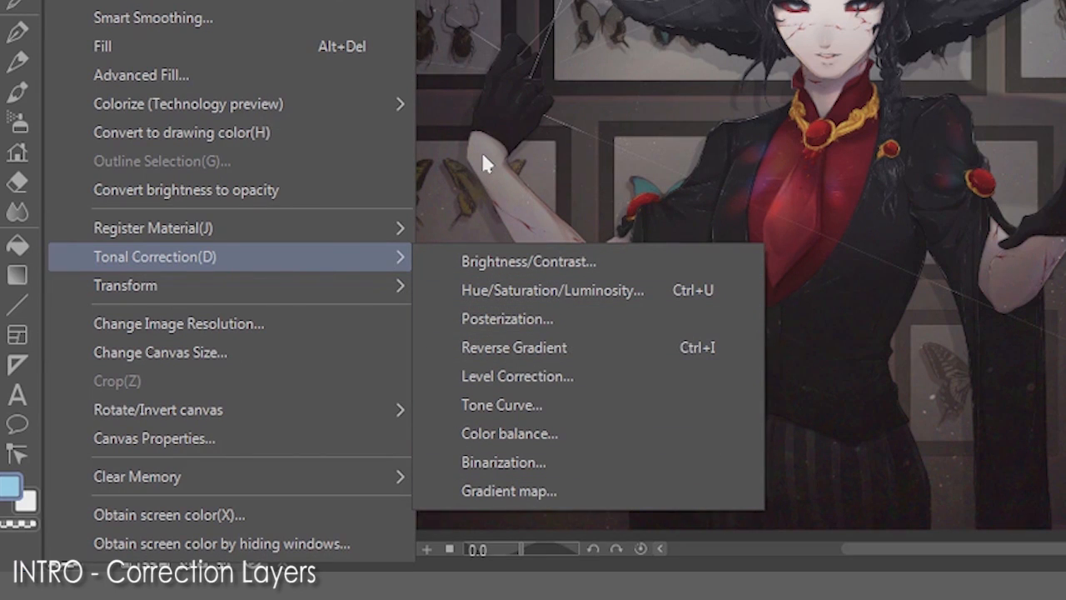
pyautogui.press('Escape')
pyautogui.press('Escape')
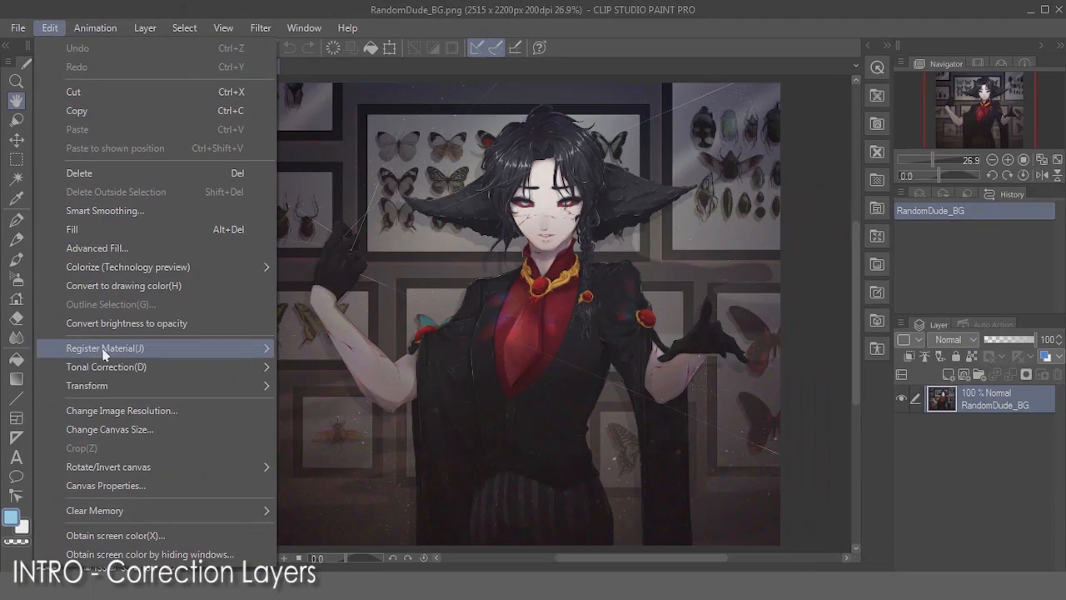
# - Apply a direct Hue/Saturation/Luminosity tonal correction to the RandomDude_BG layer with saturation 10 and luminosity 5
pyautogui.click(312, 391)
pyautogui.press('Tab')
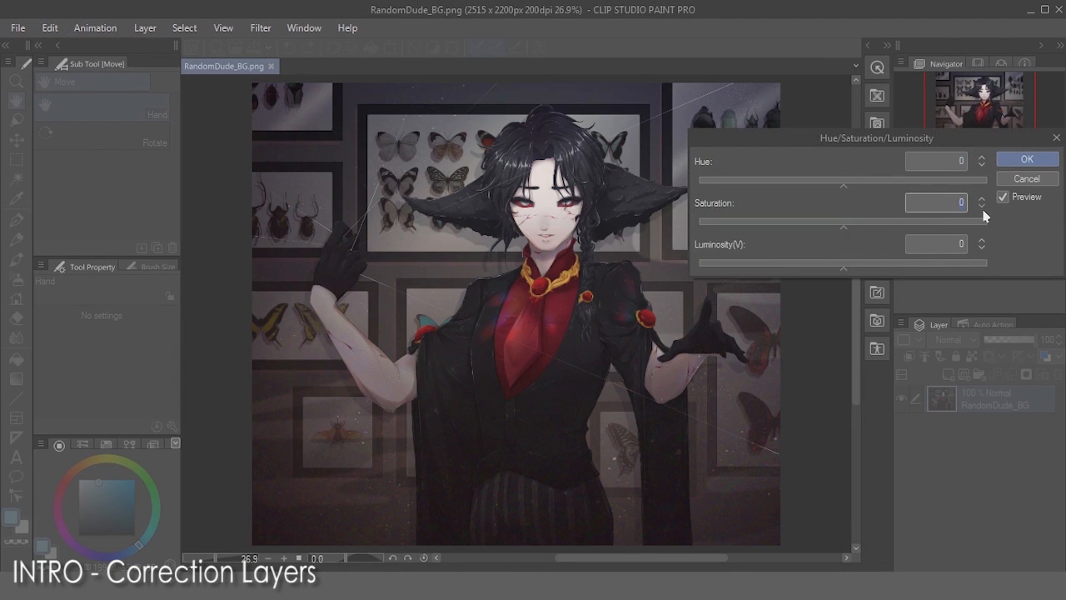
pyautogui.click(954, 245)
pyautogui.click(983, 242)
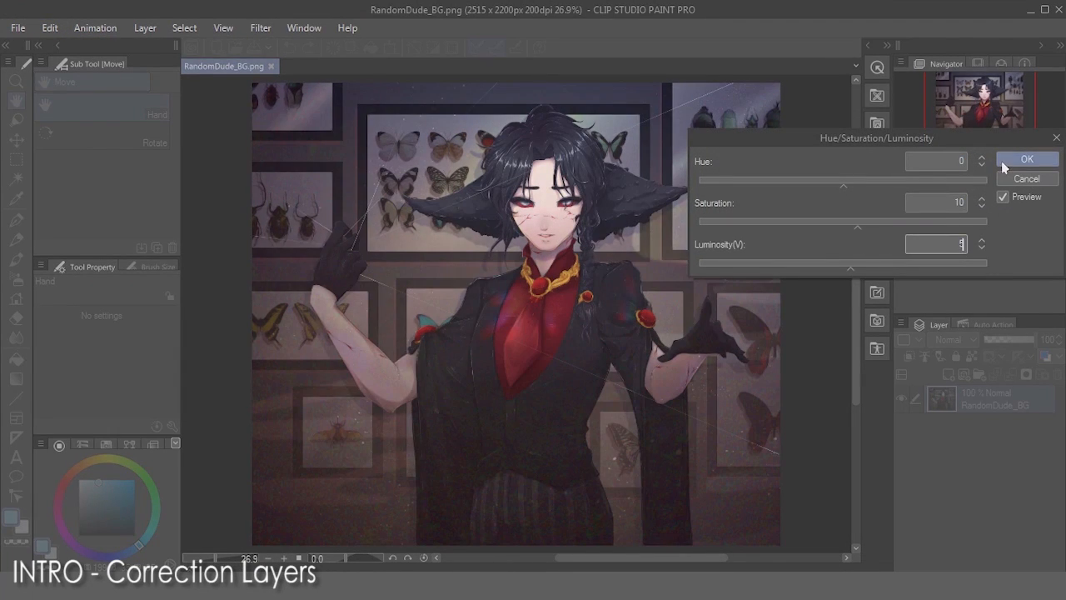
pyautogui.click(1002, 161)
pyautogui.click(1012, 210)
pyautogui.click(981, 232)
# - Apply a direct Tone Curve correction to the RandomDude_BG layer, adding a highlight point and lowering the shadows slightly
pyautogui.click(50, 27)
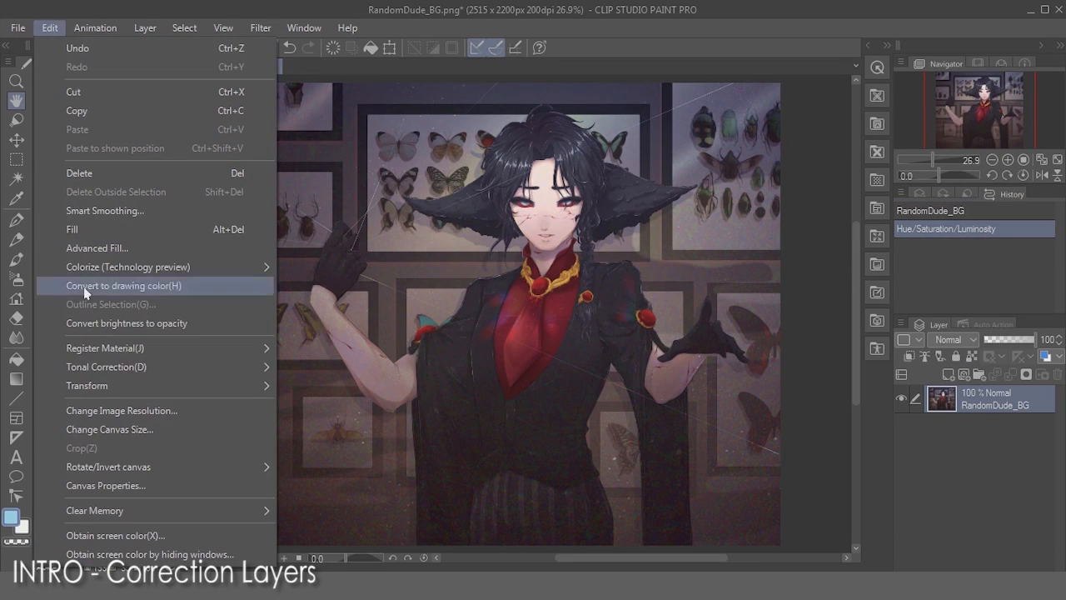
pyautogui.moveTo(227, 368)
pyautogui.click(358, 466)
pyautogui.click(911, 197)
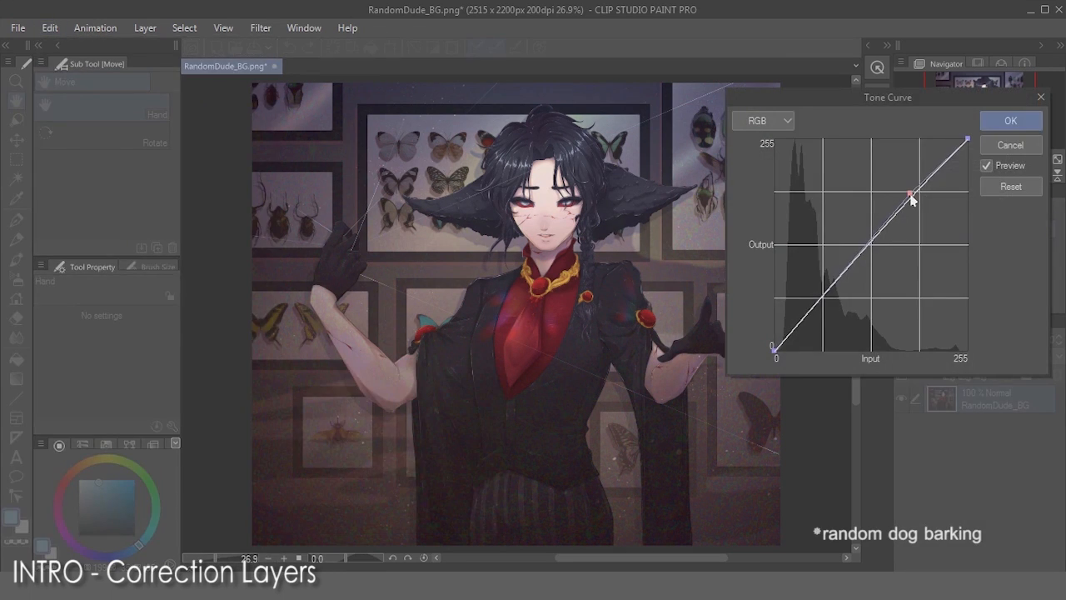
pyautogui.moveTo(837, 298); pyautogui.dragTo(843, 307)
pyautogui.click(999, 121)
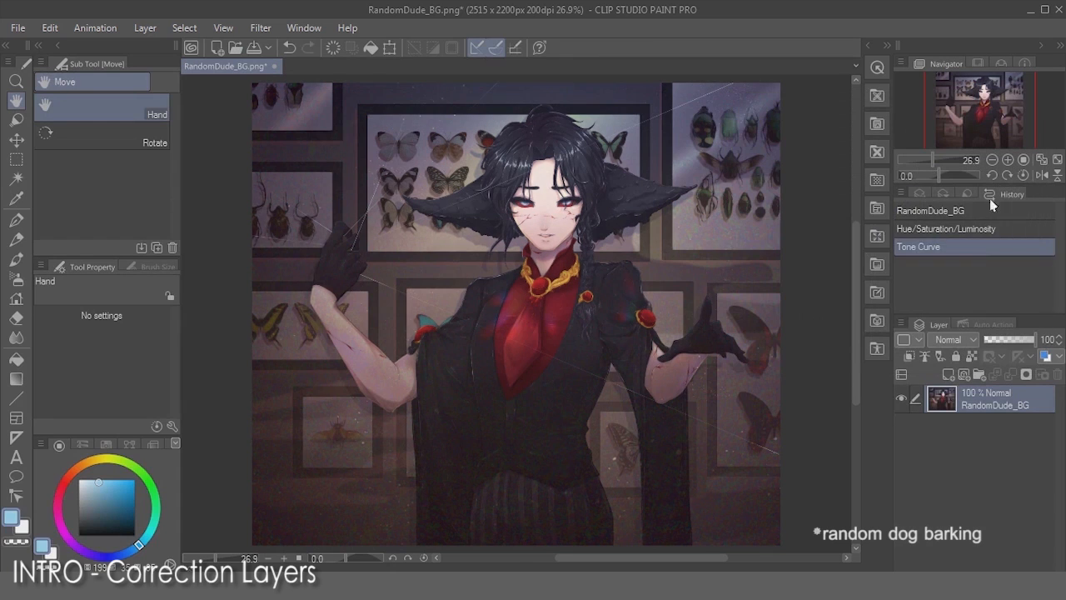
# - Compare the original and corrected states in the history, and revert the image to its original RandomDude_BG state
pyautogui.click(932, 213)
pyautogui.click(933, 251)
pyautogui.click(930, 213)
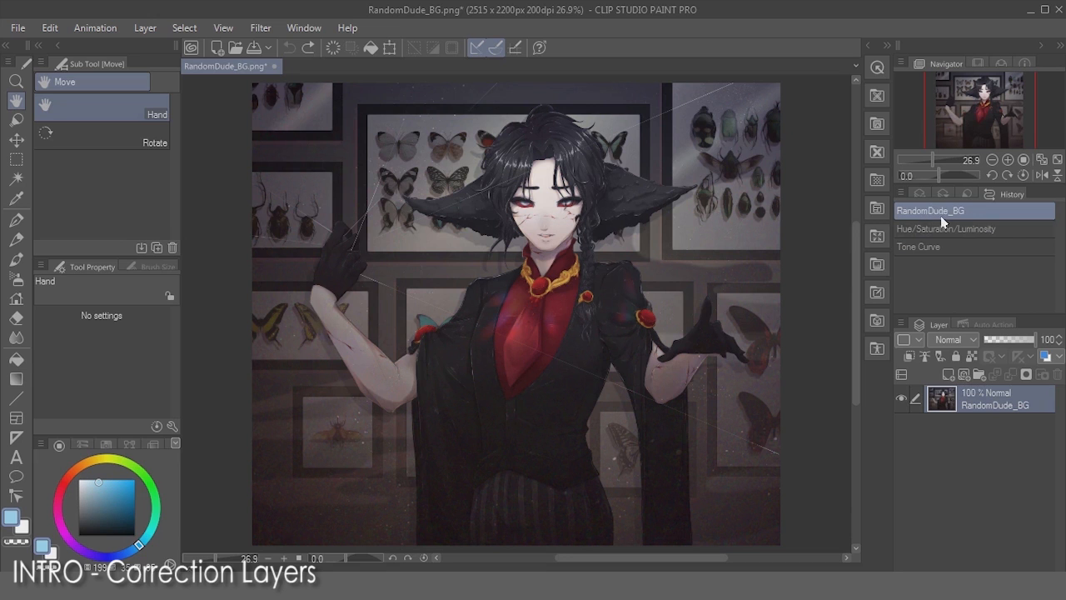
# - Add a Hue/Saturation/Luminosity correction layer above the image with saturation 10
pyautogui.click(145, 28)
pyautogui.moveTo(191, 85)
pyautogui.click(425, 159)
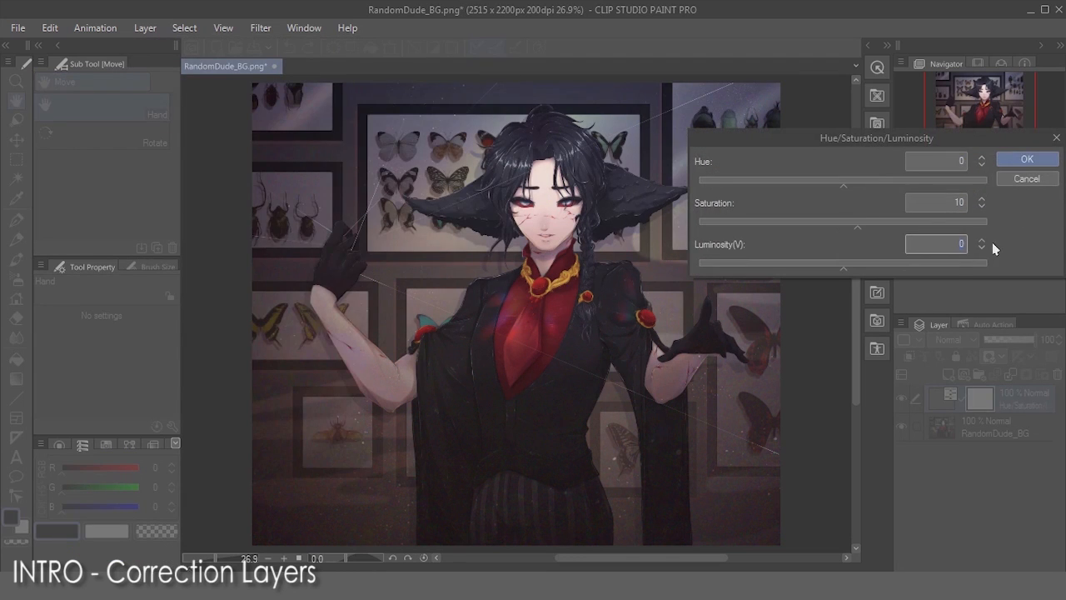
pyautogui.click(1027, 159)
# - Add a Tone Curve correction layer with slightly raised highlights and slightly lowered shadows
pyautogui.click(145, 28)
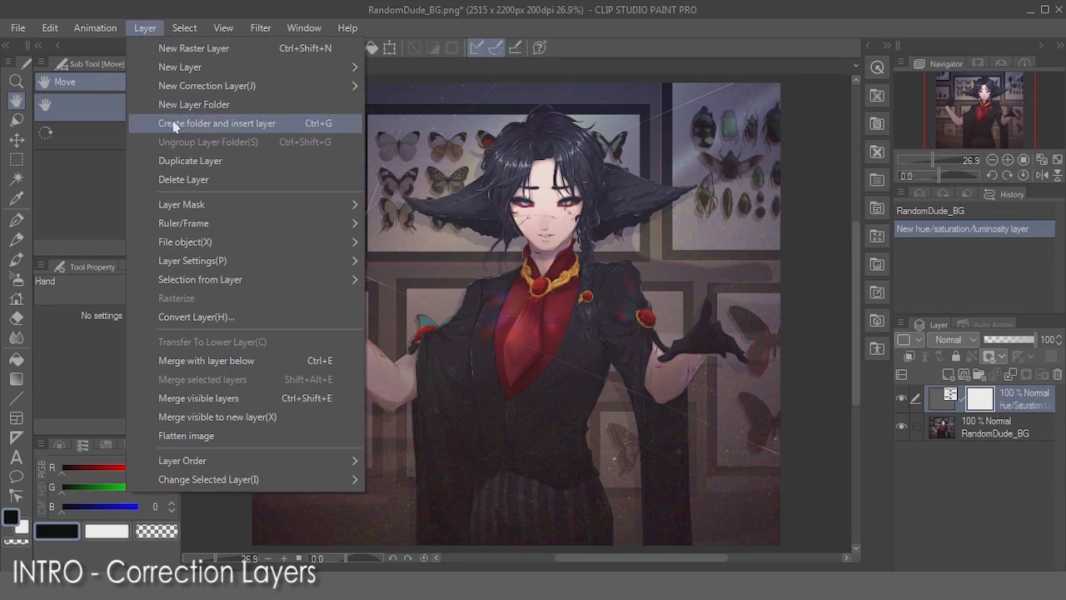
pyautogui.moveTo(175, 86)
pyautogui.click(408, 179)
pyautogui.moveTo(915, 197); pyautogui.dragTo(916, 184)
pyautogui.moveTo(826, 292); pyautogui.dragTo(835, 303)
pyautogui.click(1009, 121)
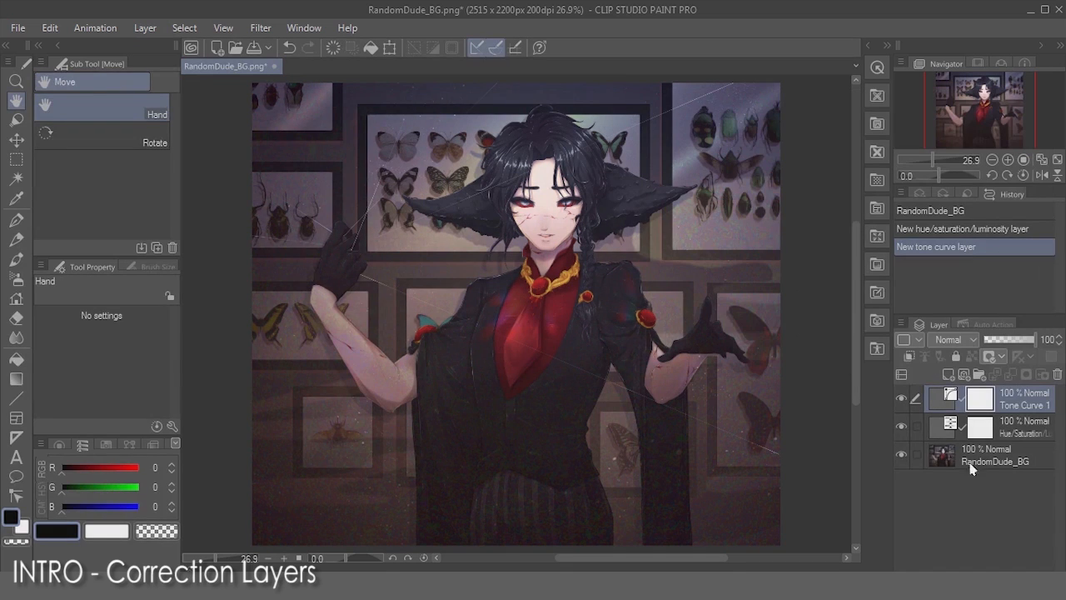
# - Try adjusting the Hue/Saturation/Luminosity correction layer to hue -7, saturation -4 and luminosity 4
pyautogui.doubleClick(948, 425)
pyautogui.moveTo(844, 185); pyautogui.dragTo(838, 189)
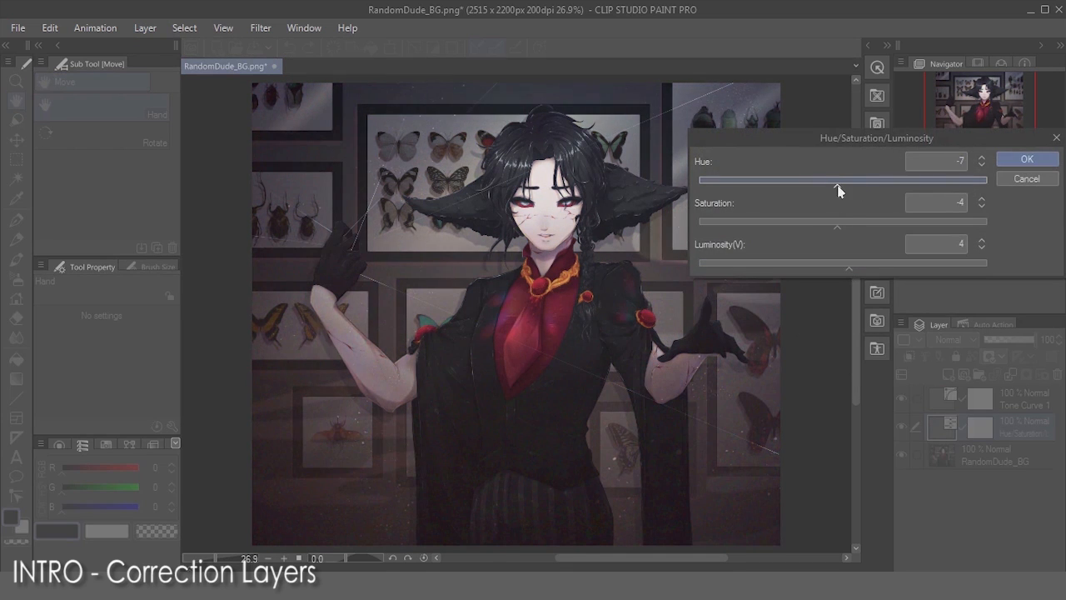
pyautogui.click(1027, 159)
# - Try reshaping the Tone Curve correction layer's shadows, midtones and highlights and switching its colour channel
pyautogui.doubleClick(947, 403)
pyautogui.moveTo(834, 301); pyautogui.dragTo(825, 288)
pyautogui.click(872, 242)
pyautogui.click(847, 267)
pyautogui.moveTo(967, 139)
pyautogui.mouseDown()
pyautogui.moveTo(967, 153)
pyautogui.moveTo(967, 142)
pyautogui.mouseUp()
pyautogui.moveTo(923, 187); pyautogui.dragTo(916, 203)
pyautogui.click(772, 126)
pyautogui.click(763, 159)
pyautogui.press('Return')
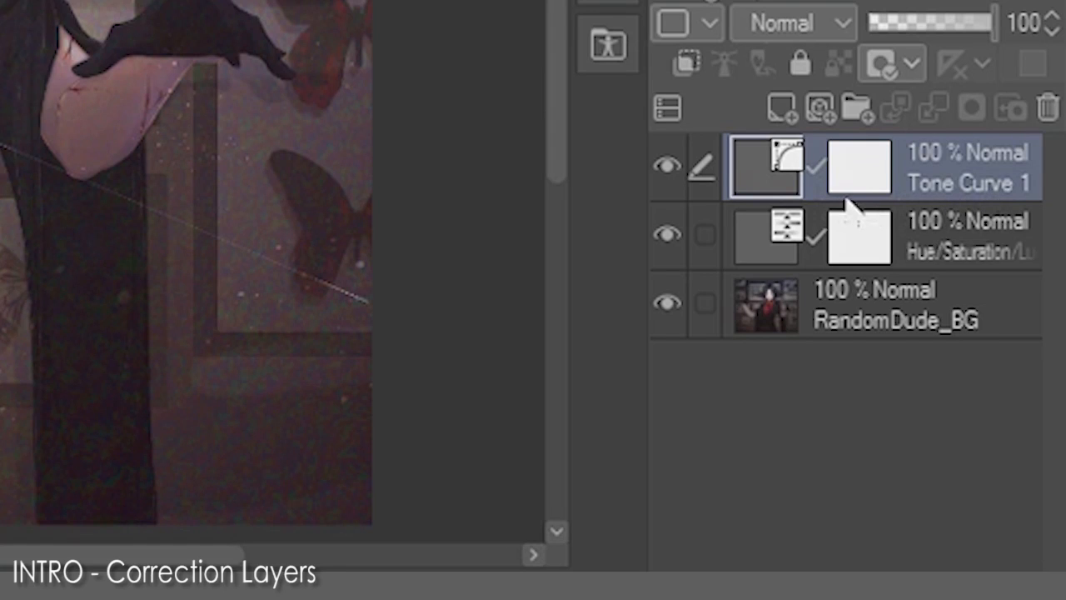
# - Edit the Hue/Saturation/Luminosity correction layer to fully desaturate the image and lower its luminosity
pyautogui.click(781, 250)
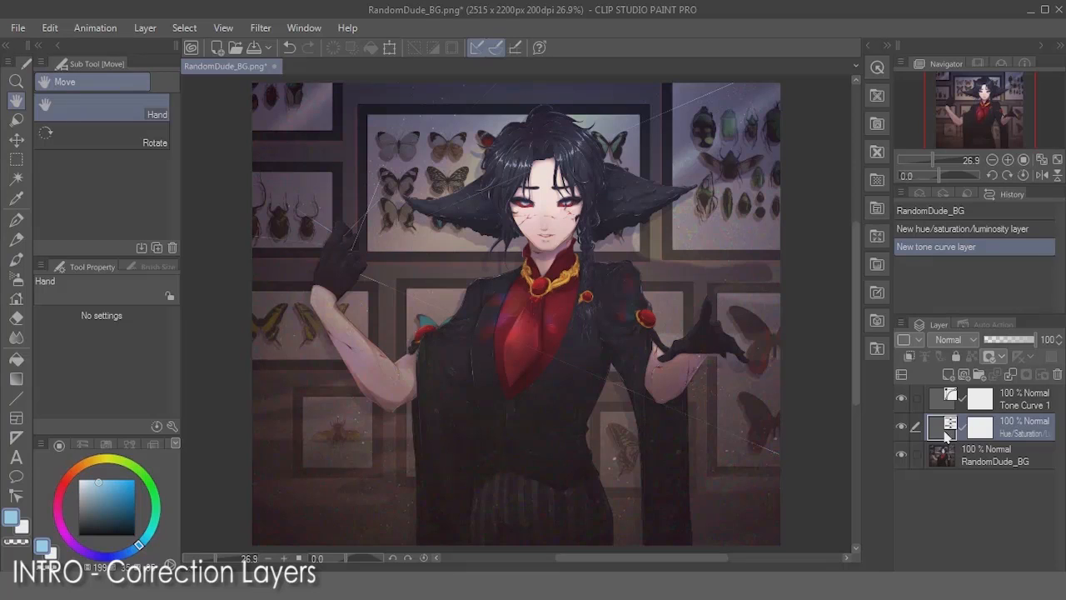
pyautogui.doubleClick(778, 265)
pyautogui.moveTo(859, 227); pyautogui.dragTo(698, 229)
pyautogui.moveTo(850, 268); pyautogui.dragTo(808, 269)
pyautogui.click(1016, 159)
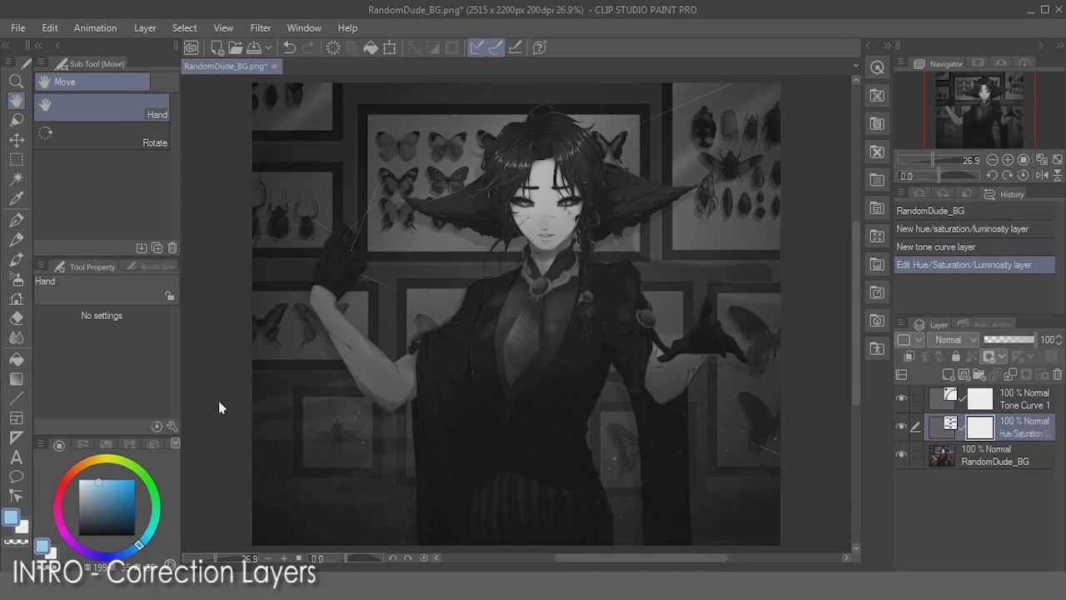
# - Erase the correction layer's mask over the central character with the Hard eraser at brush size 800
pyautogui.click(16, 317)
pyautogui.click(100, 103)
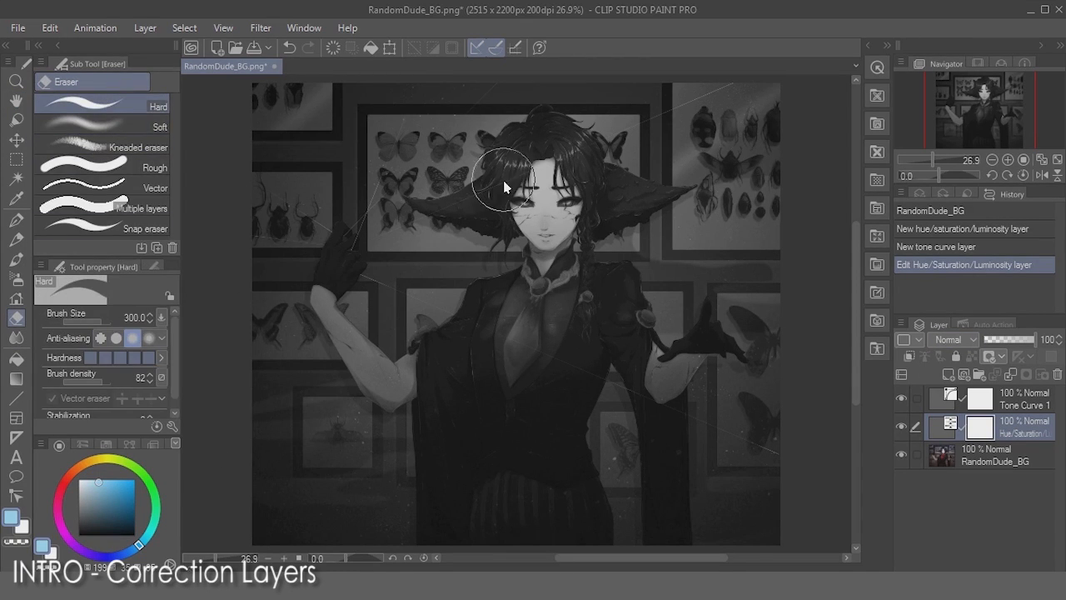
pyautogui.press(']')
pyautogui.press(']')
pyautogui.press(']')
pyautogui.press(']')
pyautogui.press(']')
pyautogui.moveTo(536, 116)
pyautogui.mouseDown()
pyautogui.moveTo(514, 539)
pyautogui.moveTo(533, 30)
pyautogui.moveTo(545, 379)
pyautogui.moveTo(568, 89)
pyautogui.mouseUp()
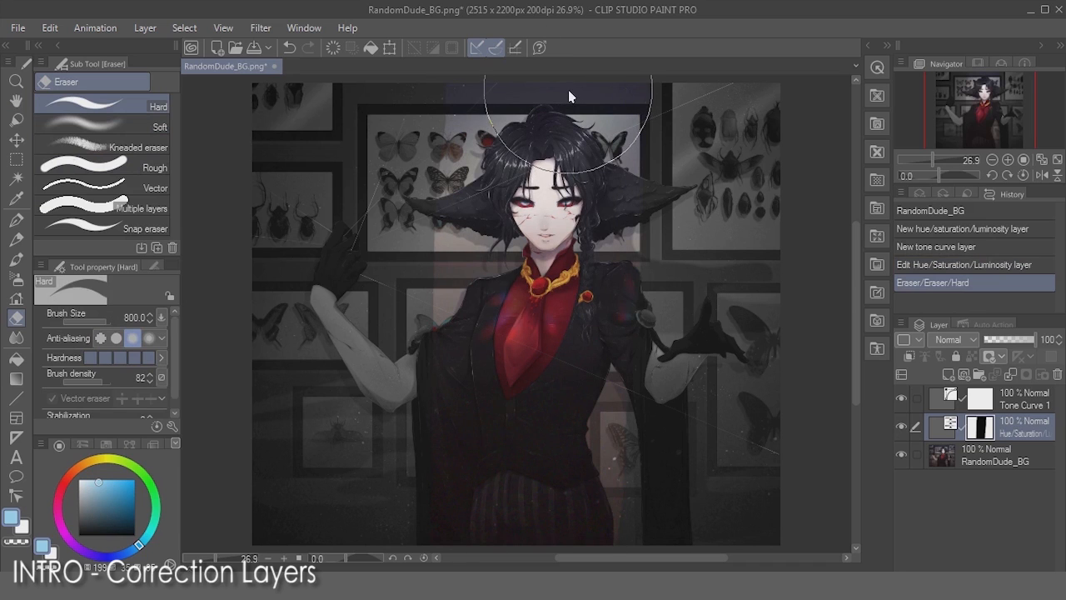
# - Paint the erased part of the correction layer's mask white with the Hard airbrush at size 700 and density 100
pyautogui.press('b')
pyautogui.press('b')
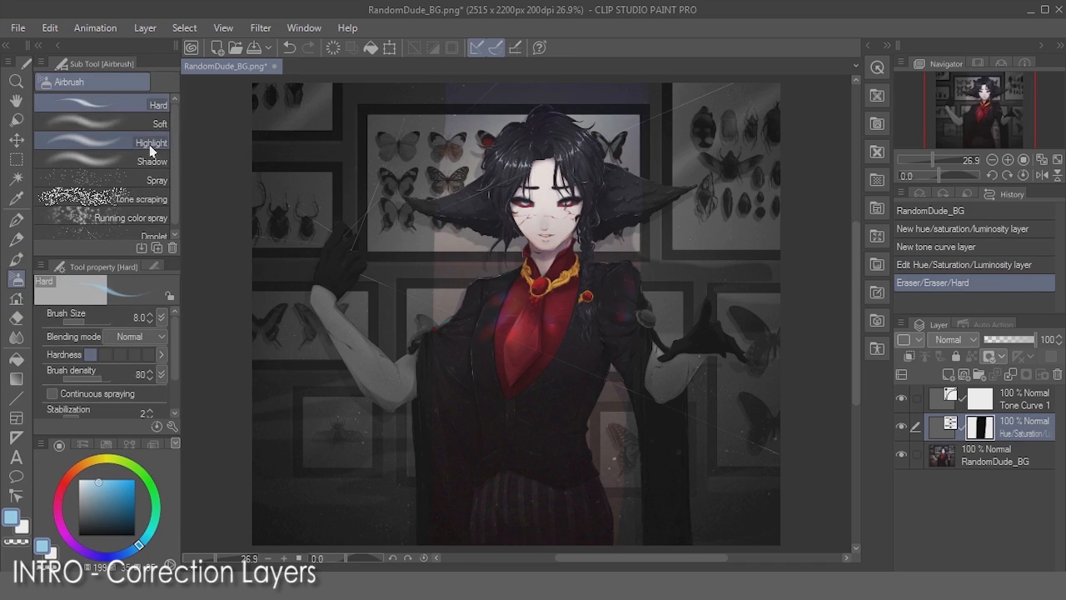
pyautogui.moveTo(103, 380); pyautogui.dragTo(112, 377)
pyautogui.moveTo(107, 497); pyautogui.dragTo(46, 442)
pyautogui.press(']')
pyautogui.press(']')
pyautogui.press(']')
pyautogui.press(']')
pyautogui.press(']')
pyautogui.press(']')
pyautogui.press(']')
pyautogui.press(']')
pyautogui.press(']')
pyautogui.press(']')
pyautogui.press(']')
pyautogui.press(']')
pyautogui.press(']')
pyautogui.press(']')
pyautogui.press(']')
pyautogui.press(']')
pyautogui.press(']')
pyautogui.press(']')
pyautogui.press(']')
pyautogui.press(']')
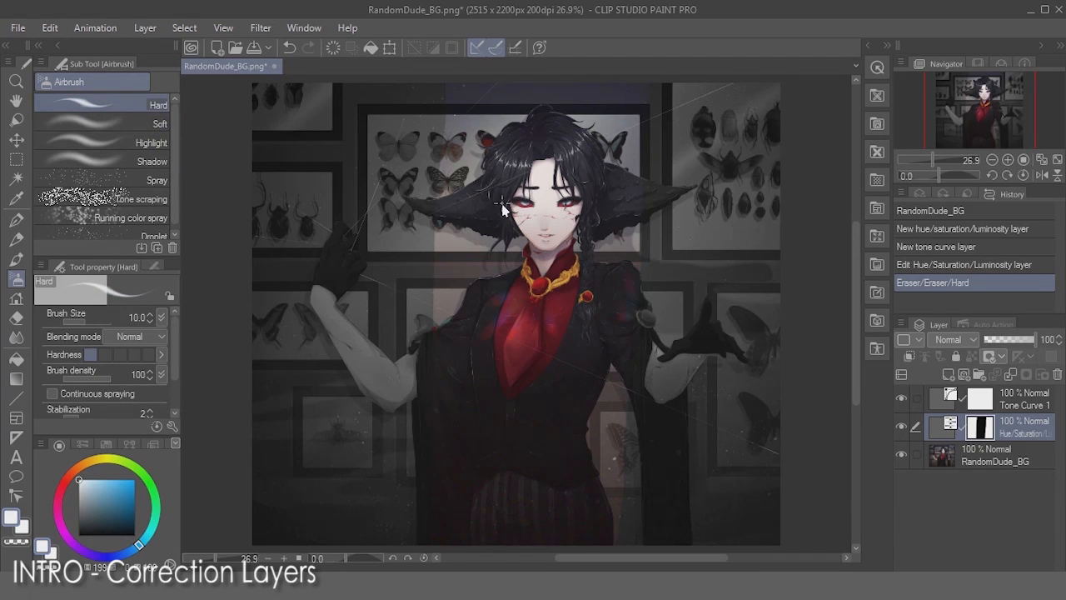
pyautogui.moveTo(606, 122)
pyautogui.mouseDown()
pyautogui.moveTo(335, 121)
pyautogui.moveTo(728, 215)
pyautogui.moveTo(308, 335)
pyautogui.moveTo(772, 329)
pyautogui.moveTo(385, 472)
pyautogui.moveTo(499, 535)
pyautogui.moveTo(588, 459)
pyautogui.mouseUp()
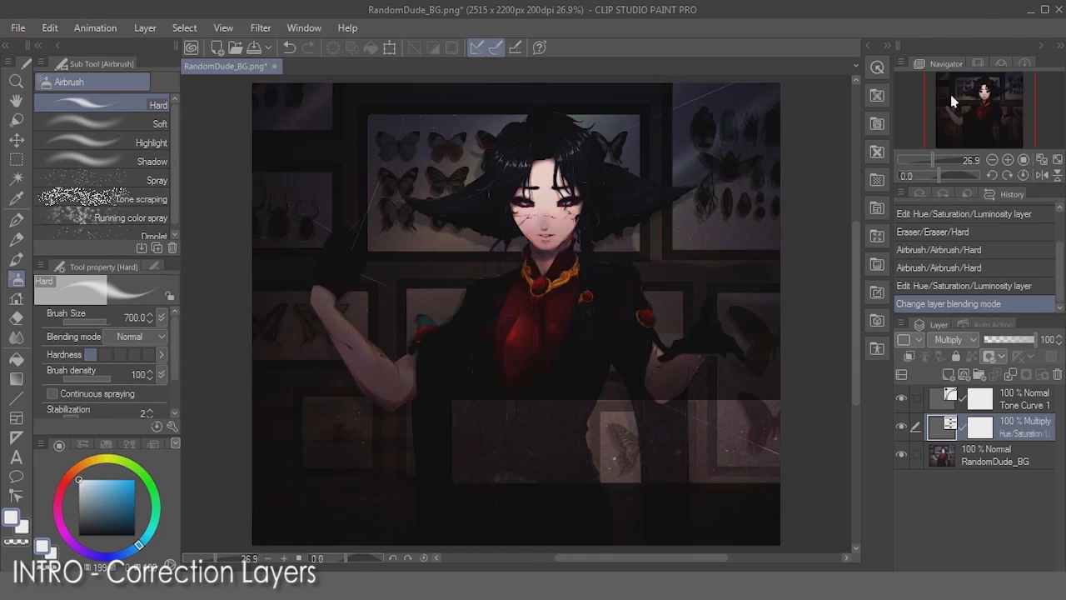
# - Set the Hue/Saturation/Luminosity correction layer's blending mode to Normal and its opacity to 100%
pyautogui.click(949, 339)
pyautogui.click(957, 348)
pyautogui.scroll(20, 957, 344)
pyautogui.moveTo(1031, 340)
pyautogui.mouseDown()
pyautogui.moveTo(992, 343)
pyautogui.moveTo(1052, 342)
pyautogui.moveTo(1041, 341)
pyautogui.mouseUp()
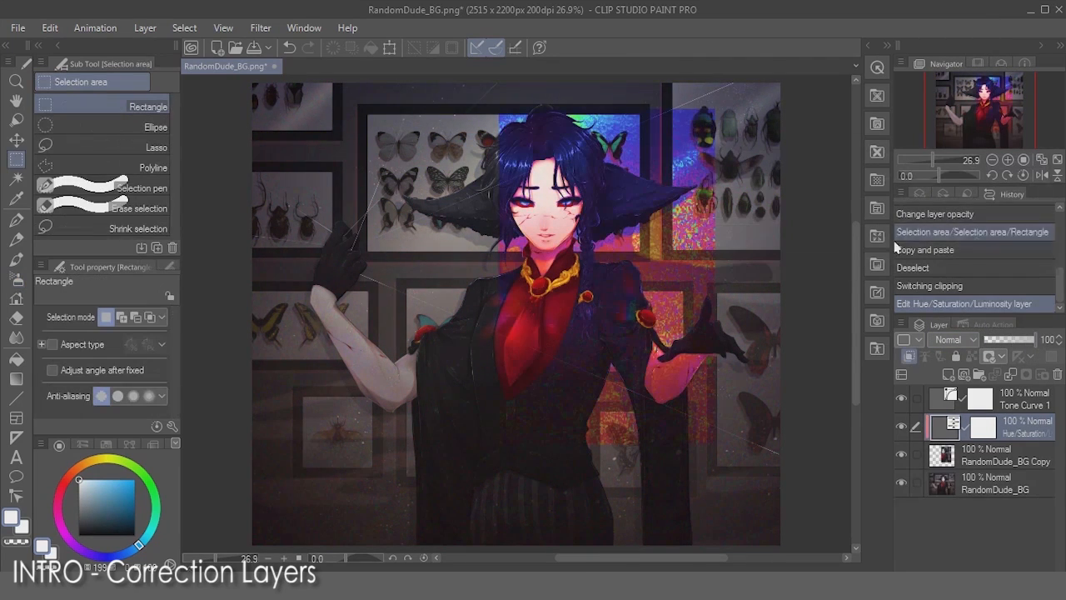
# - Unclip the Hue/Saturation/Luminosity correction layer and place both correction layers in a new layer folder
pyautogui.click(910, 356)
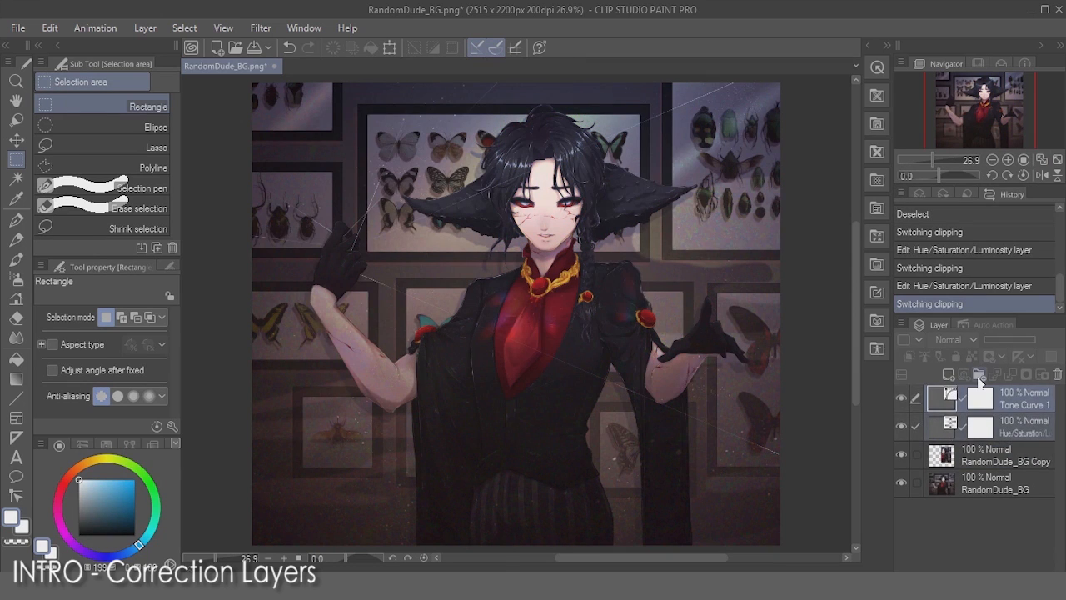
pyautogui.click(979, 375)
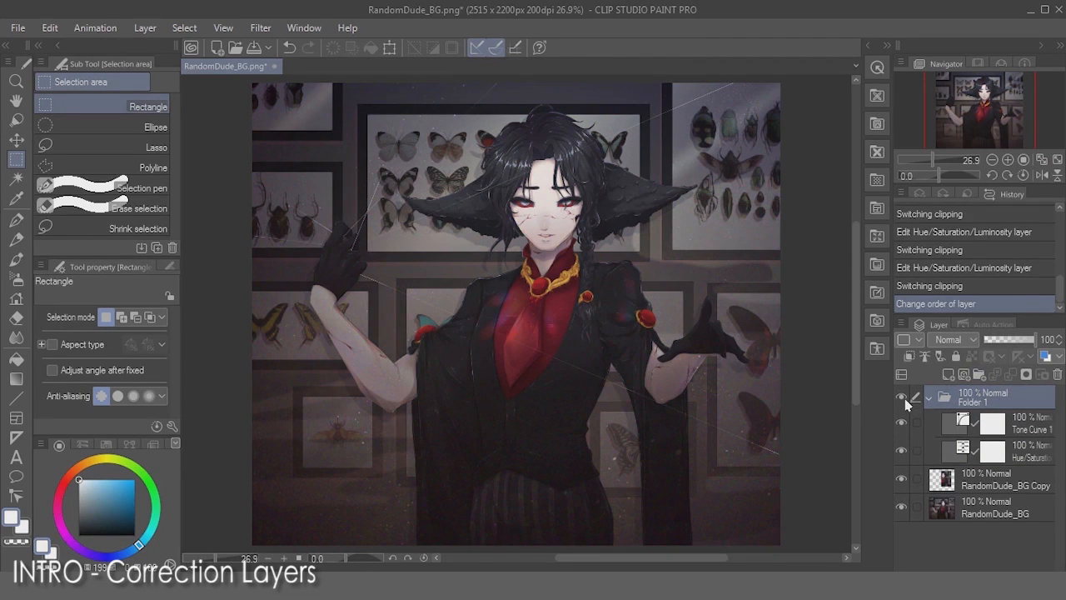
# - Set the correction layers' folder to Through blending and rename it "Adjustments"
pyautogui.click(961, 338)
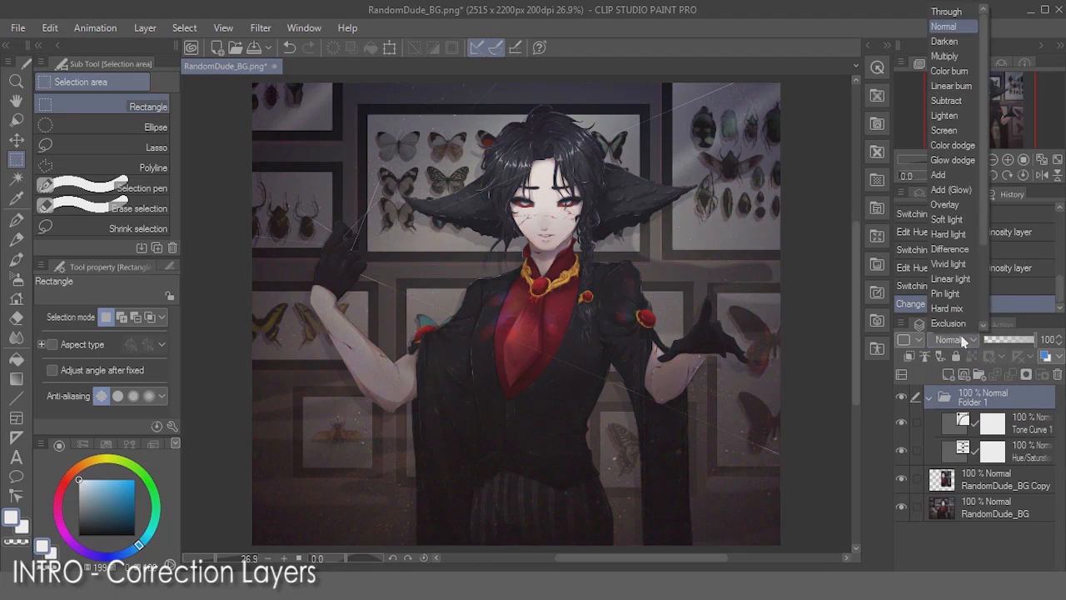
pyautogui.click(945, 11)
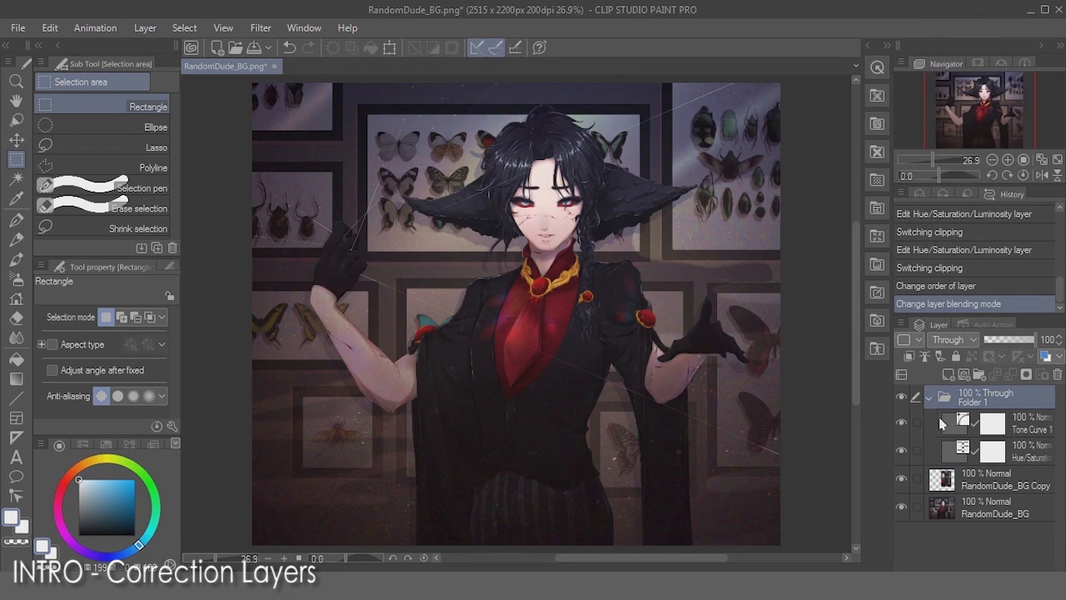
pyautogui.doubleClick(970, 399)
pyautogui.write('Adjustments')
pyautogui.press('Return')
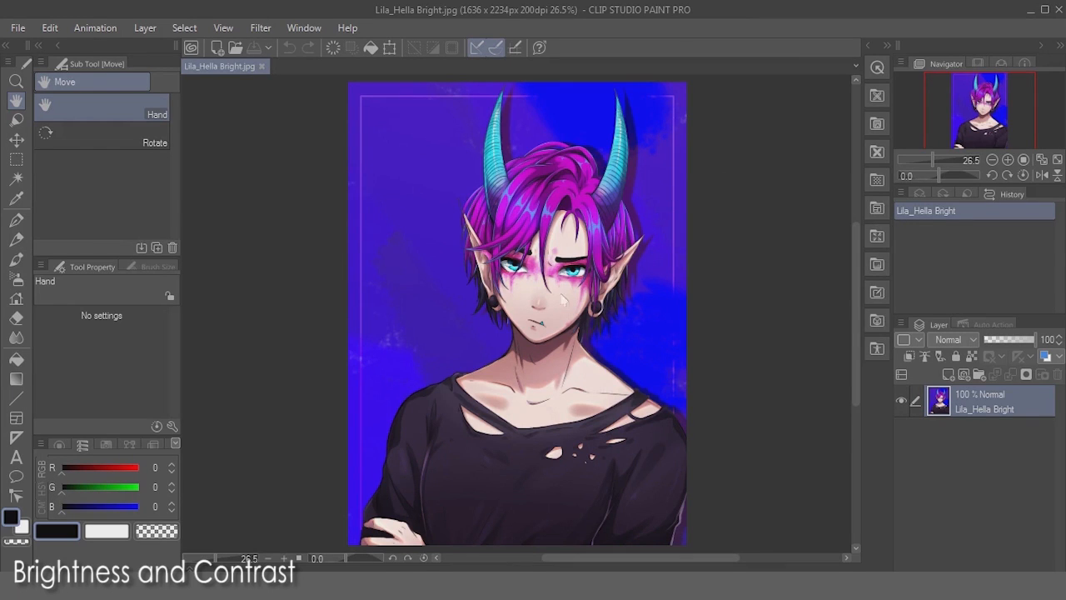
pyautogui.click(146, 30)
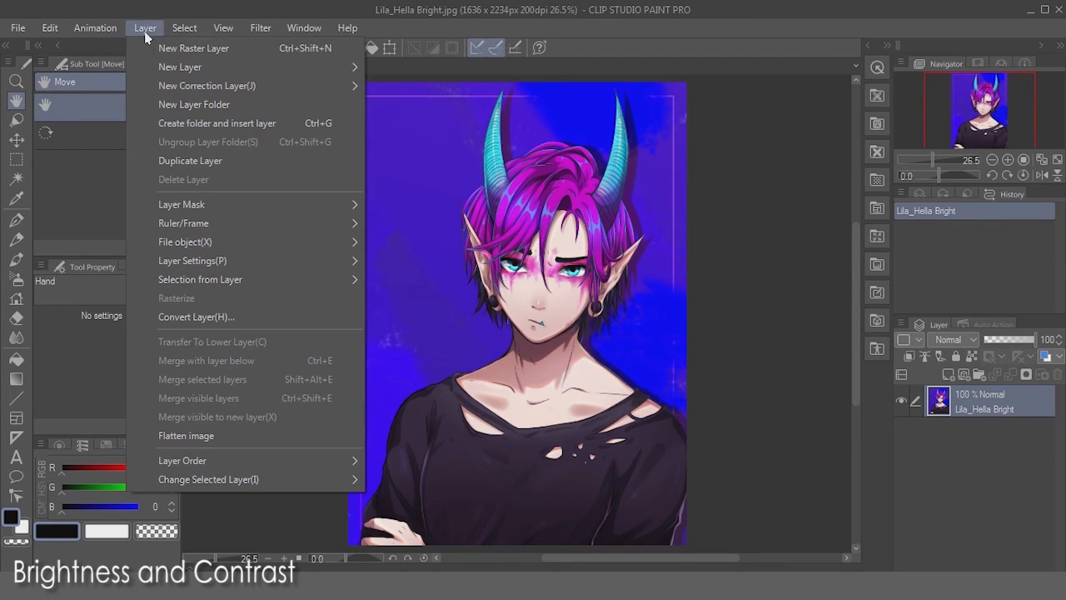
pyautogui.moveTo(295, 88)
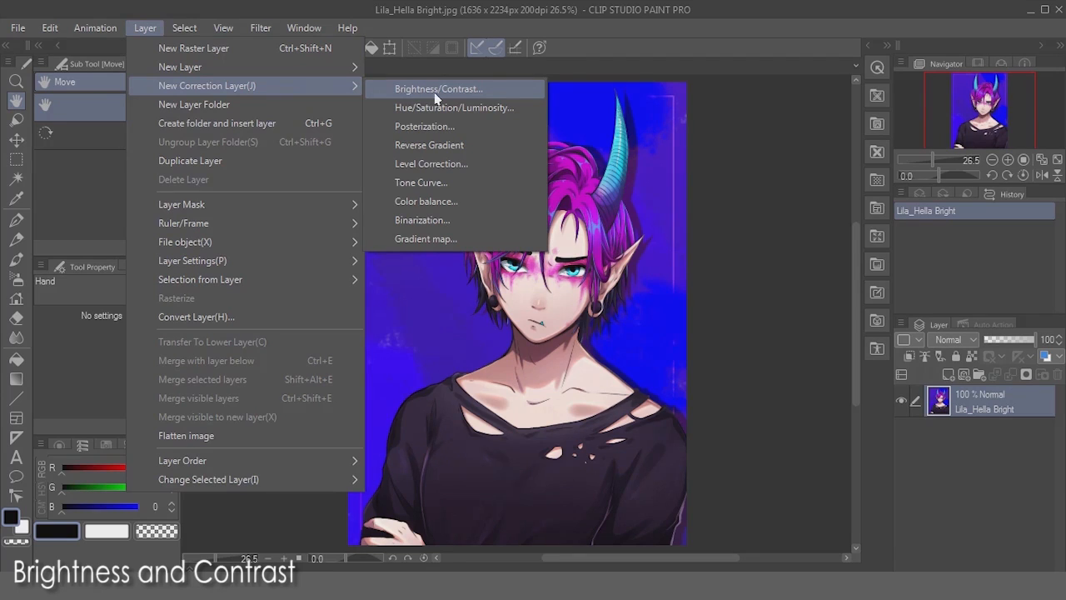
pyautogui.click(962, 475)
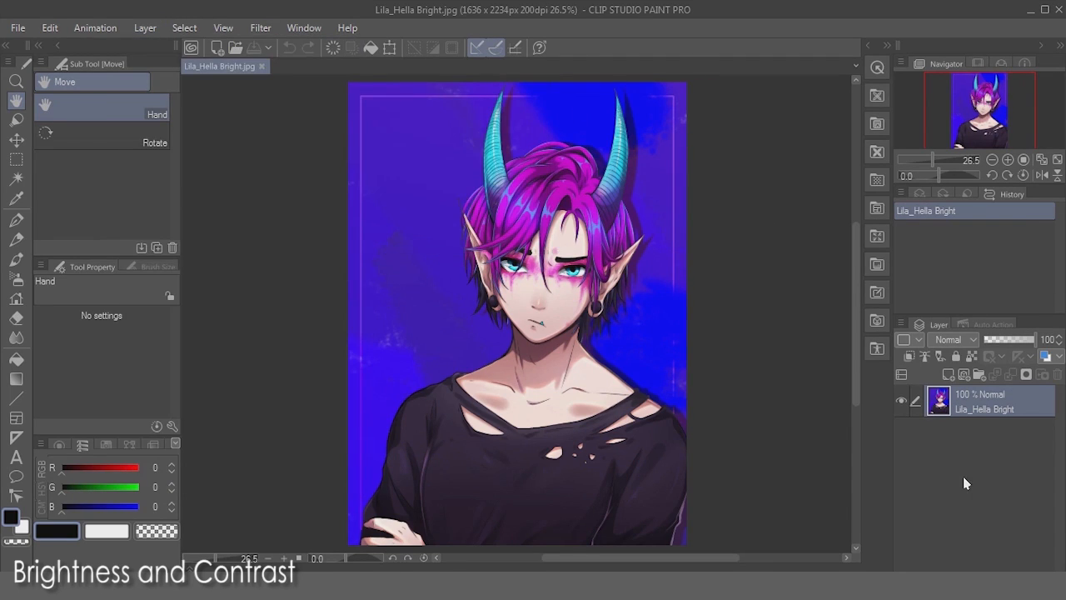
# - Add a Brightness/Contrast correction layer above the Lila_Hella Bright layer and keep its settings clear of the artwork
pyautogui.rightClick(1000, 409)
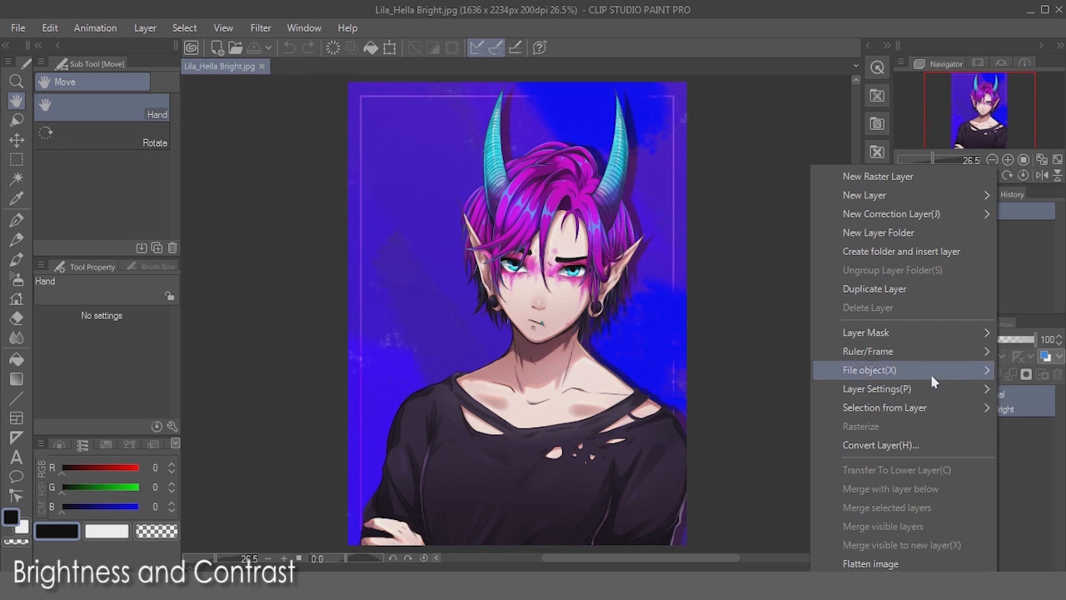
pyautogui.moveTo(899, 223)
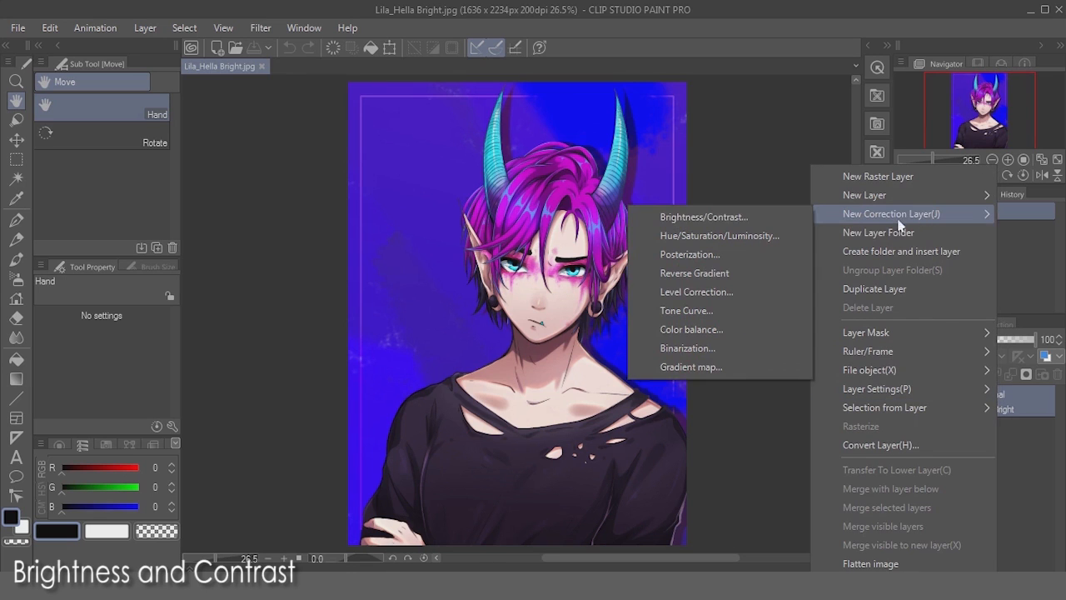
pyautogui.click(786, 218)
pyautogui.moveTo(838, 183); pyautogui.dragTo(731, 169)
pyautogui.moveTo(595, 264); pyautogui.dragTo(534, 242)
pyautogui.moveTo(766, 161); pyautogui.dragTo(751, 153)
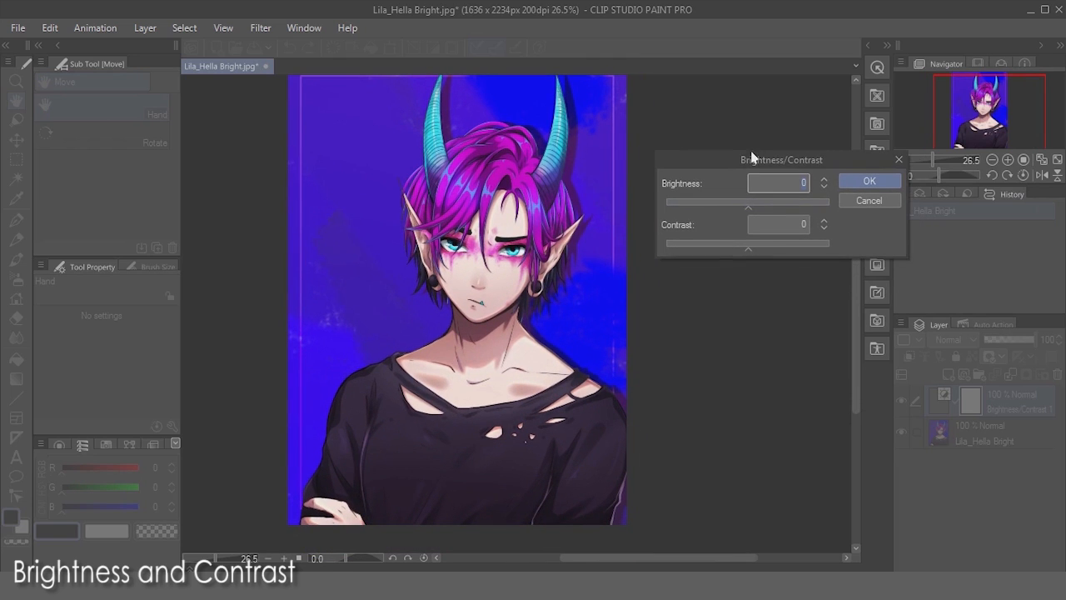
# - Try the correction layer's brightness at 100 and reset it to 0
pyautogui.moveTo(758, 208); pyautogui.dragTo(837, 189)
pyautogui.write('0')
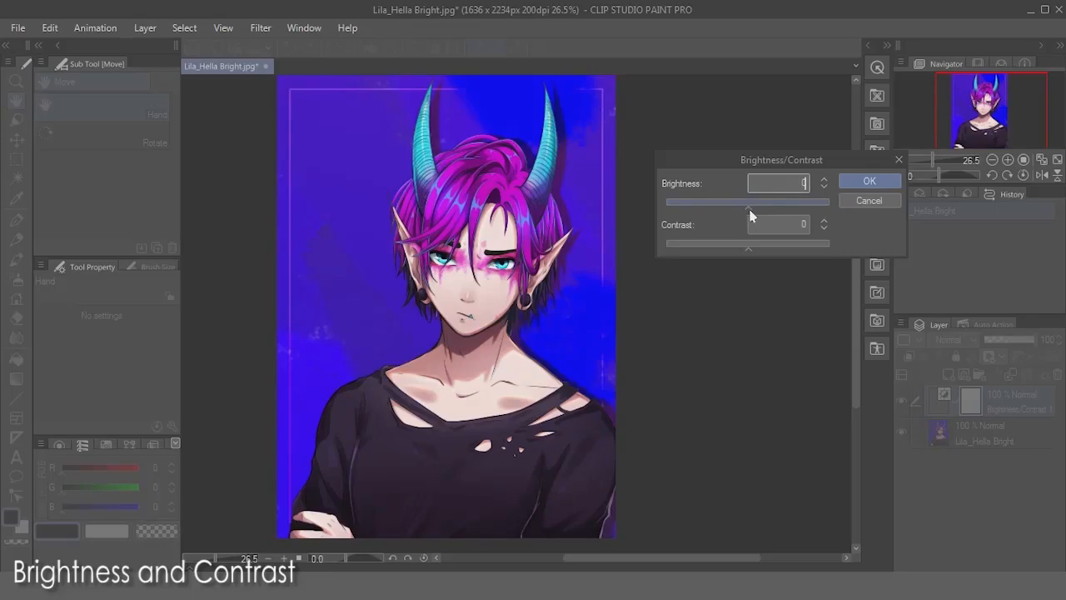
pyautogui.moveTo(749, 210); pyautogui.dragTo(861, 208)
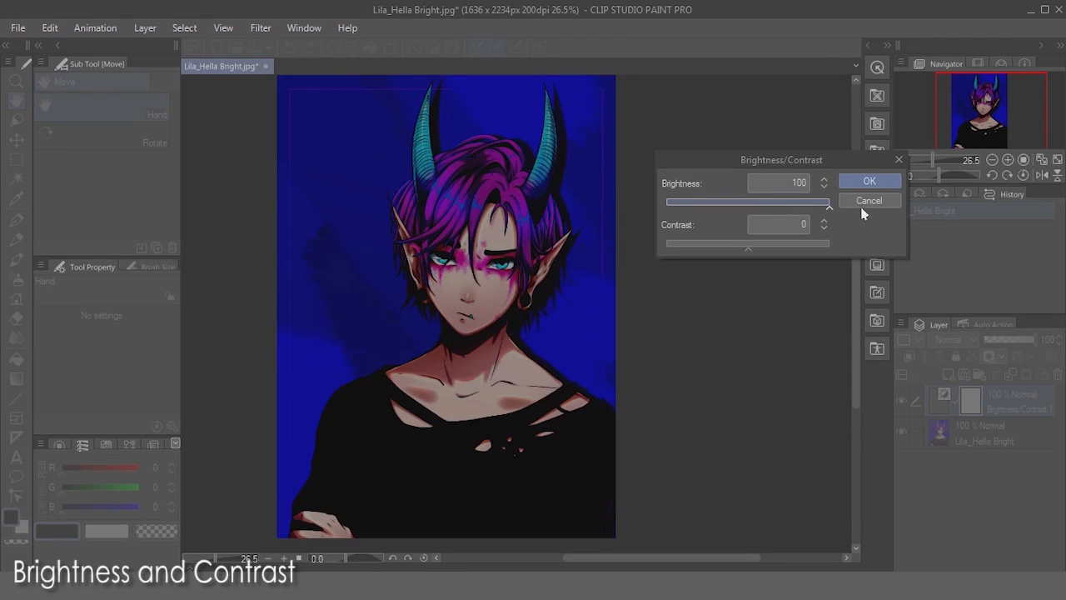
pyautogui.moveTo(787, 184); pyautogui.dragTo(837, 189)
pyautogui.write('0')
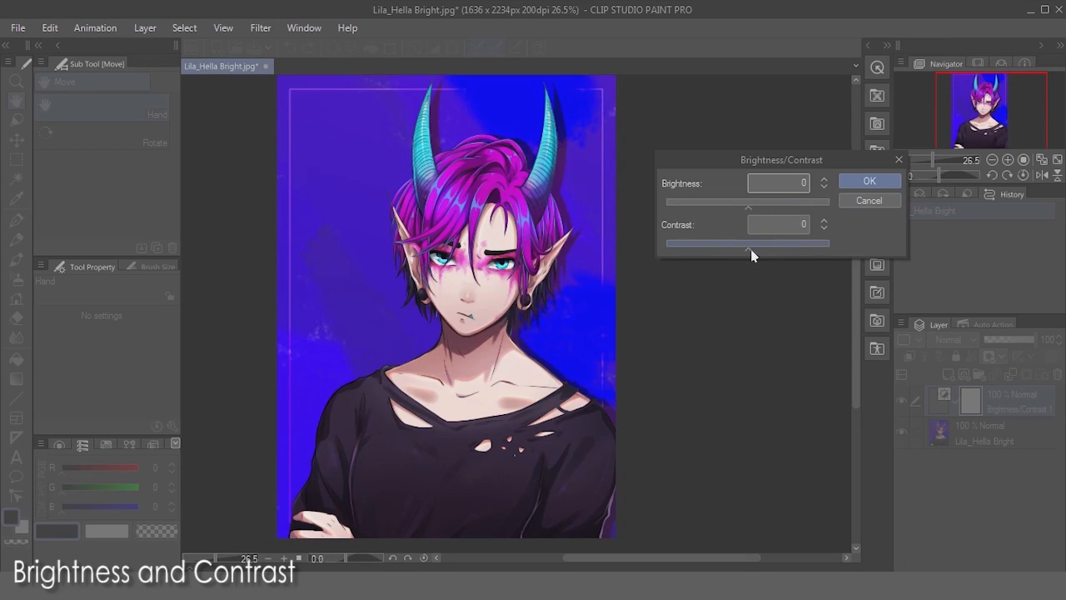
# - Try the correction layer's contrast at 56 and at -100, and reset it to 0
pyautogui.moveTo(752, 248); pyautogui.dragTo(791, 253)
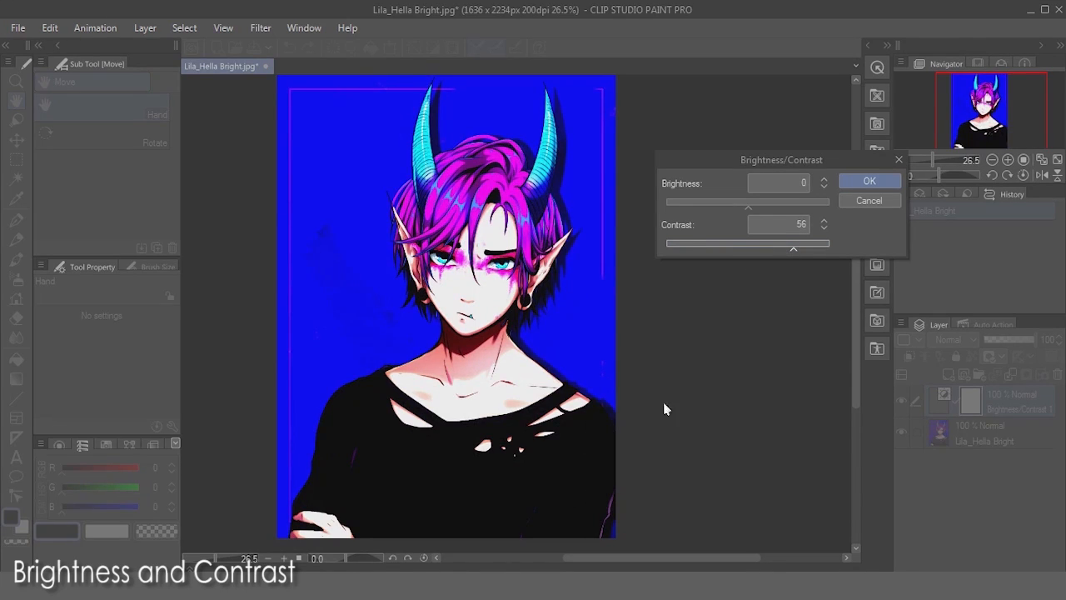
pyautogui.moveTo(788, 255); pyautogui.dragTo(728, 252)
pyautogui.moveTo(725, 251); pyautogui.dragTo(660, 255)
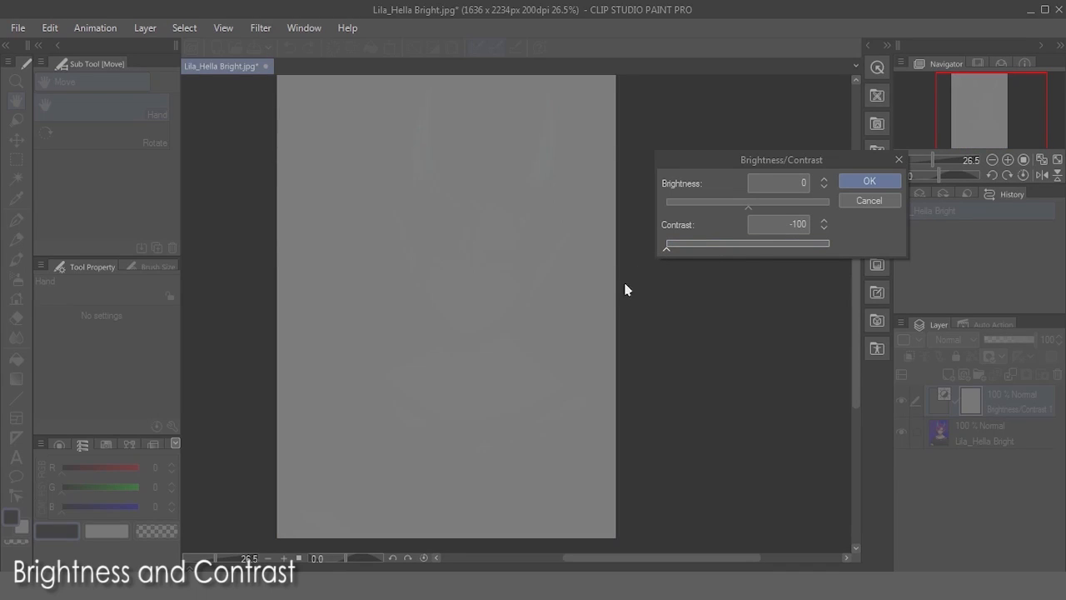
pyautogui.doubleClick(776, 224)
pyautogui.write('0')
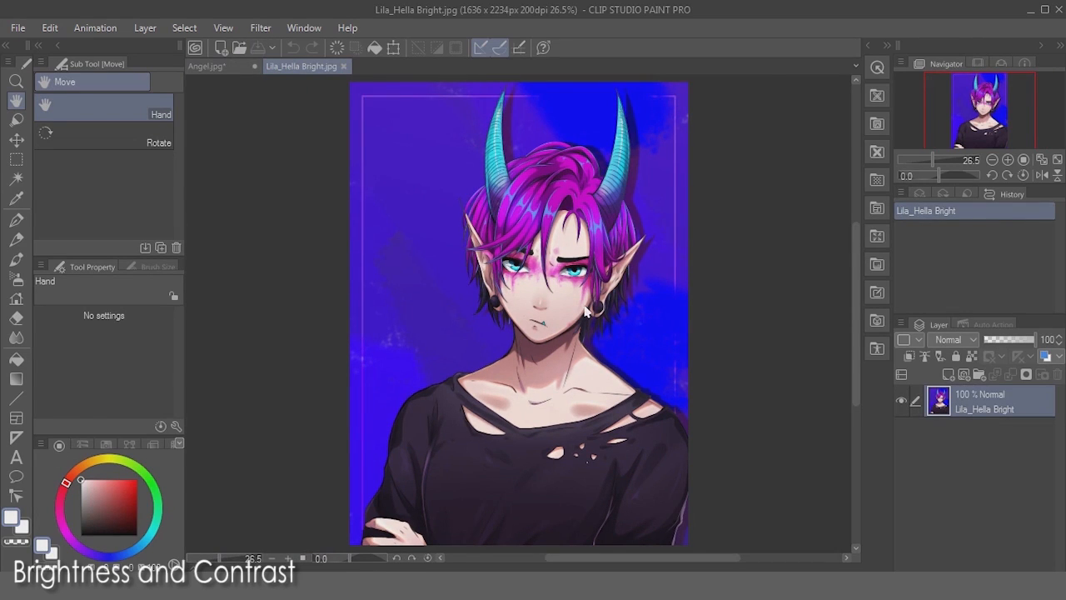
# - Create a new Brightness/Contrast correction layer above the Lila_Hella Bright layer
pyautogui.rightClick(945, 404)
pyautogui.moveTo(916, 214)
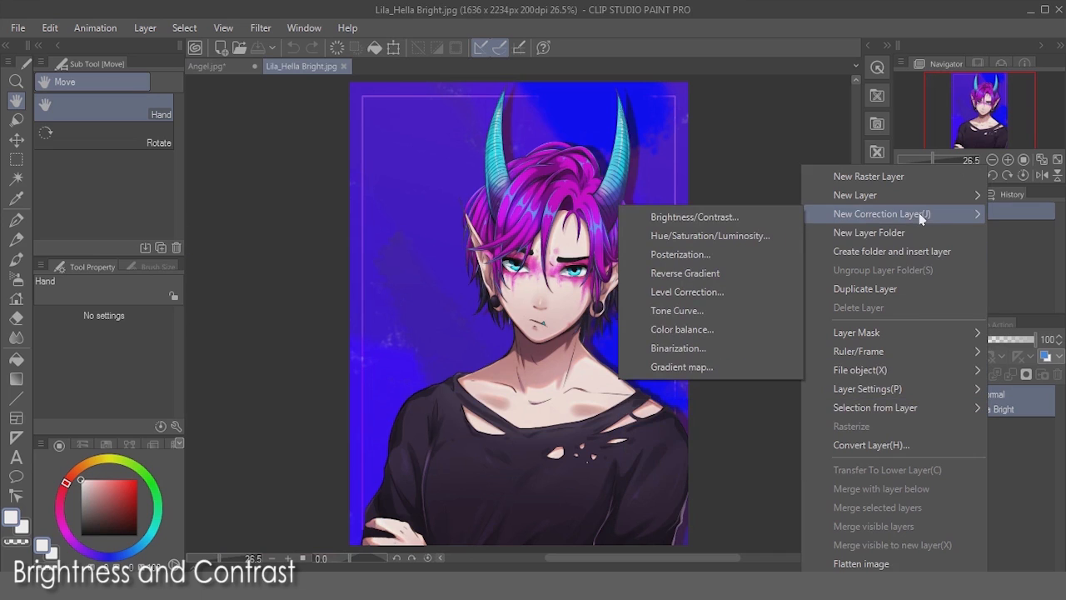
pyautogui.click(761, 219)
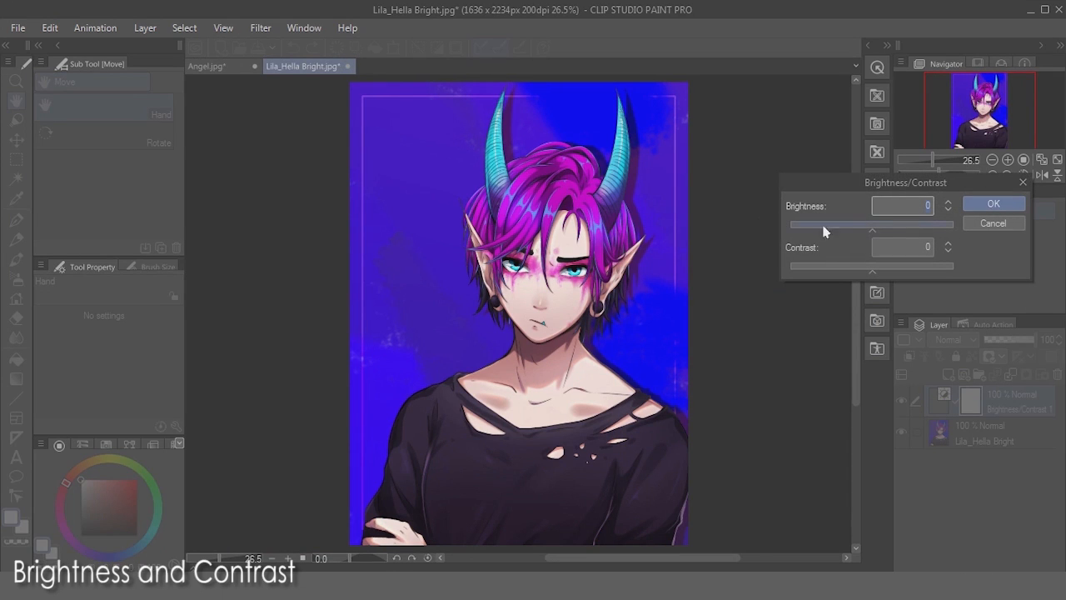
# - Try a brightness of -9 and a slightly reduced contrast on the artwork, and reset both to 0
pyautogui.moveTo(873, 234)
pyautogui.mouseDown()
pyautogui.moveTo(888, 234)
pyautogui.moveTo(879, 236)
pyautogui.mouseUp()
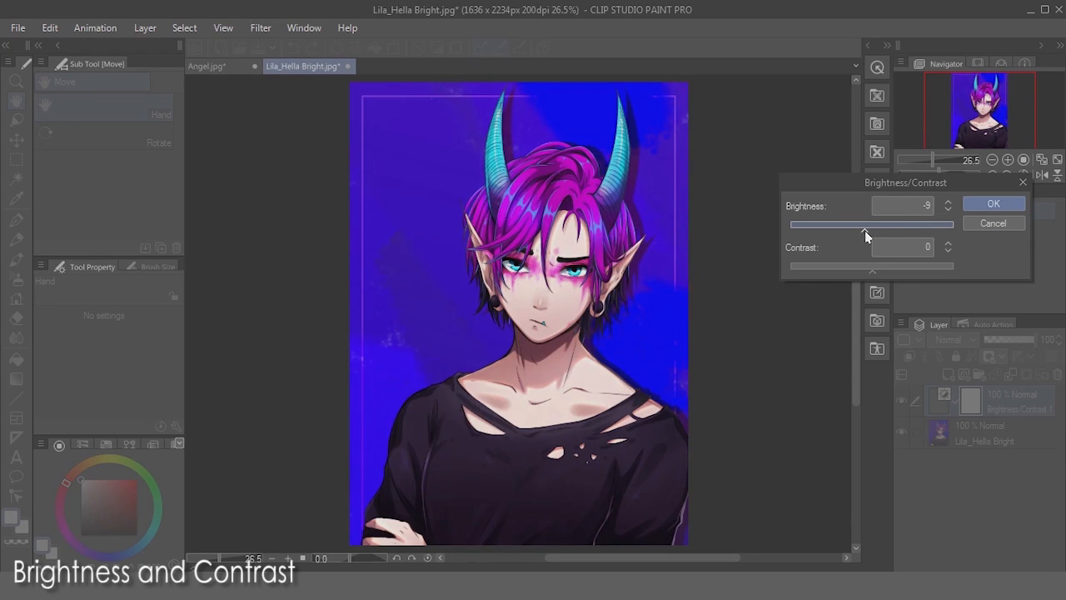
pyautogui.moveTo(914, 211); pyautogui.dragTo(963, 205)
pyautogui.write('0')
pyautogui.moveTo(873, 271); pyautogui.dragTo(865, 273)
pyautogui.moveTo(930, 247); pyautogui.dragTo(883, 248)
pyautogui.write('0')
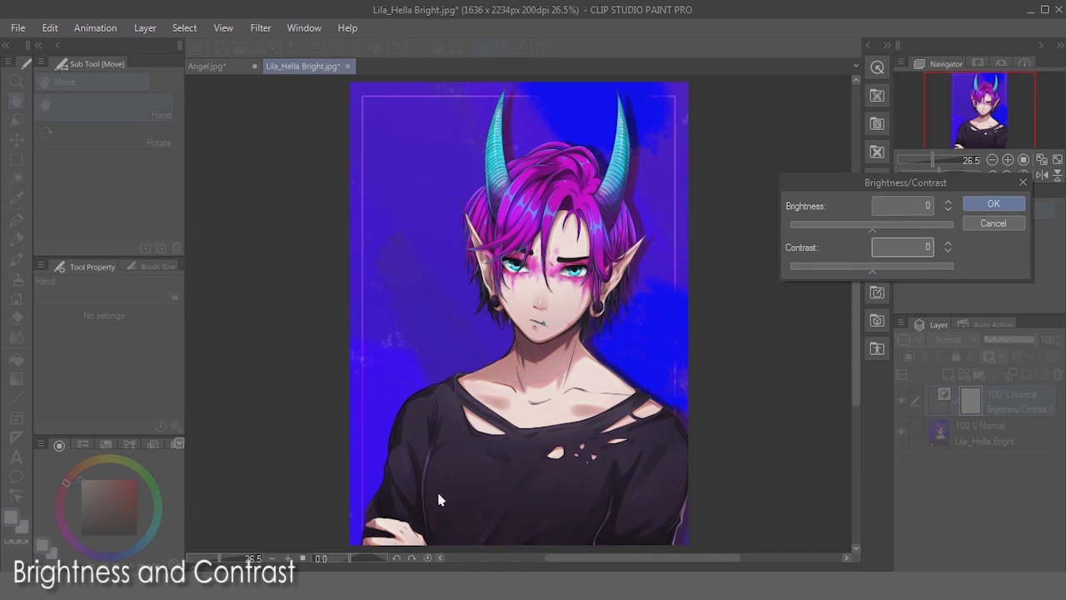
# - Set the correction layer's contrast to -9 and its brightness to 2
pyautogui.click(864, 271)
pyautogui.moveTo(865, 271); pyautogui.dragTo(865, 271)
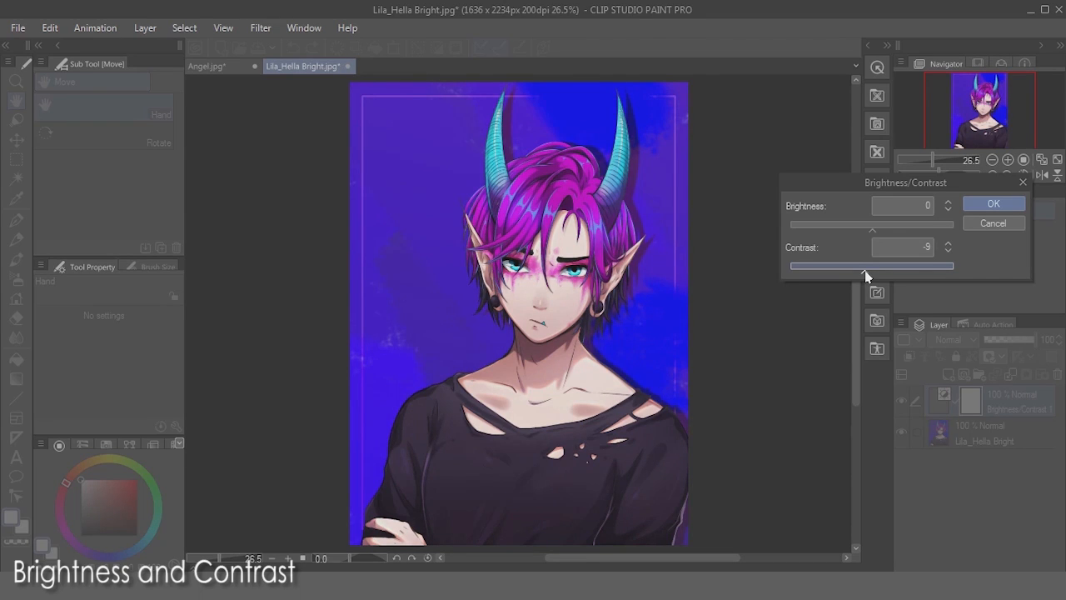
pyautogui.click(872, 232)
pyautogui.moveTo(871, 236); pyautogui.dragTo(876, 237)
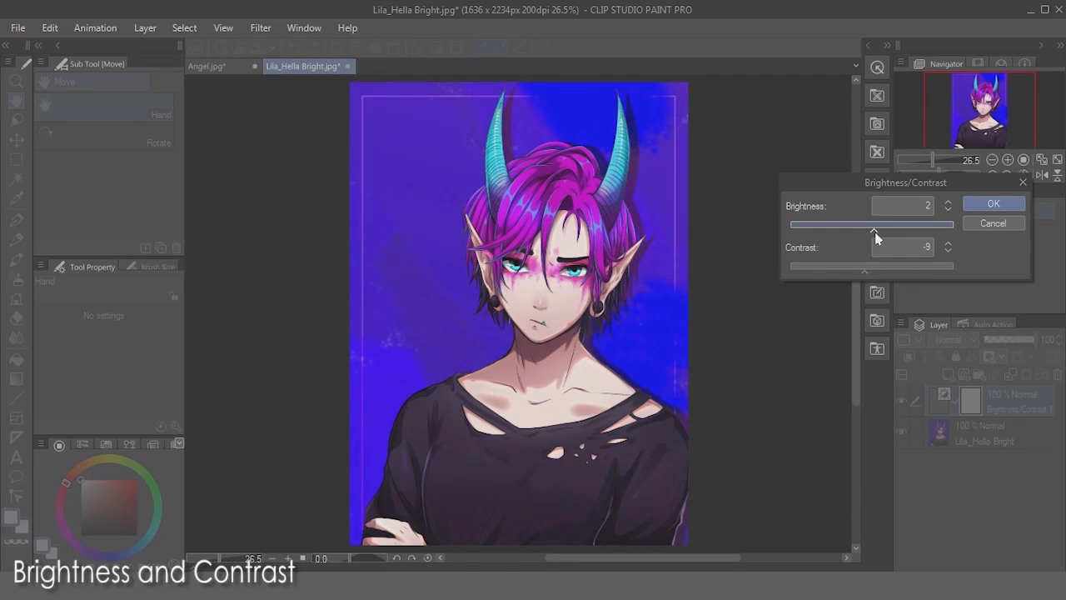
pyautogui.click(1012, 211)
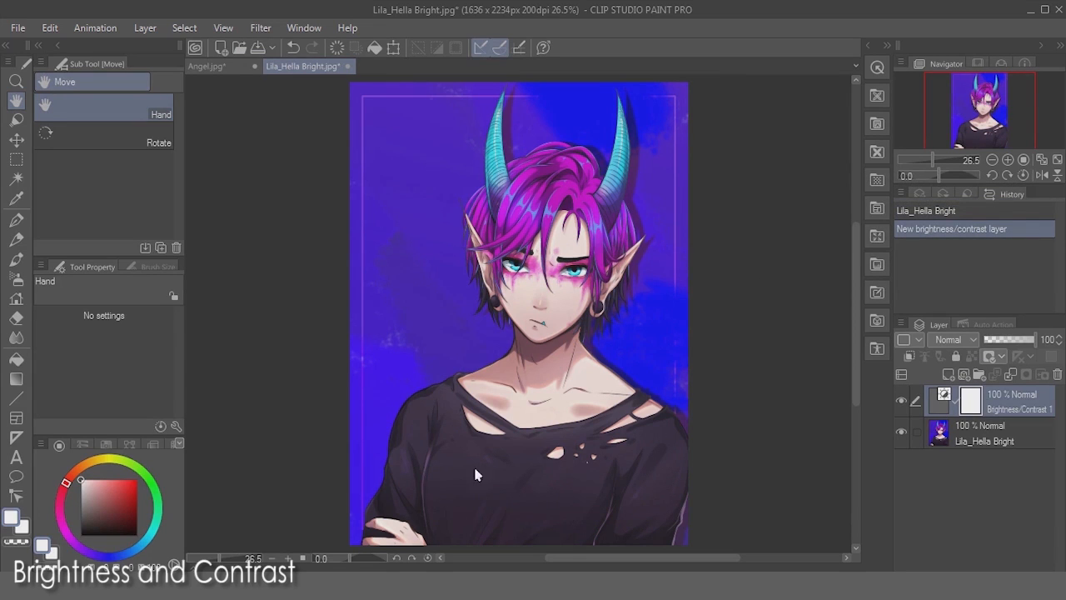
# - Toggle the Brightness/Contrast layer's visibility to compare the artwork with and without the correction
pyautogui.click(901, 402)
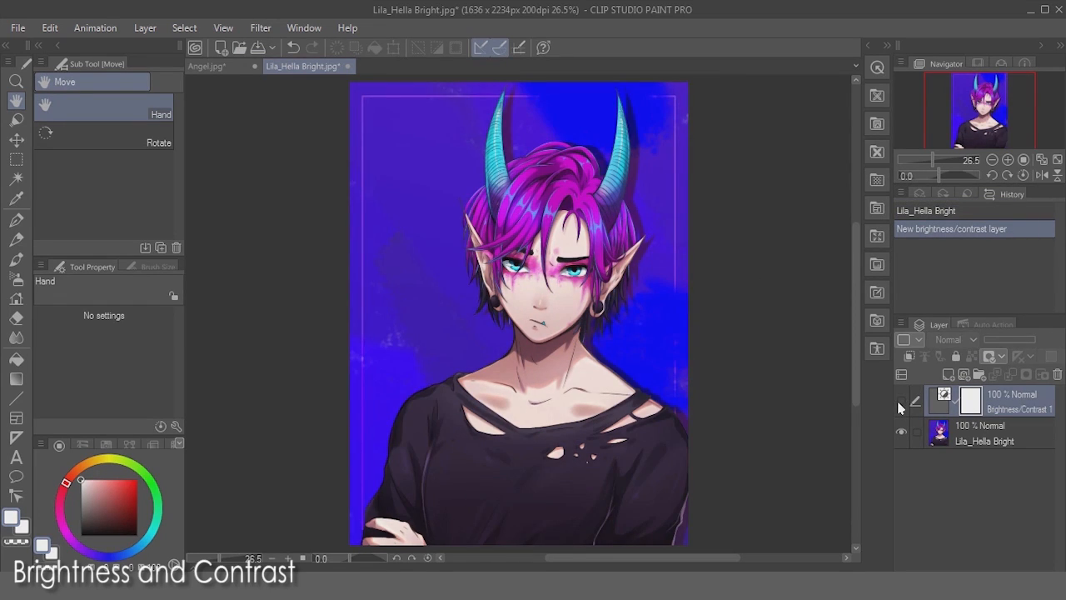
pyautogui.click(900, 402)
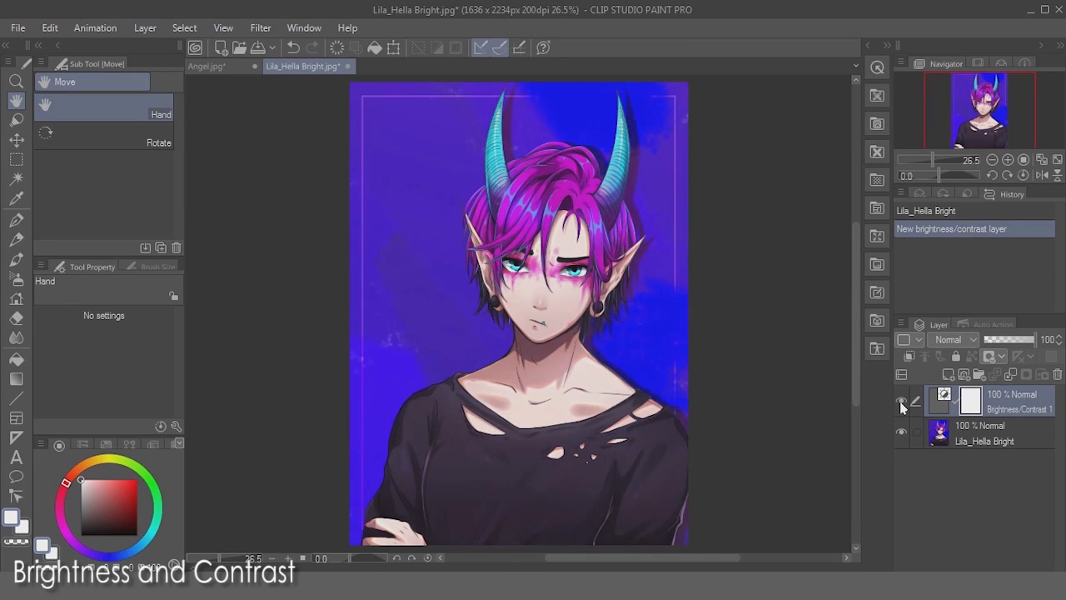
pyautogui.click(900, 401)
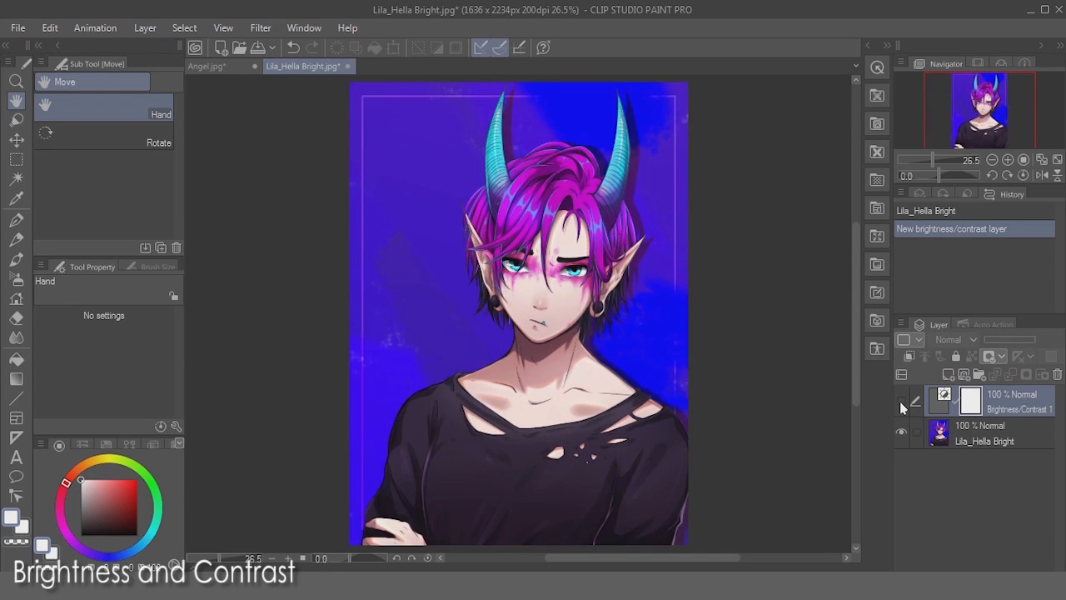
pyautogui.click(900, 402)
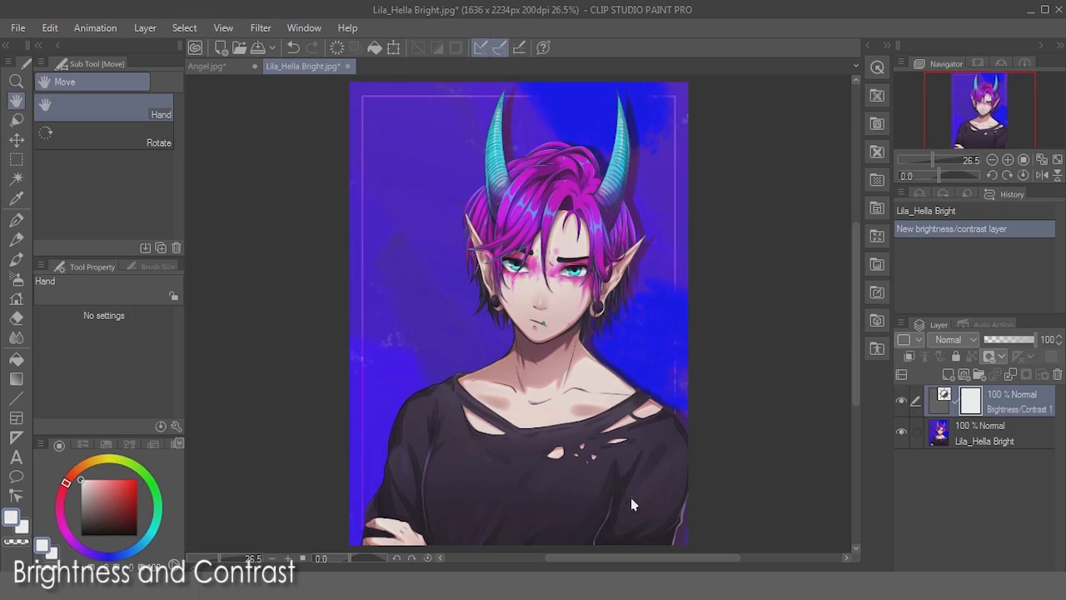
pyautogui.click(901, 401)
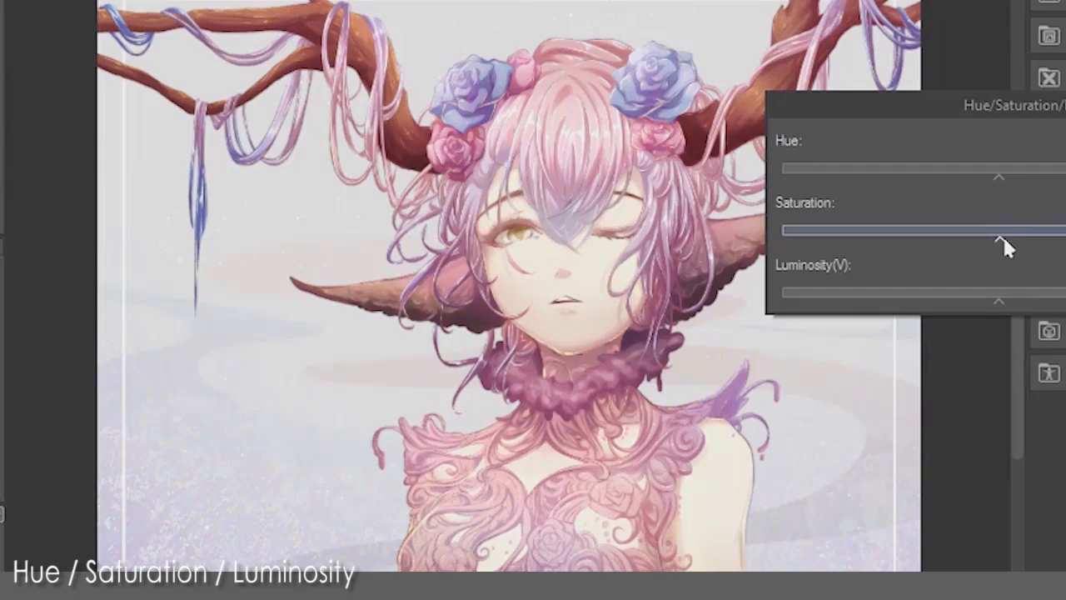
# - Apply a Hue/Saturation/Luminosity correction with slightly raised saturation and slightly lowered luminosity to the antlered portrait
pyautogui.moveTo(1001, 241)
pyautogui.mouseDown()
pyautogui.moveTo(1018, 240)
pyautogui.moveTo(998, 240)
pyautogui.mouseUp()
pyautogui.moveTo(998, 177); pyautogui.dragTo(791, 176)
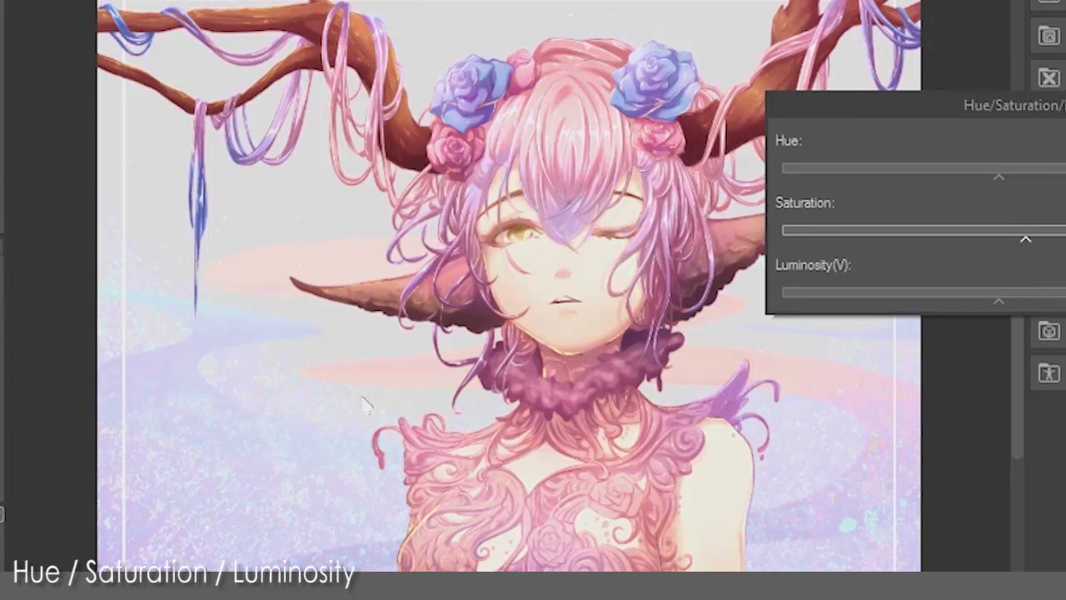
pyautogui.moveTo(998, 301); pyautogui.dragTo(986, 301)
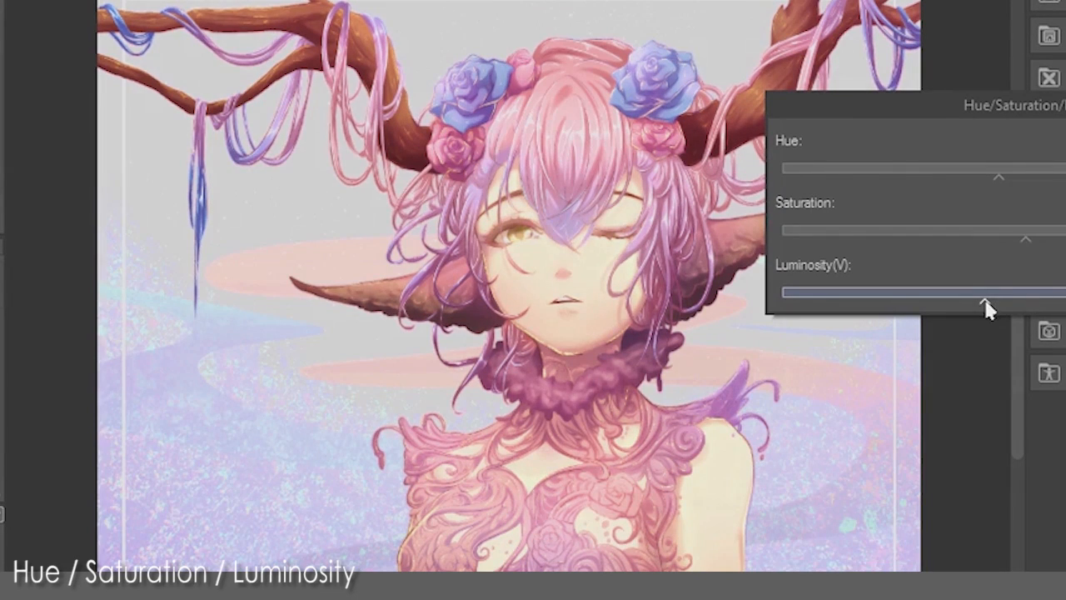
pyautogui.click(1034, 250)
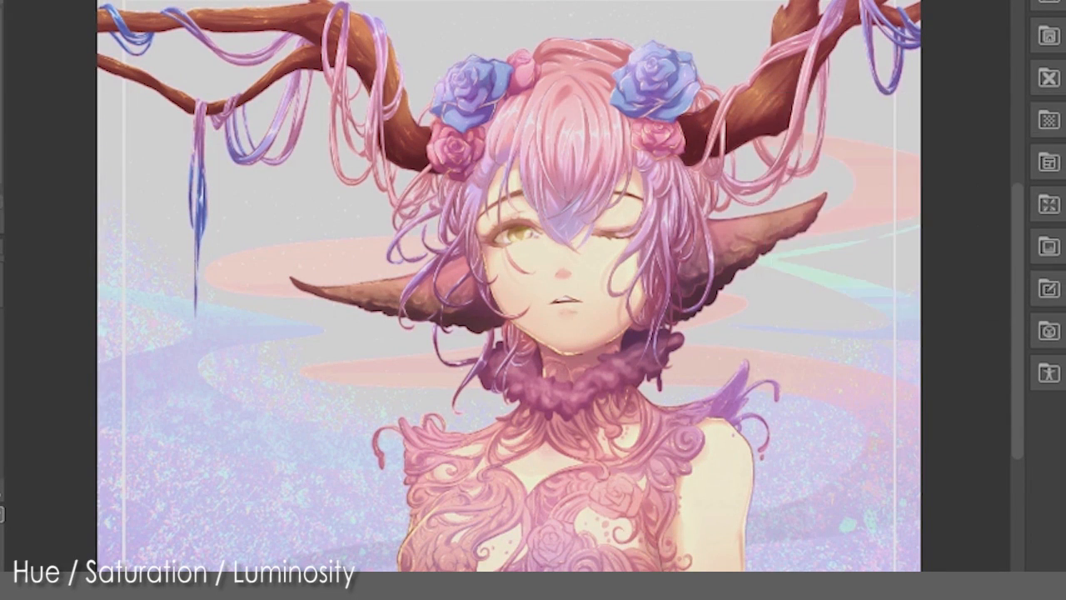
# - Add a Hue/Saturation/Luminosity correction layer above the 001_Color Pop 0 layer
pyautogui.rightClick(999, 406)
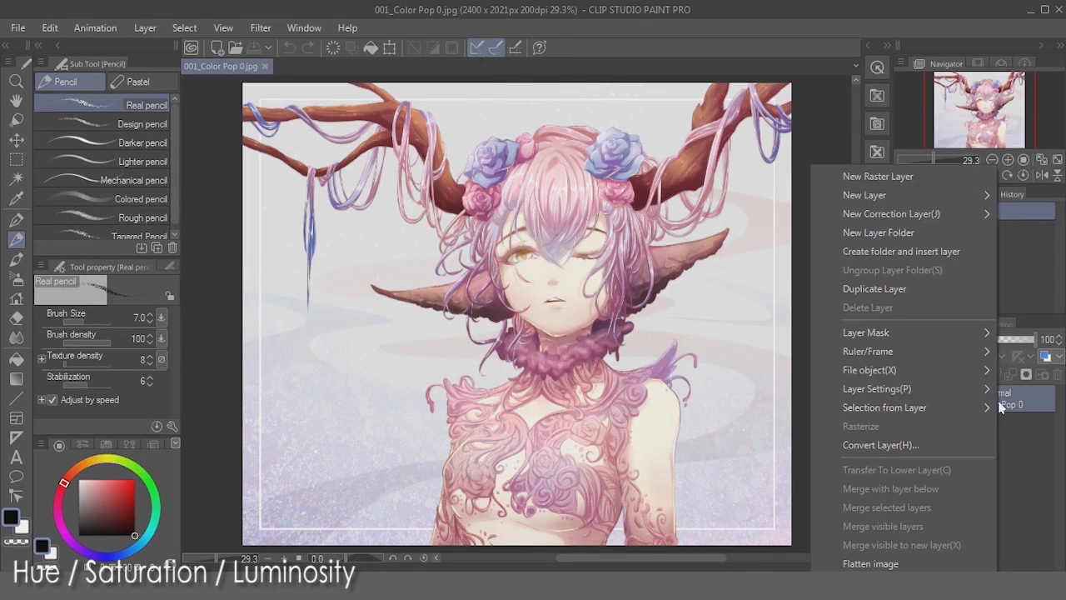
pyautogui.moveTo(858, 214)
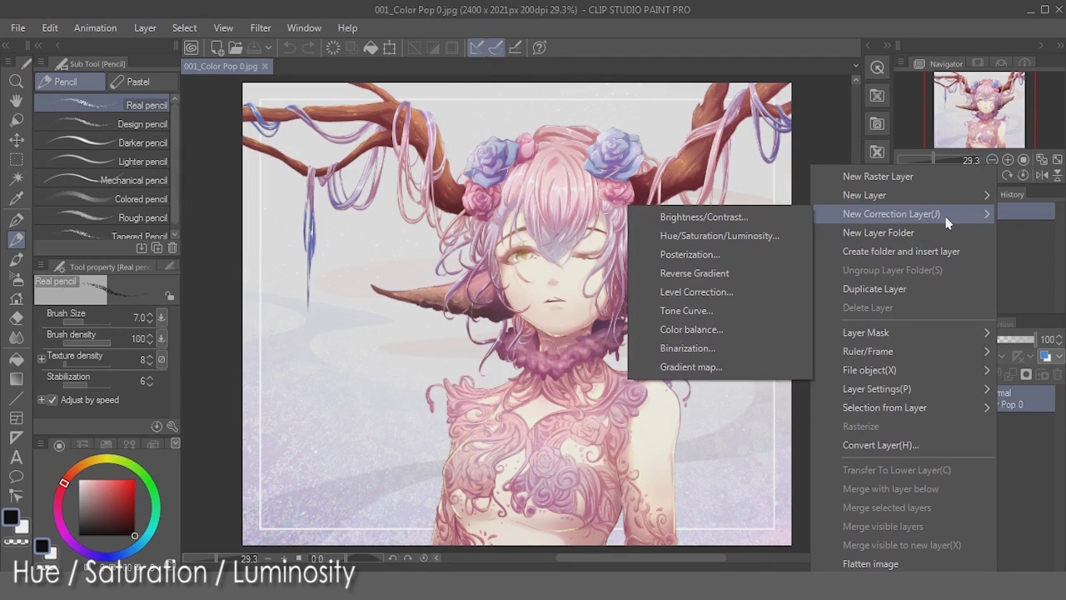
pyautogui.click(798, 239)
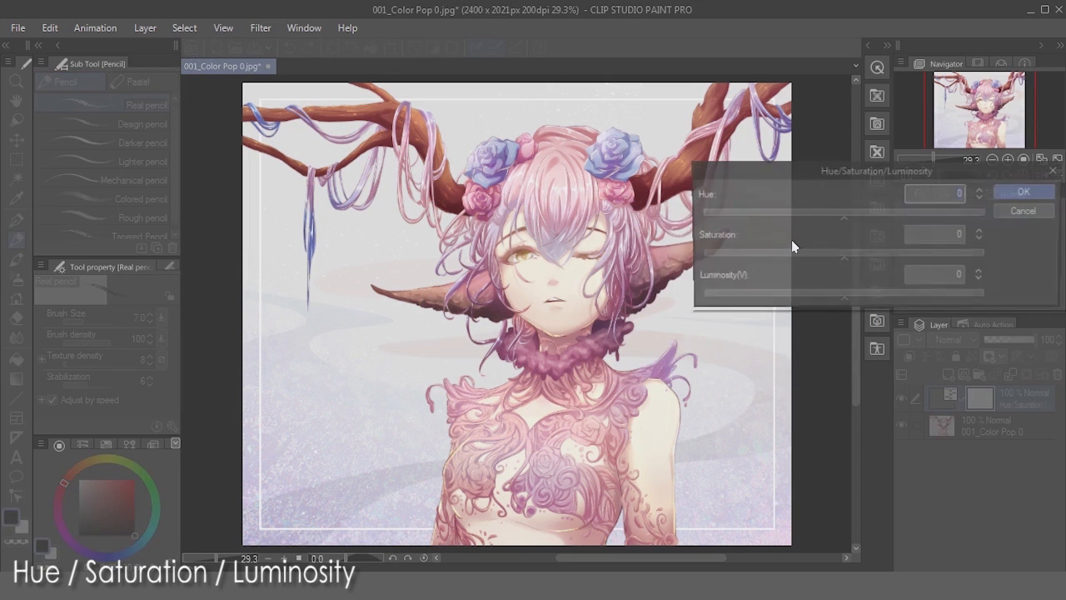
# - Try out different hue, saturation and luminosity amounts on the artwork and reset them to 0
pyautogui.moveTo(840, 216); pyautogui.dragTo(982, 219)
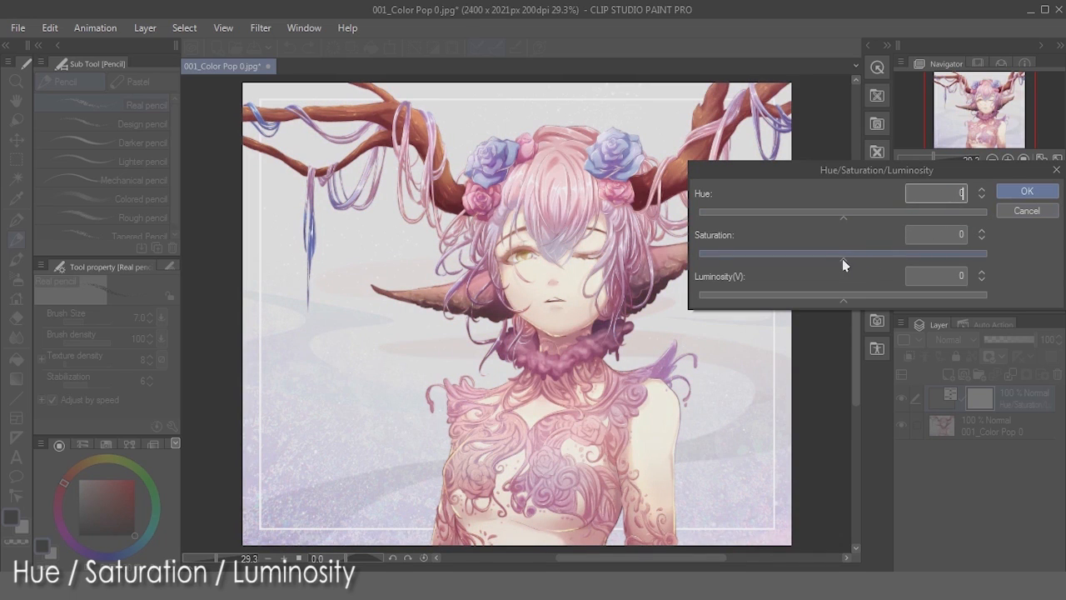
pyautogui.moveTo(842, 258)
pyautogui.mouseDown()
pyautogui.moveTo(714, 263)
pyautogui.moveTo(916, 260)
pyautogui.moveTo(843, 258)
pyautogui.mouseUp()
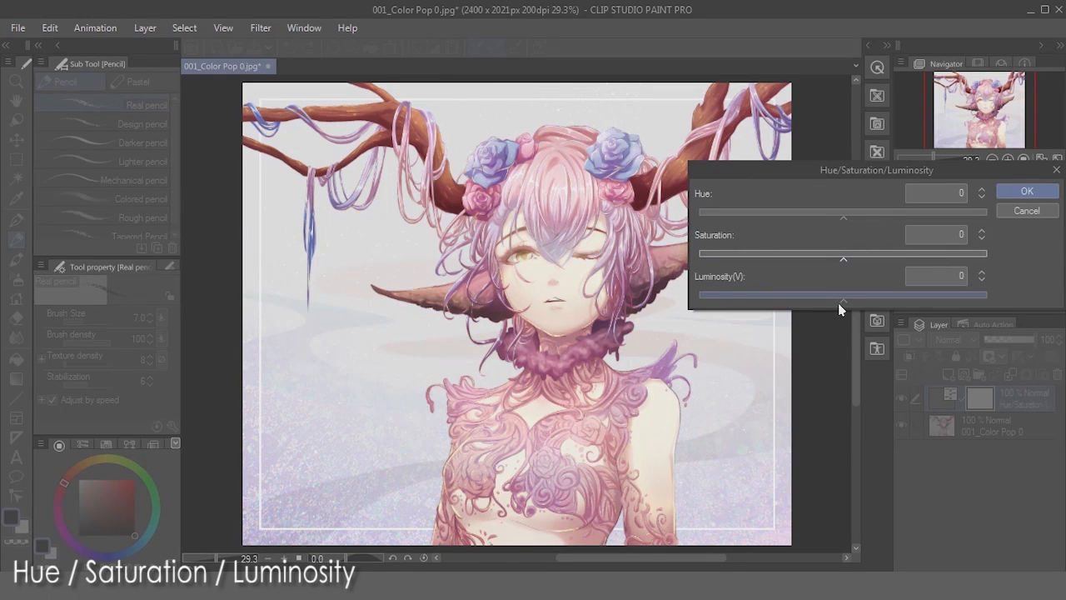
pyautogui.moveTo(850, 306); pyautogui.dragTo(1000, 303)
pyautogui.moveTo(949, 282); pyautogui.dragTo(997, 276)
pyautogui.write('0')
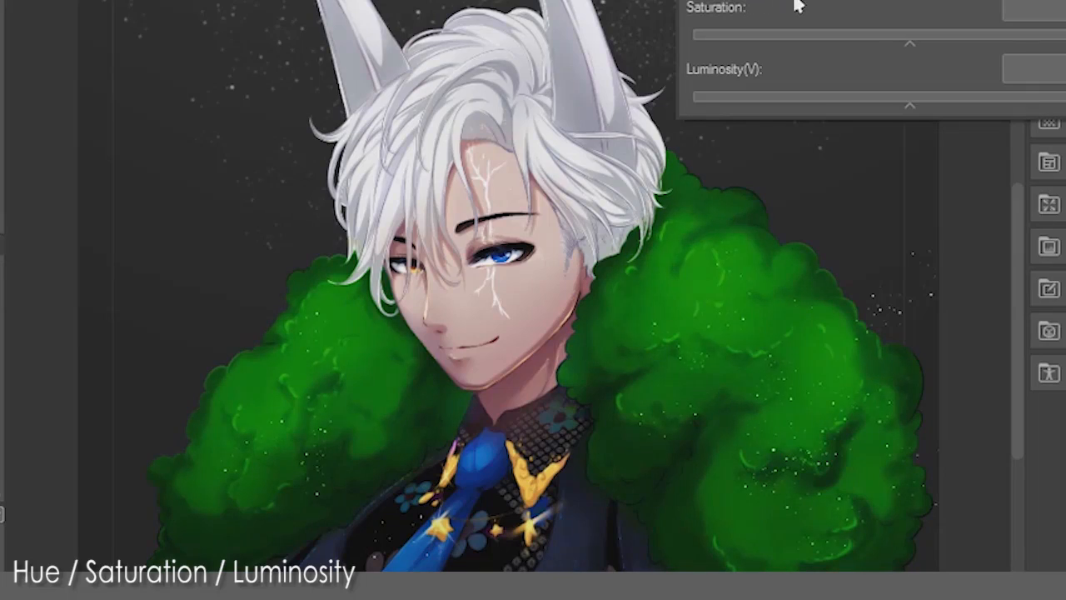
pyautogui.moveTo(797, 5); pyautogui.dragTo(1065, 5)
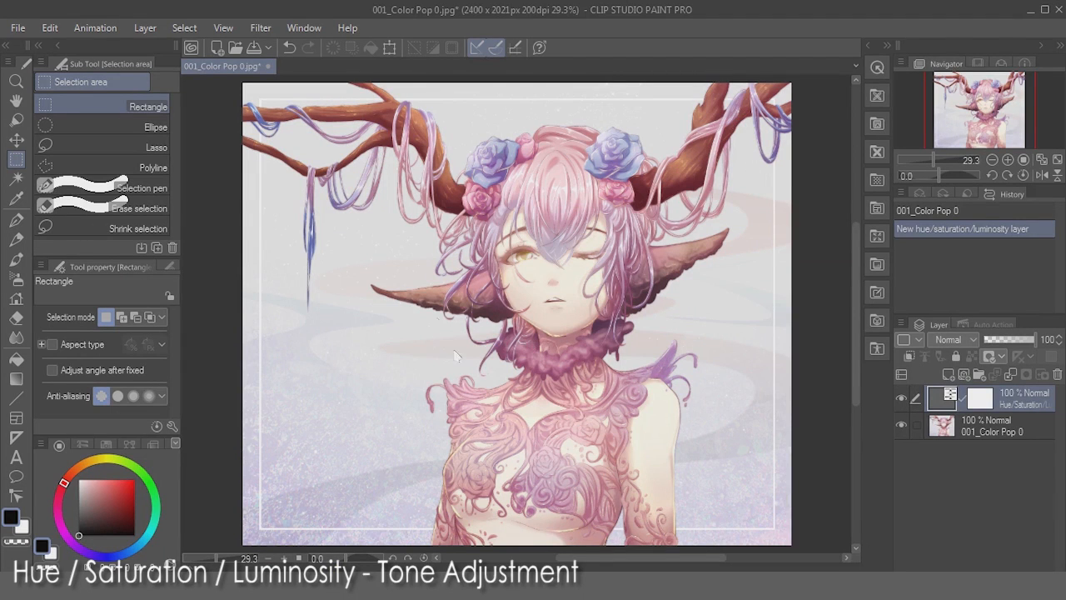
# - Edit the Hue/Saturation/Luminosity correction layer to a saturation of 73 and a luminosity of -7
pyautogui.click(979, 399)
pyautogui.doubleClick(950, 396)
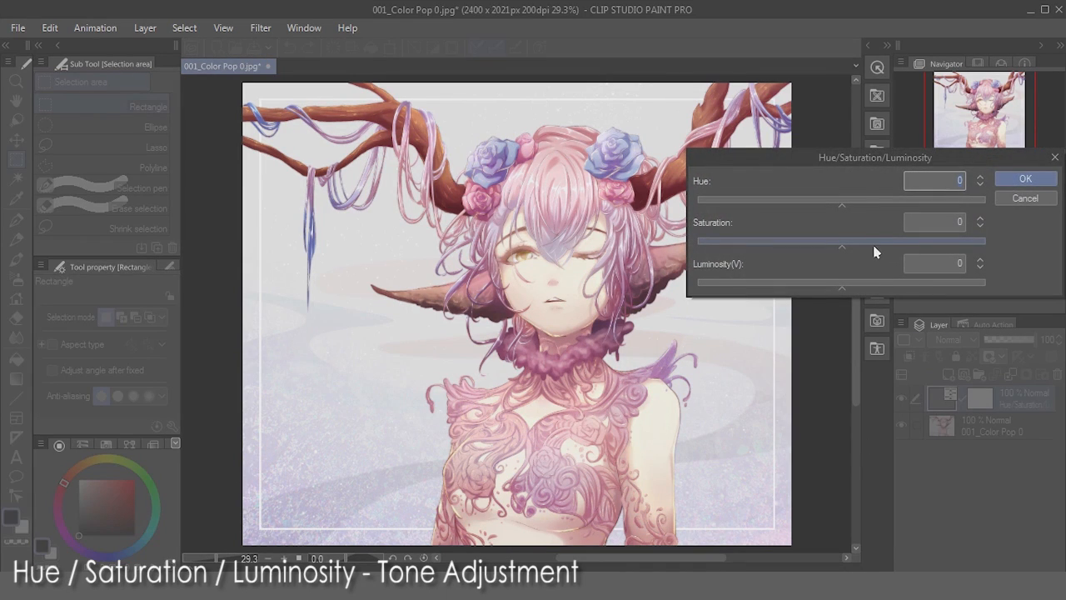
pyautogui.moveTo(851, 249); pyautogui.dragTo(921, 251)
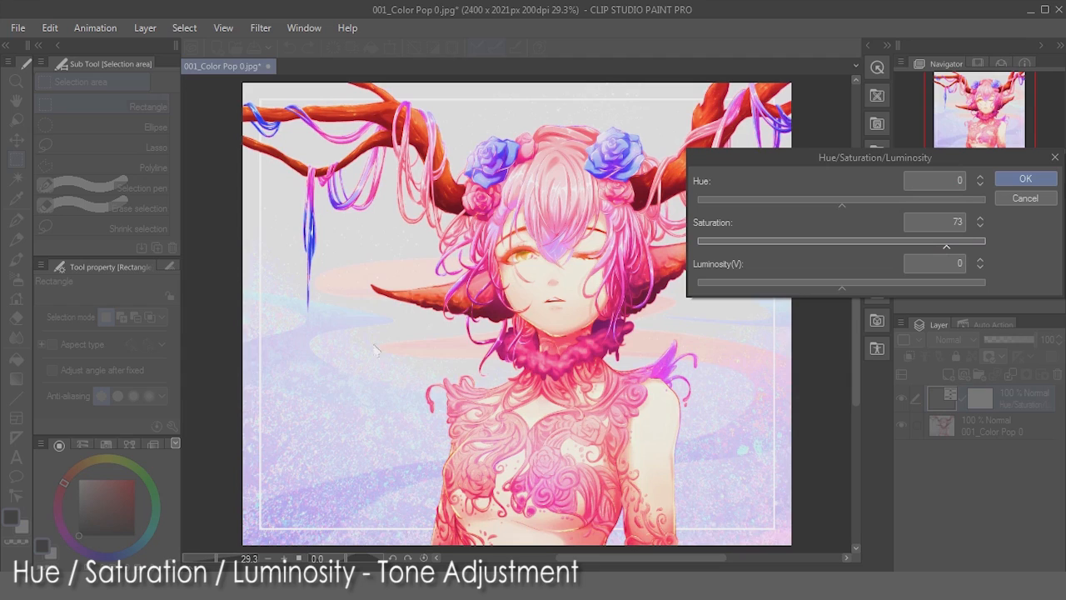
pyautogui.moveTo(834, 286)
pyautogui.mouseDown()
pyautogui.moveTo(824, 292)
pyautogui.moveTo(854, 281)
pyautogui.moveTo(832, 294)
pyautogui.mouseUp()
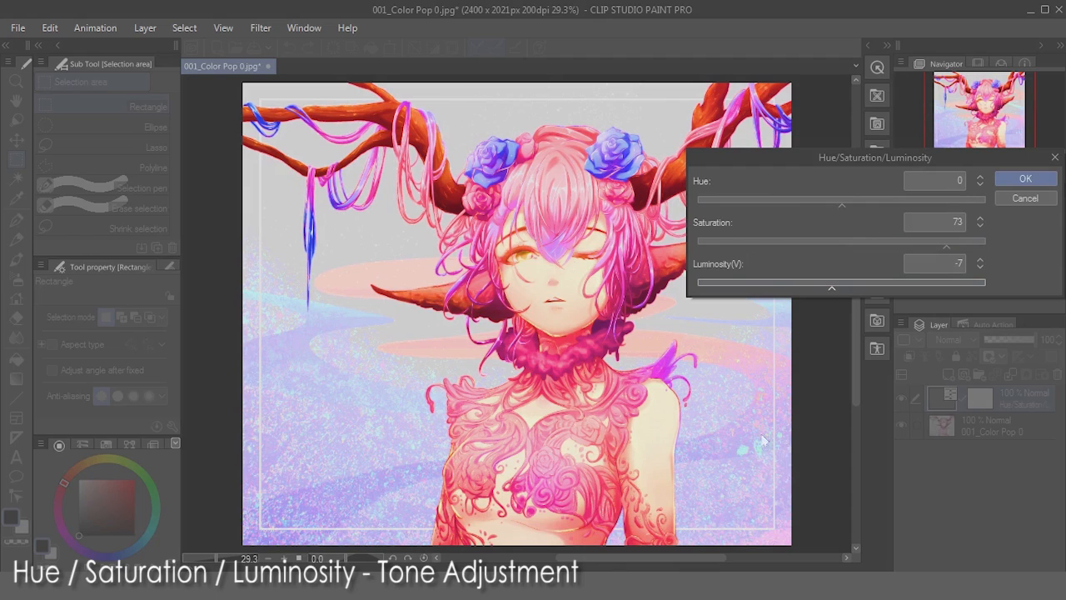
pyautogui.click(1024, 178)
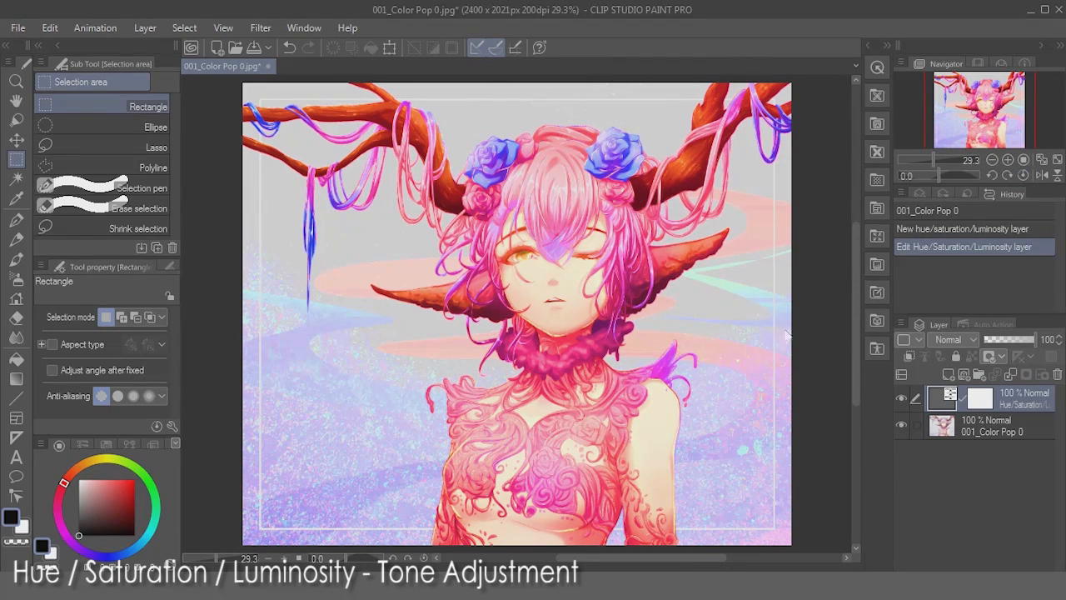
# - Set the Hue/Saturation/Luminosity correction layer's blending mode to Color and its opacity to 39%
pyautogui.click(952, 342)
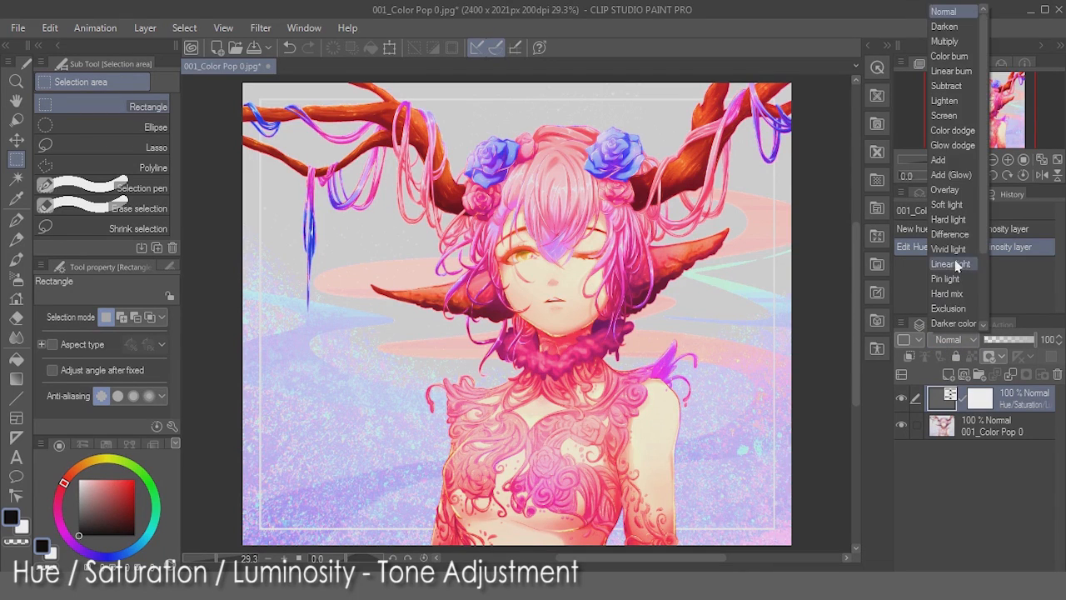
pyautogui.click(951, 312)
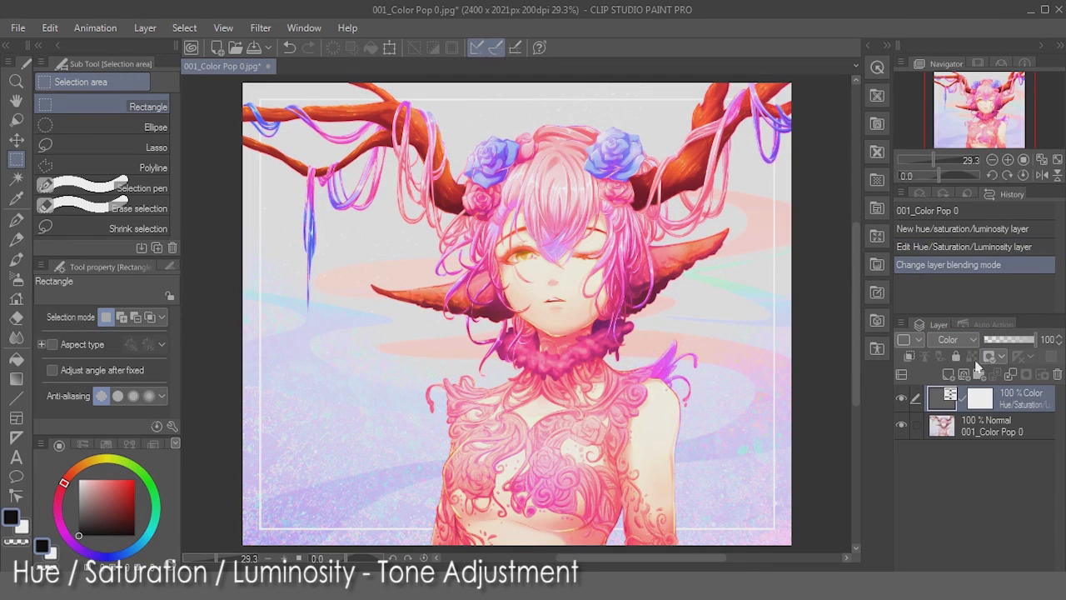
pyautogui.click(1011, 339)
pyautogui.moveTo(1011, 348); pyautogui.dragTo(1006, 348)
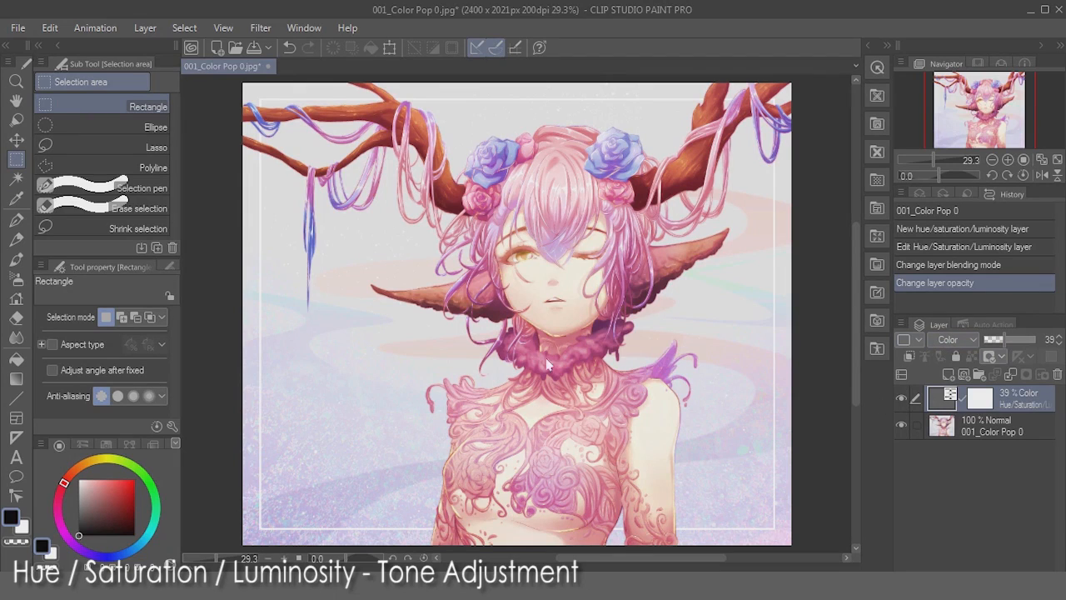
# - Try the Darken blending mode on the correction layer and return it to Color
pyautogui.click(953, 344)
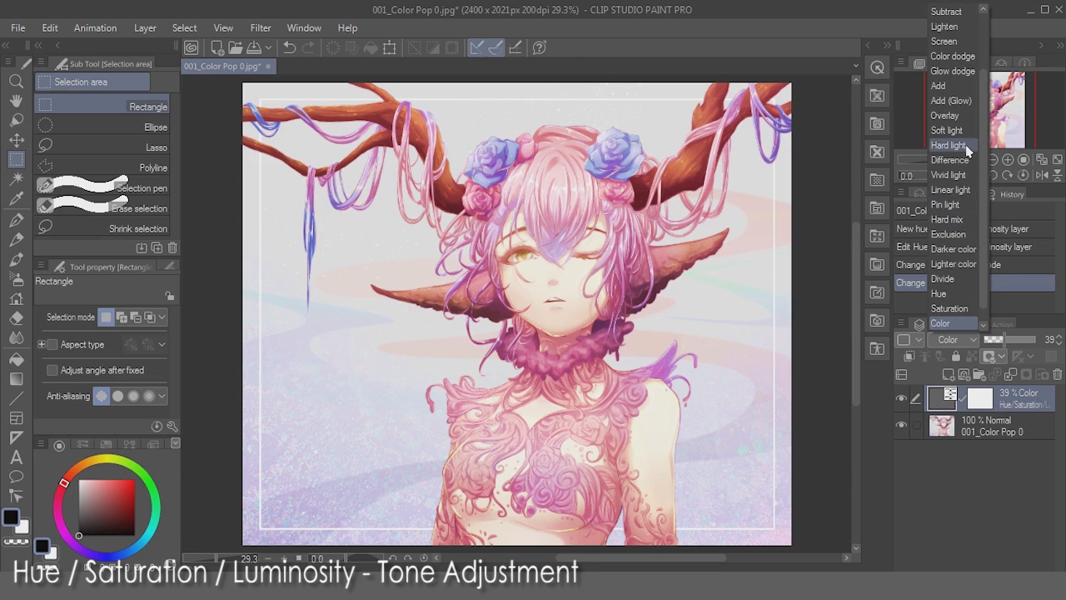
pyautogui.click(946, 130)
pyautogui.scroll(1, 925, 319)
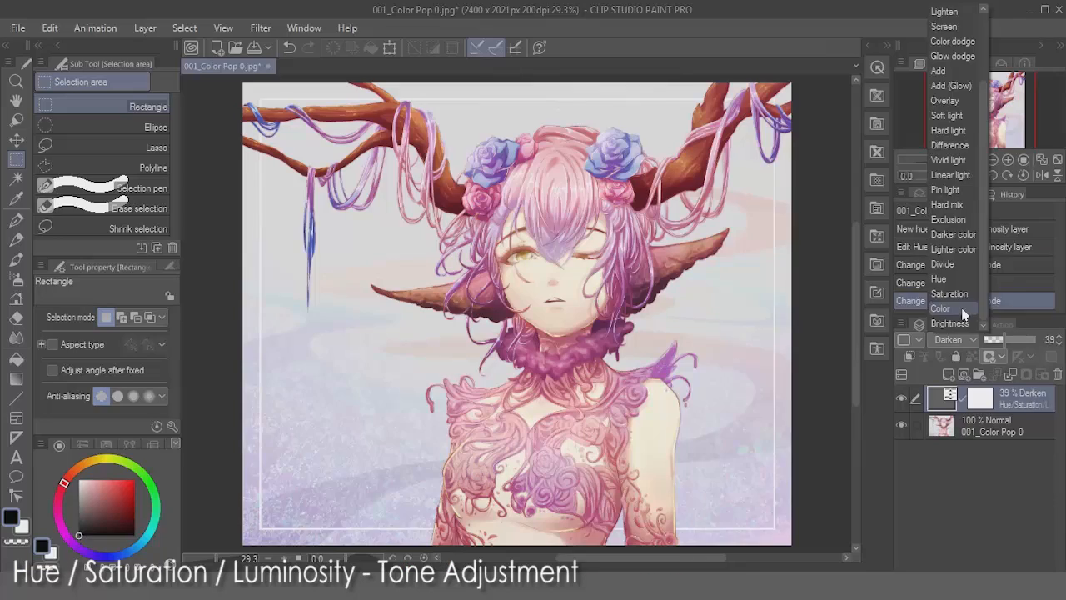
pyautogui.click(963, 310)
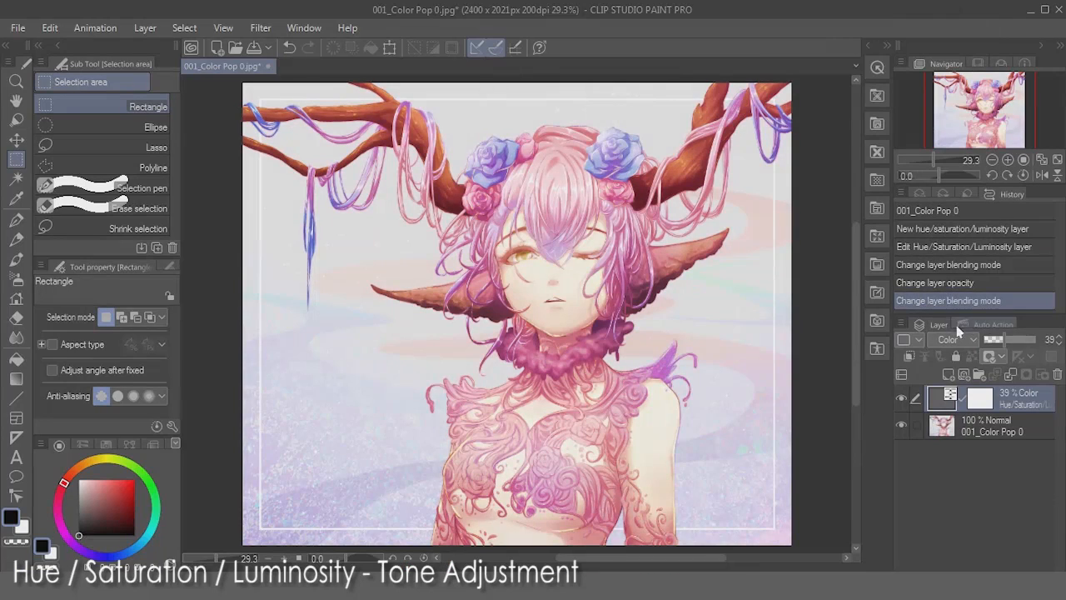
# - Reduce the correction layer's saturation to 51 and toggle the layer's visibility to compare the artwork
pyautogui.doubleClick(950, 398)
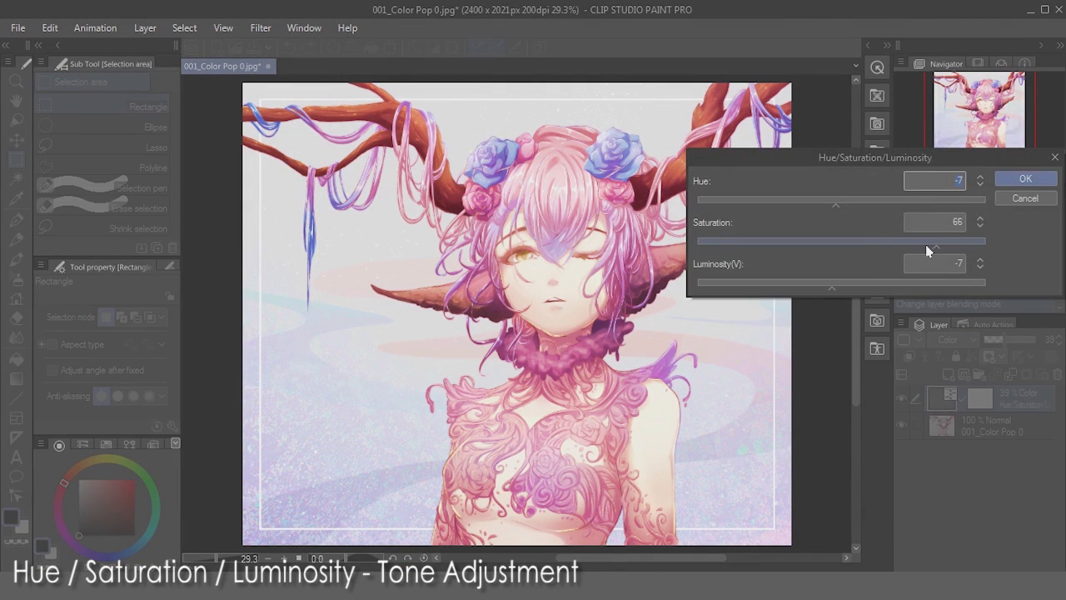
pyautogui.click(1025, 179)
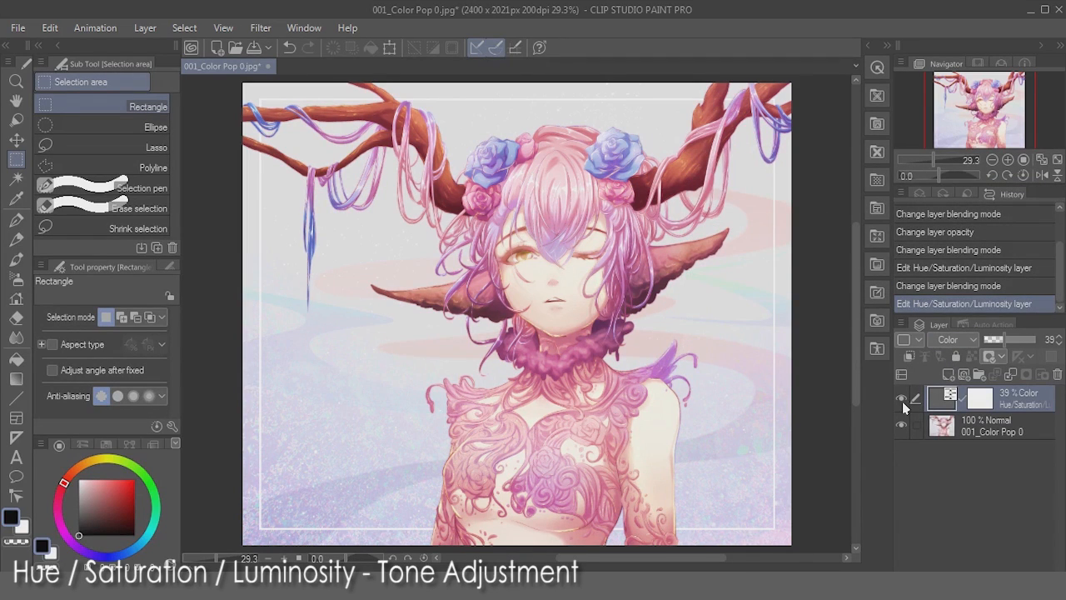
pyautogui.doubleClick(949, 397)
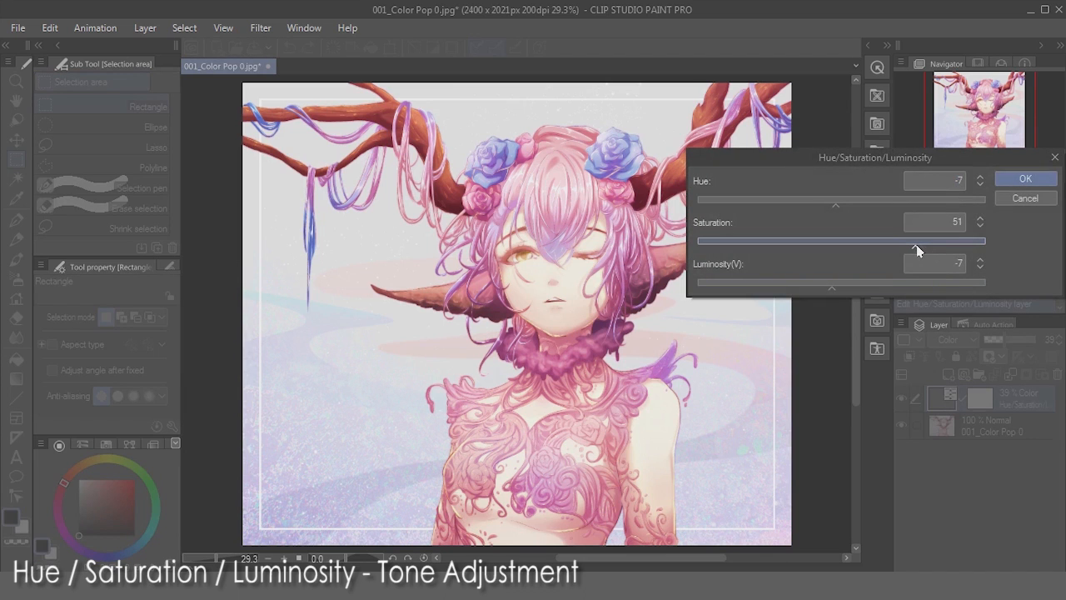
pyautogui.click(1025, 178)
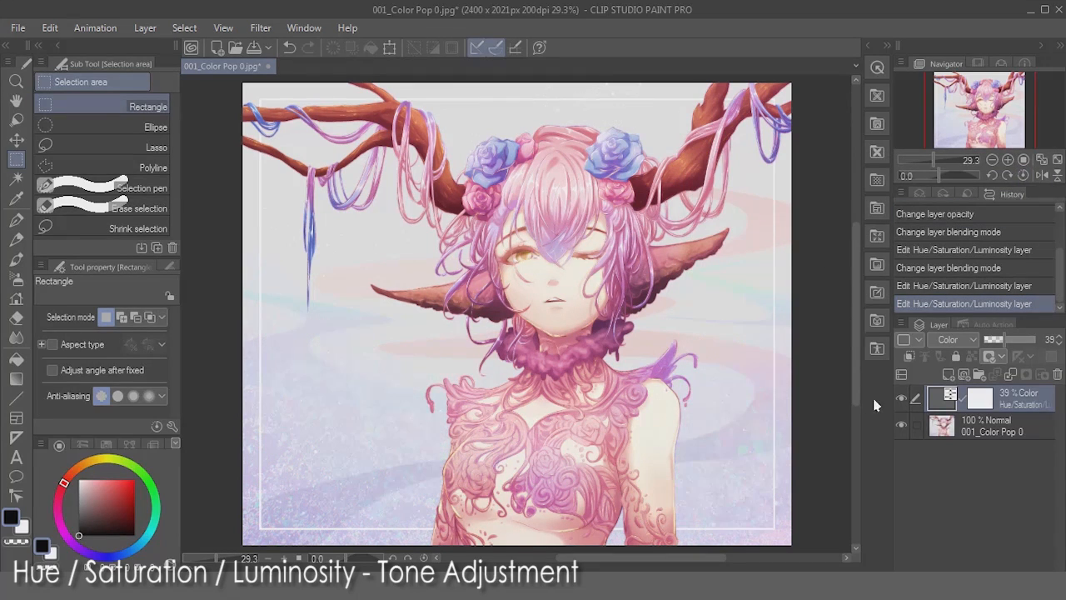
pyautogui.click(902, 399)
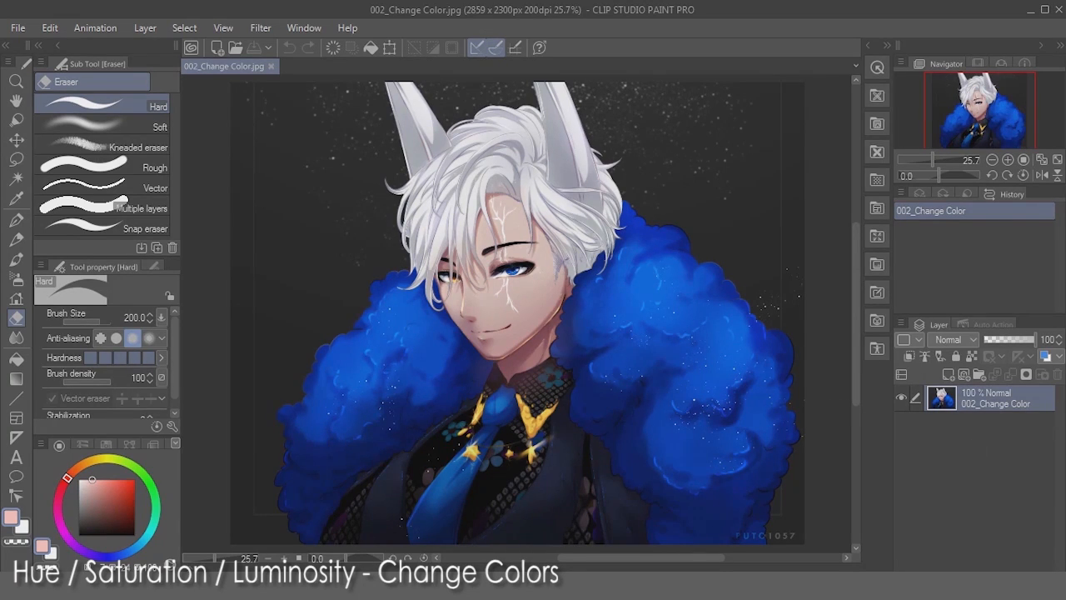
# - Add a Hue/Saturation/Luminosity correction layer with a hue of 79 above the 002_Change Color layer
pyautogui.rightClick(991, 407)
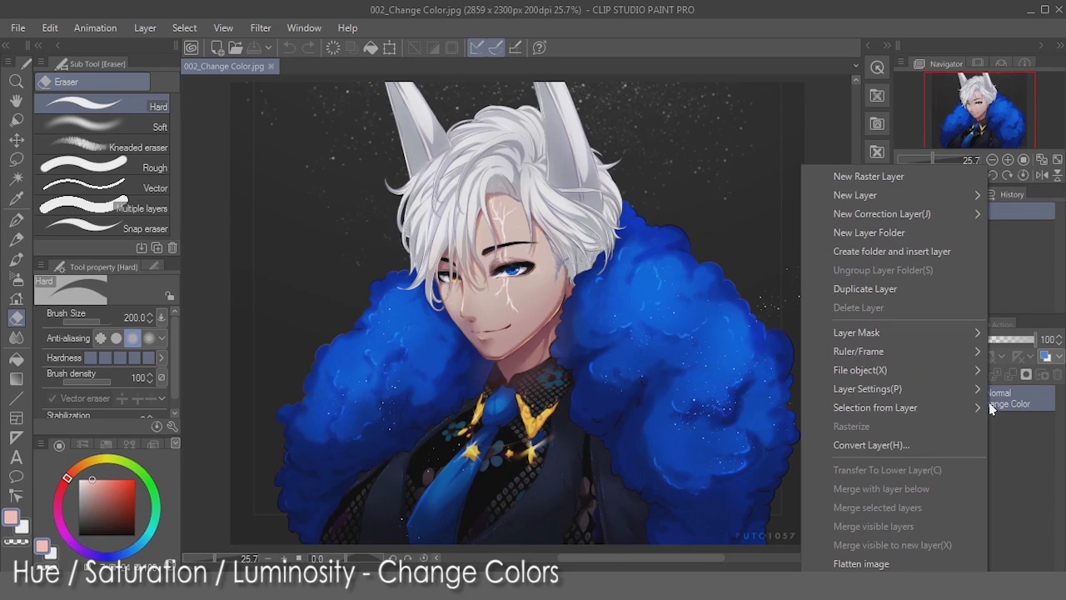
pyautogui.moveTo(929, 218)
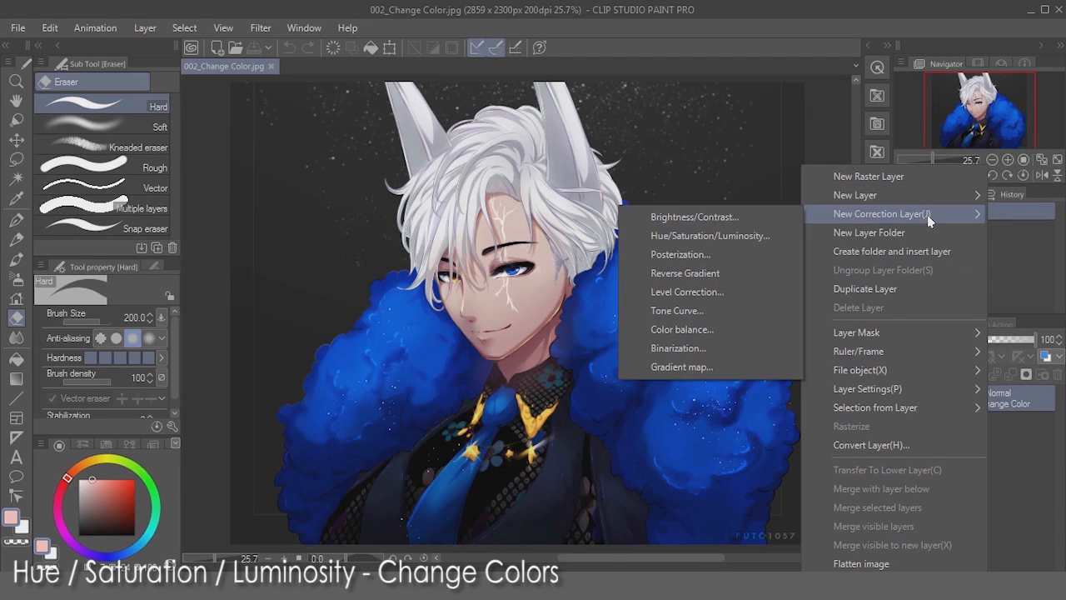
pyautogui.click(747, 238)
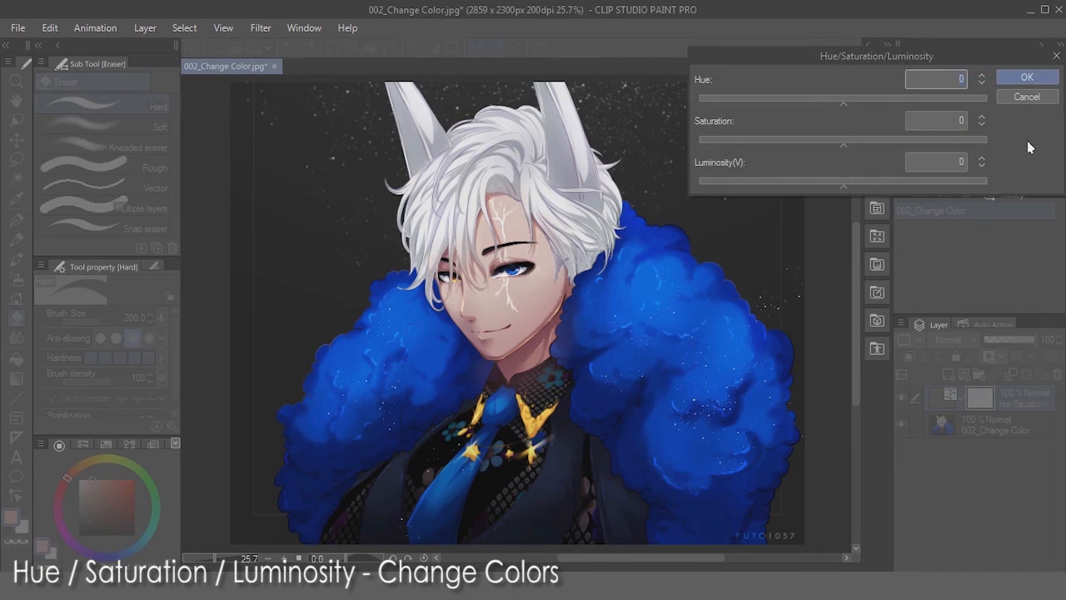
pyautogui.moveTo(844, 106); pyautogui.dragTo(908, 112)
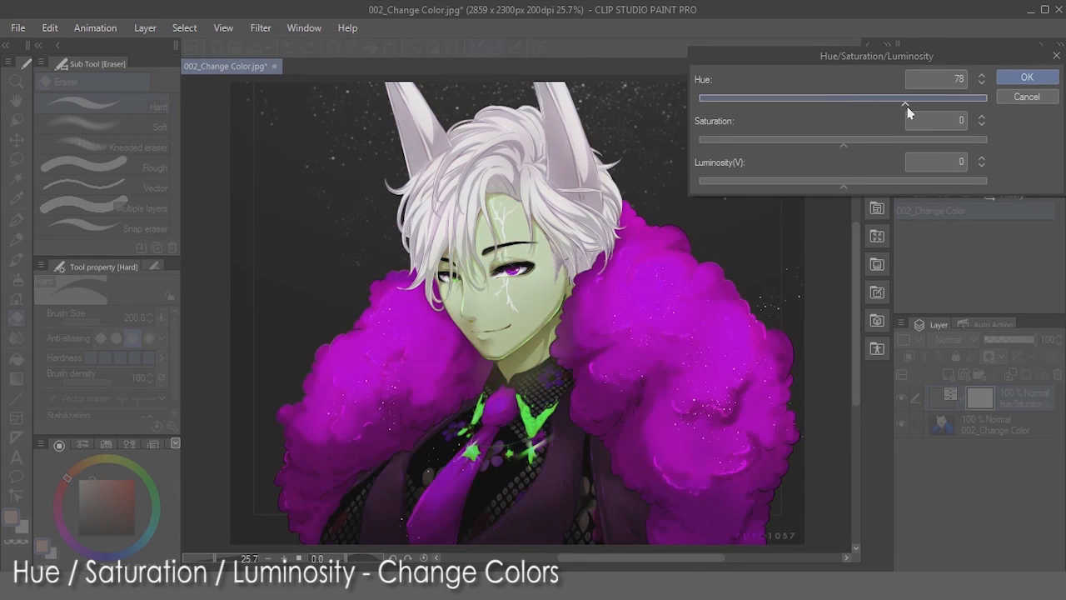
pyautogui.click(1026, 77)
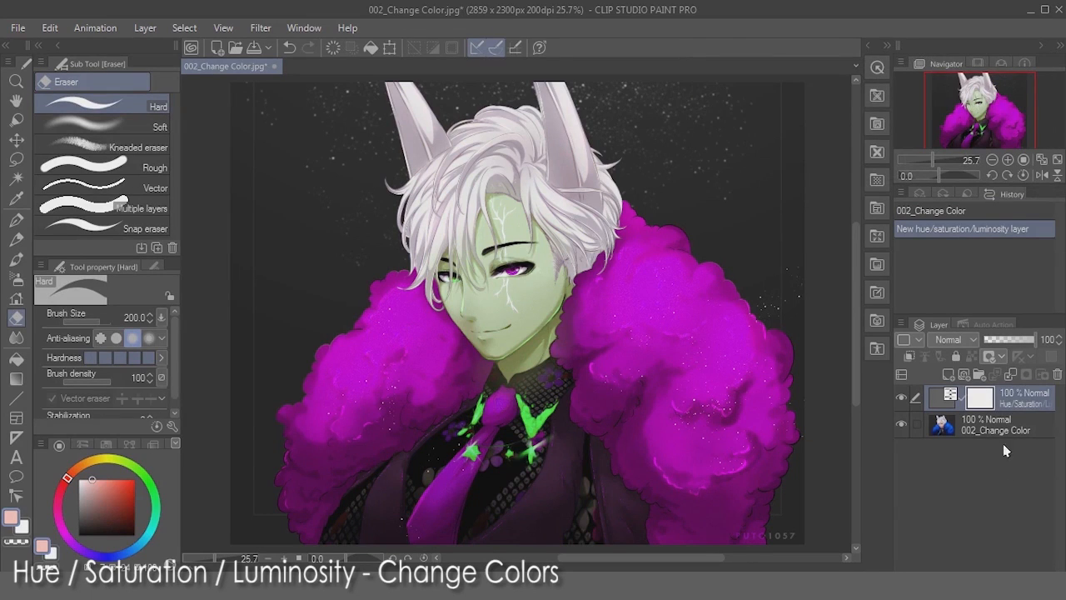
# - Change the correction layer's blending mode to Color, stepping back through the history to compare it with Normal
pyautogui.click(948, 338)
pyautogui.scroll(-2, 956, 308)
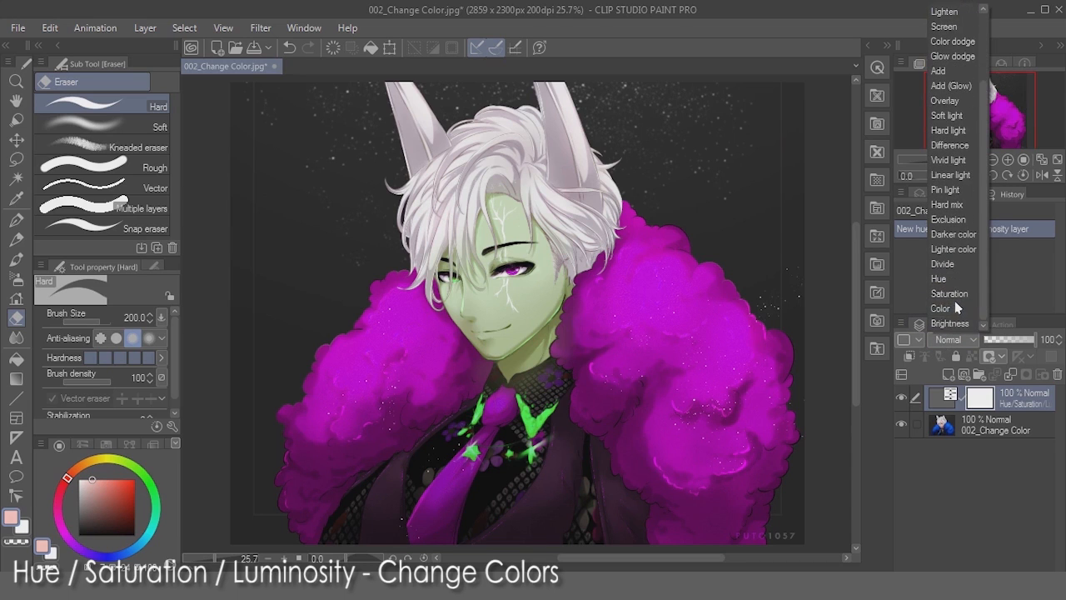
pyautogui.click(950, 308)
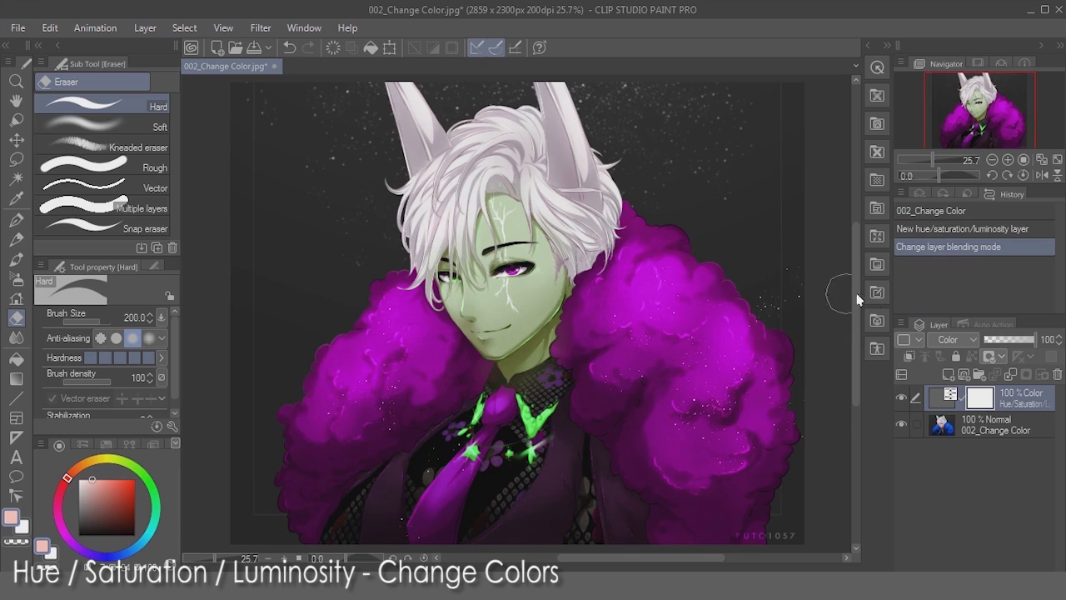
pyautogui.click(953, 235)
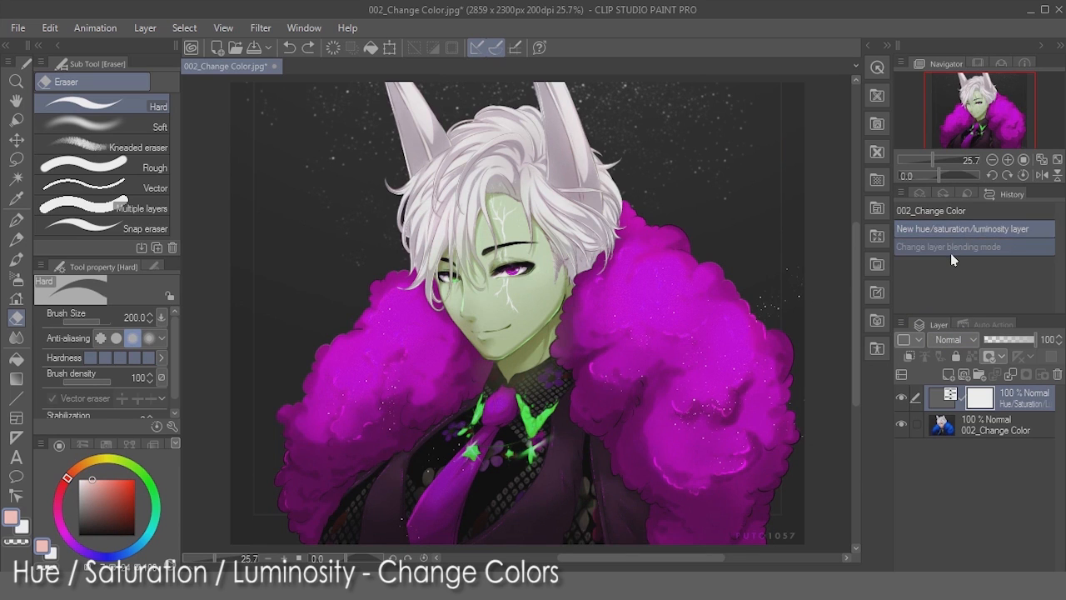
pyautogui.click(950, 249)
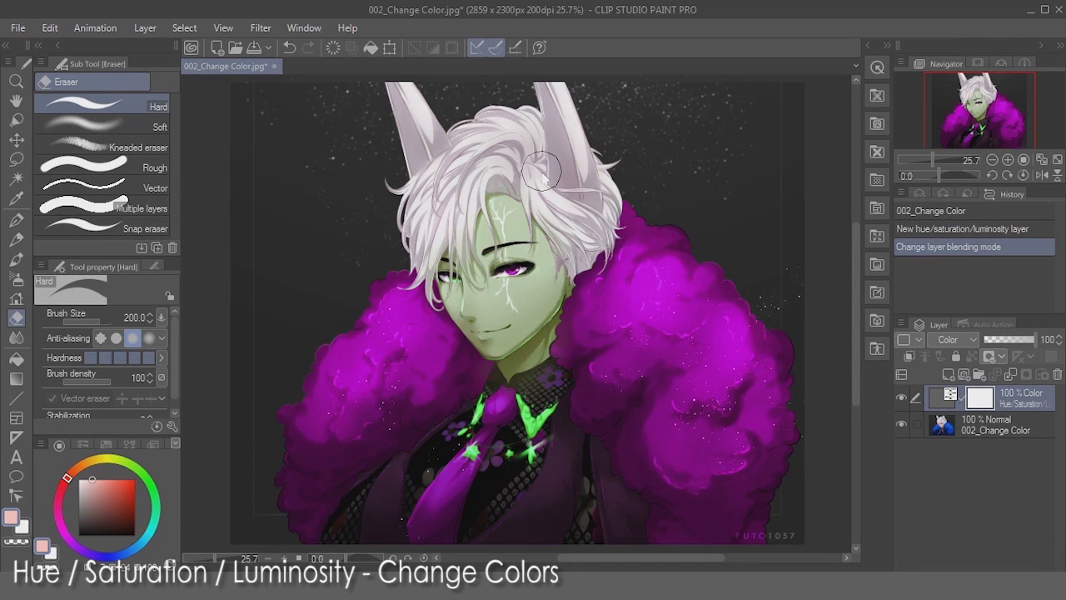
# - Erase the correction layer's mask over the hair and ears with the Hard eraser at sizes 400 and 200
pyautogui.scroll(2, 539, 174)
pyautogui.press(']')
pyautogui.press(']')
pyautogui.press(']')
pyautogui.press(']')
pyautogui.moveTo(472, 180)
pyautogui.mouseDown()
pyautogui.moveTo(581, 133)
pyautogui.moveTo(555, 152)
pyautogui.moveTo(595, 158)
pyautogui.moveTo(617, 130)
pyautogui.mouseUp()
pyautogui.scroll(3, 617, 130)
pyautogui.press('[')
pyautogui.press('[')
pyautogui.press('[')
pyautogui.press('[')
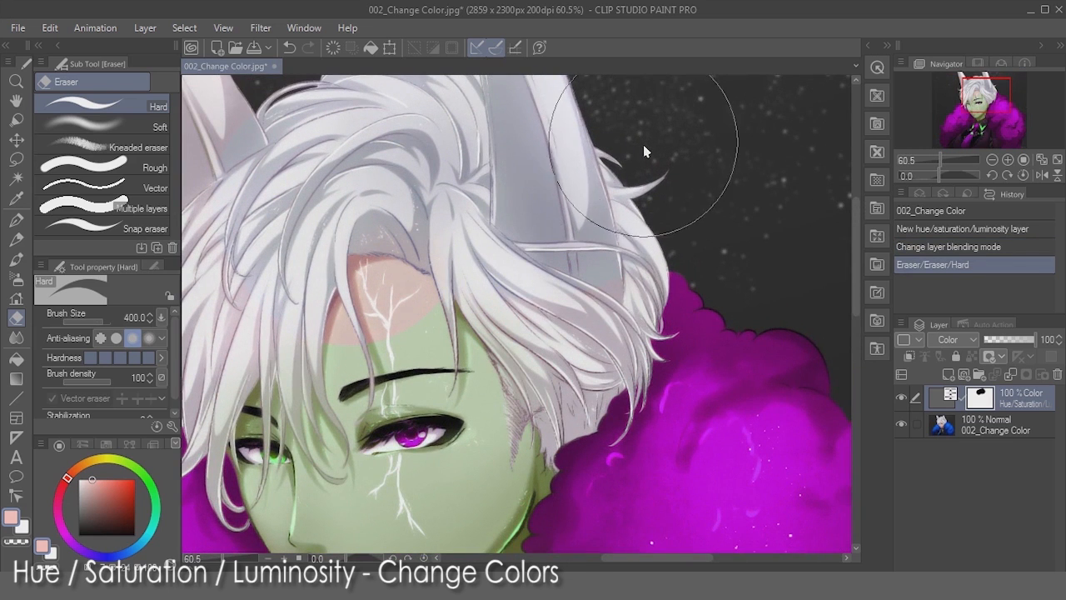
pyautogui.moveTo(511, 192); pyautogui.dragTo(754, 177)
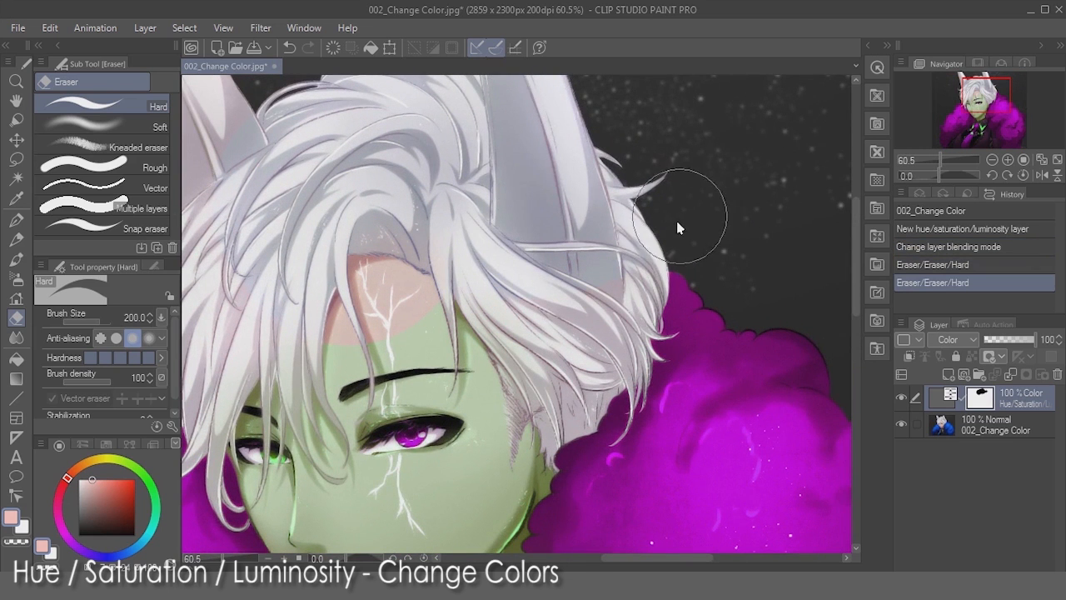
# - Erase the mask over the remaining hair, face and neck, reducing the Hard eraser to size 70 for the neck edges
pyautogui.press('space')
pyautogui.moveTo(657, 251); pyautogui.dragTo(805, 398)
pyautogui.moveTo(283, 192); pyautogui.dragTo(392, 135)
pyautogui.moveTo(533, 425); pyautogui.dragTo(454, 150)
pyautogui.moveTo(466, 241); pyautogui.dragTo(670, 260)
pyautogui.click(671, 260)
pyautogui.scroll(1, 466, 299)
pyautogui.press('[')
pyautogui.press('[')
pyautogui.press('[')
pyautogui.press('[')
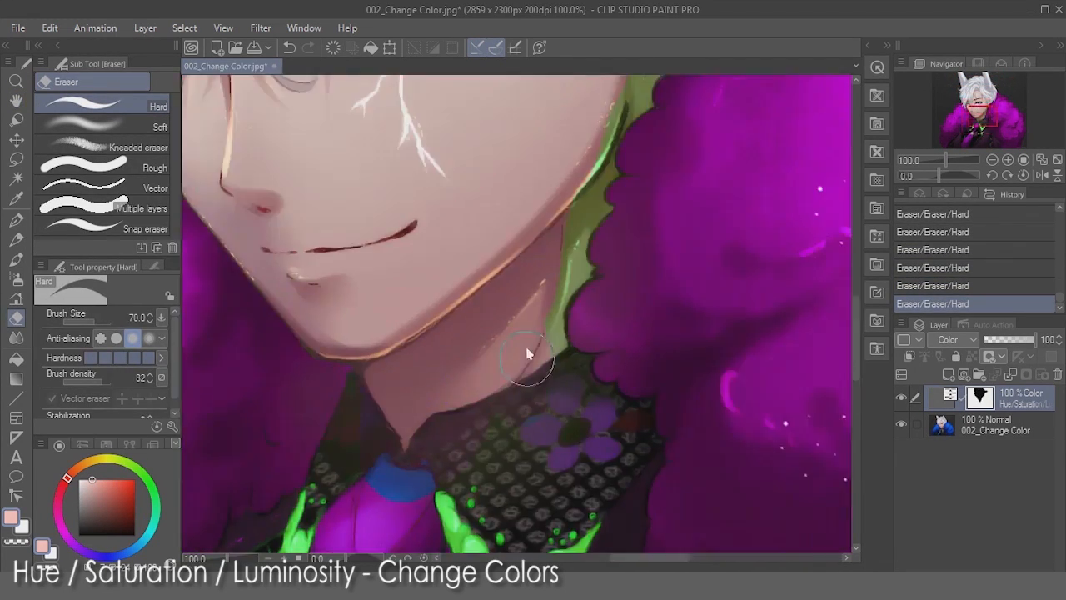
# - Erase the mask over the tie, gold collar ornaments and suit with the Soft eraser, leaving only the fur recolored
pyautogui.scroll(1, 528, 357)
pyautogui.press('[')
pyautogui.press('[')
pyautogui.press('[')
pyautogui.press('[')
pyautogui.press('[')
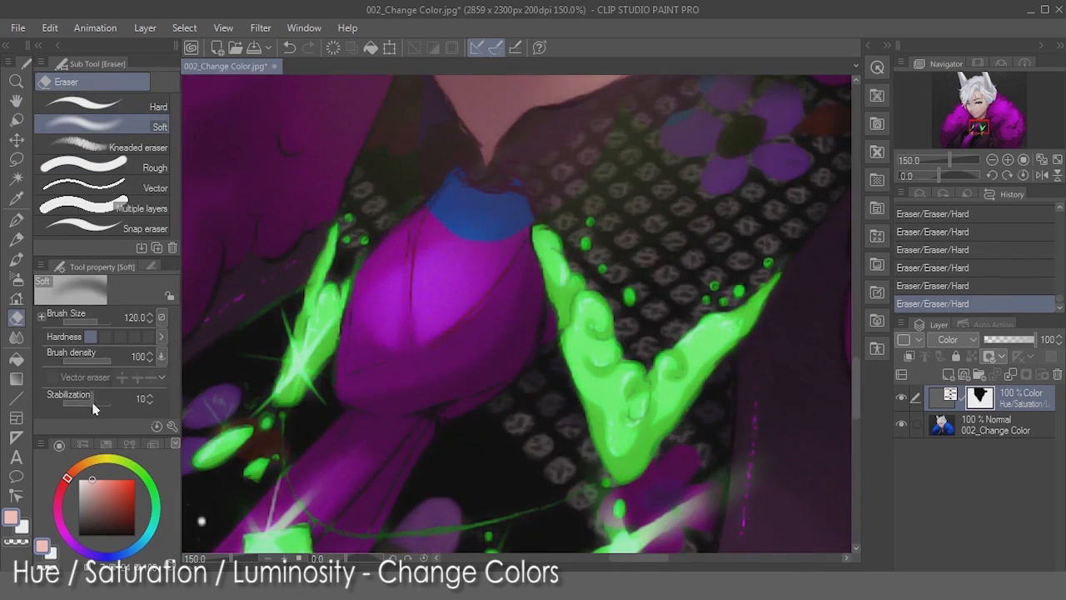
pyautogui.moveTo(466, 367); pyautogui.dragTo(422, 200)
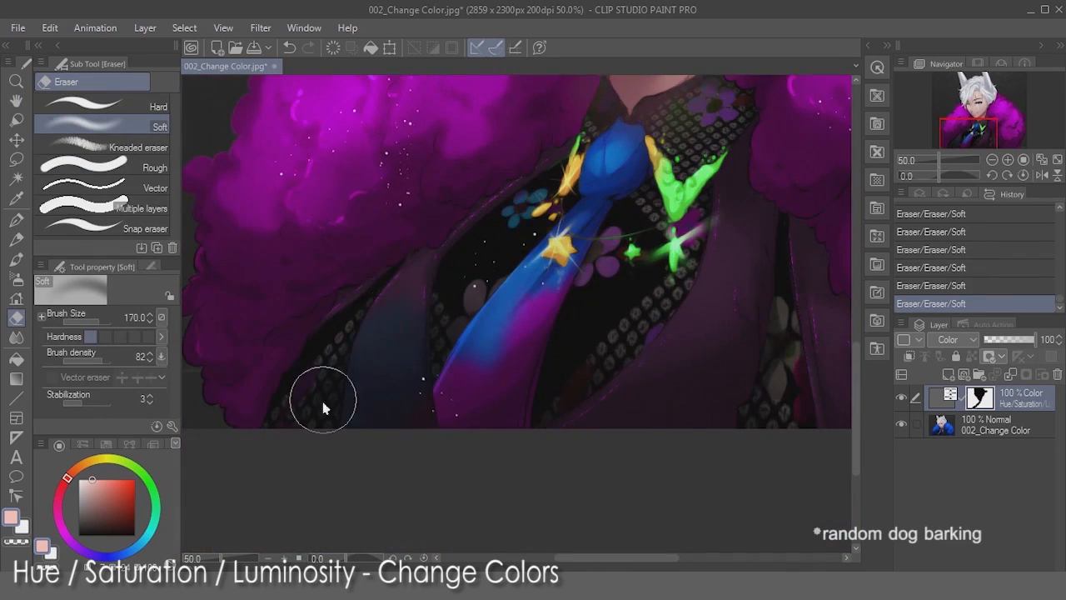
pyautogui.moveTo(323, 399); pyautogui.dragTo(412, 288)
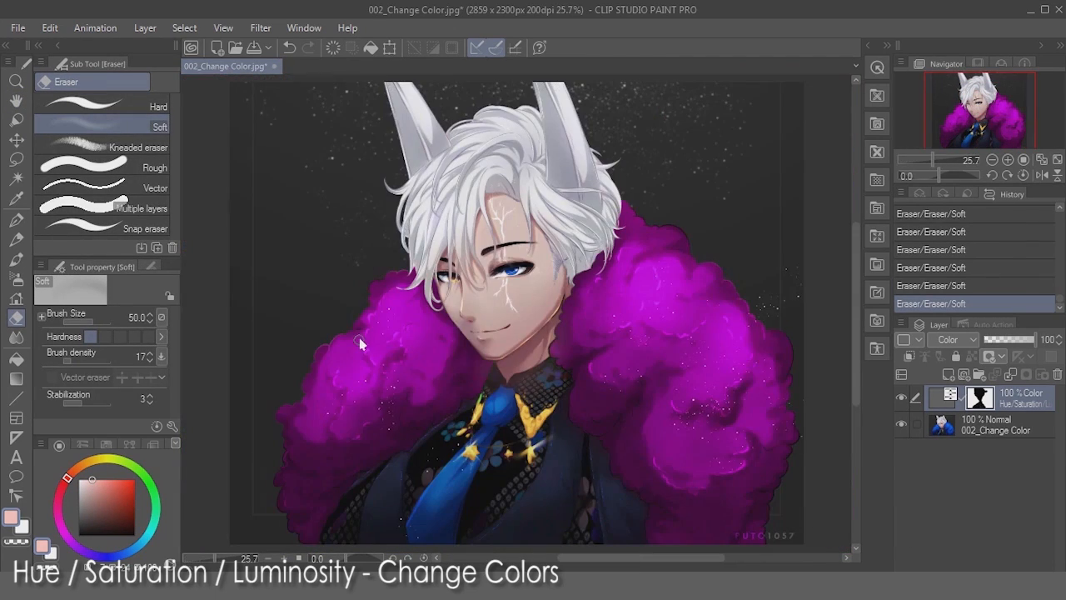
# - Edit the masked correction layer with a different hue for the fur collar
pyautogui.doubleClick(947, 402)
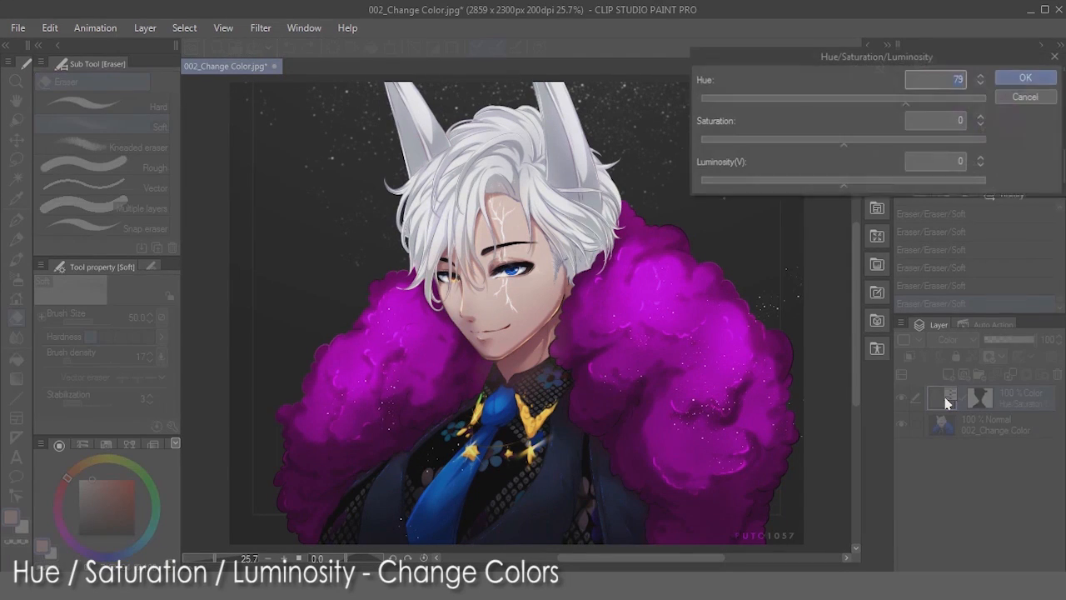
pyautogui.moveTo(857, 62); pyautogui.dragTo(793, 44)
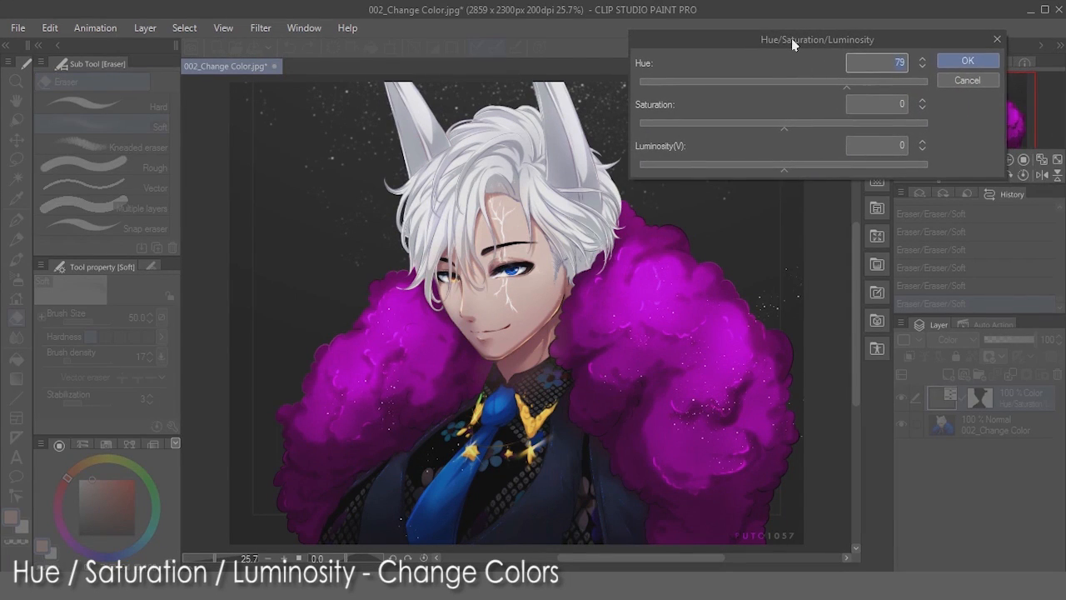
pyautogui.moveTo(739, 91); pyautogui.dragTo(886, 83)
pyautogui.click(987, 61)
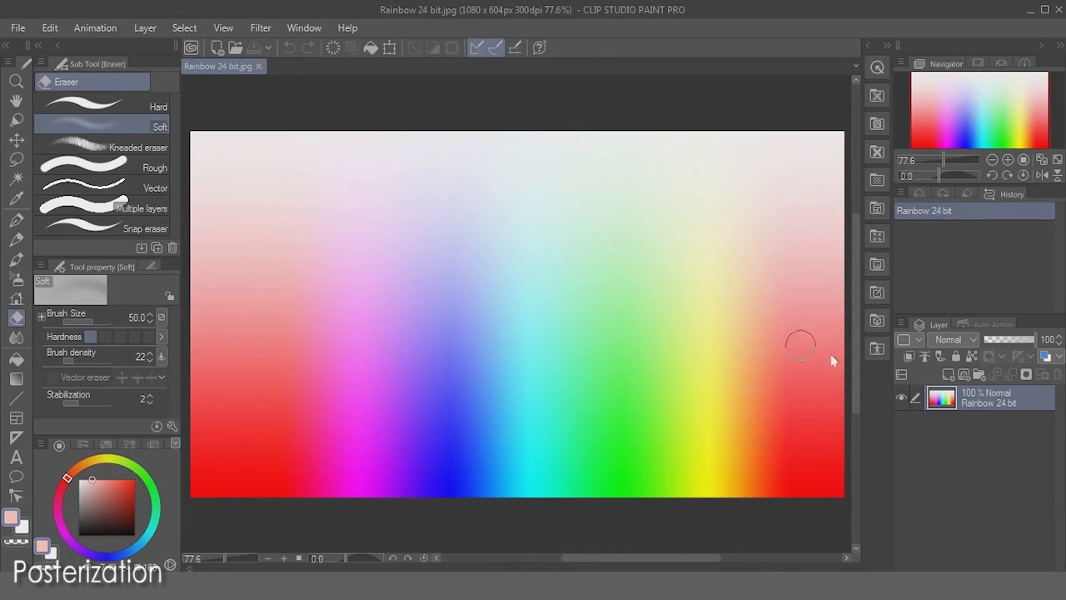
# - Add a Posterization correction layer above the Rainbow 24 bit layer
pyautogui.rightClick(991, 405)
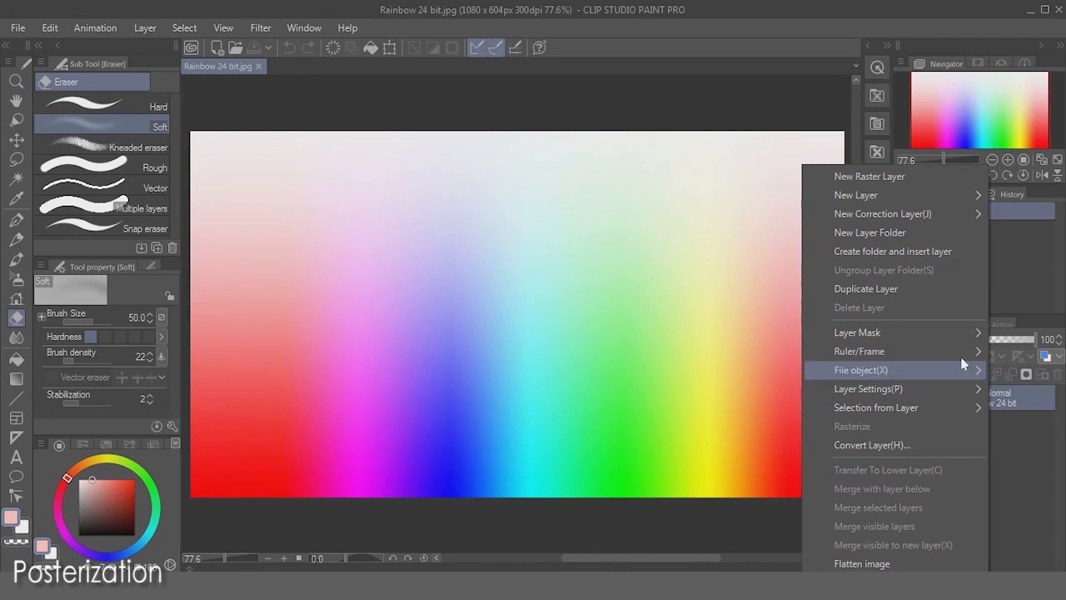
pyautogui.moveTo(909, 219)
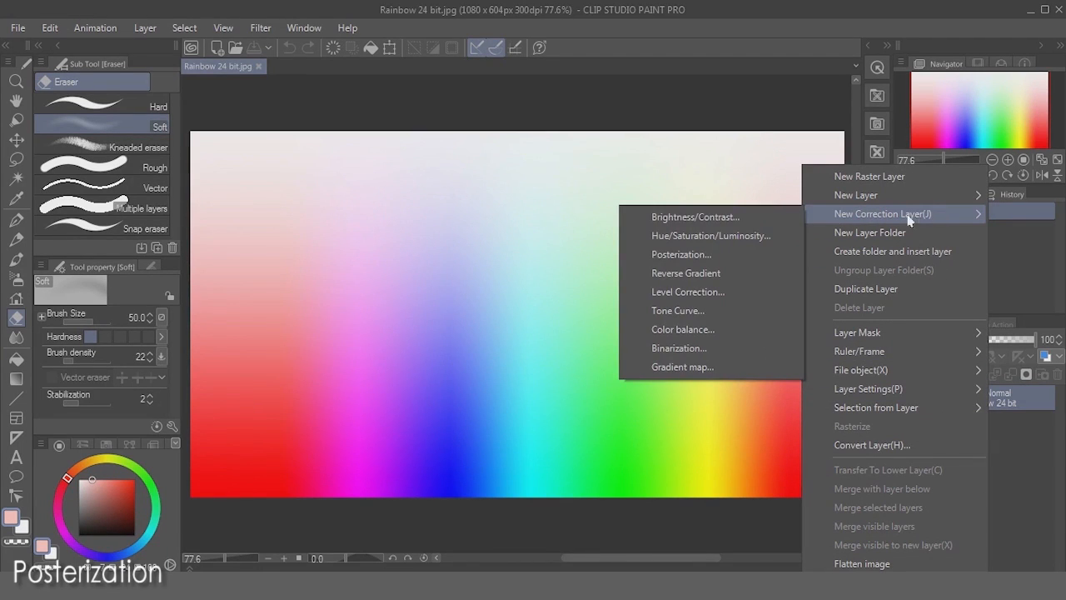
pyautogui.click(734, 263)
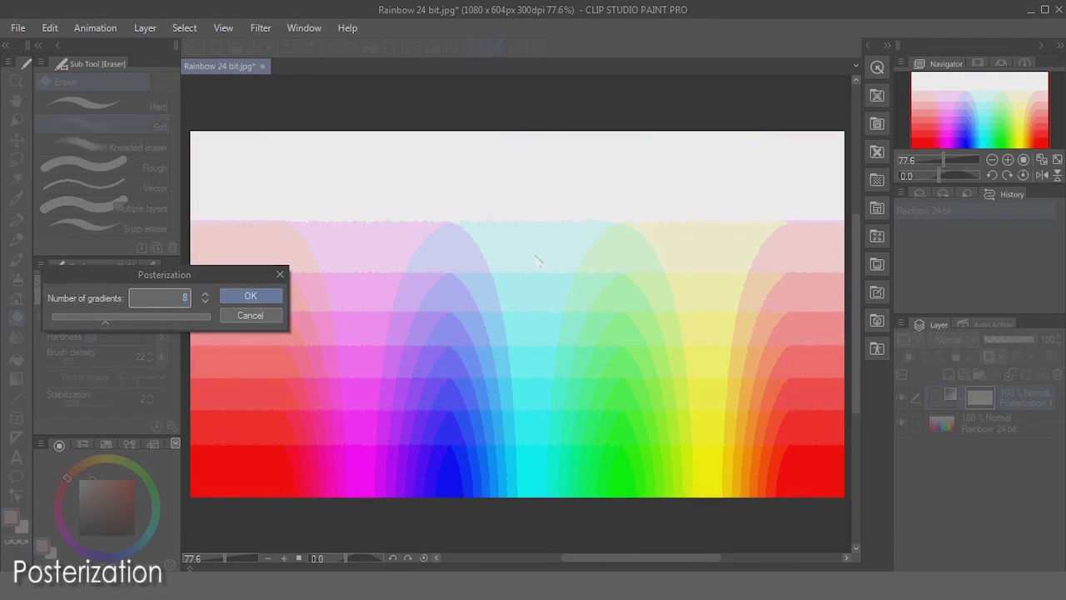
# - Try out lower numbers of gradients for the posterization, down to 2
pyautogui.scroll(1, 529, 283)
pyautogui.scroll(-2, 530, 286)
pyautogui.moveTo(531, 293); pyautogui.dragTo(556, 345)
pyautogui.moveTo(221, 275); pyautogui.dragTo(612, 184)
pyautogui.moveTo(648, 351); pyautogui.dragTo(628, 328)
pyautogui.moveTo(596, 180); pyautogui.dragTo(590, 156)
pyautogui.moveTo(493, 215); pyautogui.dragTo(439, 214)
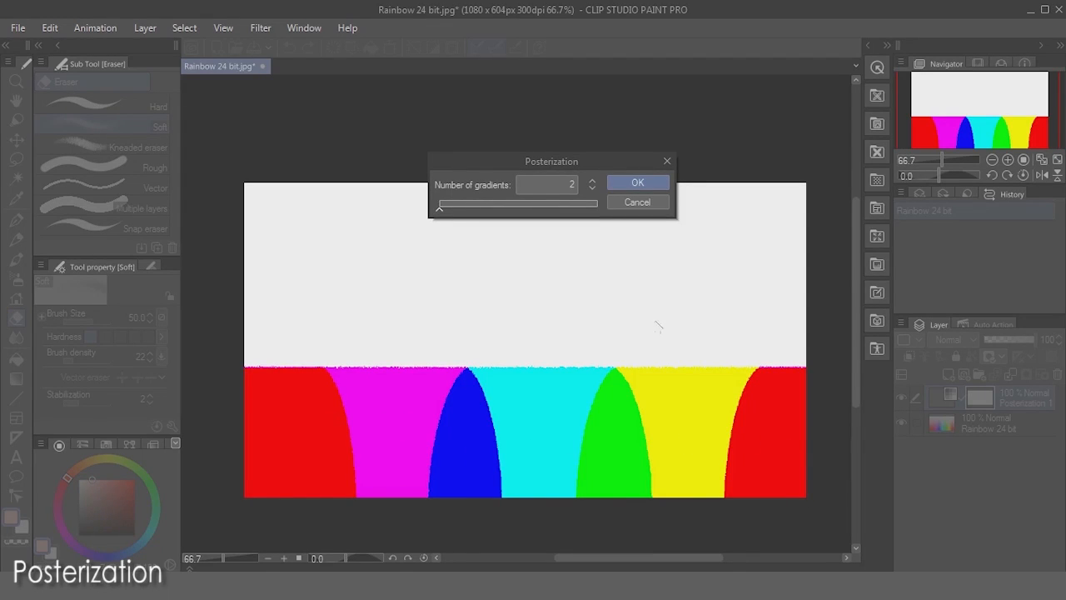
# - Try out higher numbers of gradients for the posterization, up to 17
pyautogui.click(591, 180)
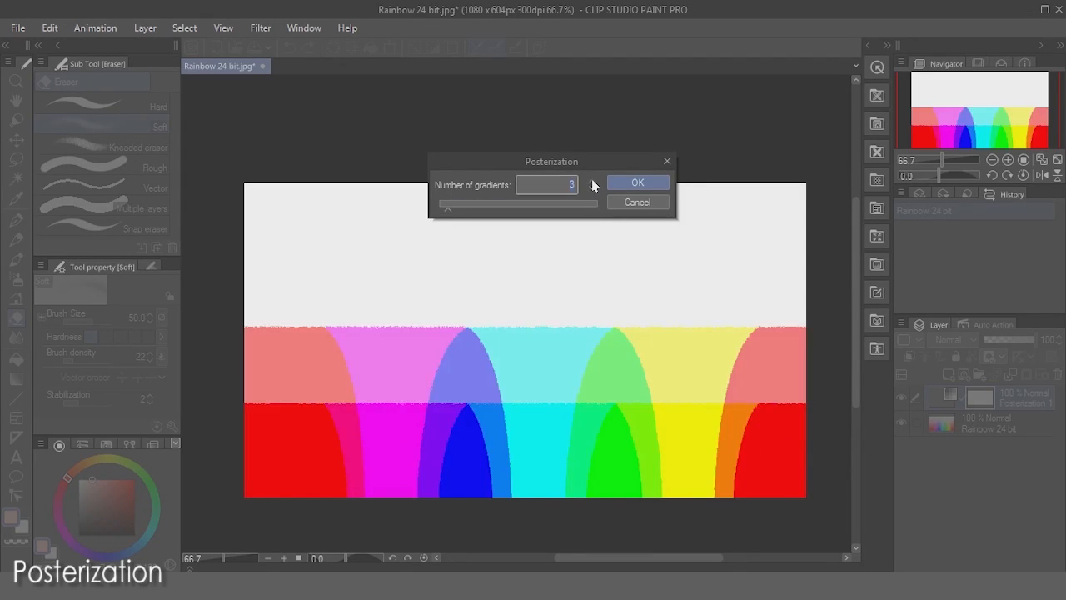
pyautogui.click(591, 180)
pyautogui.click(591, 180)
pyautogui.click(591, 180)
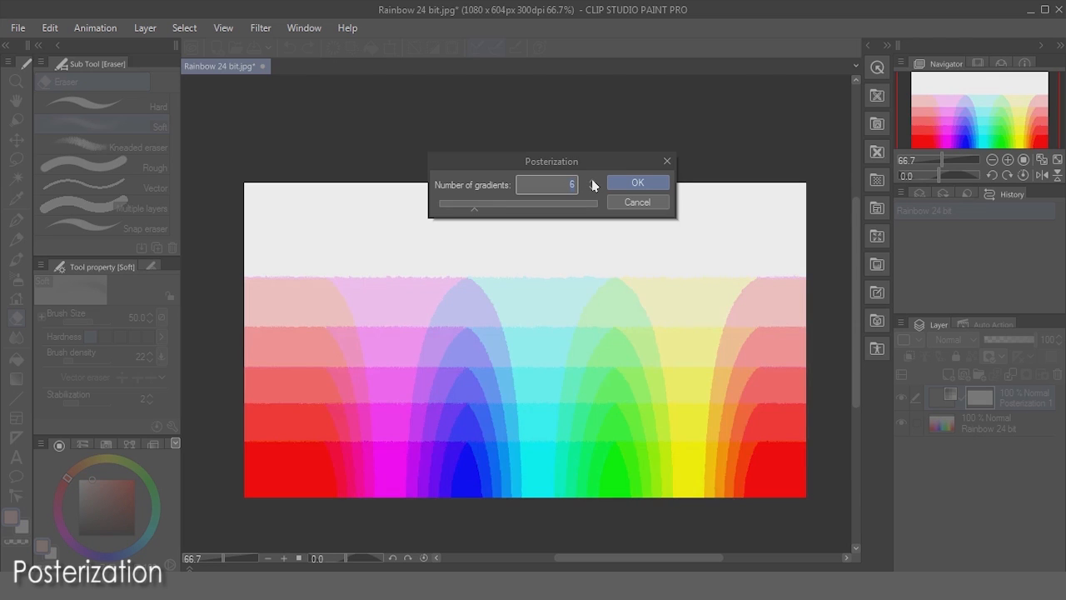
pyautogui.click(591, 180)
pyautogui.click(592, 180)
pyautogui.click(591, 180)
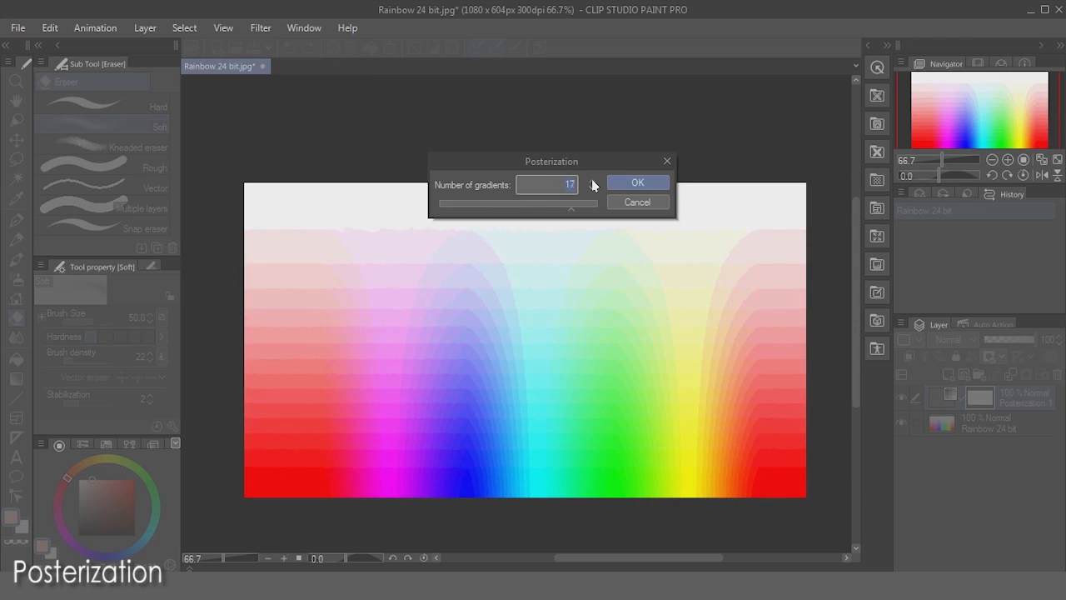
# - Apply the posterization with 16 gradients and delete its correction layer
pyautogui.click(563, 206)
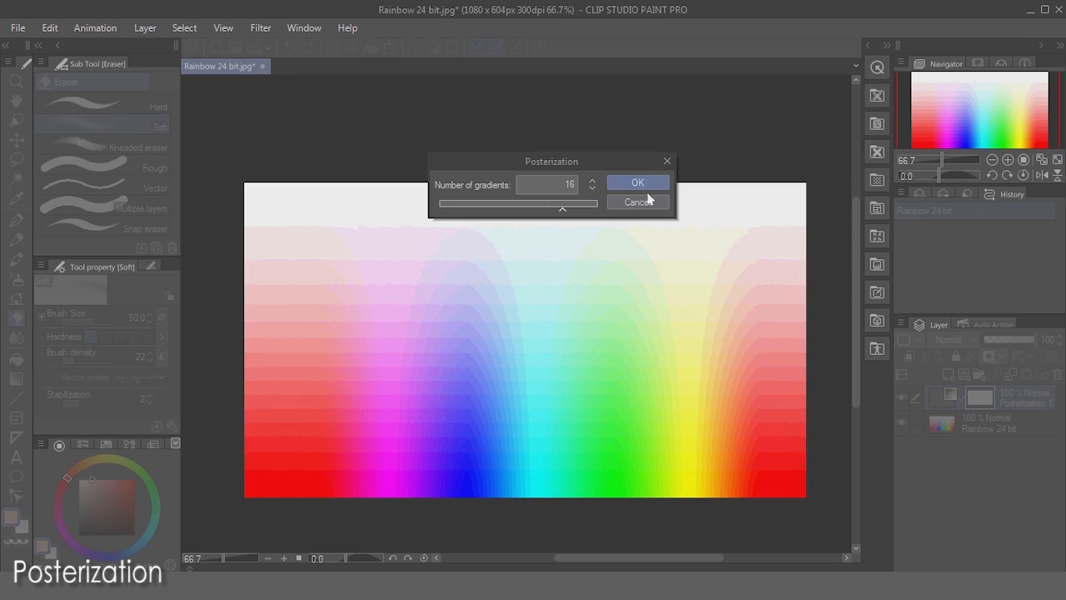
pyautogui.click(637, 183)
pyautogui.click(1057, 374)
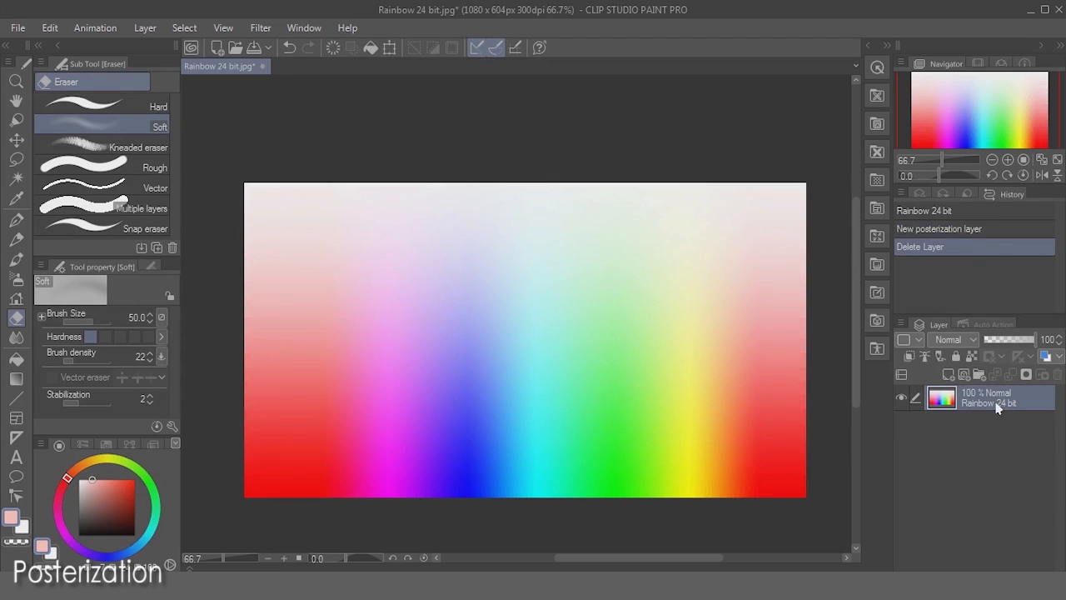
# - Add a new Posterization correction layer with 8 gradients above the Rainbow 24 bit layer
pyautogui.rightClick(997, 406)
pyautogui.moveTo(934, 222)
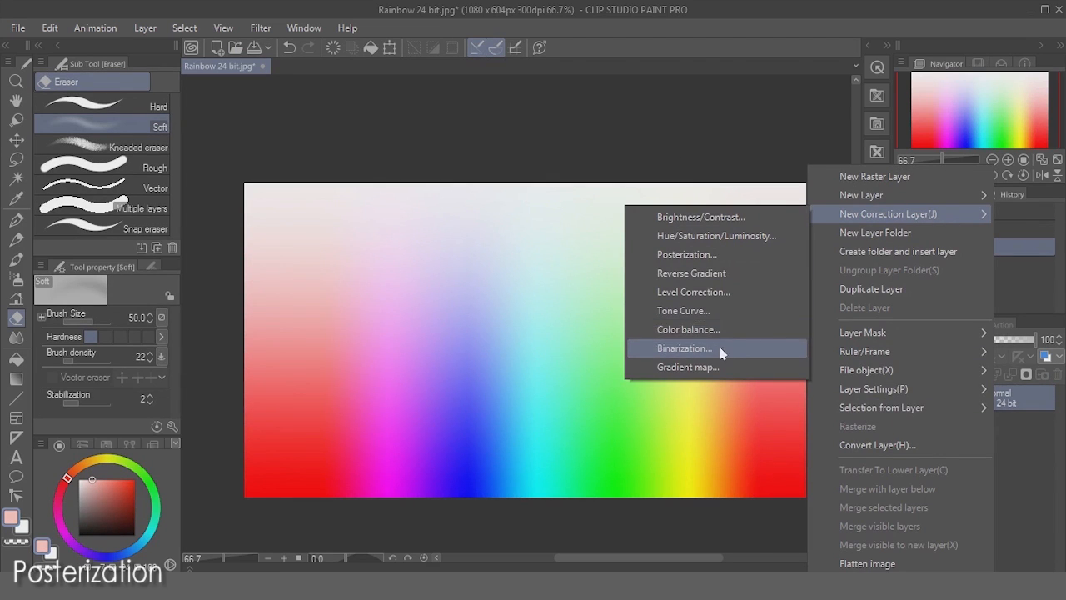
pyautogui.click(706, 260)
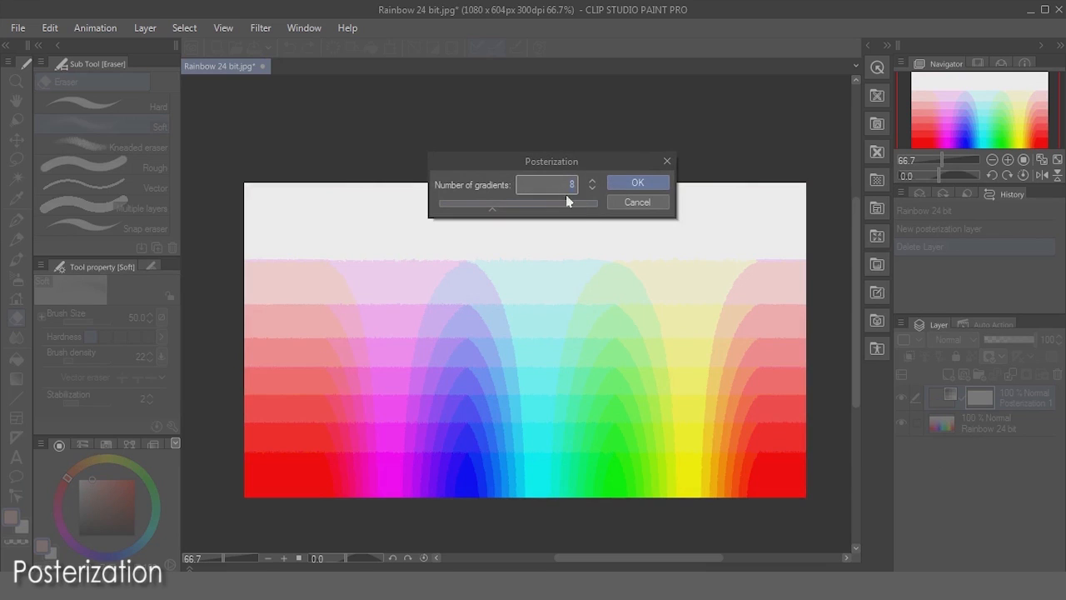
pyautogui.click(632, 185)
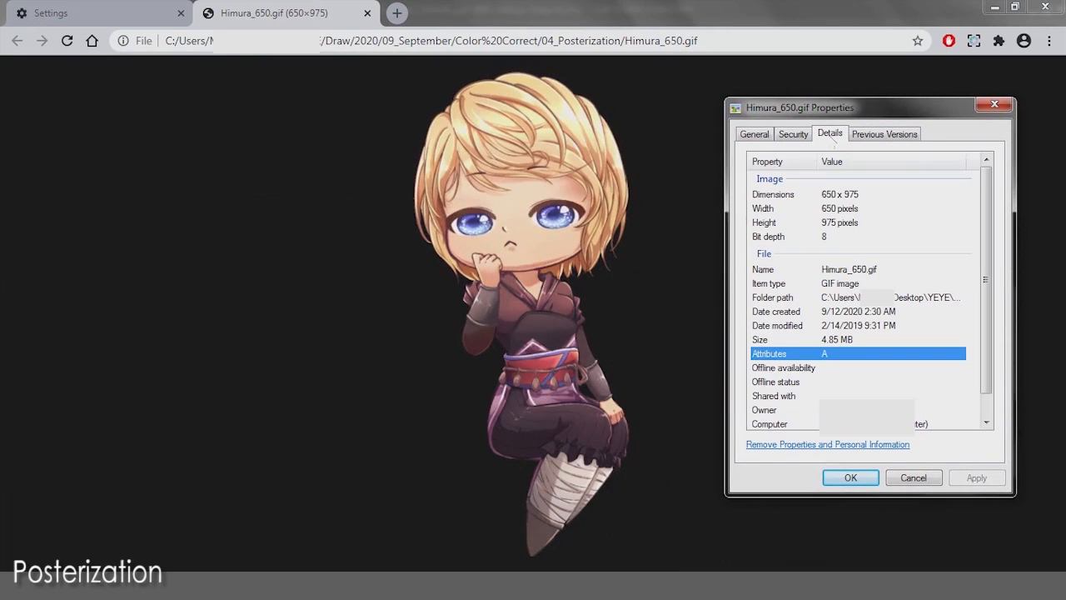
# - Check the bit depth in the file details of Himura_650.gif and close its properties
pyautogui.click(826, 238)
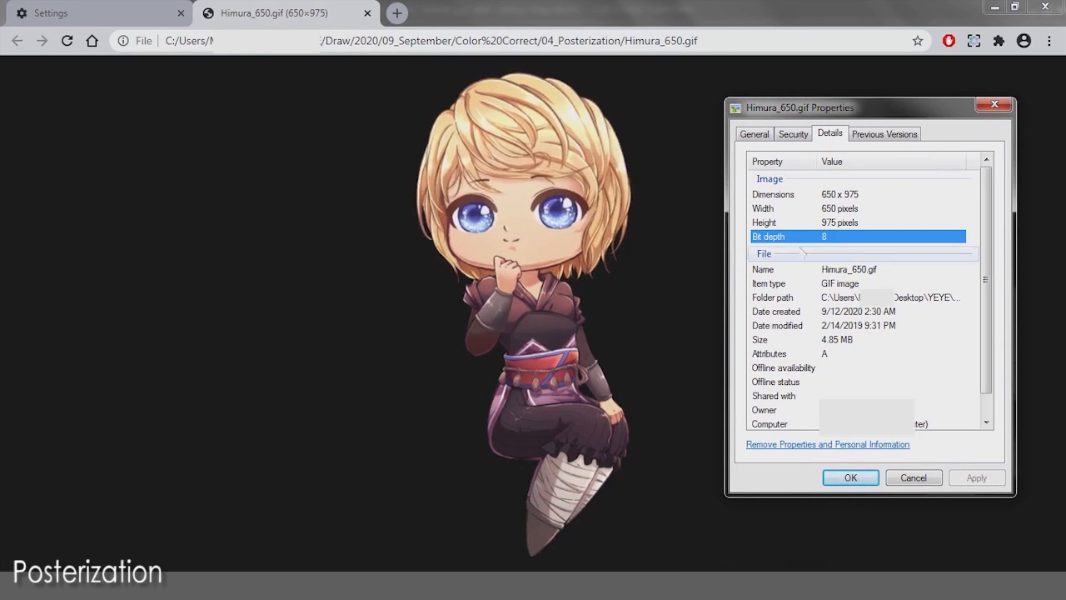
pyautogui.click(992, 109)
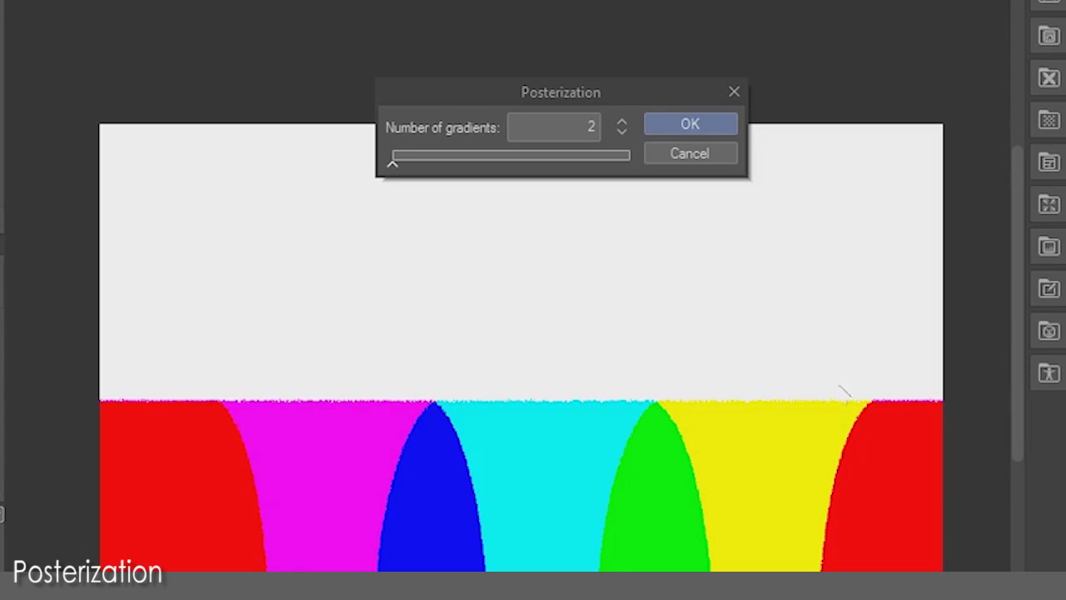
# - Try out numbers of gradients for the rainbow's posterization, stepping from 3 up to 20 and back down to 9
pyautogui.click(621, 122)
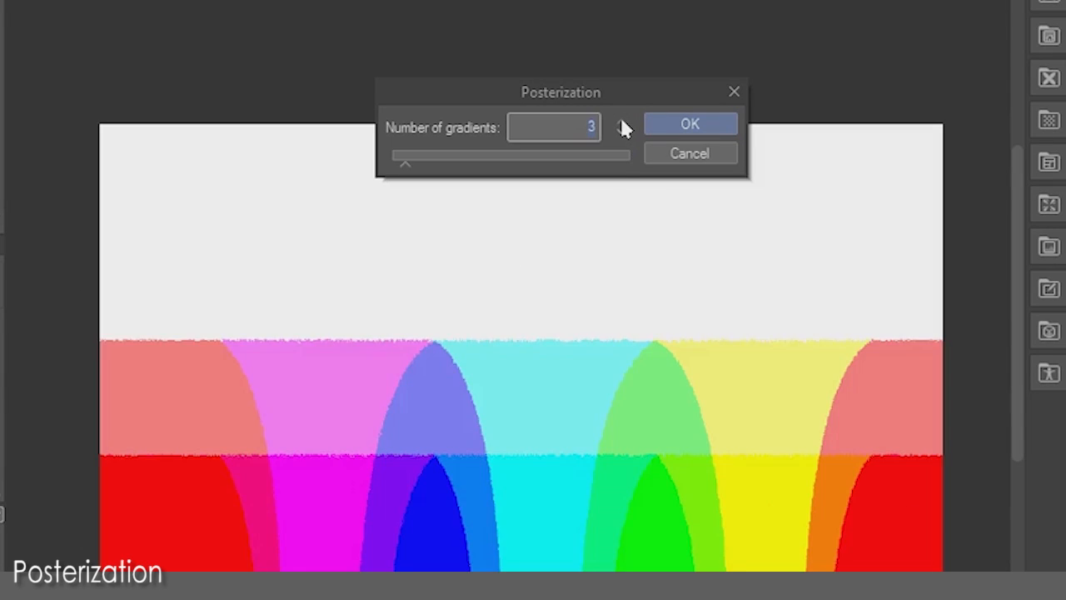
pyautogui.click(621, 122)
pyautogui.click(621, 123)
pyautogui.click(621, 122)
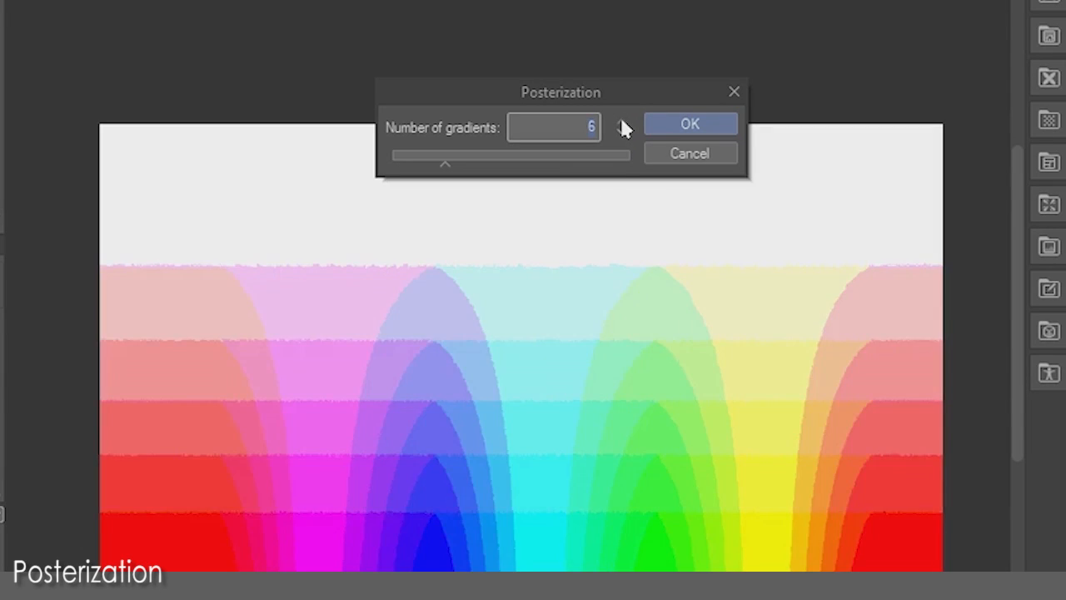
pyautogui.click(622, 122)
pyautogui.click(621, 123)
pyautogui.click(622, 122)
pyautogui.click(622, 122)
pyautogui.click(621, 122)
pyautogui.click(622, 123)
pyautogui.click(621, 122)
pyautogui.click(621, 122)
pyautogui.click(621, 123)
pyautogui.click(621, 123)
pyautogui.click(621, 122)
pyautogui.click(622, 123)
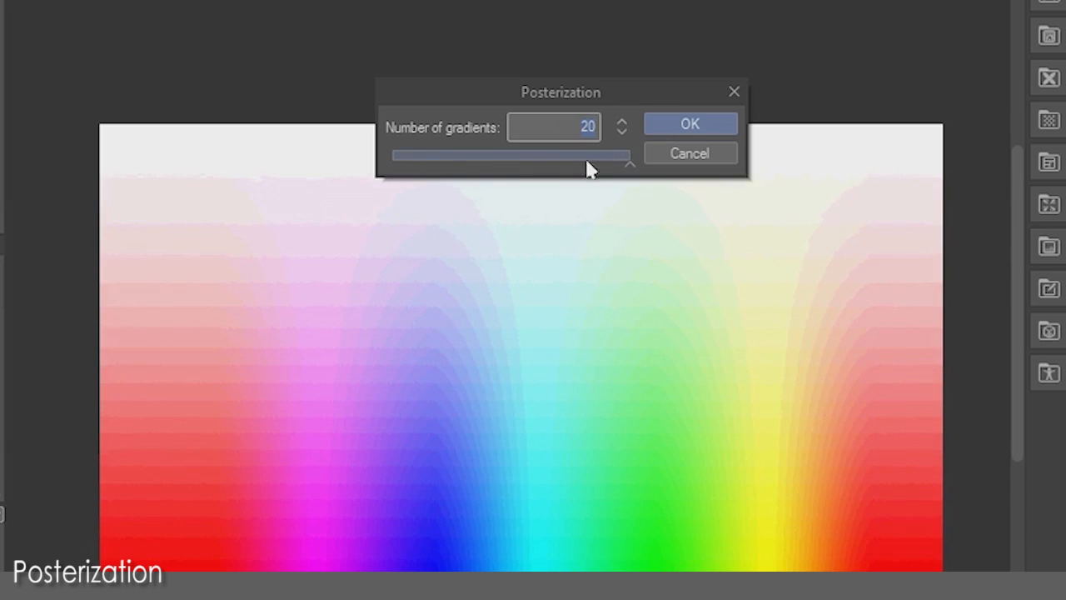
pyautogui.click(487, 165)
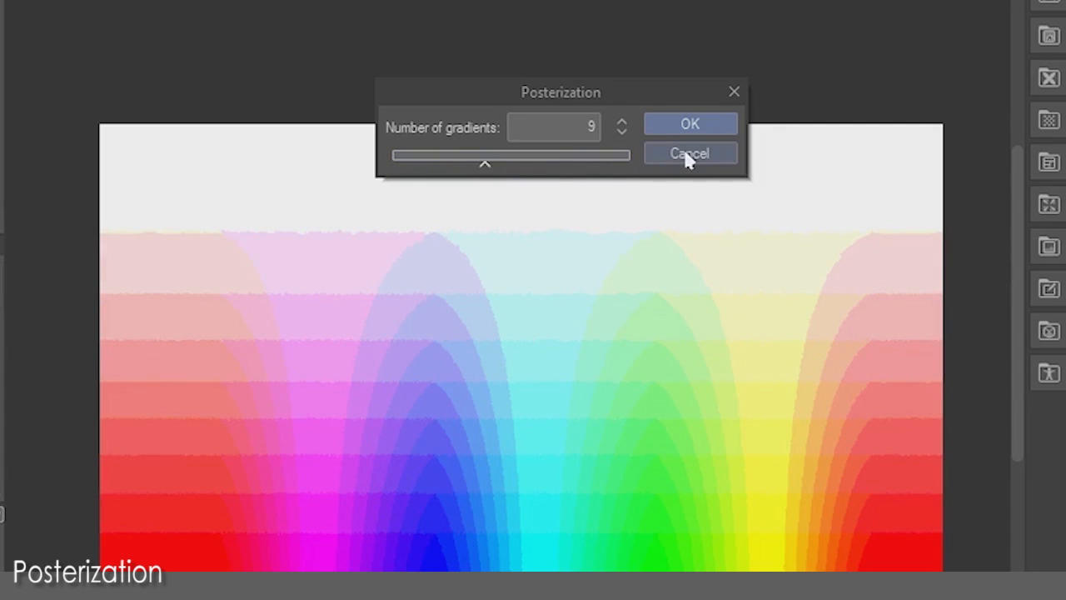
pyautogui.click(580, 165)
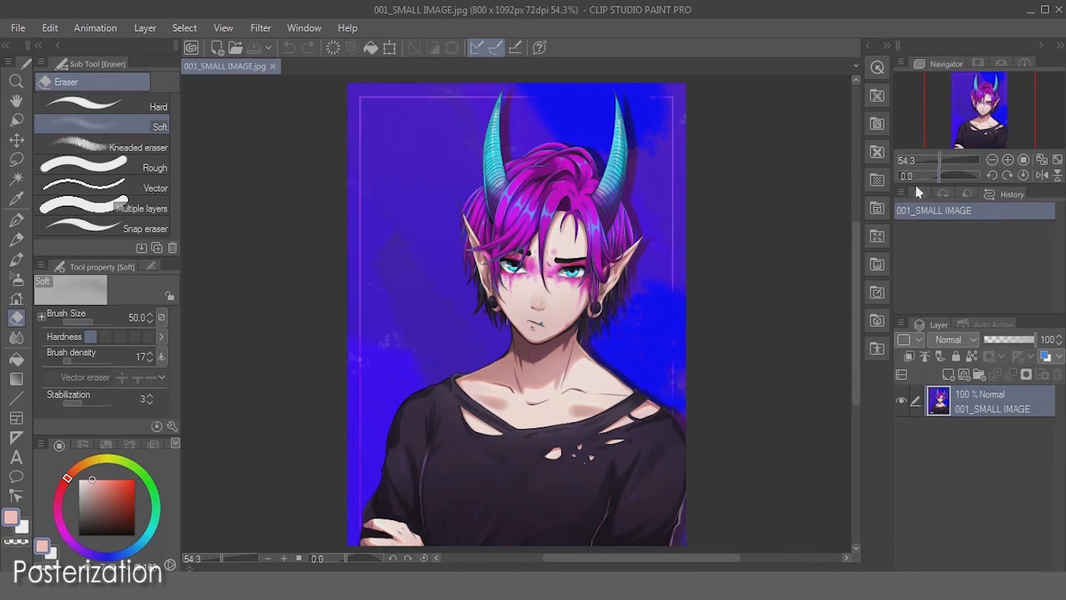
# - Add a Posterization correction layer with 8 gradients above the 001_SMALL IMAGE layer
pyautogui.rightClick(989, 404)
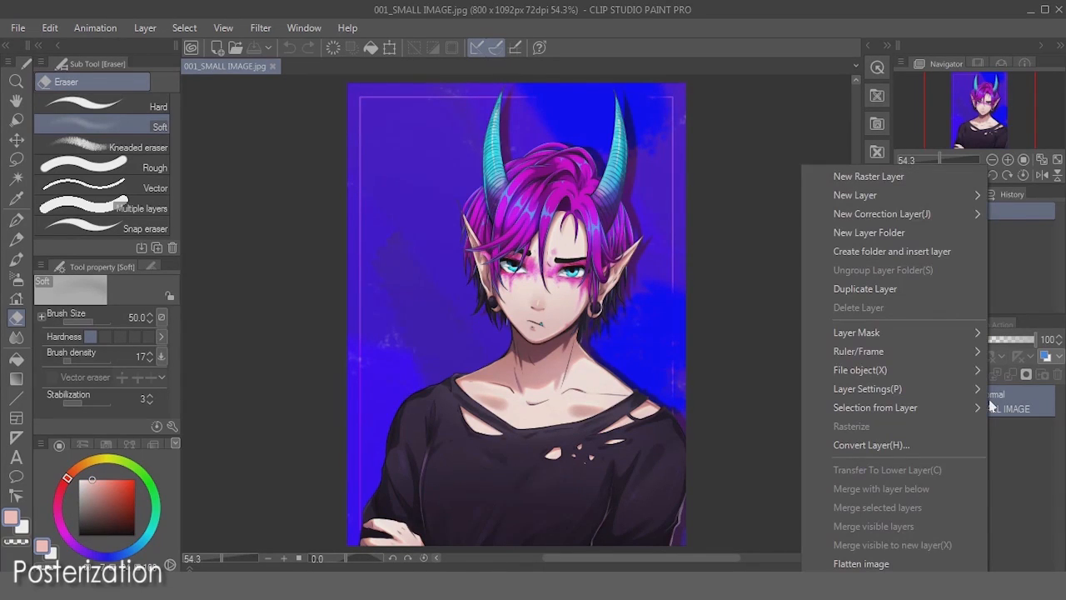
pyautogui.moveTo(968, 215)
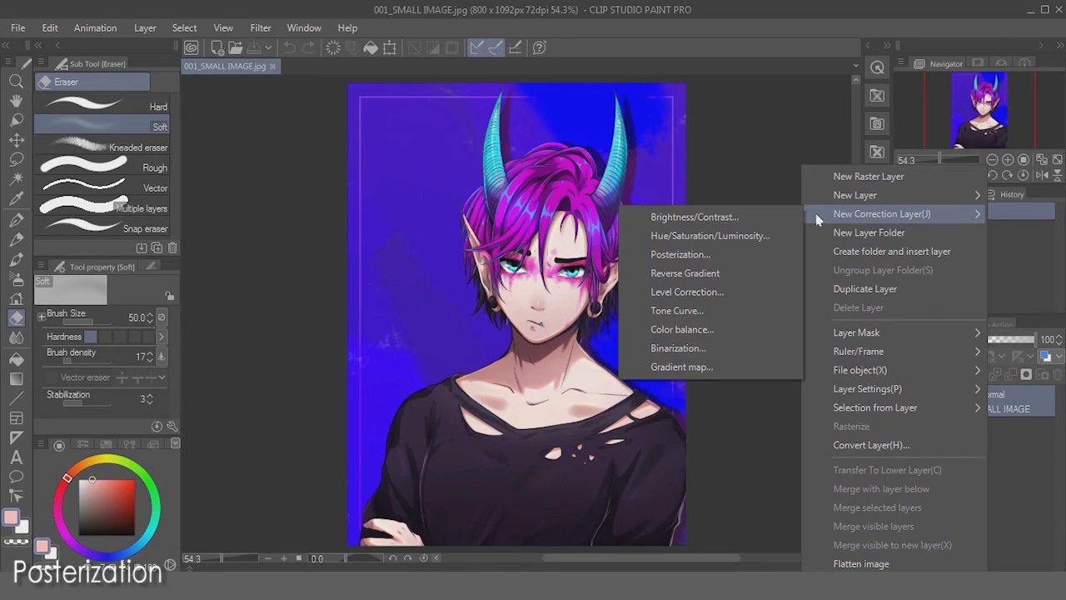
pyautogui.click(724, 265)
pyautogui.moveTo(787, 238)
pyautogui.mouseDown()
pyautogui.moveTo(721, 239)
pyautogui.moveTo(916, 234)
pyautogui.moveTo(769, 238)
pyautogui.mouseUp()
pyautogui.click(867, 209)
pyautogui.click(866, 208)
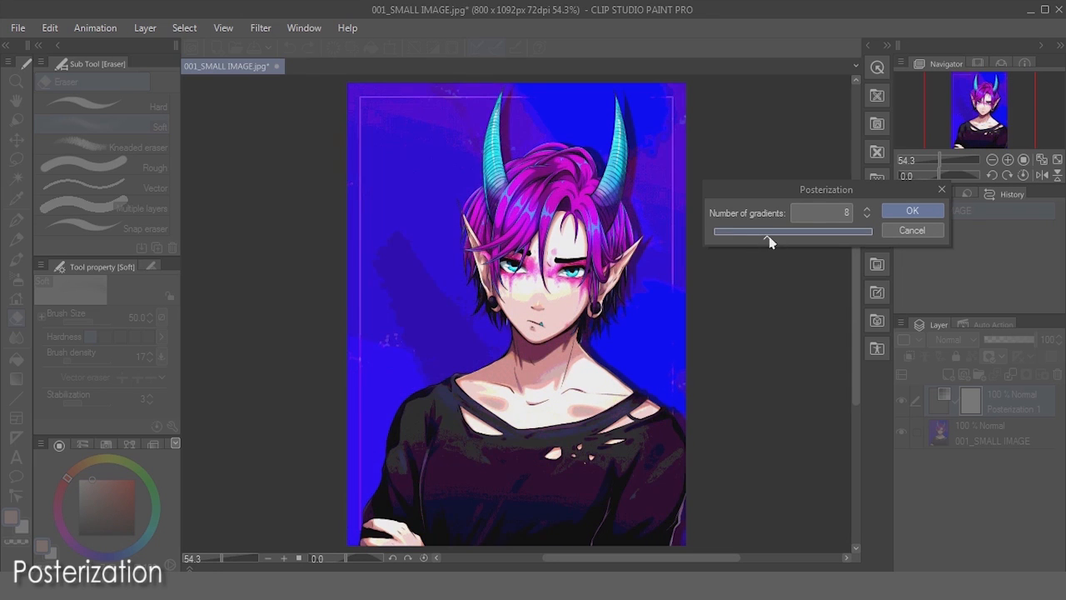
pyautogui.click(917, 211)
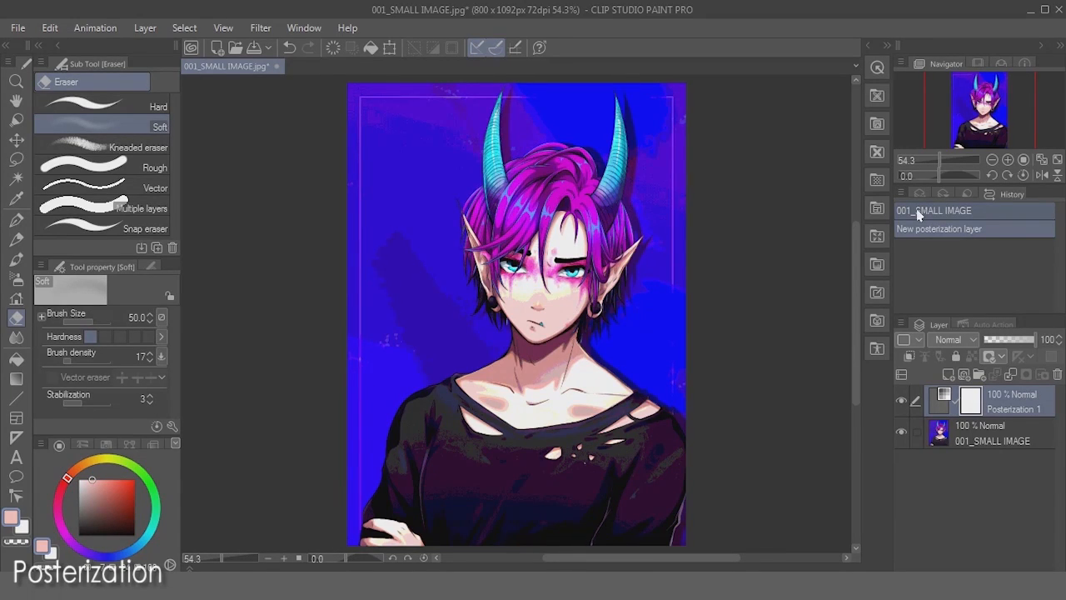
# - Add a Tone Curve correction layer with the default curve and place it above the Posterization 1 layer
pyautogui.click(995, 435)
pyautogui.rightClick(999, 438)
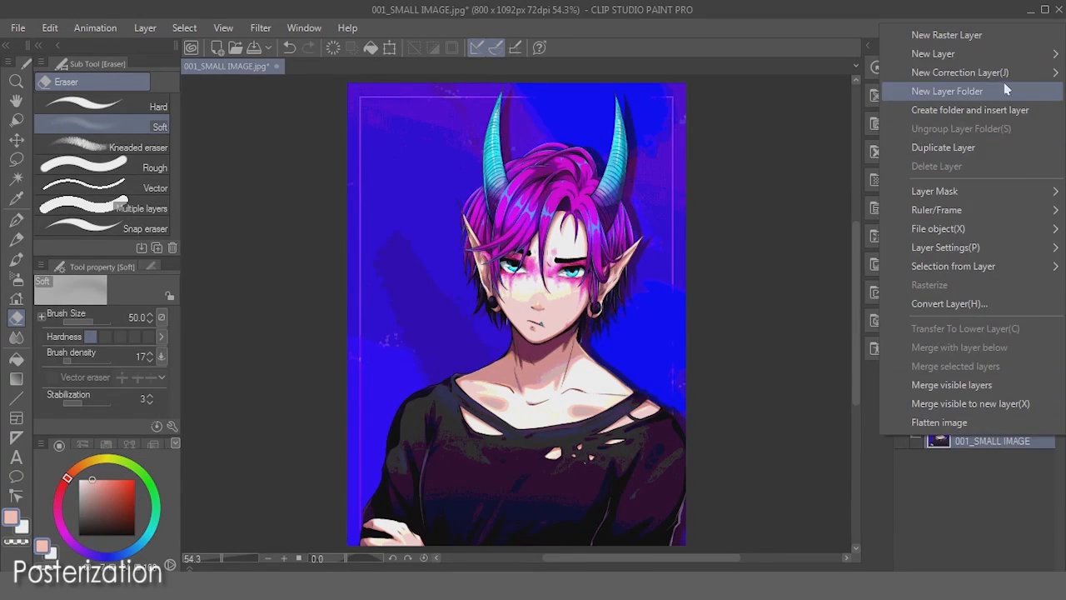
pyautogui.moveTo(1005, 77)
pyautogui.click(828, 170)
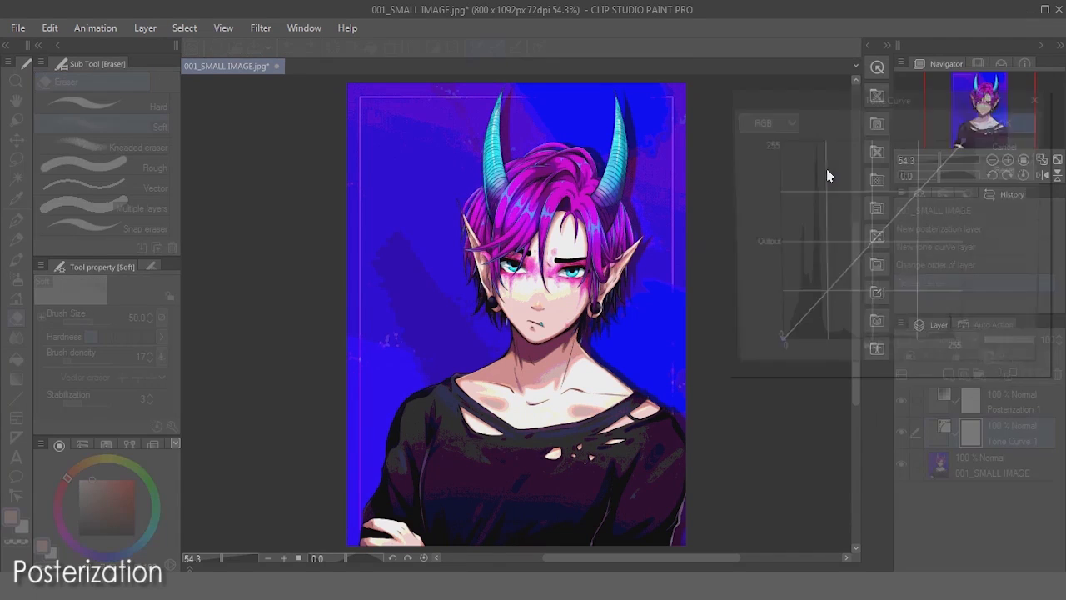
pyautogui.click(1010, 121)
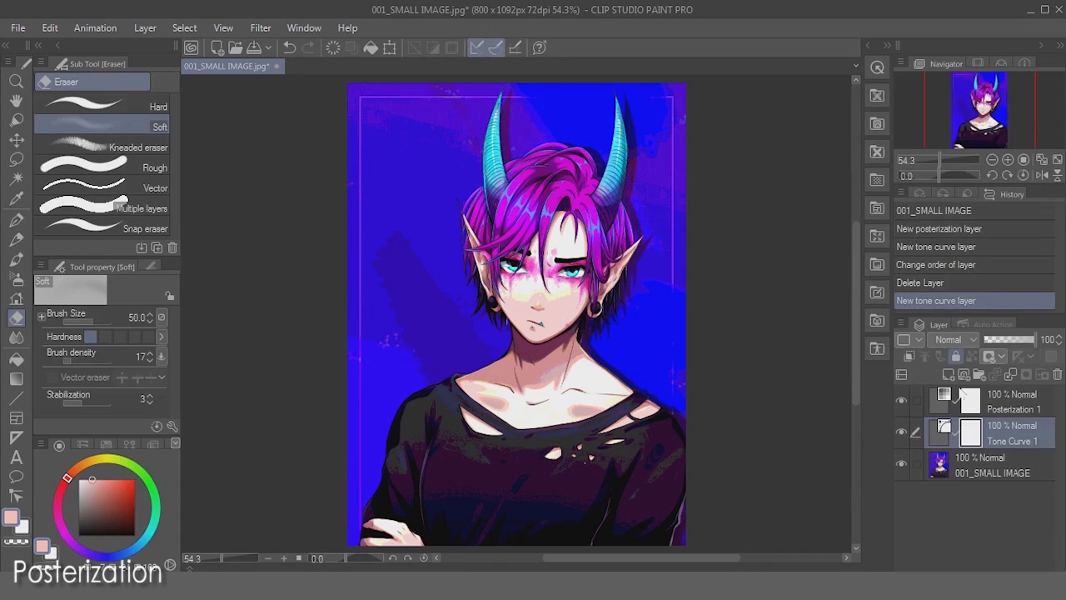
pyautogui.moveTo(943, 444); pyautogui.dragTo(946, 400)
# - Reshape the RGB curve of the Tone Curve 1 layer with shadow, midtone and highlight points and a slightly lowered white endpoint
pyautogui.doubleClick(943, 399)
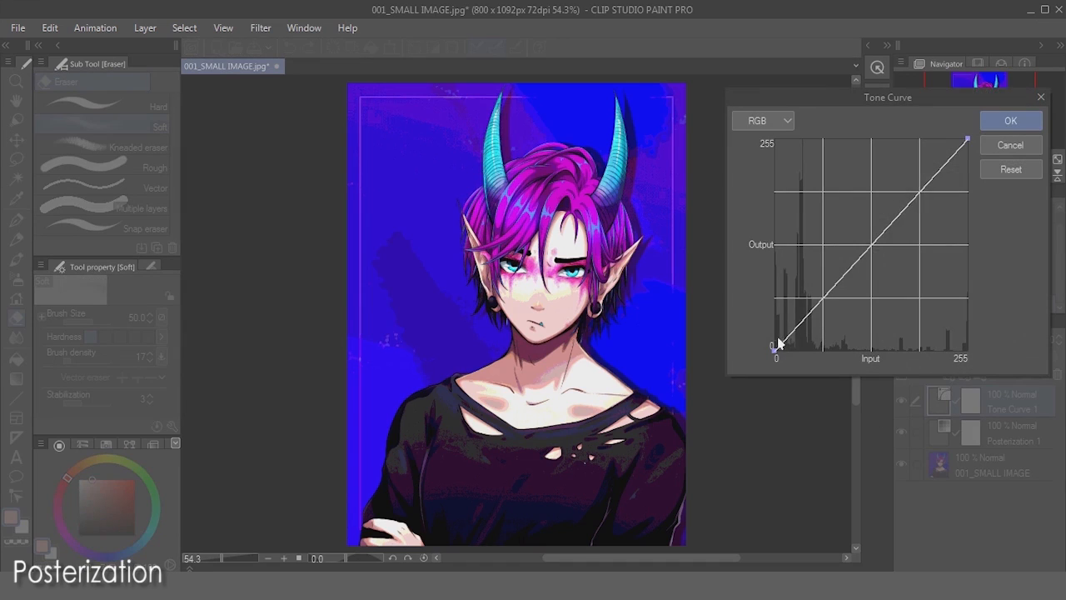
pyautogui.moveTo(821, 288); pyautogui.dragTo(825, 294)
pyautogui.moveTo(861, 250); pyautogui.dragTo(883, 235)
pyautogui.moveTo(840, 279)
pyautogui.mouseDown()
pyautogui.moveTo(833, 263)
pyautogui.moveTo(842, 265)
pyautogui.mouseUp()
pyautogui.moveTo(967, 139); pyautogui.dragTo(967, 147)
pyautogui.moveTo(774, 339); pyautogui.dragTo(793, 321)
pyautogui.moveTo(842, 264); pyautogui.dragTo(863, 252)
pyautogui.moveTo(910, 203); pyautogui.dragTo(914, 193)
pyautogui.click(1010, 121)
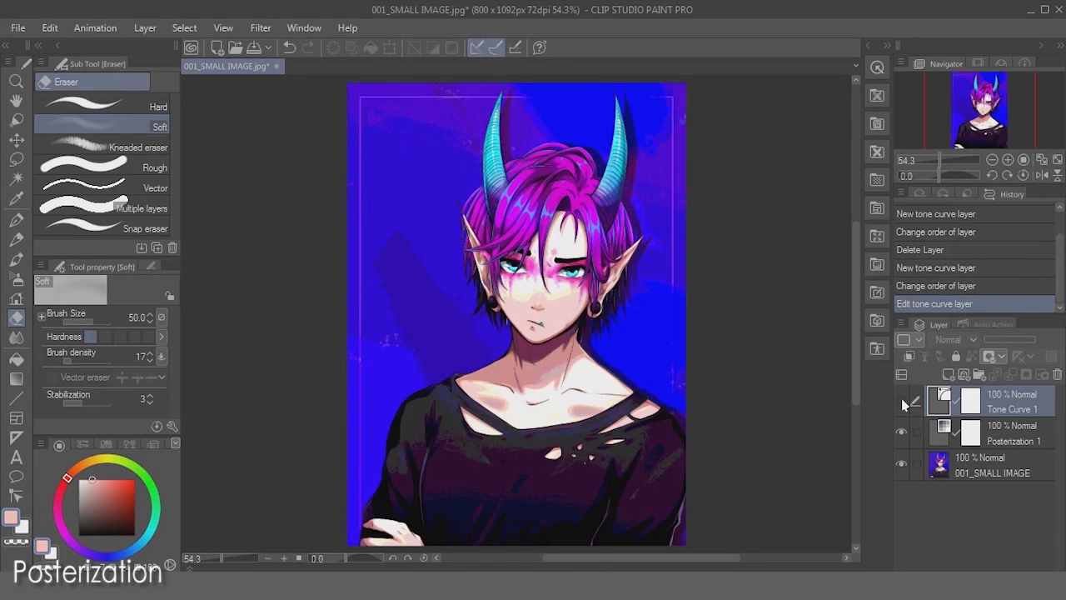
# - Show the Tone Curve 1 layer again and set the Posterization 1 layer's opacity to 92%
pyautogui.click(901, 401)
pyautogui.click(939, 431)
pyautogui.click(1033, 339)
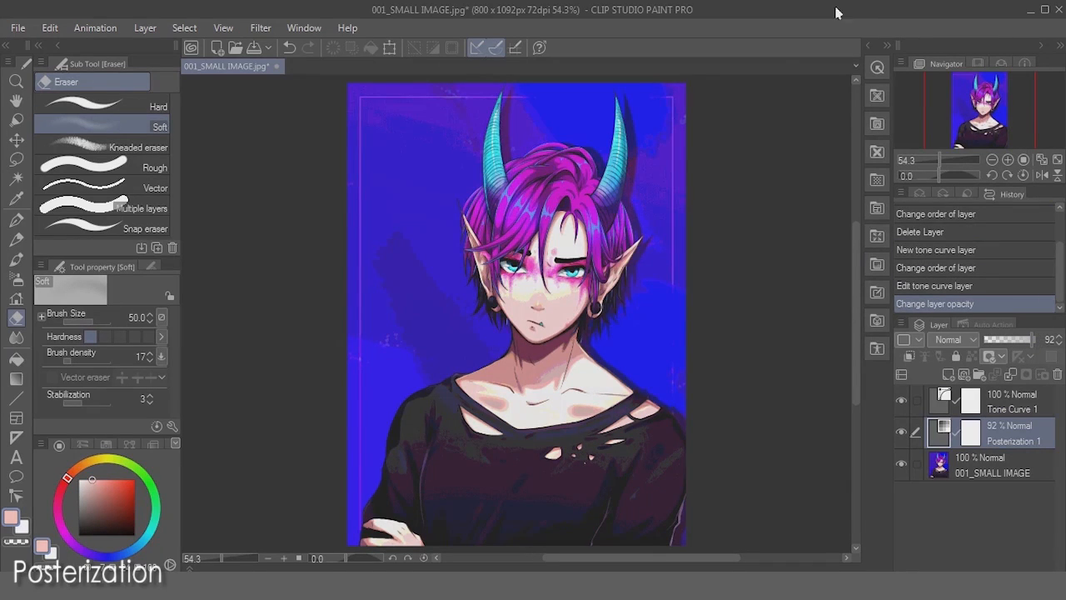
# - Erase the Posterization 1 mask over the face with the Soft eraser, reducing brush size to 30 and density to 20
pyautogui.scroll(3, 548, 317)
pyautogui.scroll(2, 564, 325)
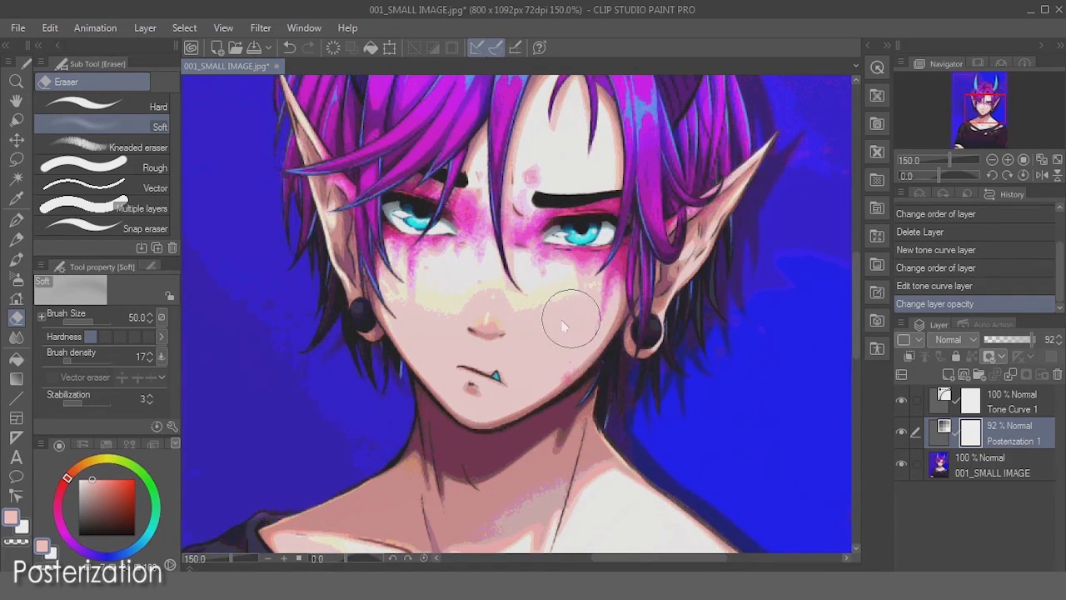
pyautogui.click(69, 361)
pyautogui.press('[')
pyautogui.press(']')
pyautogui.moveTo(538, 311)
pyautogui.mouseDown()
pyautogui.moveTo(578, 291)
pyautogui.moveTo(544, 317)
pyautogui.moveTo(528, 306)
pyautogui.moveTo(555, 300)
pyautogui.mouseUp()
pyautogui.moveTo(557, 298)
pyautogui.mouseDown()
pyautogui.moveTo(451, 317)
pyautogui.moveTo(472, 295)
pyautogui.moveTo(388, 295)
pyautogui.mouseUp()
pyautogui.click(70, 360)
pyautogui.press('[')
pyautogui.press('[')
pyautogui.moveTo(551, 427); pyautogui.dragTo(551, 219)
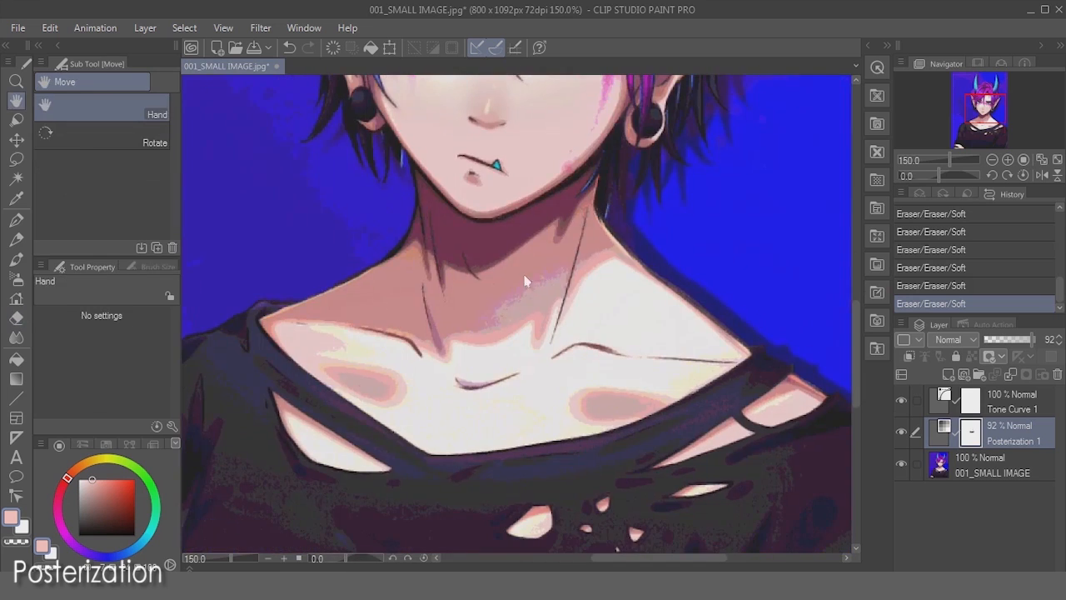
# - Compare the whole portrait with the Posterization 1 layer hidden and shown
pyautogui.hotkey('ctrl', '0')
pyautogui.click(902, 437)
pyautogui.click(901, 437)
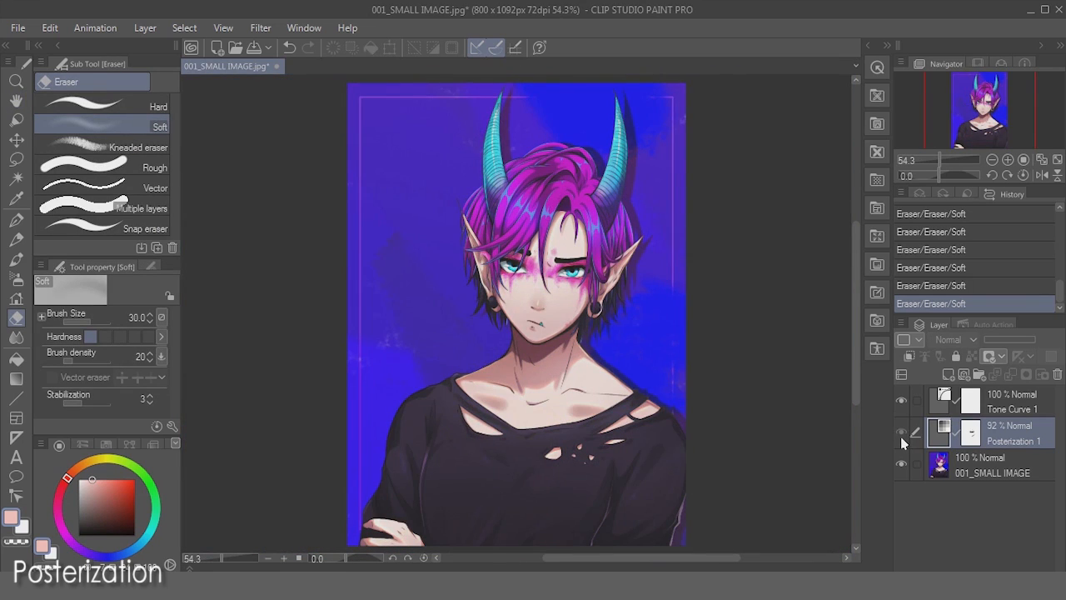
pyautogui.click(902, 437)
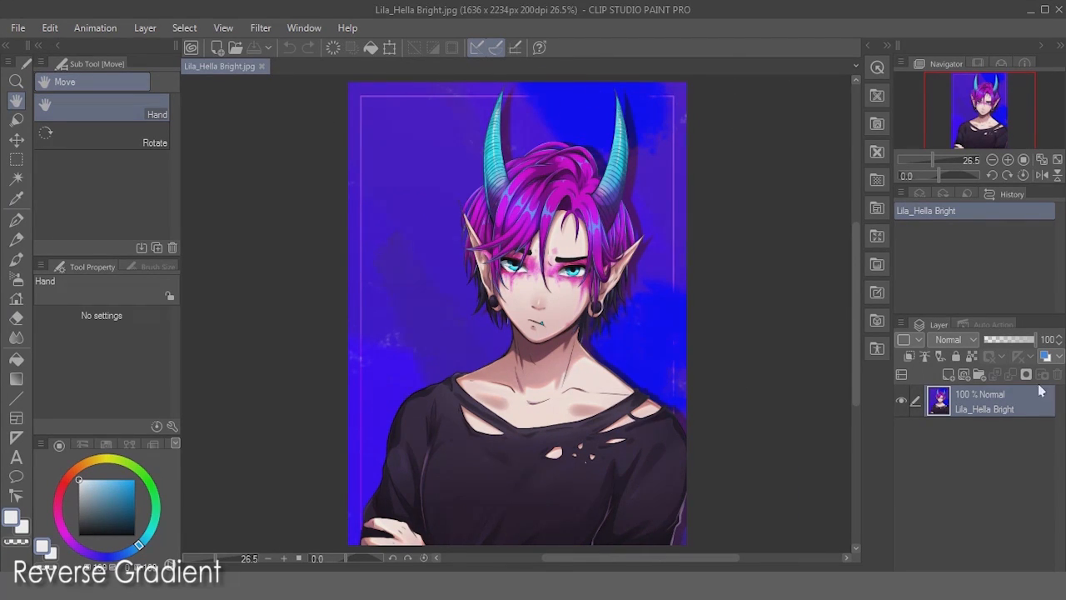
# - Add a Reverse Gradient correction layer above the Lila_Hella Bright layer
pyautogui.click(146, 28)
pyautogui.moveTo(233, 89)
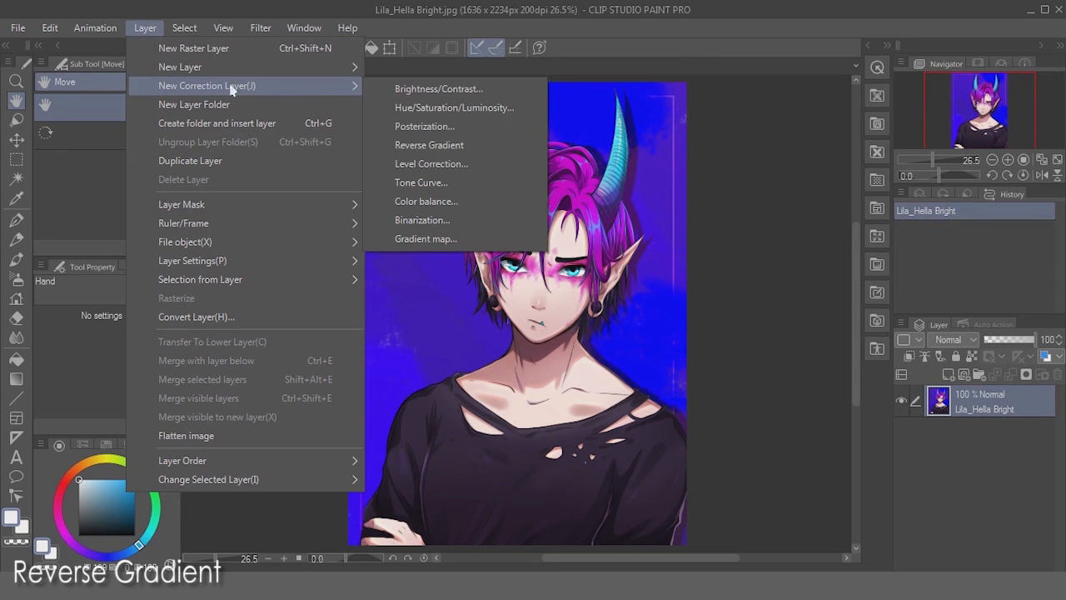
pyautogui.click(408, 146)
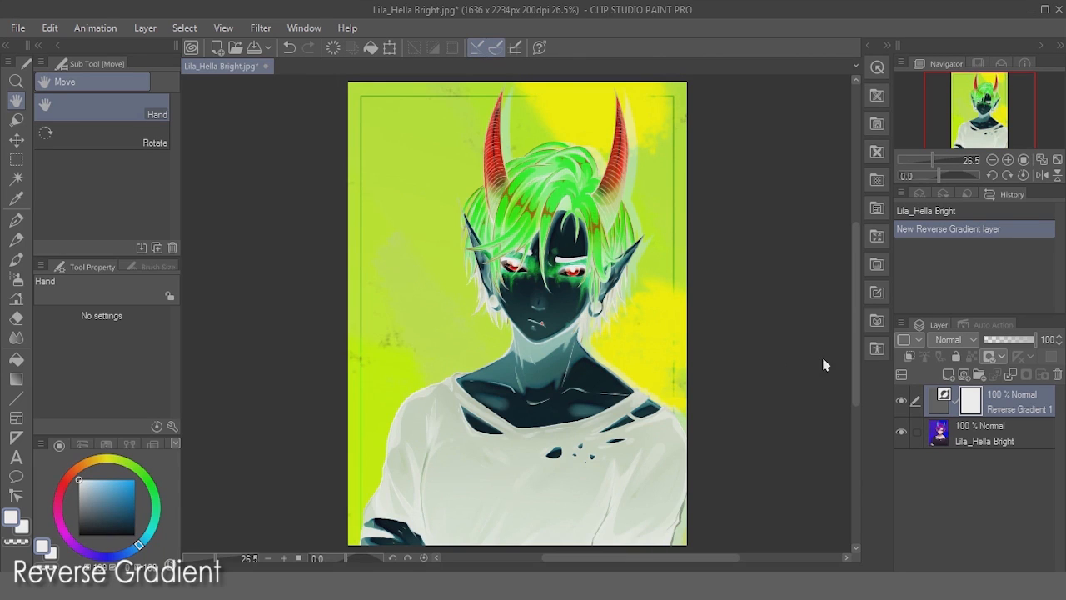
# - Set the Reverse Gradient 1 layer to Soft light blending at 33% opacity
pyautogui.click(949, 341)
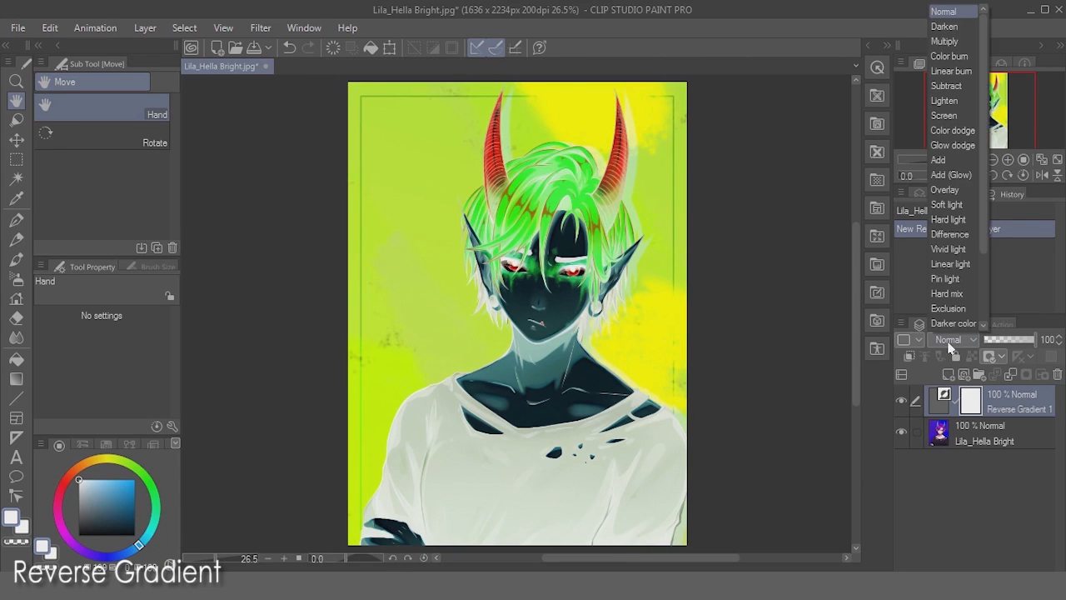
pyautogui.click(955, 205)
pyautogui.click(997, 339)
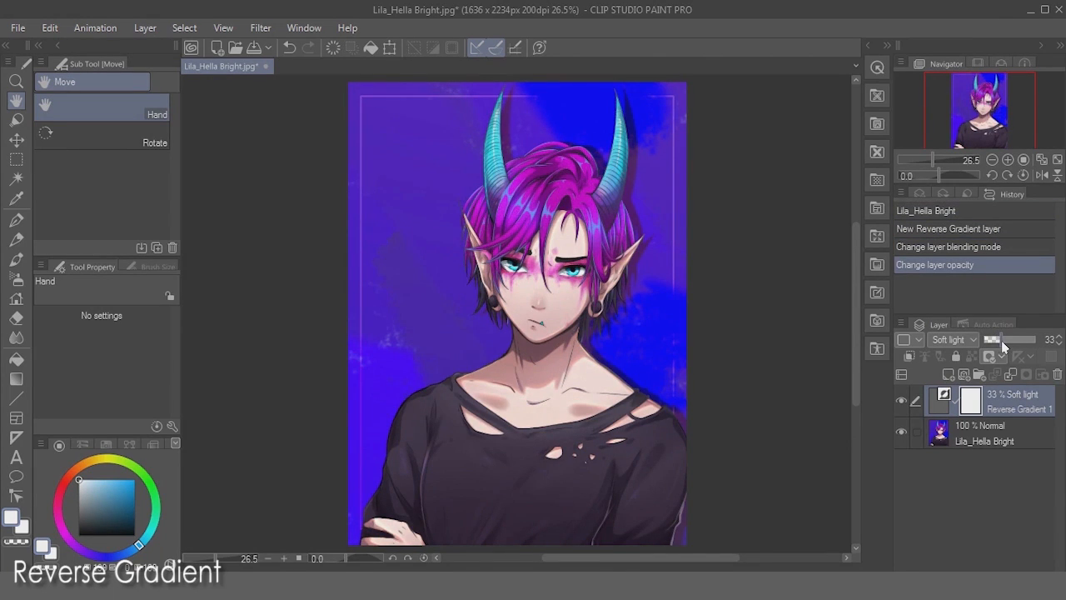
# - Try Glow dodge blending on the Reverse Gradient 1 layer, and settle on Overlay
pyautogui.click(950, 340)
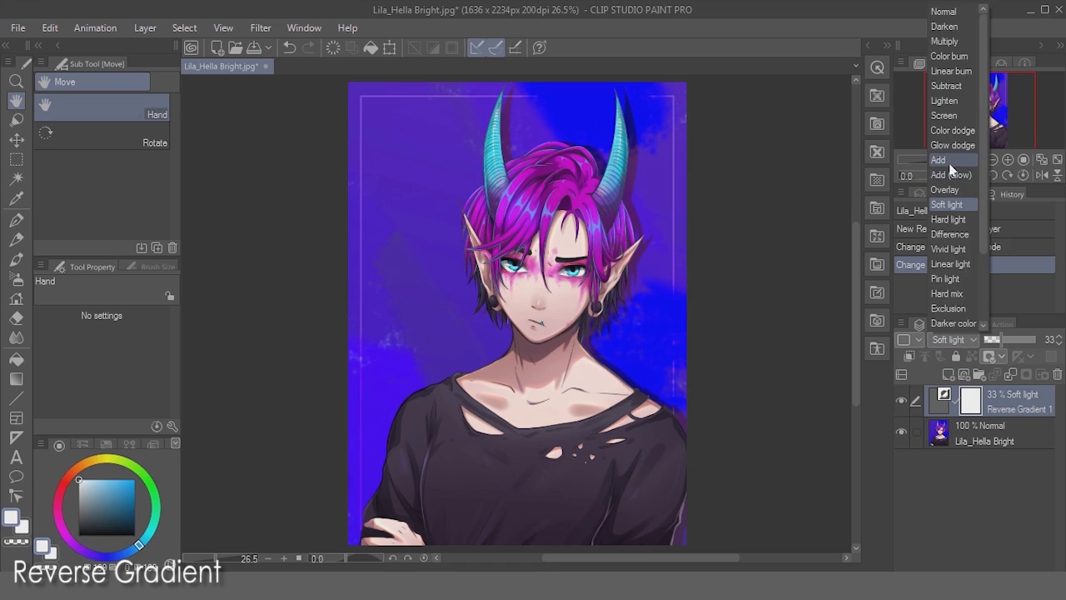
pyautogui.click(954, 145)
pyautogui.click(949, 340)
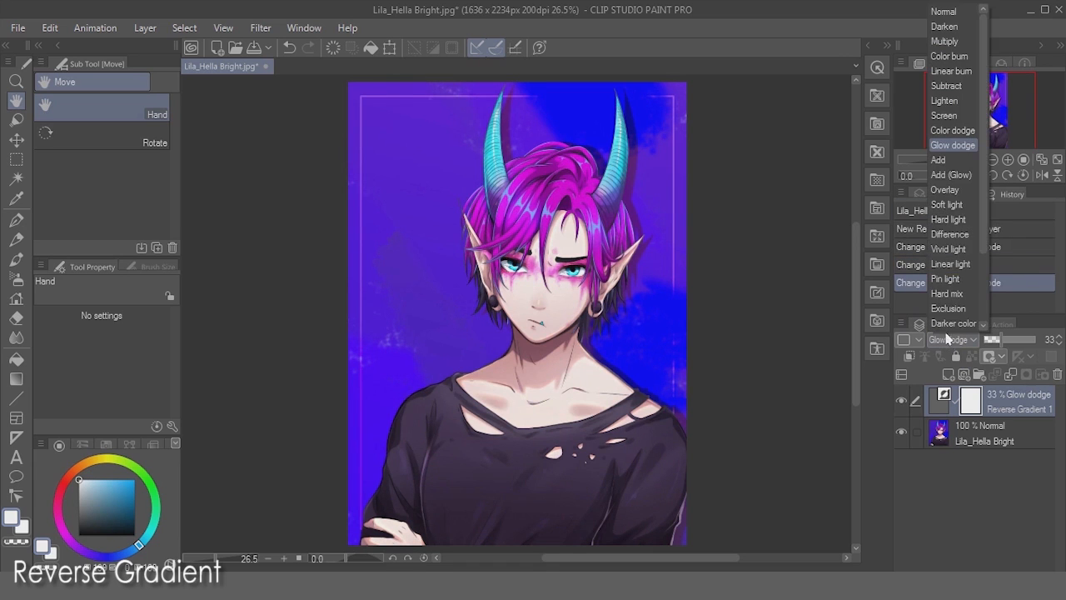
pyautogui.click(951, 191)
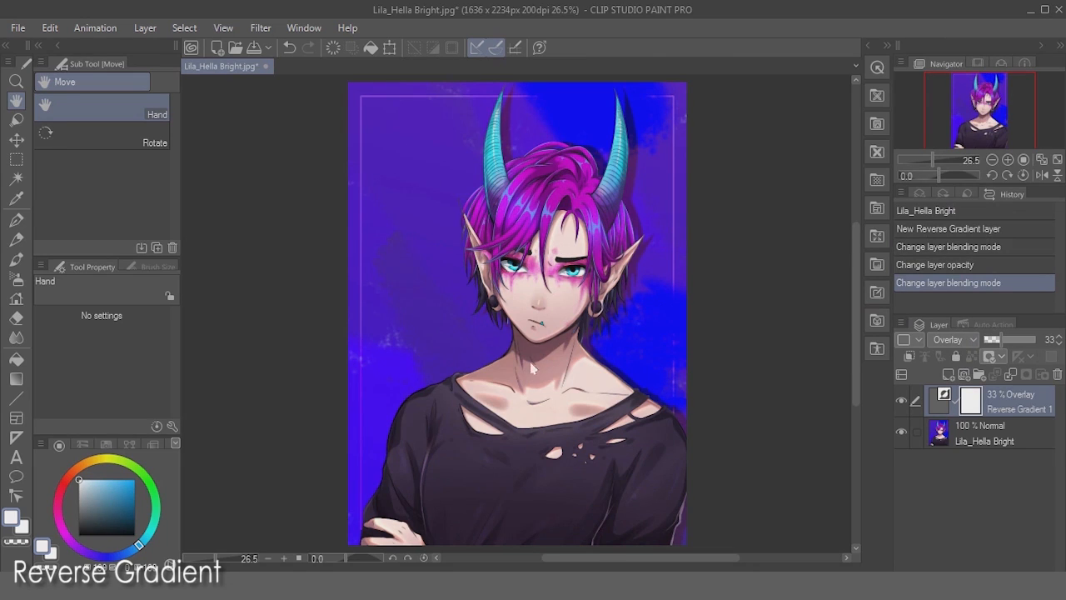
# - Compare the portrait with the Reverse Gradient 1 layer hidden and shown
pyautogui.click(901, 401)
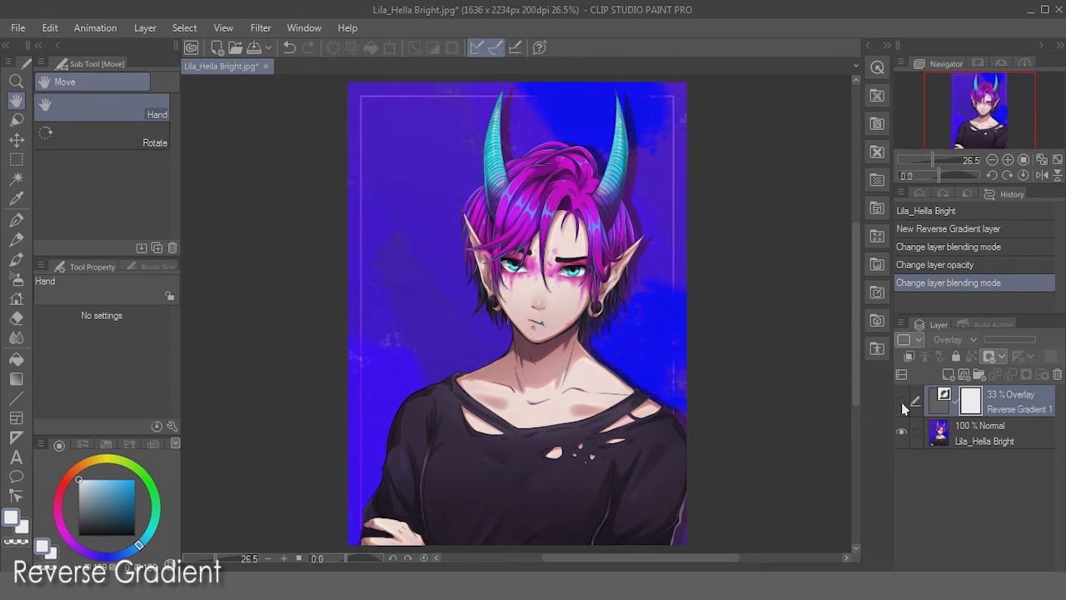
pyautogui.click(901, 401)
pyautogui.click(901, 401)
pyautogui.click(901, 402)
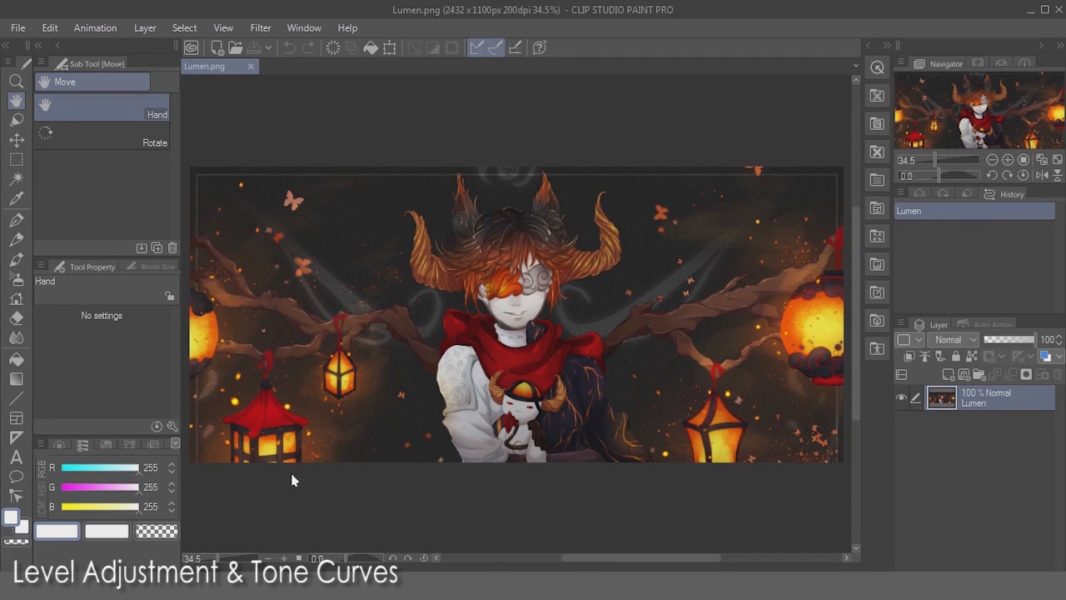
# - Pick black as the drawing color on the color wheel
pyautogui.click(59, 446)
pyautogui.click(89, 525)
pyautogui.click(78, 535)
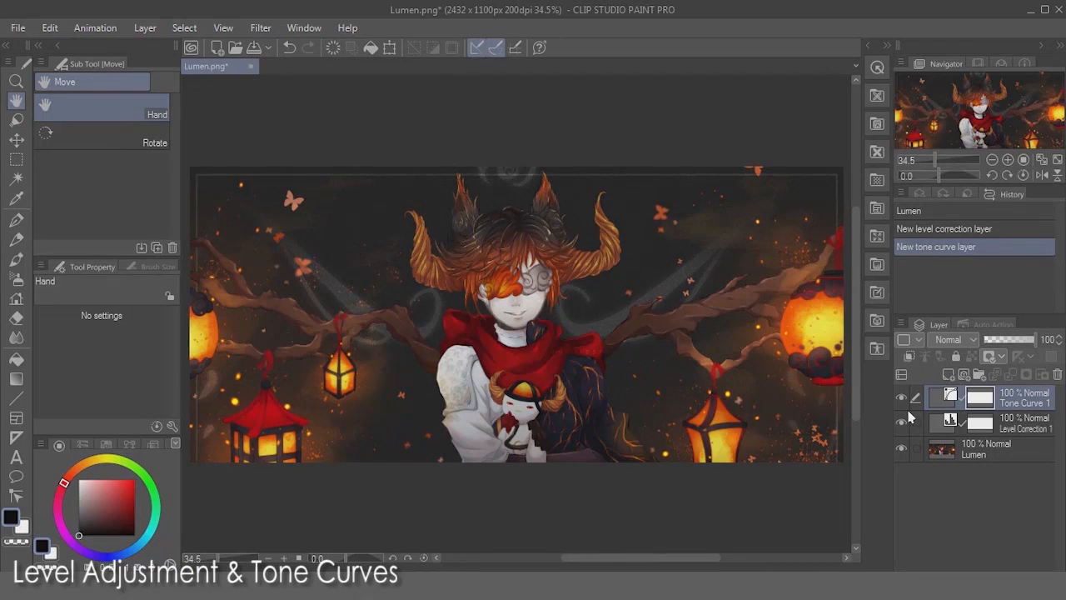
# - Open the Level Correction 1 settings, inspect the channel choices, and arrange the view so the artwork stays in sight
pyautogui.doubleClick(938, 422)
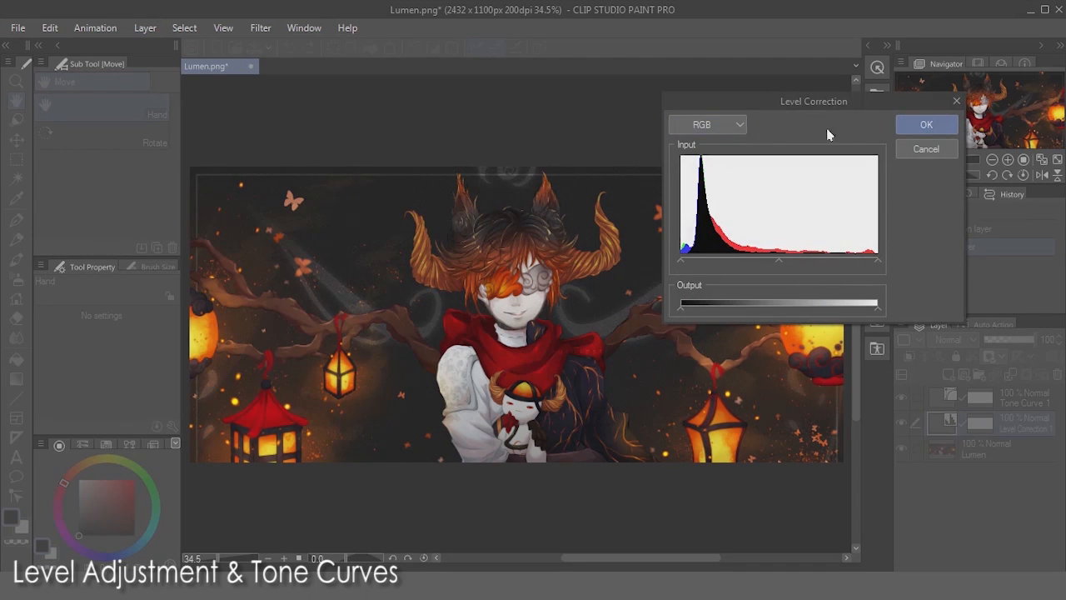
pyautogui.click(729, 126)
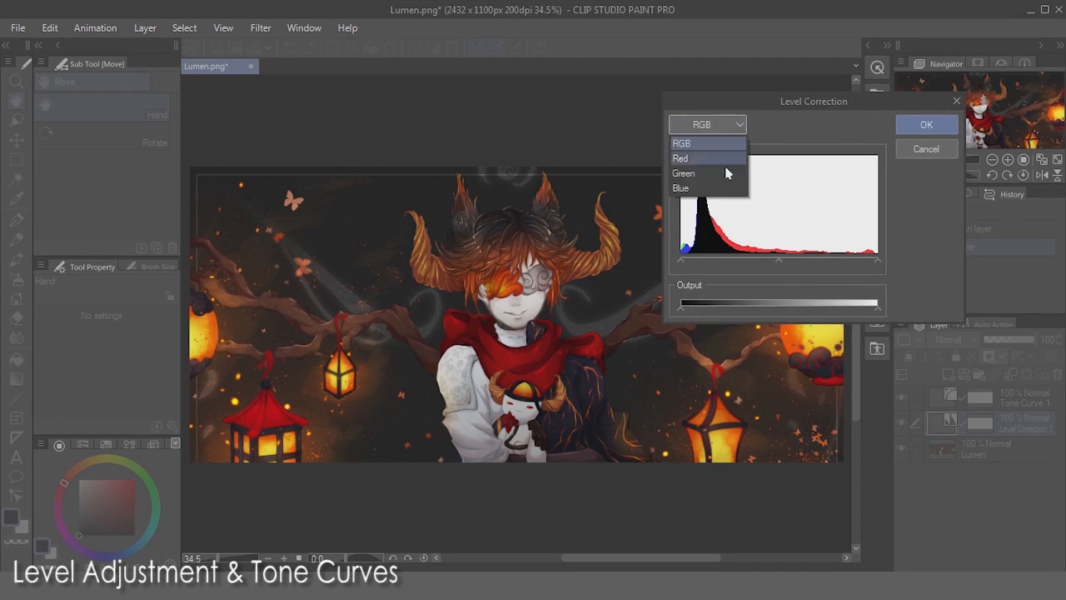
pyautogui.click(788, 122)
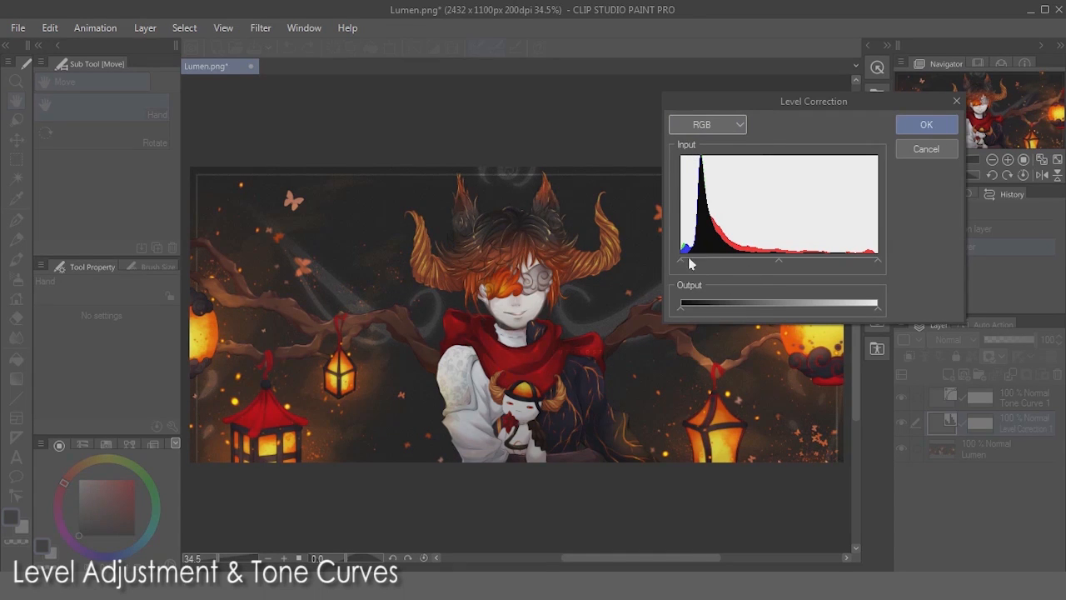
pyautogui.moveTo(596, 296); pyautogui.dragTo(591, 365)
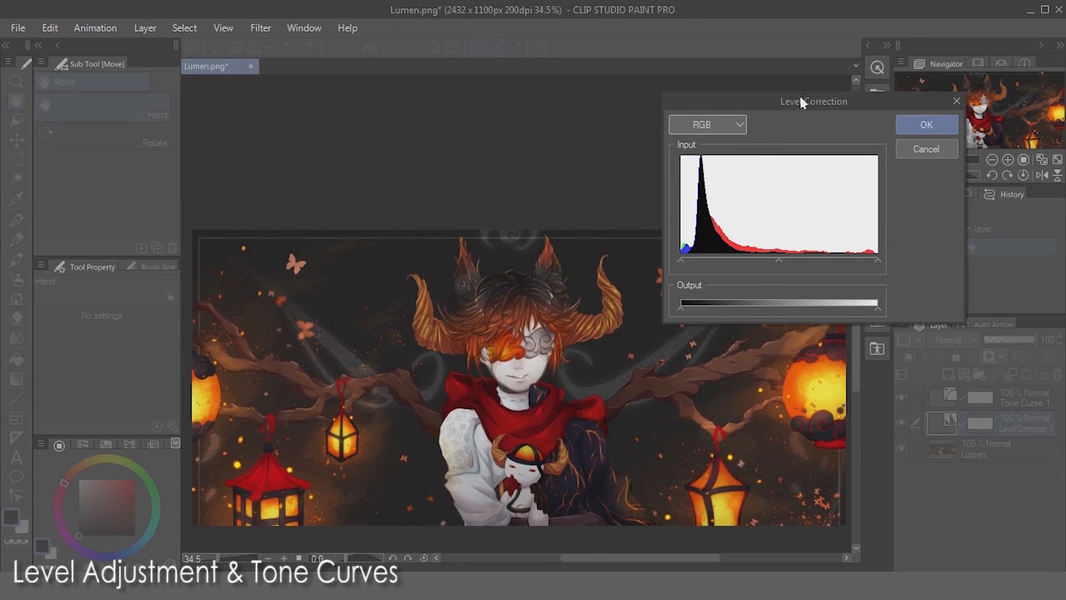
pyautogui.moveTo(802, 101); pyautogui.dragTo(800, 81)
# - Try shifting the RGB input shadow, midtone and highlight levels and both output levels of Level Correction 1
pyautogui.moveTo(679, 241)
pyautogui.mouseDown()
pyautogui.moveTo(739, 238)
pyautogui.moveTo(668, 239)
pyautogui.mouseUp()
pyautogui.moveTo(779, 241)
pyautogui.mouseDown()
pyautogui.moveTo(721, 241)
pyautogui.moveTo(809, 242)
pyautogui.moveTo(782, 248)
pyautogui.mouseUp()
pyautogui.moveTo(876, 241); pyautogui.dragTo(899, 244)
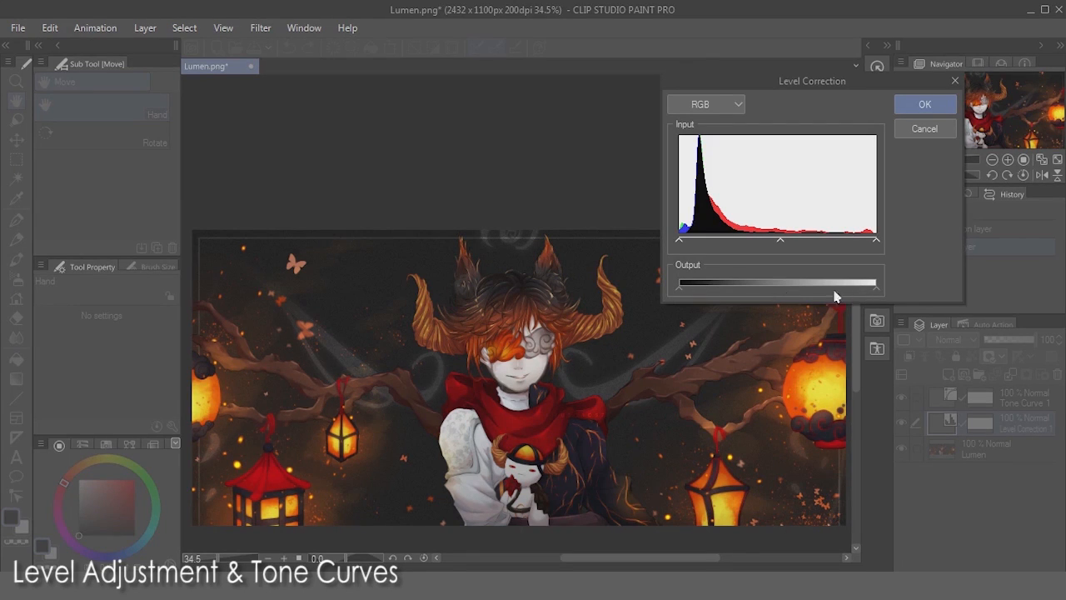
pyautogui.moveTo(682, 294); pyautogui.dragTo(629, 295)
pyautogui.moveTo(874, 292); pyautogui.dragTo(966, 293)
# - Try shifting the red channel's midtone level, look at the green and blue channels, and cancel the level correction
pyautogui.click(706, 104)
pyautogui.click(695, 136)
pyautogui.moveTo(773, 241); pyautogui.dragTo(863, 243)
pyautogui.click(706, 104)
pyautogui.click(698, 153)
pyautogui.click(706, 104)
pyautogui.click(698, 168)
pyautogui.press('Escape')
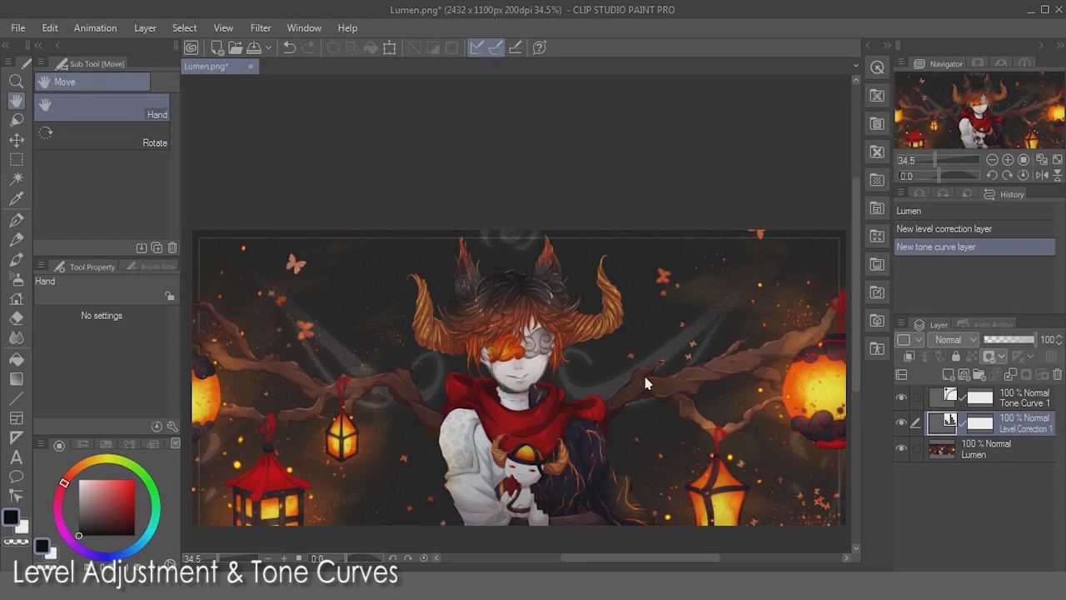
# - Mix white as the drawing color by setting R, G and B to 255 each
pyautogui.scroll(-1, 647, 381)
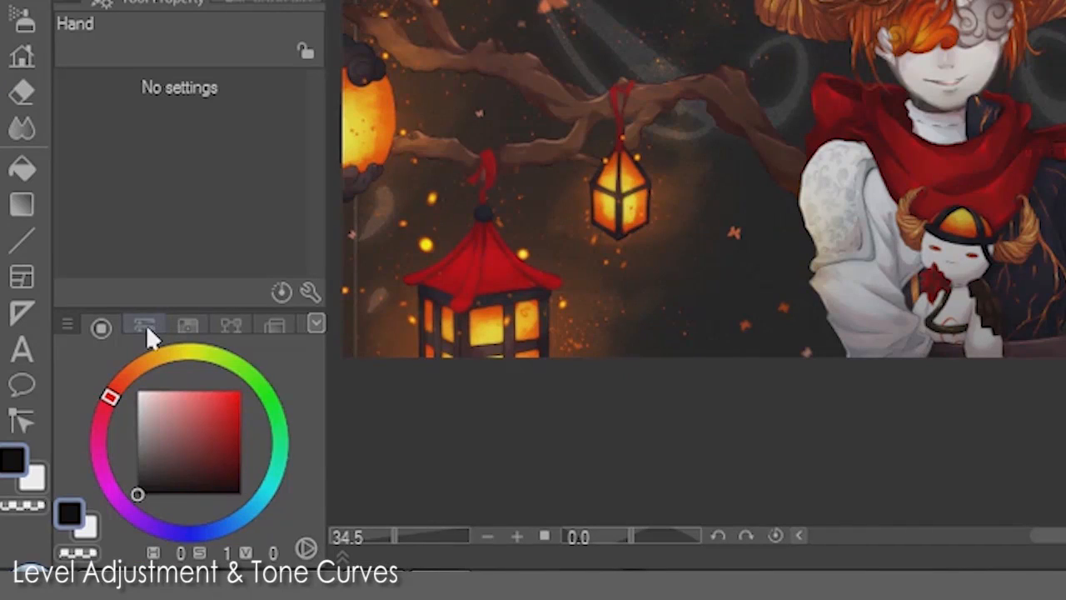
pyautogui.click(145, 324)
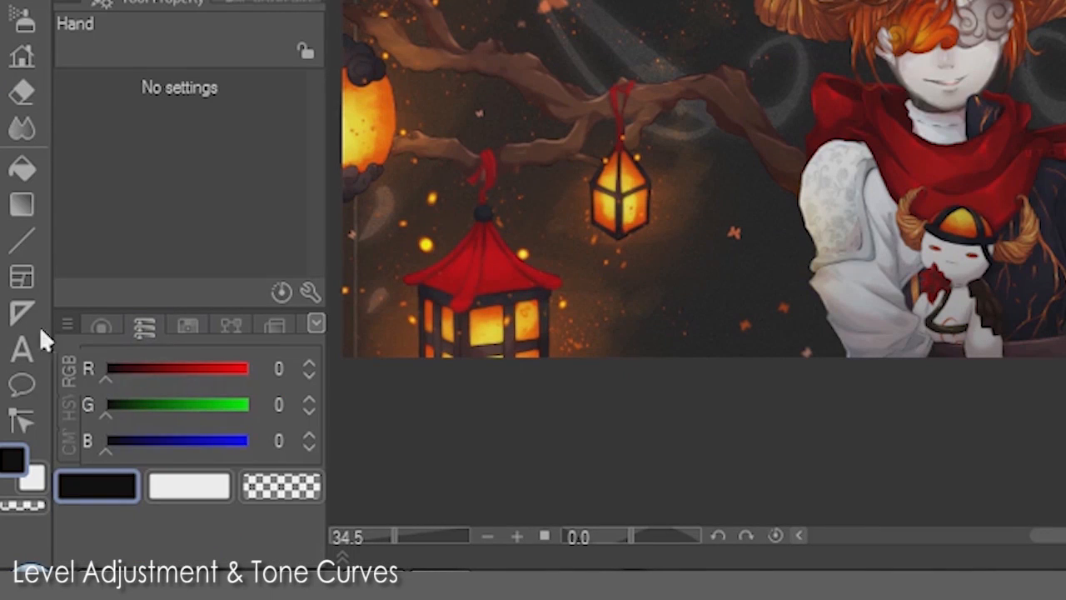
pyautogui.moveTo(104, 370); pyautogui.dragTo(300, 385)
pyautogui.moveTo(214, 409); pyautogui.dragTo(300, 407)
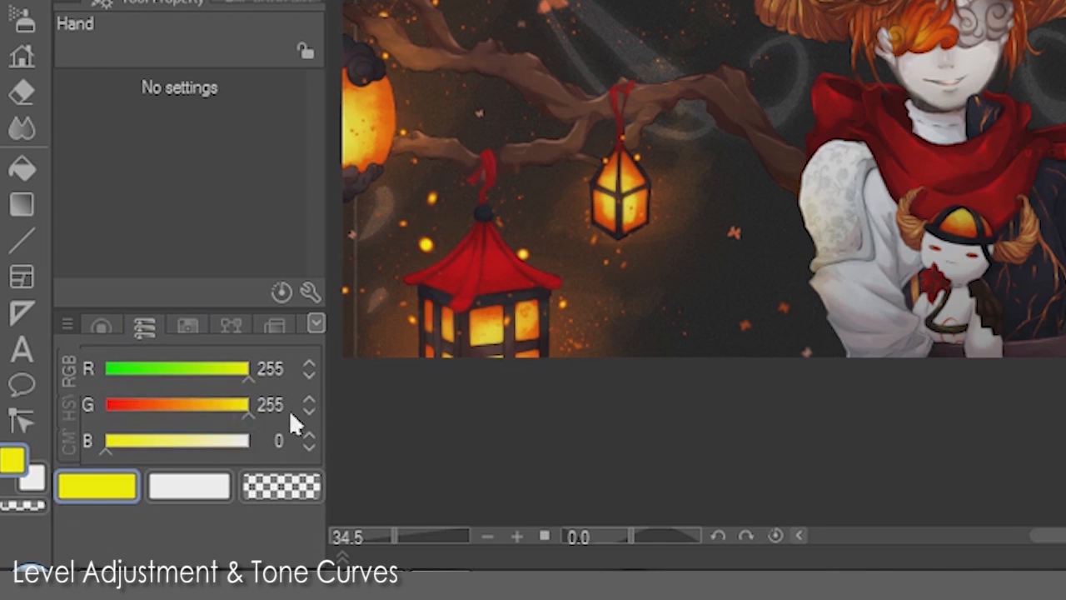
pyautogui.moveTo(181, 443); pyautogui.dragTo(314, 448)
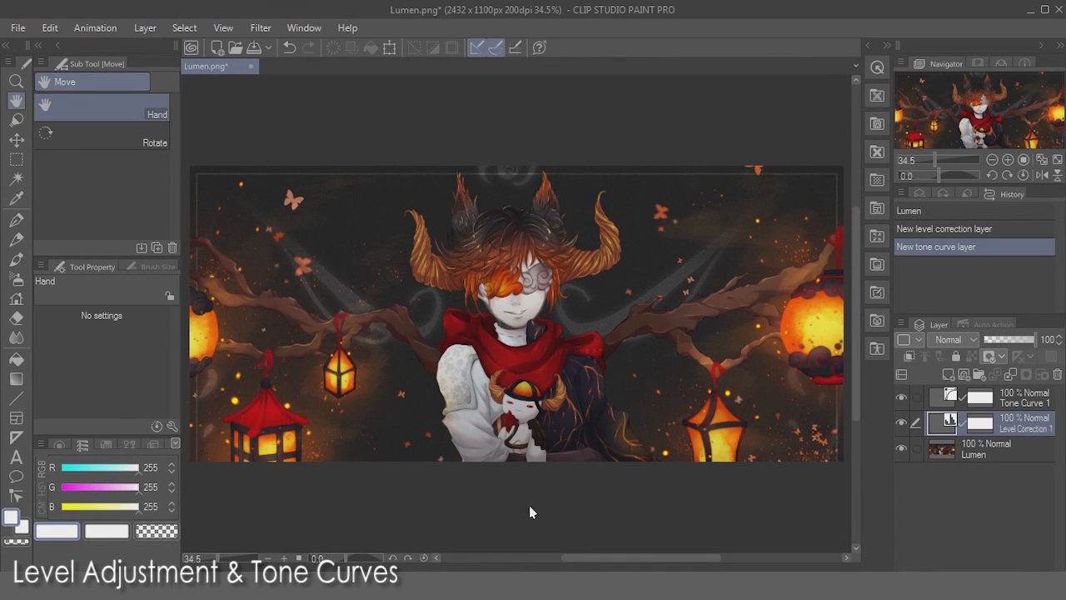
# - Open the Tone Curve 1 settings, look at the blue channel, and return to the RGB channel
pyautogui.doubleClick(949, 403)
pyautogui.click(699, 124)
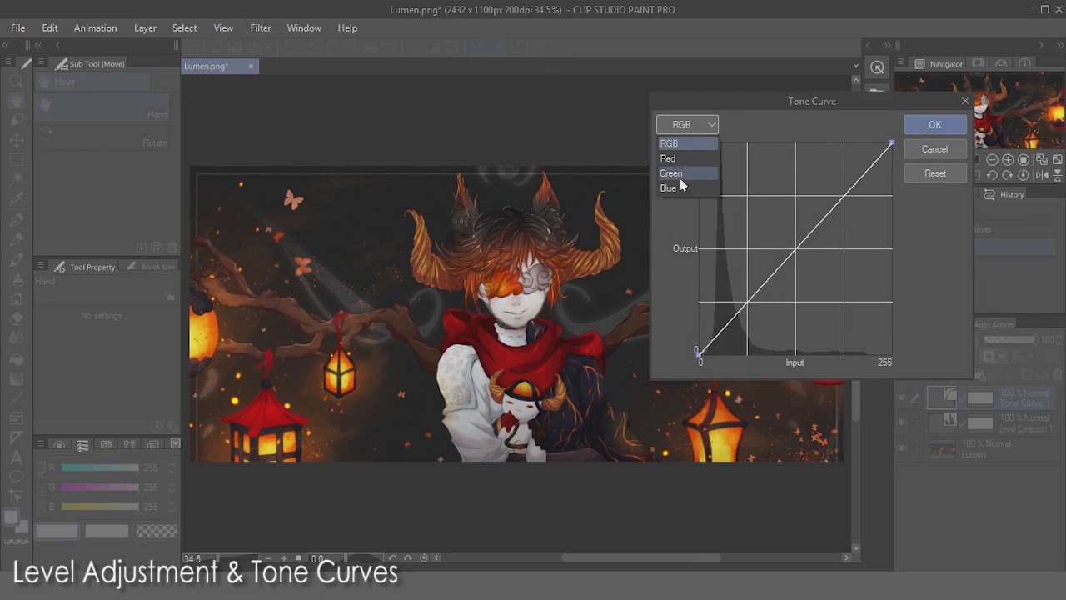
pyautogui.click(676, 192)
pyautogui.click(687, 124)
pyautogui.click(681, 144)
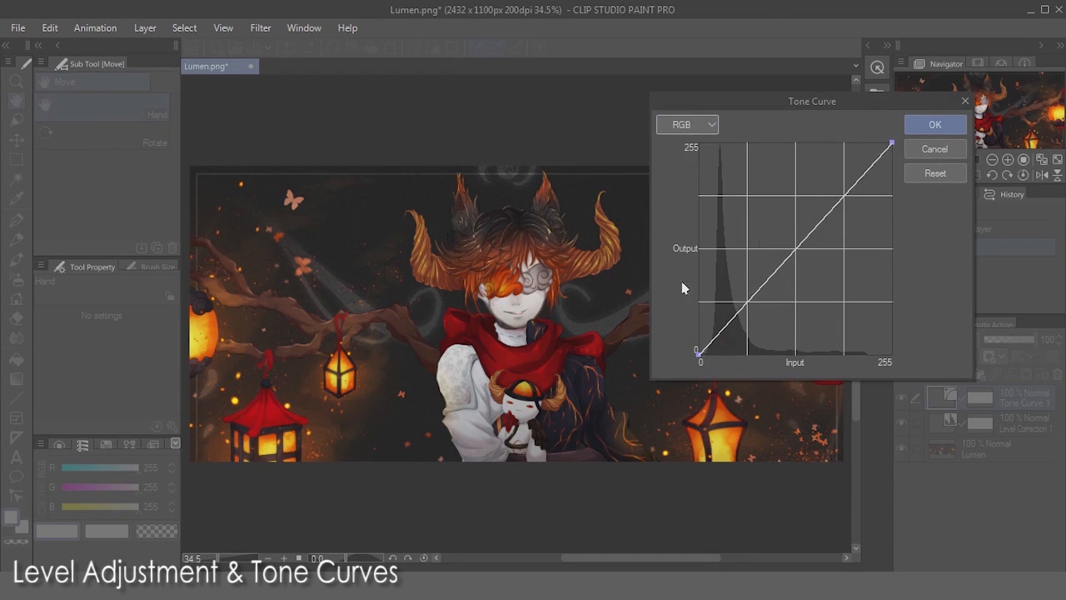
# - Try bending the RGB tone curve with added points and by moving its end points
pyautogui.moveTo(772, 226); pyautogui.dragTo(325, 255)
pyautogui.moveTo(846, 200); pyautogui.dragTo(488, 222)
pyautogui.moveTo(747, 310); pyautogui.dragTo(699, 353)
pyautogui.click(889, 148)
pyautogui.moveTo(893, 149); pyautogui.dragTo(930, 93)
pyautogui.moveTo(699, 356)
pyautogui.mouseDown()
pyautogui.moveTo(696, 148)
pyautogui.moveTo(698, 355)
pyautogui.mouseUp()
# - Try bending the red, green and blue tone curves, return to the RGB channel, and accept the straight curve
pyautogui.click(688, 124)
pyautogui.click(672, 155)
pyautogui.moveTo(787, 249); pyautogui.dragTo(898, 366)
pyautogui.click(703, 124)
pyautogui.click(690, 173)
pyautogui.moveTo(795, 248); pyautogui.dragTo(899, 371)
pyautogui.click(688, 124)
pyautogui.click(691, 190)
pyautogui.moveTo(795, 248); pyautogui.dragTo(900, 371)
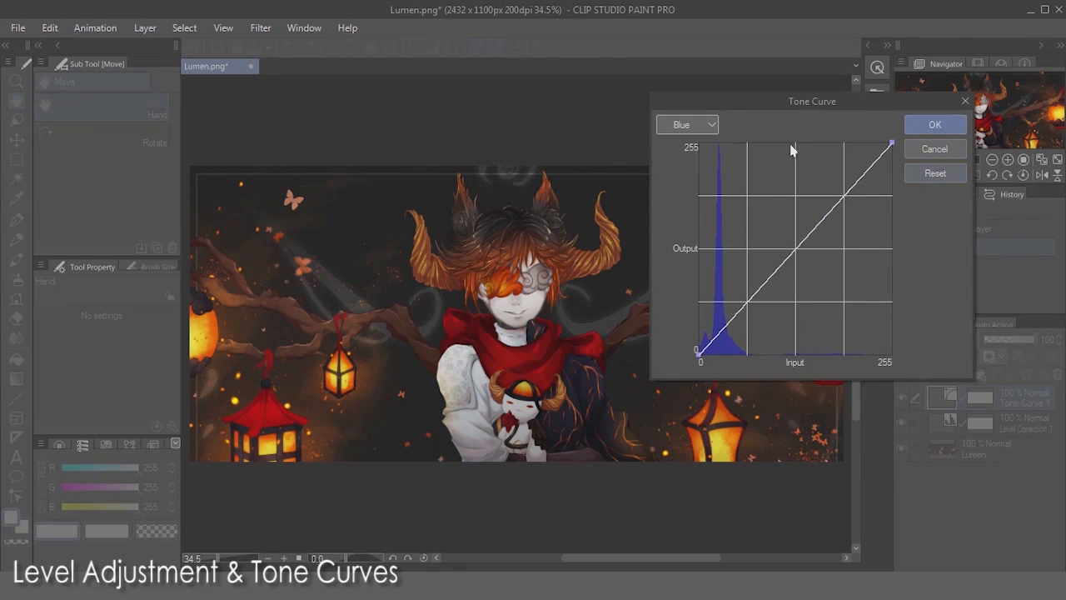
pyautogui.click(691, 126)
pyautogui.click(694, 145)
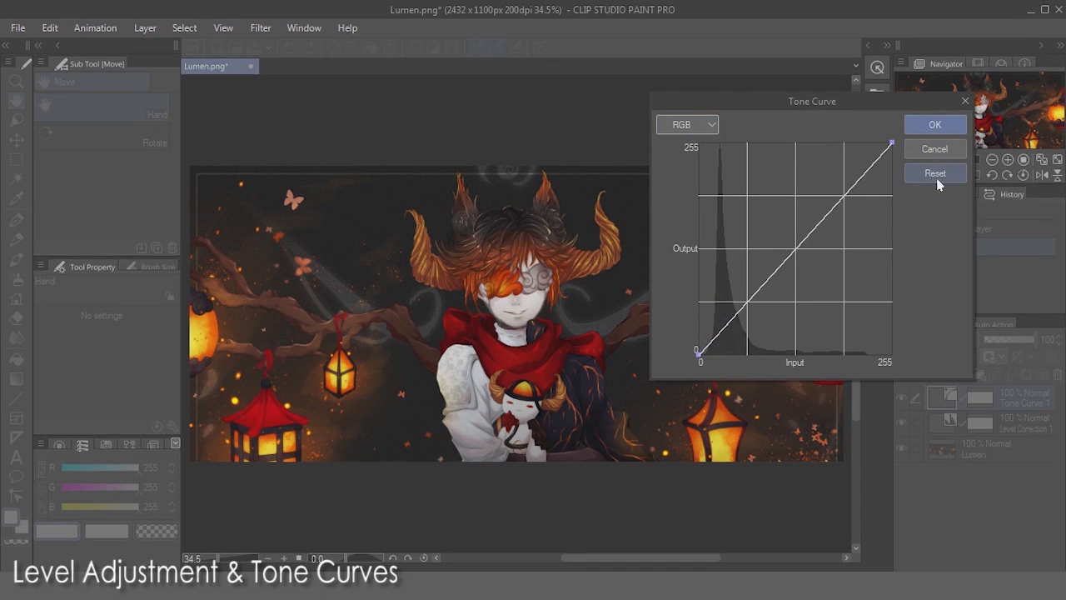
pyautogui.click(935, 127)
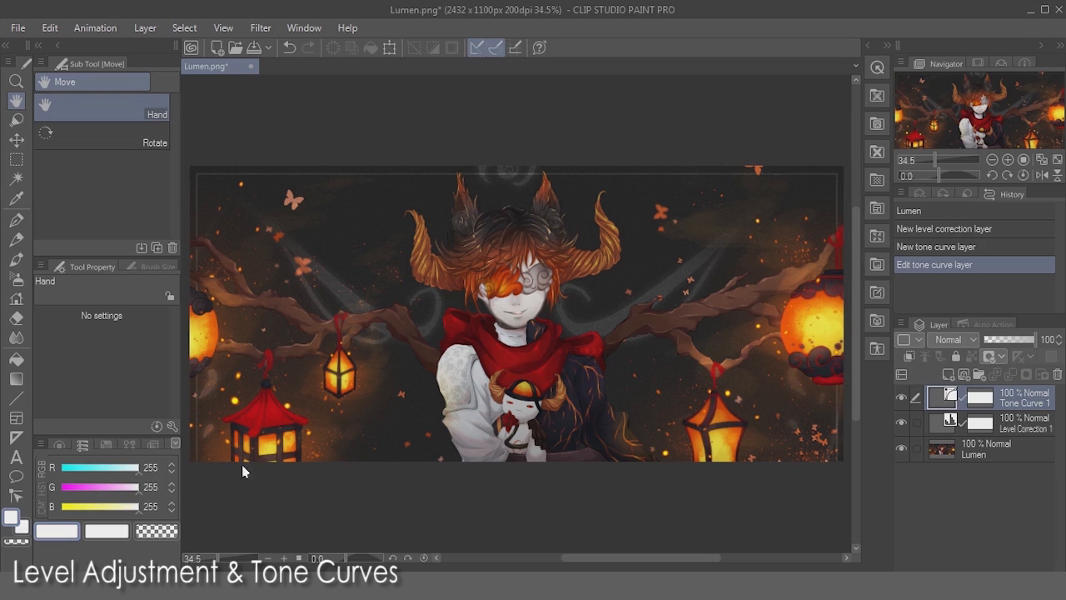
# - Adjust the RGB input levels of Level Correction 1 with a lowered highlight point, and fine-tune the red and green channels
pyautogui.click(60, 444)
pyautogui.doubleClick(950, 422)
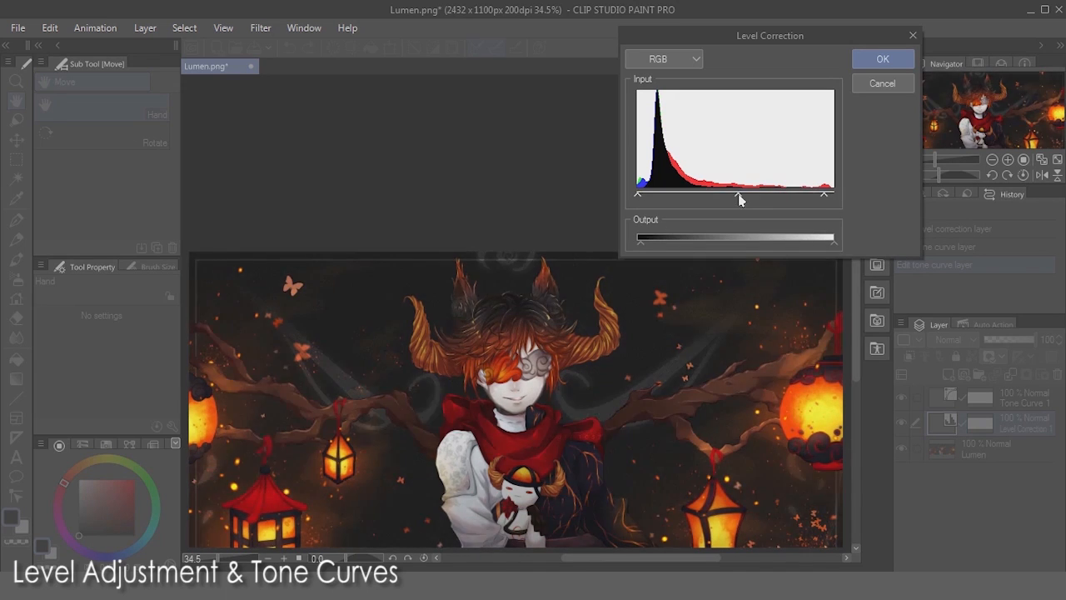
pyautogui.click(682, 59)
pyautogui.click(664, 87)
pyautogui.click(674, 59)
pyautogui.click(664, 98)
pyautogui.moveTo(638, 242)
pyautogui.mouseDown()
pyautogui.moveTo(690, 241)
pyautogui.moveTo(638, 242)
pyautogui.mouseUp()
# - Fine-tune the blue channel's input and output levels in Level Correction 1 and apply the correction
pyautogui.click(678, 59)
pyautogui.click(666, 110)
pyautogui.moveTo(736, 195); pyautogui.dragTo(743, 195)
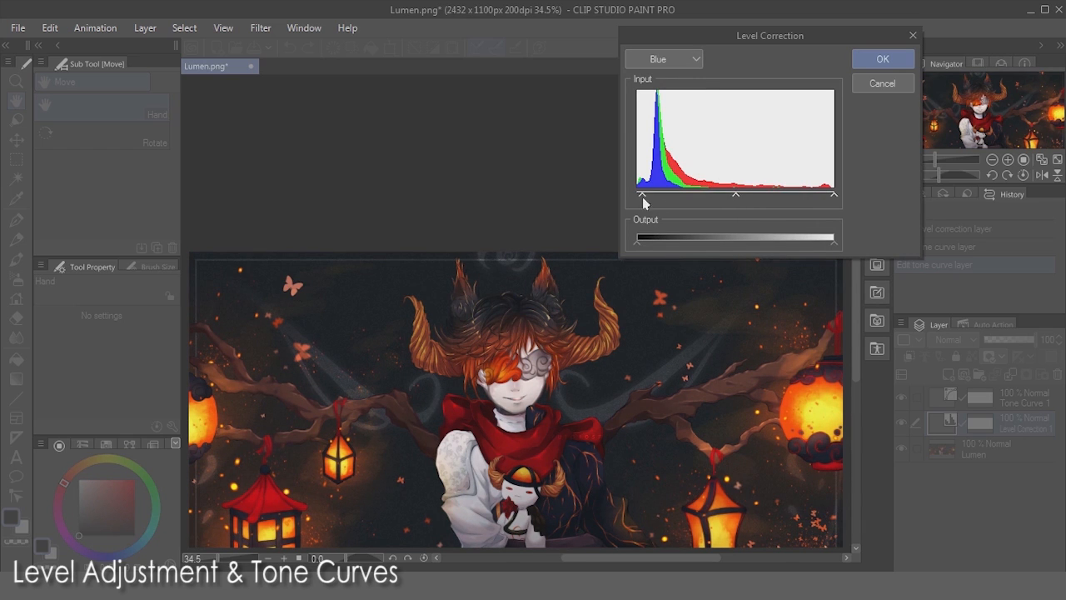
pyautogui.moveTo(833, 196); pyautogui.dragTo(828, 204)
pyautogui.moveTo(637, 242); pyautogui.dragTo(639, 243)
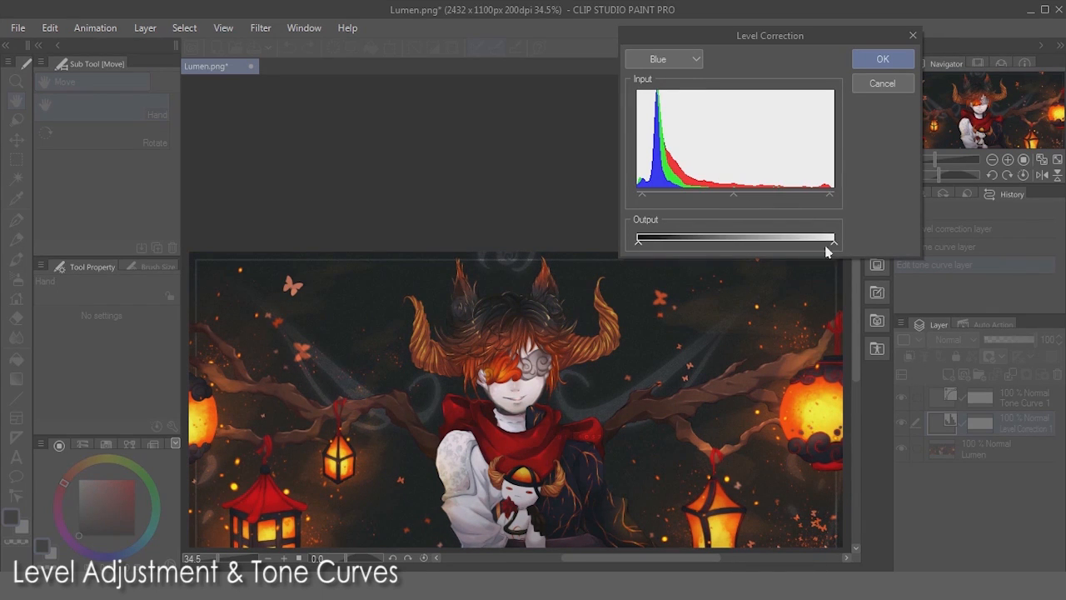
pyautogui.click(883, 59)
# - Add several control points to the RGB curve of Tone Curve 1 and shift them slightly, lowering the highlight end
pyautogui.doubleClick(950, 397)
pyautogui.click(747, 309)
pyautogui.click(795, 246)
pyautogui.moveTo(841, 177); pyautogui.dragTo(847, 176)
pyautogui.click(823, 211)
pyautogui.click(868, 162)
pyautogui.moveTo(892, 142); pyautogui.dragTo(893, 151)
pyautogui.moveTo(722, 328); pyautogui.dragTo(698, 348)
pyautogui.moveTo(761, 293); pyautogui.dragTo(761, 298)
pyautogui.moveTo(794, 247); pyautogui.dragTo(792, 244)
pyautogui.moveTo(822, 211); pyautogui.dragTo(823, 217)
pyautogui.moveTo(846, 176); pyautogui.dragTo(843, 180)
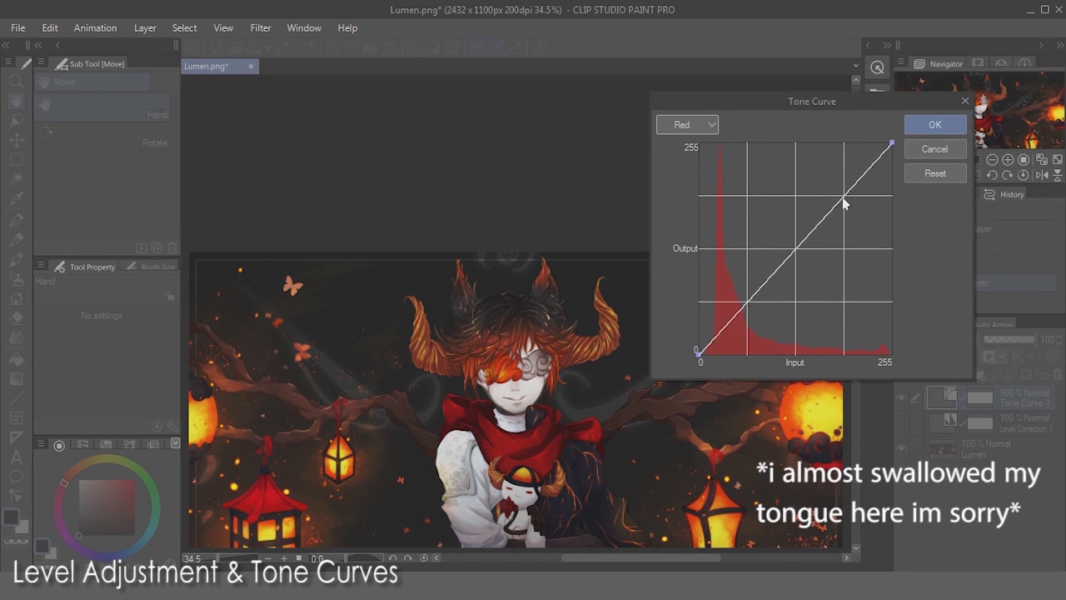
# - Add control points to the red channel's tone curve and lower its highlight end slightly
pyautogui.click(746, 297)
pyautogui.click(814, 242)
pyautogui.moveTo(891, 145); pyautogui.dragTo(891, 160)
pyautogui.click(790, 257)
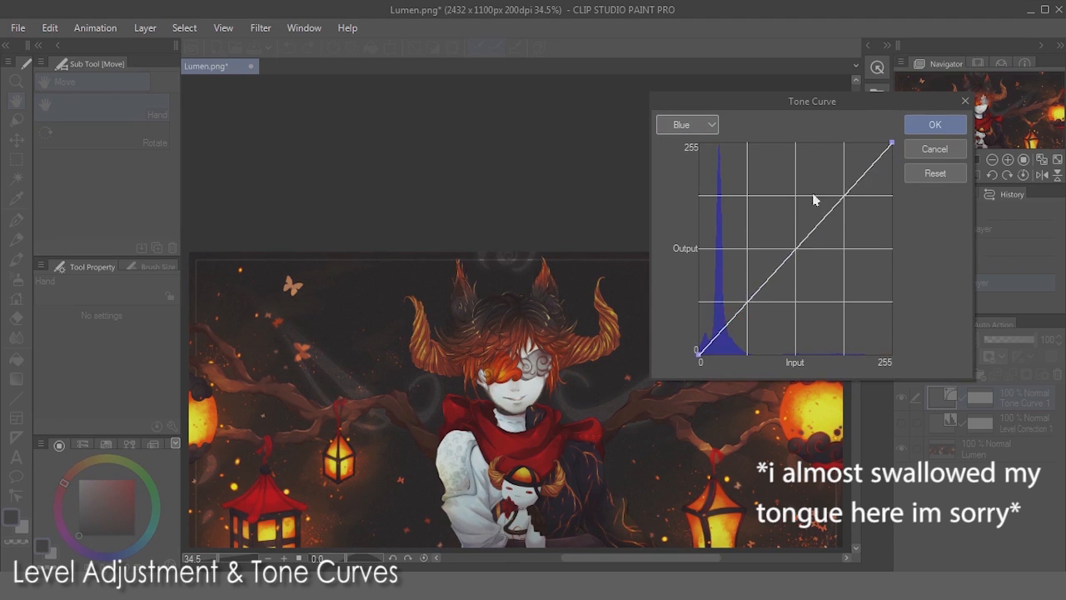
# - Reshape the blue and green channel curves slightly and apply the Tone Curve 1 changes
pyautogui.moveTo(842, 200); pyautogui.dragTo(841, 185)
pyautogui.click(785, 260)
pyautogui.moveTo(785, 261); pyautogui.dragTo(786, 250)
pyautogui.moveTo(743, 306); pyautogui.dragTo(744, 312)
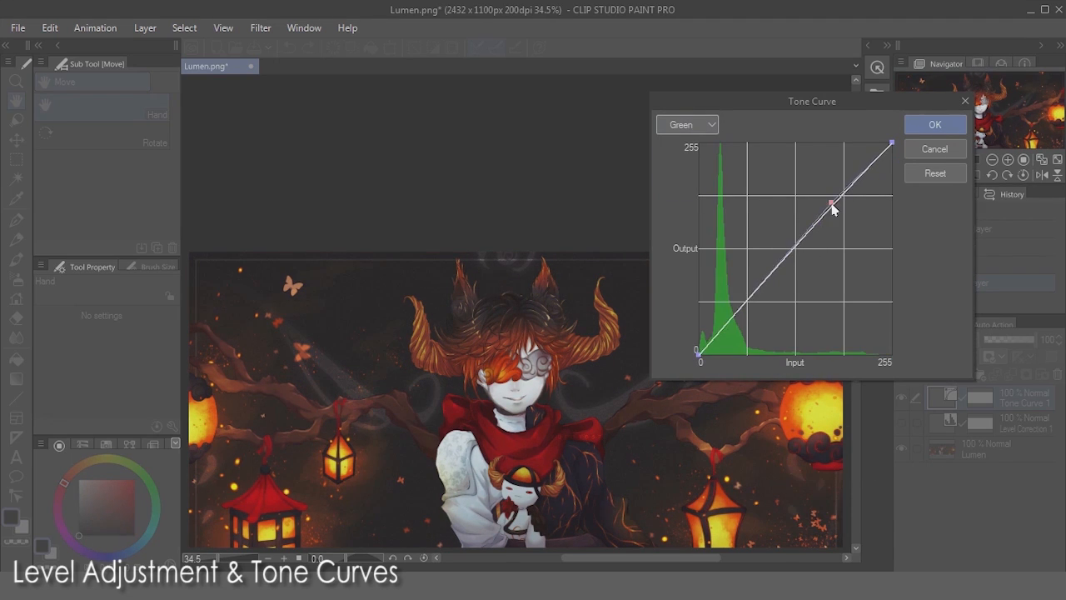
pyautogui.moveTo(796, 246); pyautogui.dragTo(813, 227)
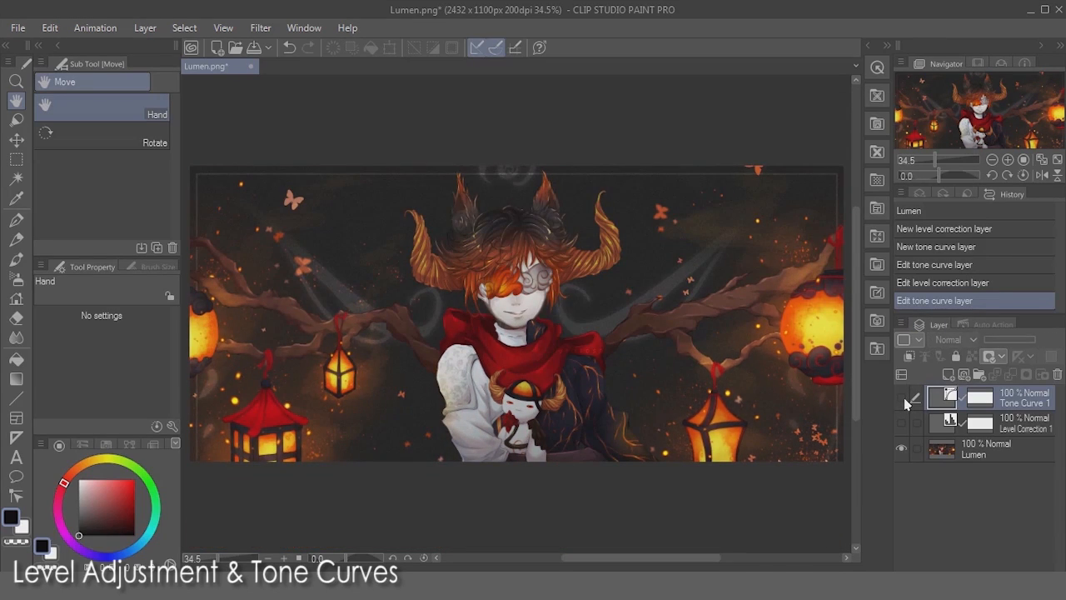
# - Compare the artwork with the Level Correction 1 layer shown and hidden while Tone Curve 1 is off
pyautogui.click(902, 424)
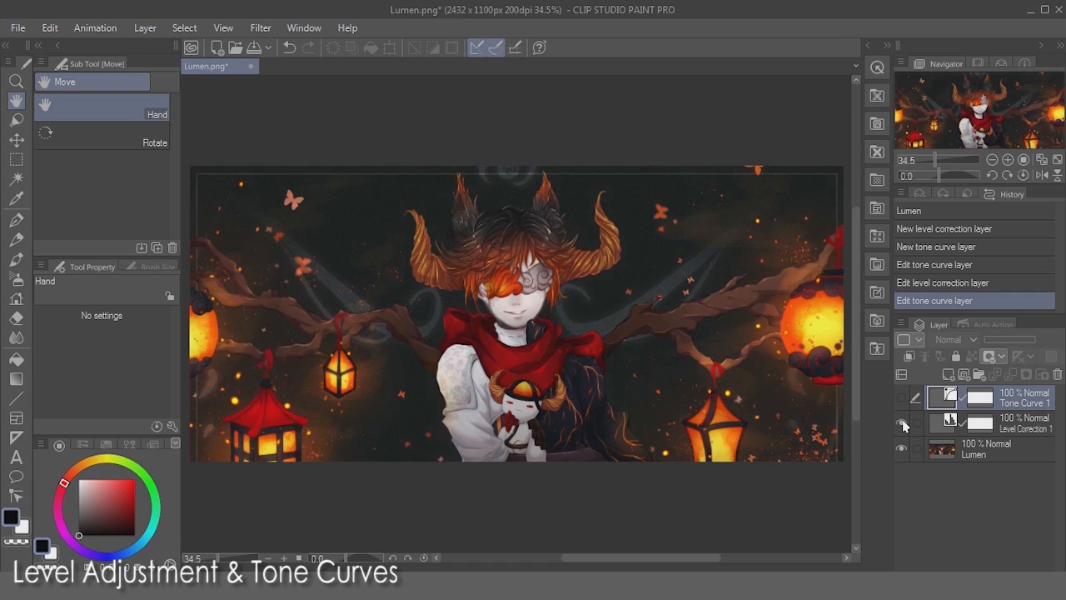
pyautogui.click(902, 424)
pyautogui.click(903, 424)
# - Raise the RGB output shadow level slightly in Level Correction 1 and apply it
pyautogui.doubleClick(947, 423)
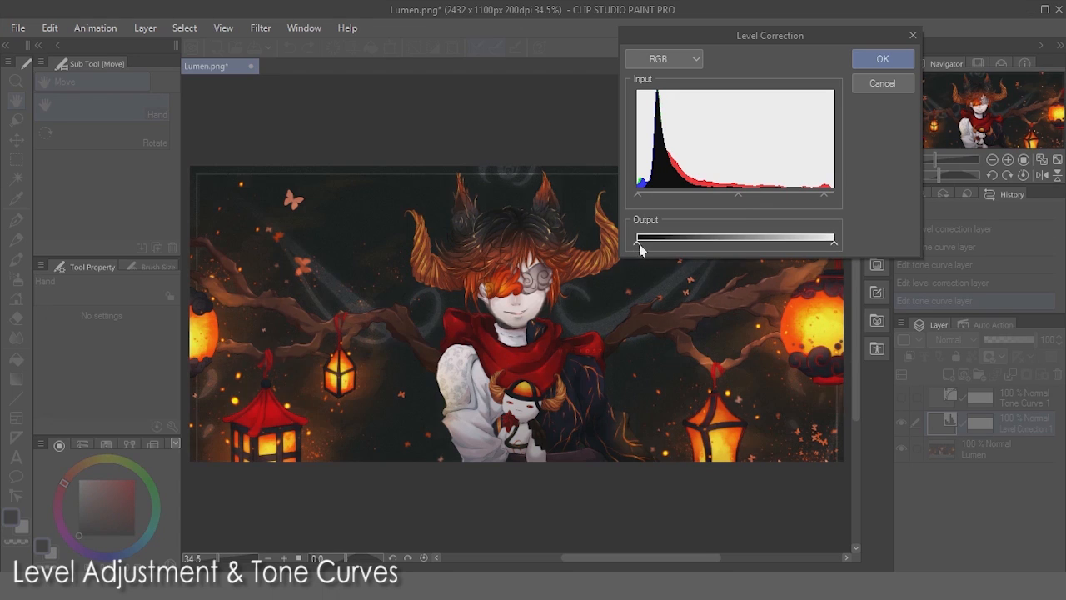
pyautogui.moveTo(645, 247); pyautogui.dragTo(647, 244)
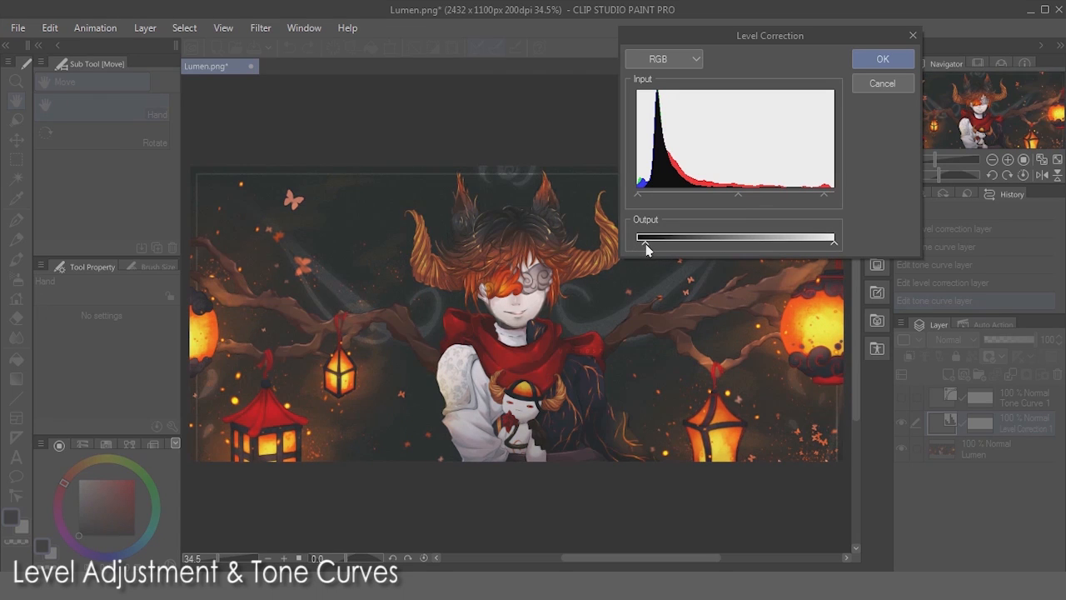
pyautogui.click(876, 60)
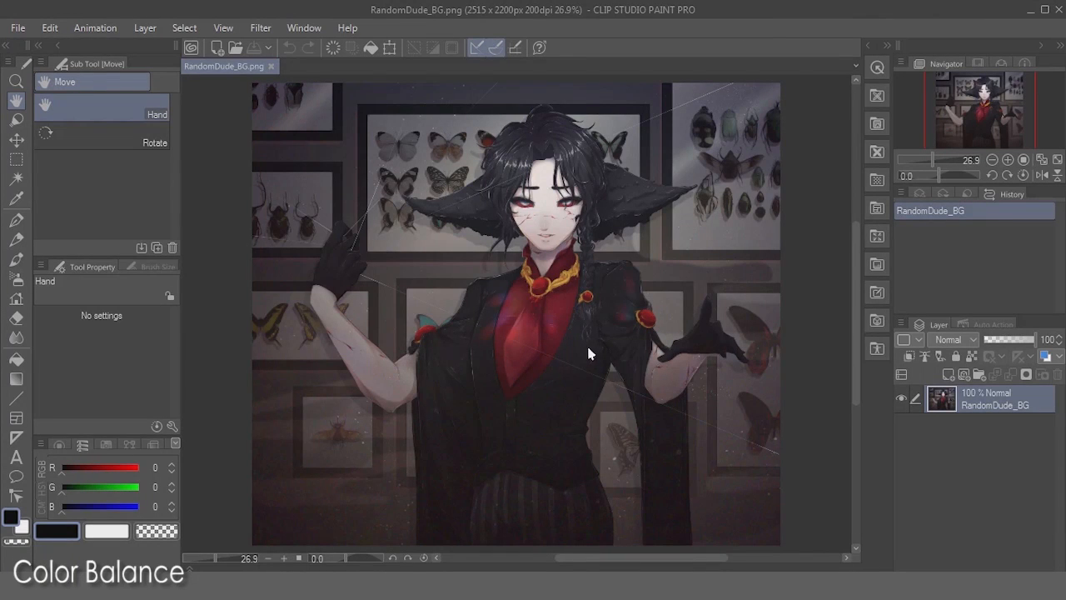
# - Add a Color balance correction layer above the RandomDude_BG layer
pyautogui.rightClick(989, 408)
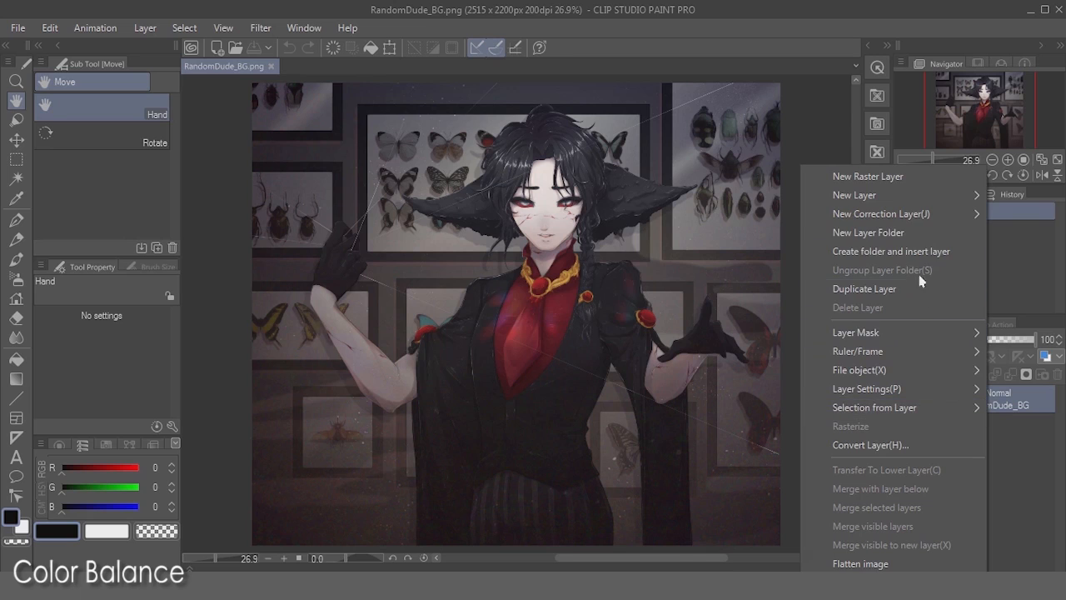
pyautogui.moveTo(882, 214)
pyautogui.click(722, 333)
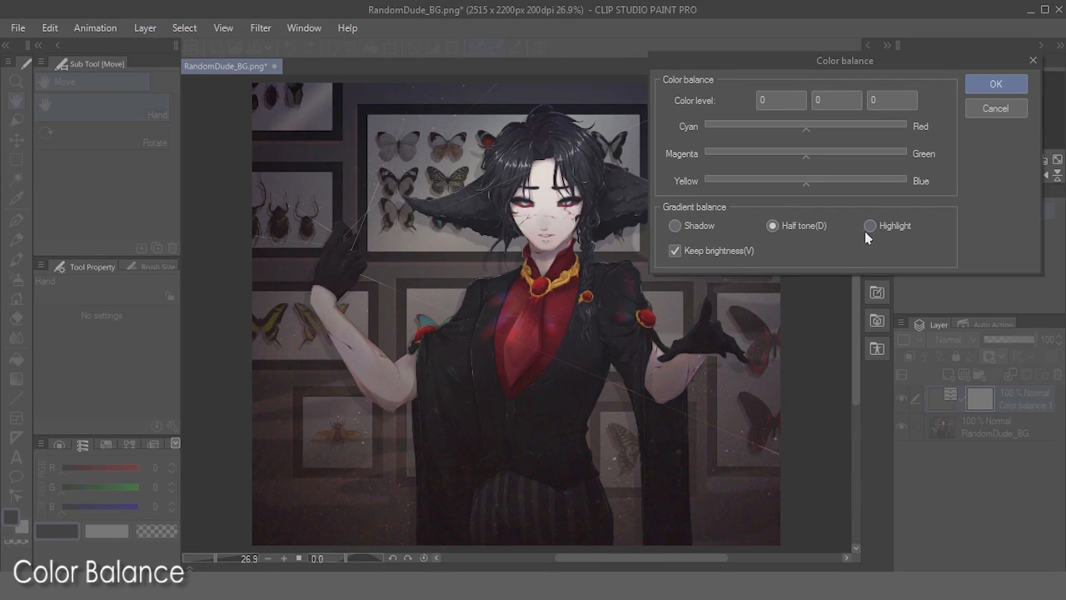
# - Try raising the green color level for shadows, half tones and highlights in the Color balance settings, and reset it to 0
pyautogui.click(673, 226)
pyautogui.moveTo(728, 154); pyautogui.dragTo(805, 156)
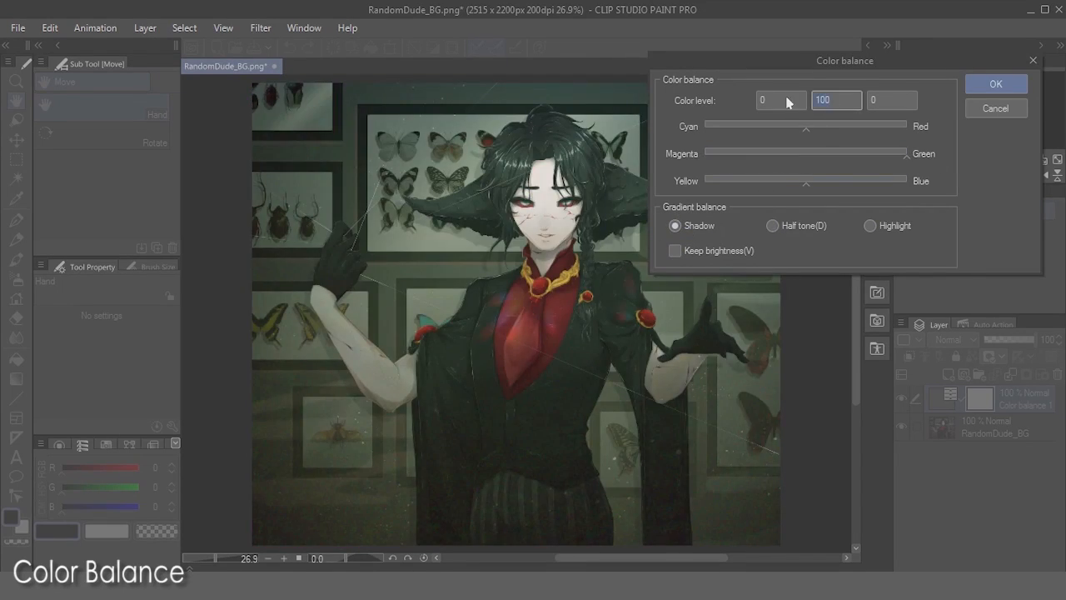
pyautogui.click(771, 226)
pyautogui.moveTo(804, 156); pyautogui.dragTo(916, 150)
pyautogui.click(869, 225)
pyautogui.moveTo(847, 106); pyautogui.dragTo(765, 101)
pyautogui.write('0')
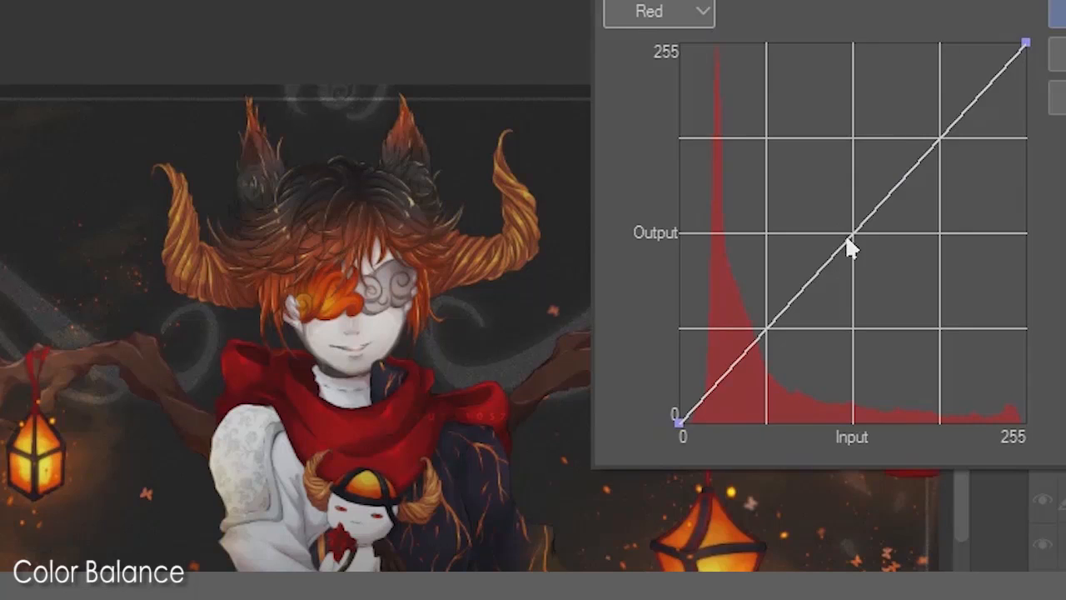
# - Try bending the red, green and blue channel curves in the Tone Curve of the horned character artwork
pyautogui.moveTo(846, 235); pyautogui.dragTo(1023, 435)
pyautogui.click(682, 18)
pyautogui.click(666, 109)
pyautogui.moveTo(872, 206); pyautogui.dragTo(228, 359)
pyautogui.click(655, 19)
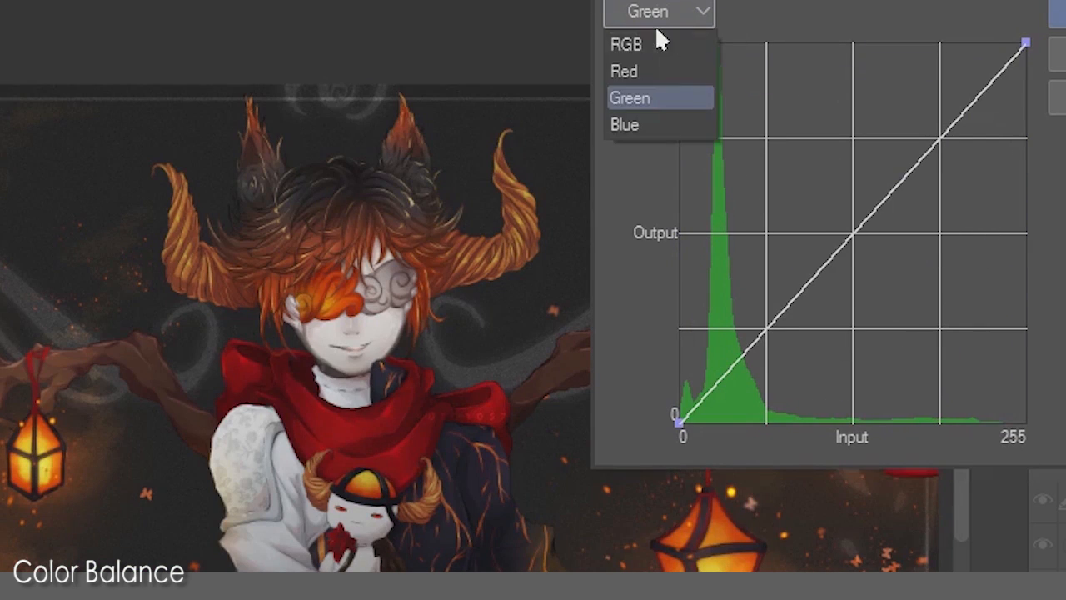
pyautogui.click(648, 125)
pyautogui.moveTo(837, 220); pyautogui.dragTo(396, 414)
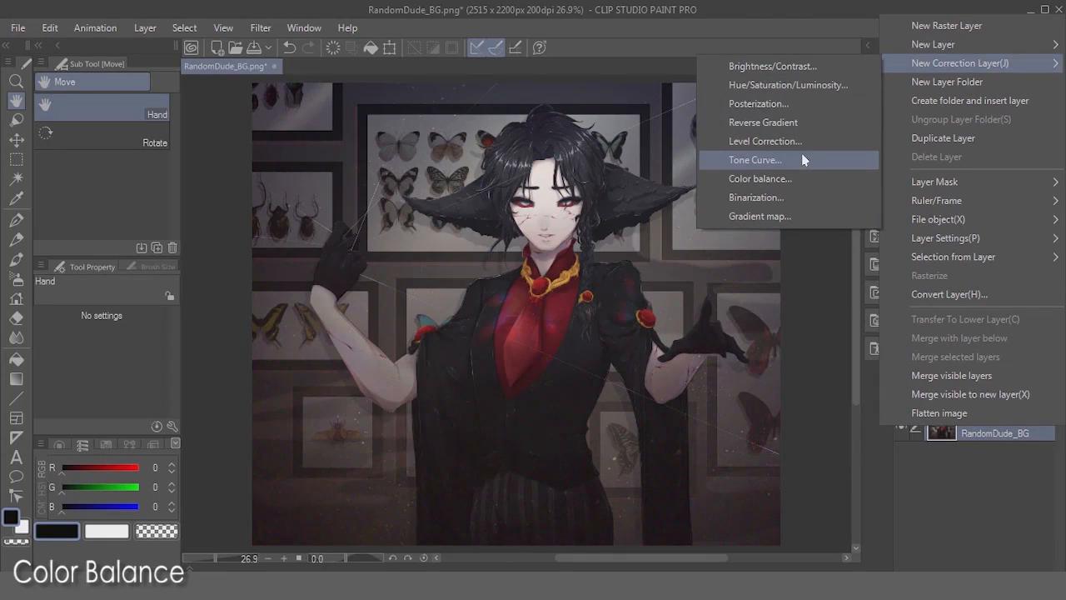
# - Add a Tone Curve correction layer above RandomDude_BG and bend the middle of its red channel curve
pyautogui.click(803, 160)
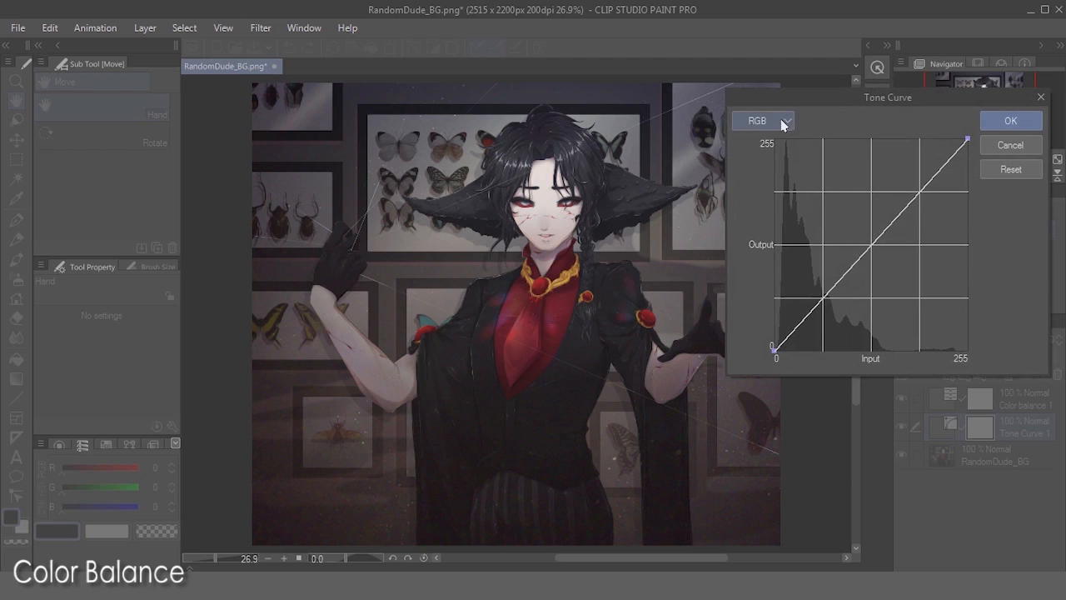
pyautogui.click(783, 124)
pyautogui.click(779, 159)
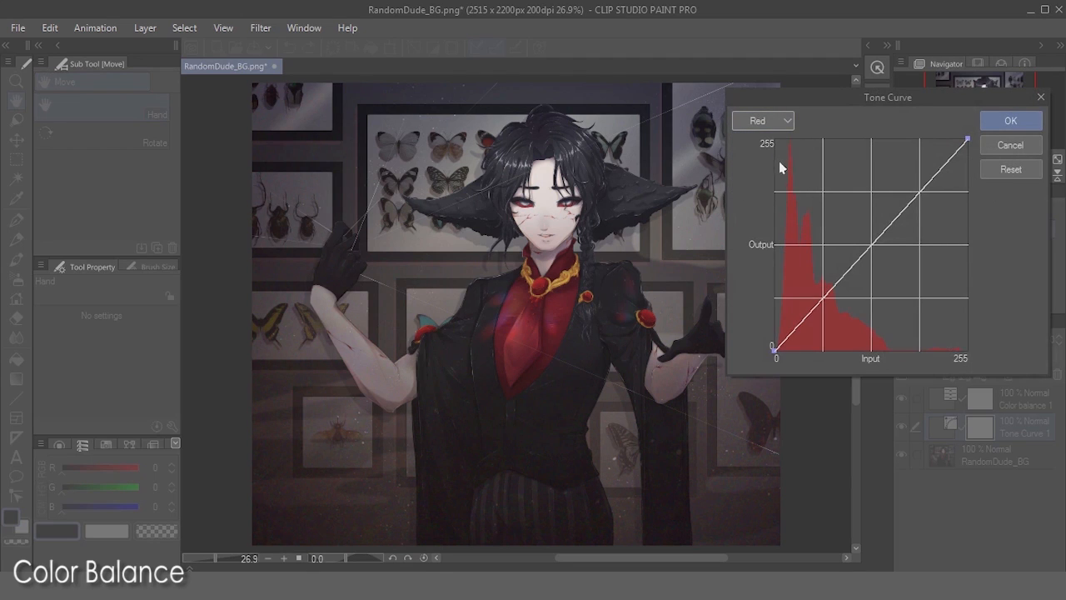
pyautogui.moveTo(872, 245); pyautogui.dragTo(873, 158)
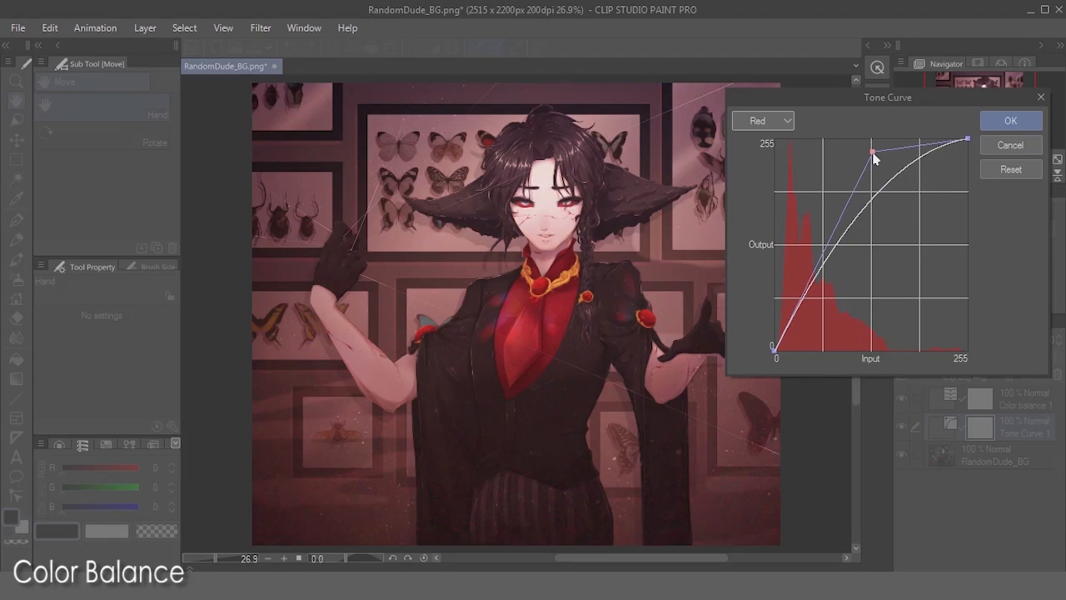
pyautogui.moveTo(874, 158); pyautogui.dragTo(769, 123)
# - Try bends on the green and blue channel curves of the new Tone Curve layer and apply the settings
pyautogui.click(768, 122)
pyautogui.click(759, 169)
pyautogui.moveTo(873, 244); pyautogui.dragTo(756, 119)
pyautogui.click(763, 121)
pyautogui.click(759, 187)
pyautogui.moveTo(849, 217); pyautogui.dragTo(991, 124)
pyautogui.click(1000, 121)
# - Show the Color balance 1 layer and turn on Keep brightness in its settings
pyautogui.click(901, 400)
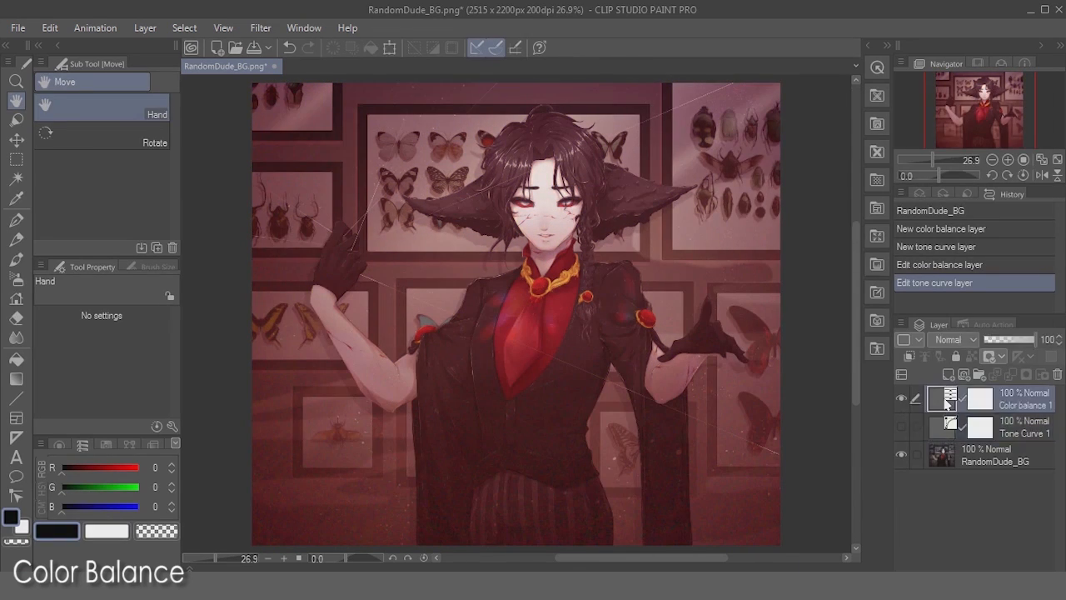
pyautogui.doubleClick(946, 401)
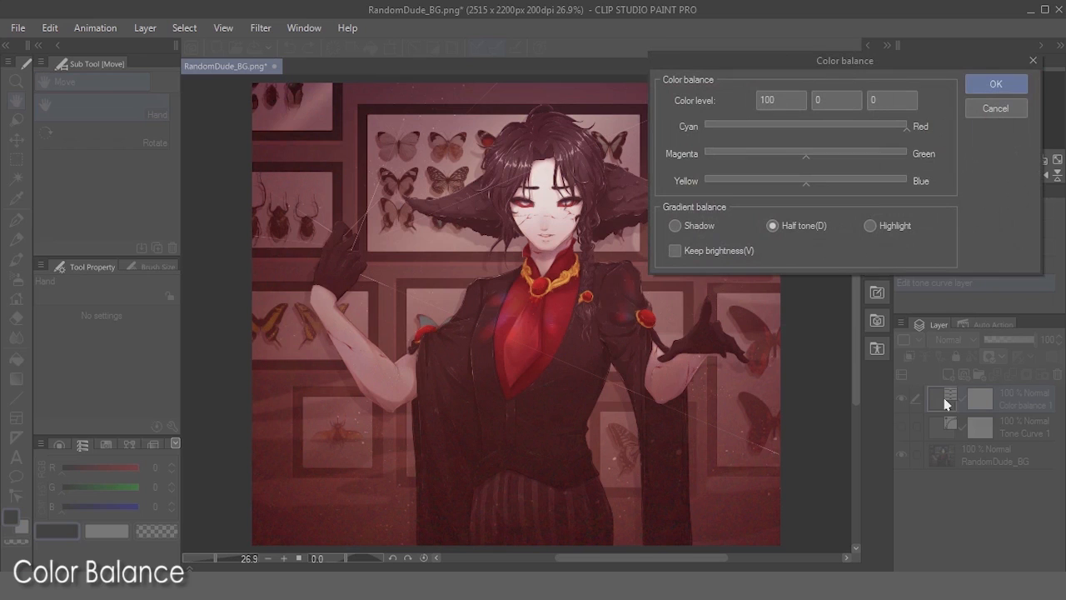
pyautogui.click(675, 251)
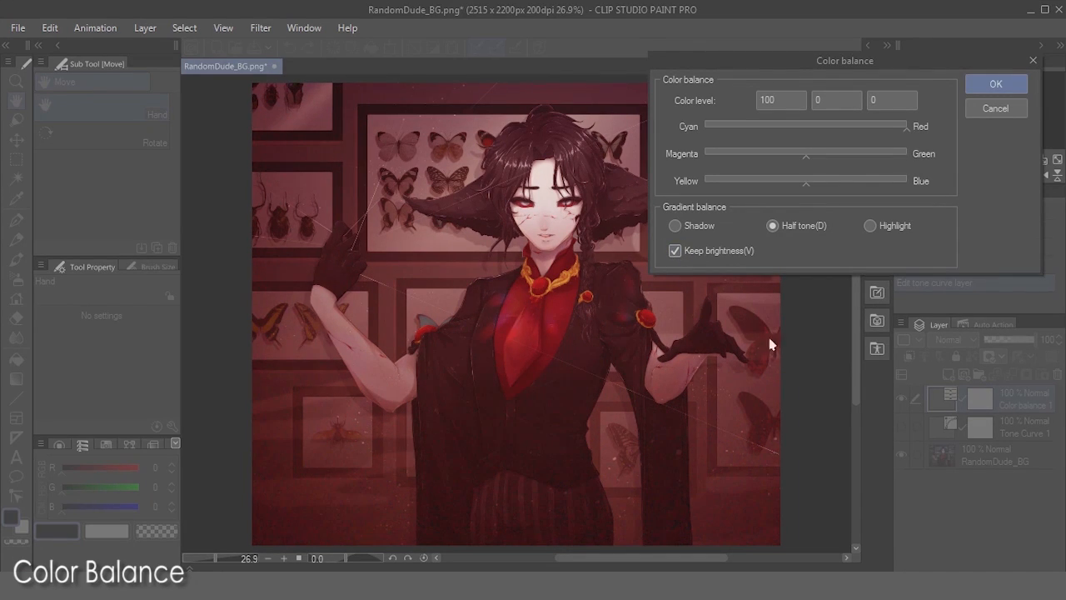
pyautogui.click(997, 86)
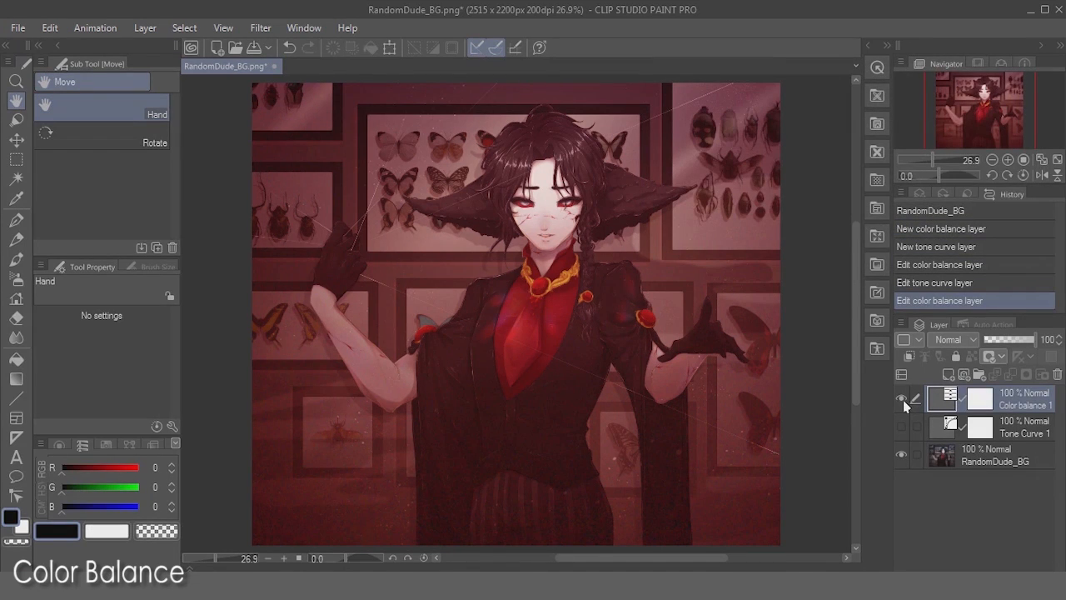
# - Show Tone Curve 1 instead of Color balance 1 and set its blending mode to Color
pyautogui.click(901, 399)
pyautogui.click(903, 427)
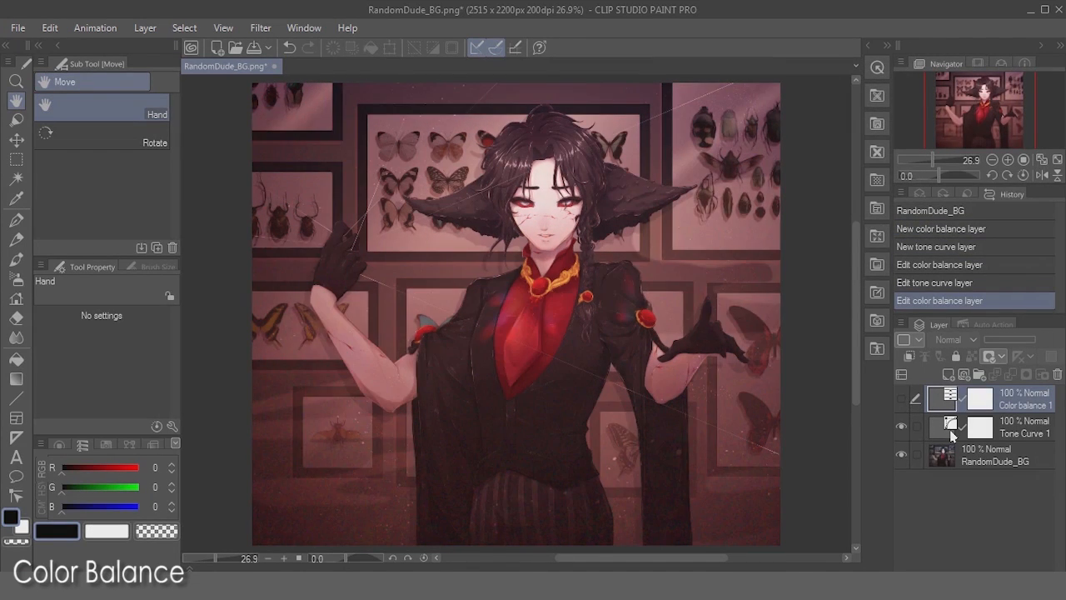
pyautogui.click(950, 435)
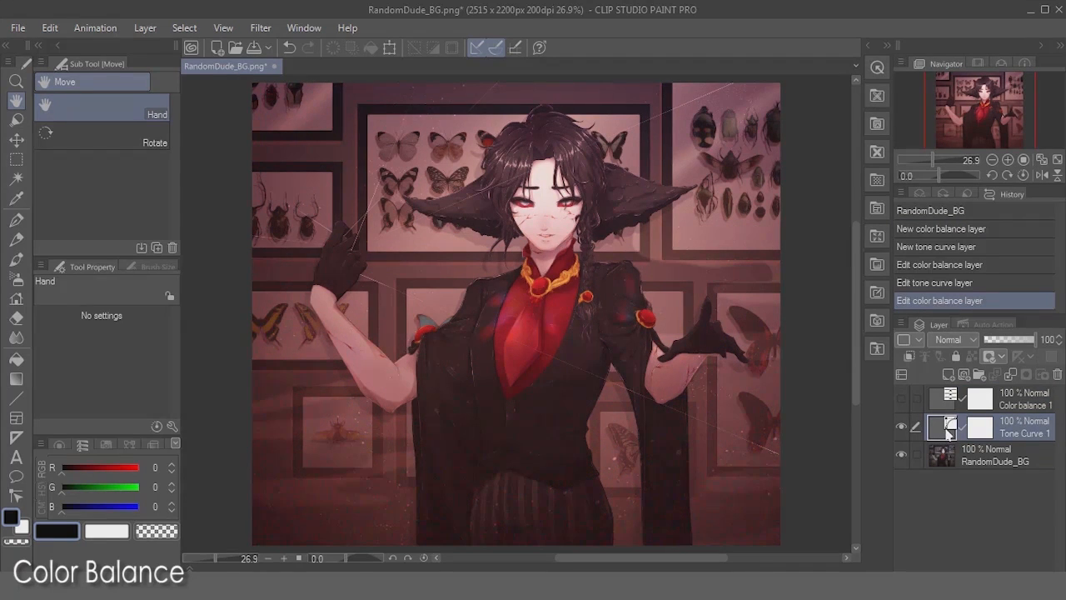
pyautogui.click(951, 340)
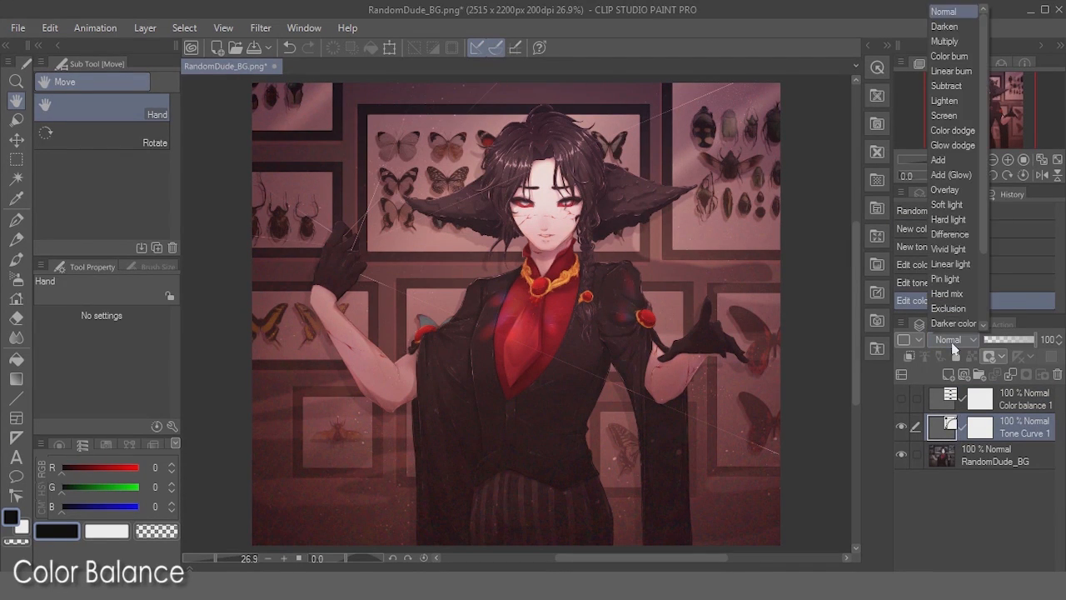
pyautogui.scroll(-2, 957, 325)
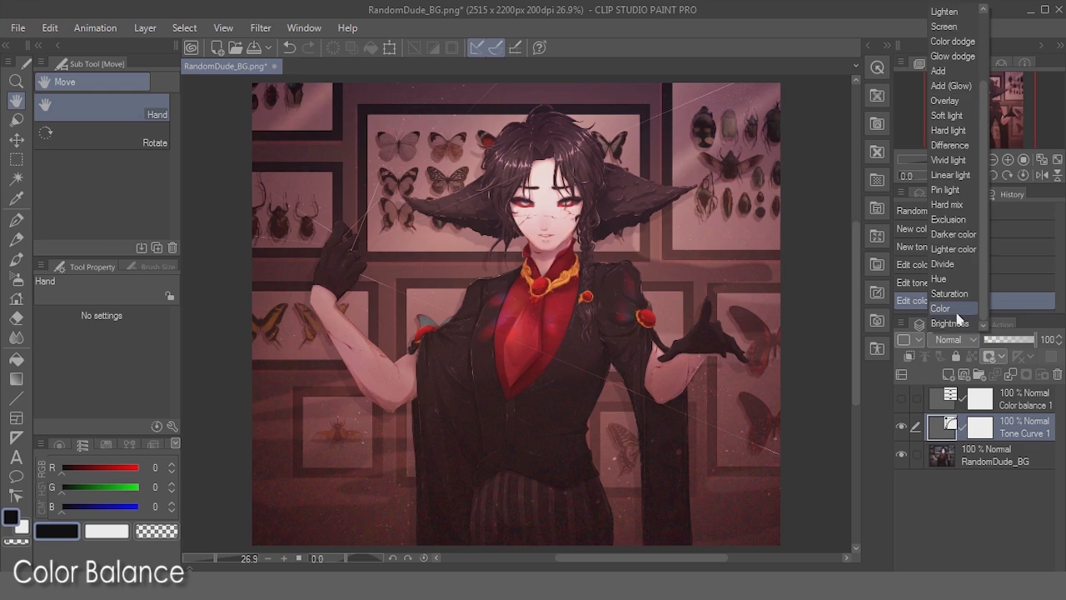
pyautogui.click(945, 309)
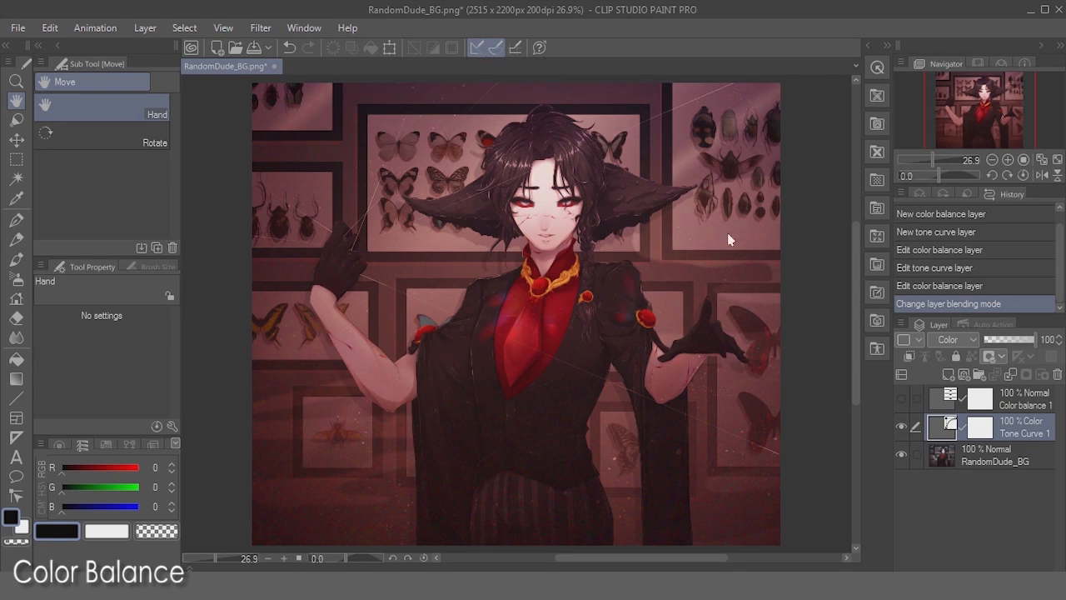
# - Compare the artwork with Color balance 1 and Tone Curve 1 alternately shown and hidden
pyautogui.click(901, 427)
pyautogui.click(900, 400)
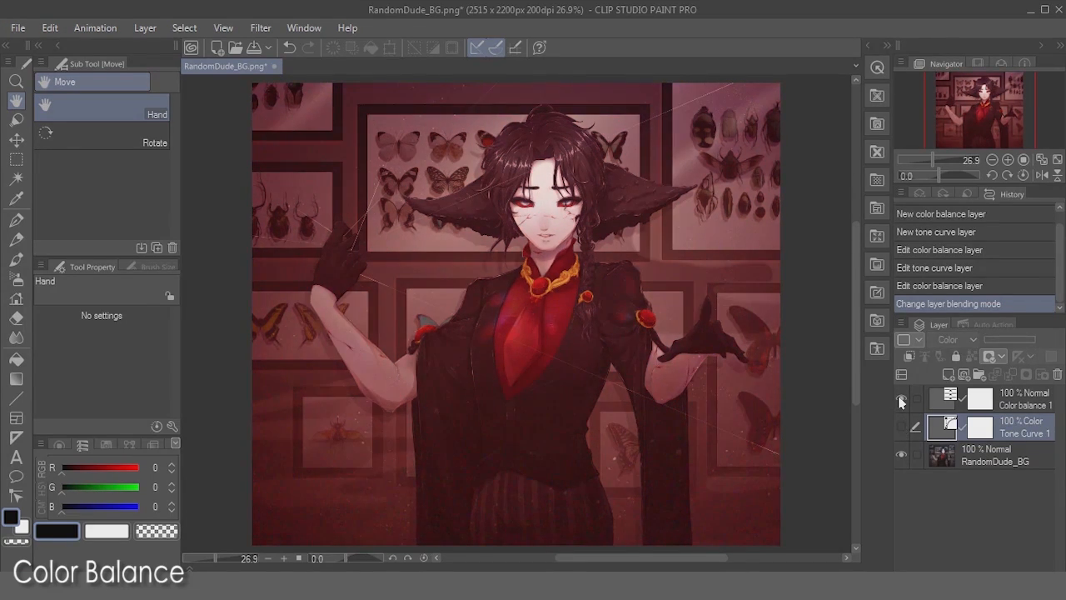
pyautogui.click(899, 399)
pyautogui.click(900, 428)
pyautogui.click(901, 427)
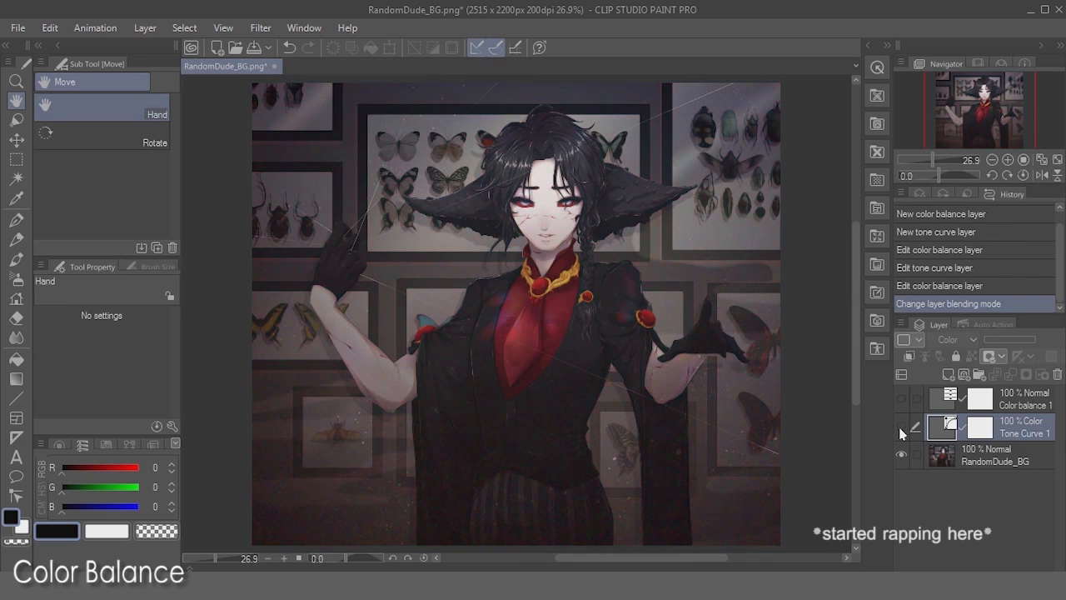
pyautogui.click(901, 399)
pyautogui.click(902, 400)
pyautogui.click(901, 430)
pyautogui.click(900, 430)
pyautogui.click(900, 400)
pyautogui.click(900, 399)
pyautogui.click(902, 400)
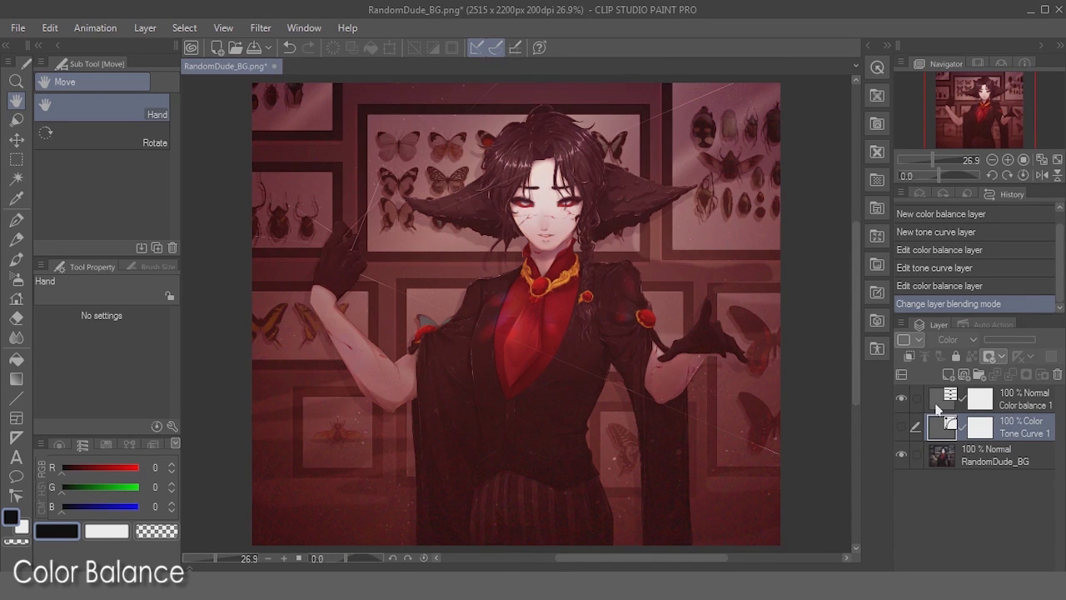
# - Adjust the Color balance 1 color levels for half tones, shadows and highlights, and apply them
pyautogui.click(943, 406)
pyautogui.doubleClick(945, 407)
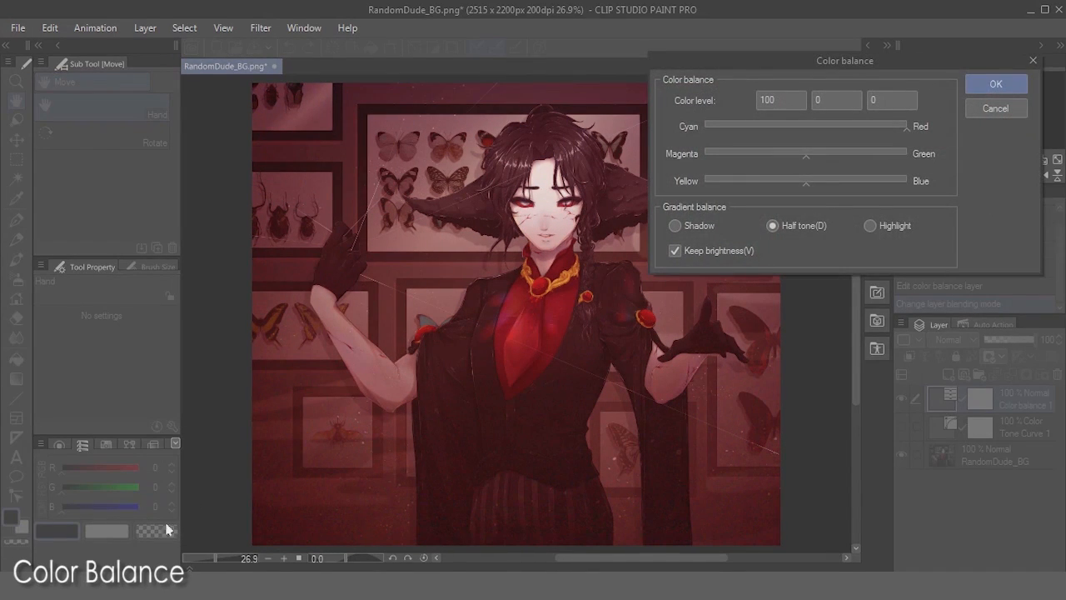
pyautogui.moveTo(906, 127); pyautogui.dragTo(818, 130)
pyautogui.moveTo(809, 183); pyautogui.dragTo(805, 134)
pyautogui.click(701, 229)
pyautogui.moveTo(807, 159); pyautogui.dragTo(806, 159)
pyautogui.moveTo(807, 184); pyautogui.dragTo(809, 185)
pyautogui.click(870, 224)
pyautogui.moveTo(828, 130); pyautogui.dragTo(810, 160)
pyautogui.click(773, 226)
pyautogui.click(978, 88)
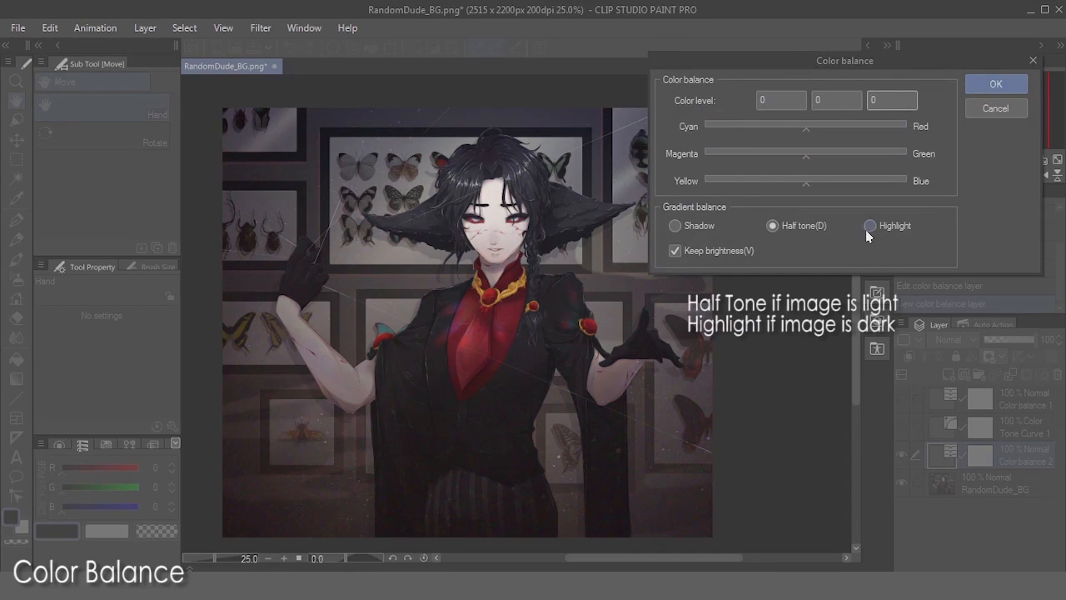
# - Try warming the Color balance 2 highlights with color levels 11, 0 and -11, and cooling them toward cyan and blue
pyautogui.click(866, 226)
pyautogui.click(816, 129)
pyautogui.click(794, 182)
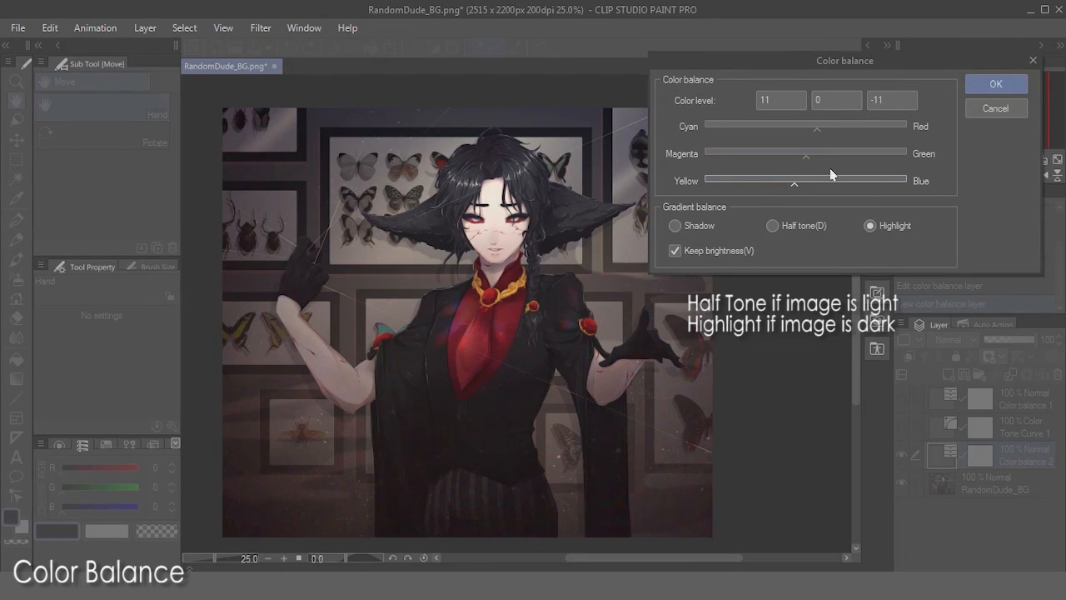
pyautogui.click(800, 131)
pyautogui.click(813, 182)
pyautogui.click(997, 105)
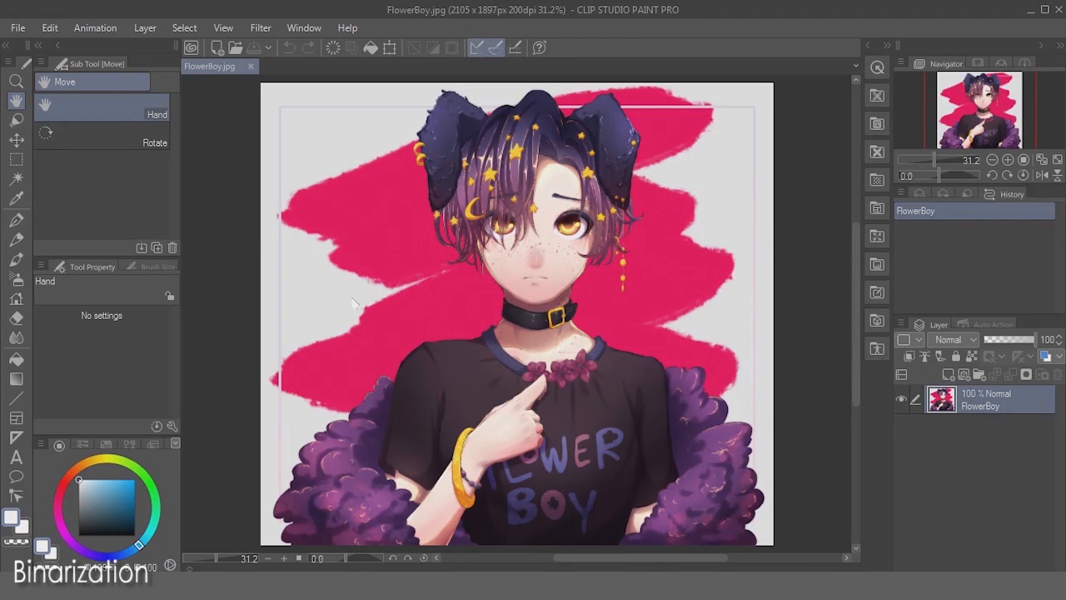
# - Add a Binarization correction layer above FlowerBoy and lower its threshold
pyautogui.rightClick(1000, 405)
pyautogui.moveTo(916, 214)
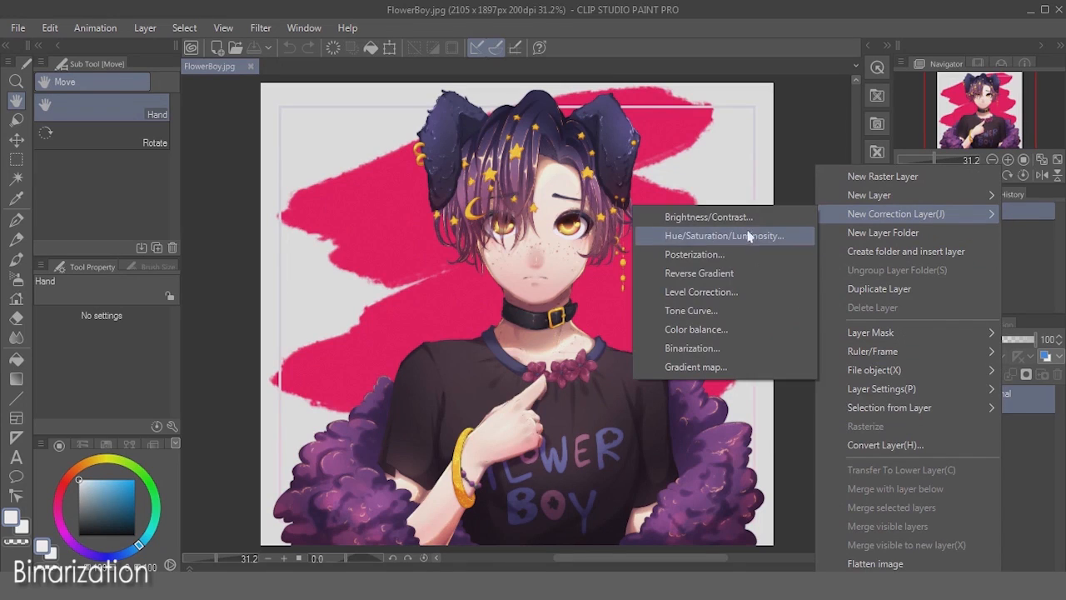
pyautogui.click(708, 348)
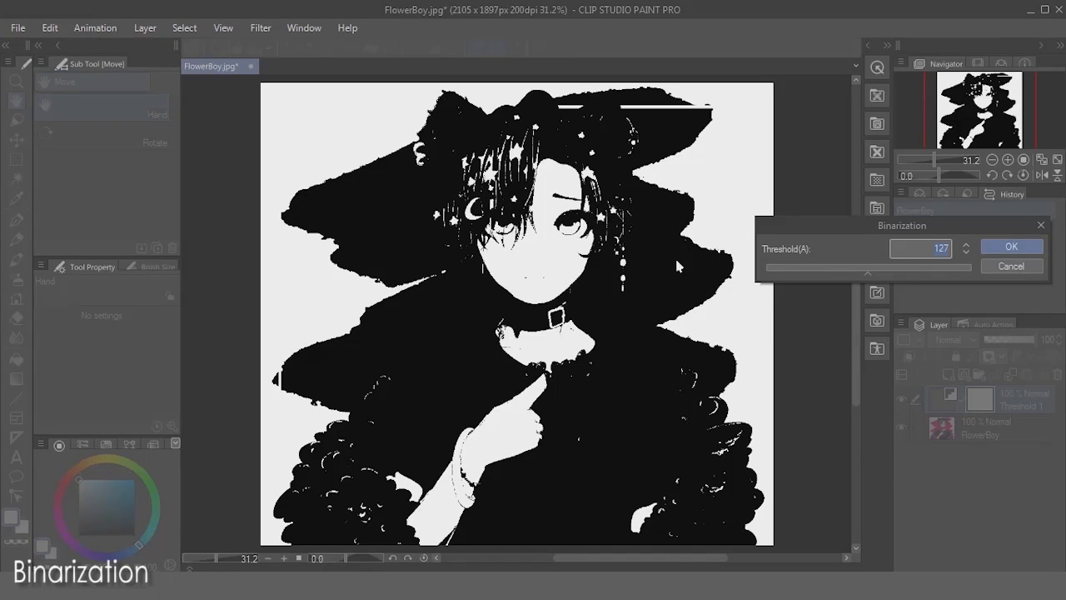
pyautogui.moveTo(863, 281); pyautogui.dragTo(804, 275)
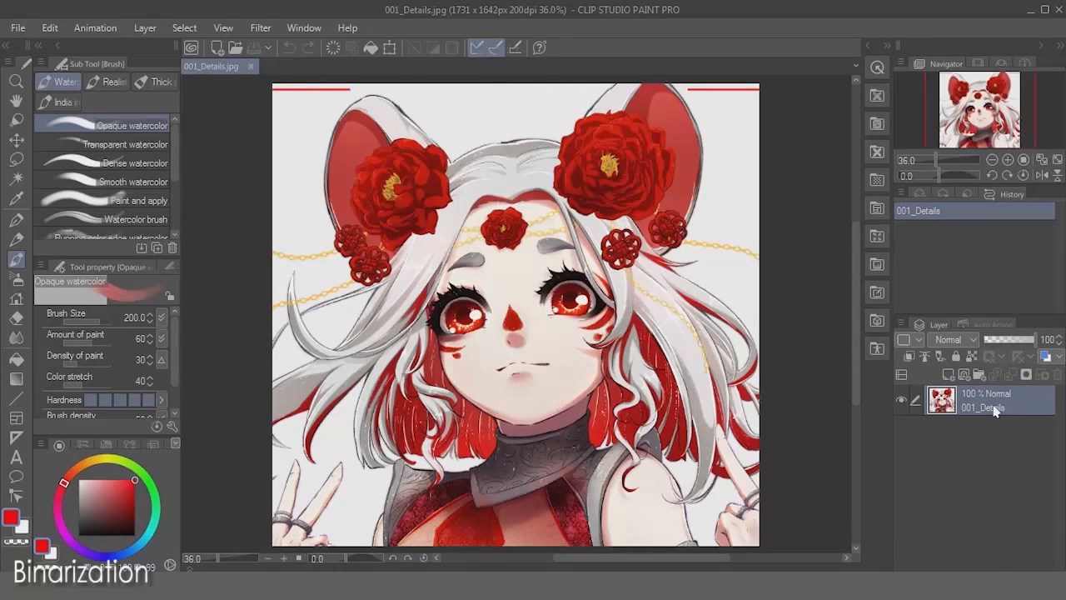
# - Add a Binarization correction layer above 001_Details with a threshold of 53
pyautogui.rightClick(995, 410)
pyautogui.moveTo(958, 219)
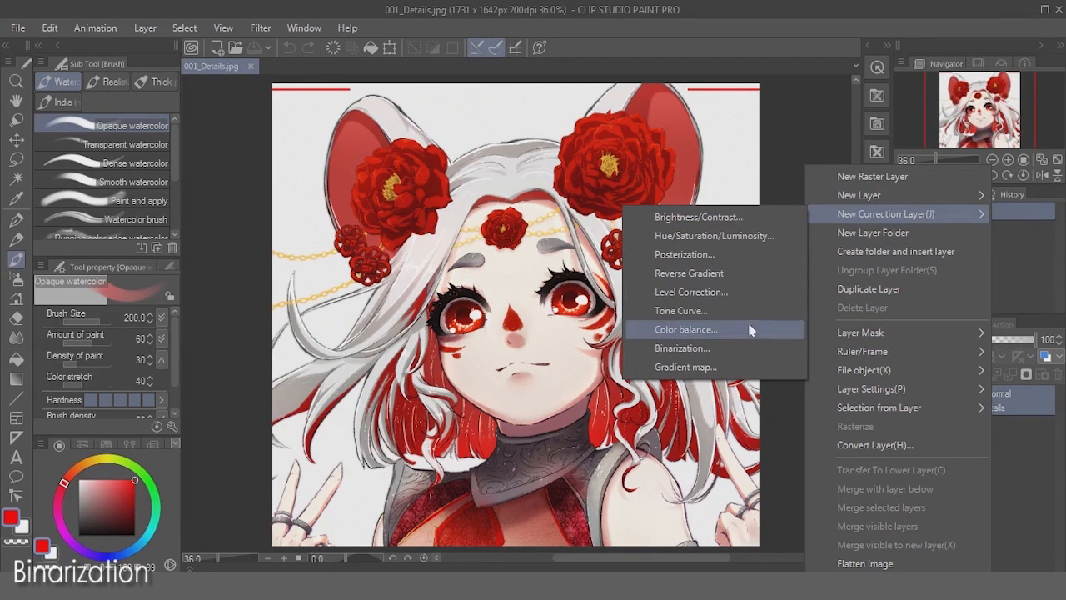
pyautogui.click(747, 348)
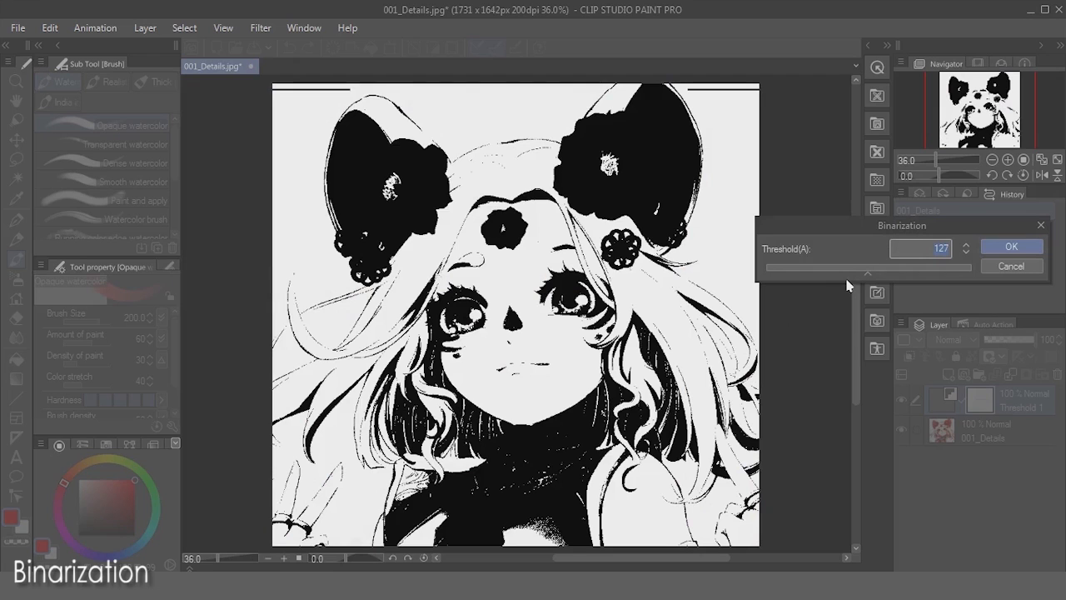
pyautogui.click(808, 269)
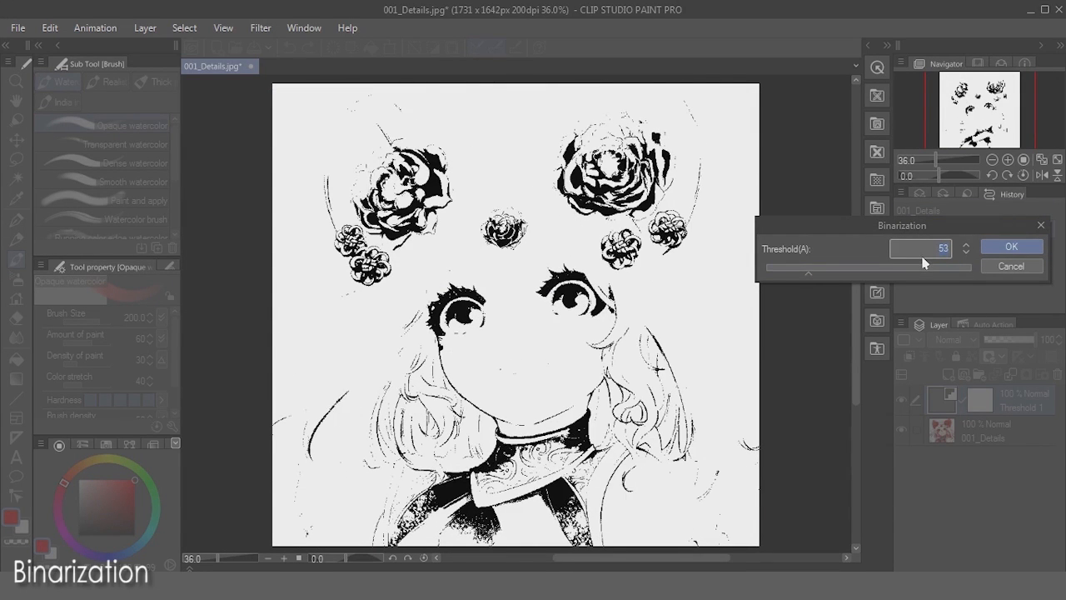
pyautogui.click(1009, 247)
# - Set the Threshold 1 layer's blending mode to Multiply and its opacity to 52%
pyautogui.click(949, 338)
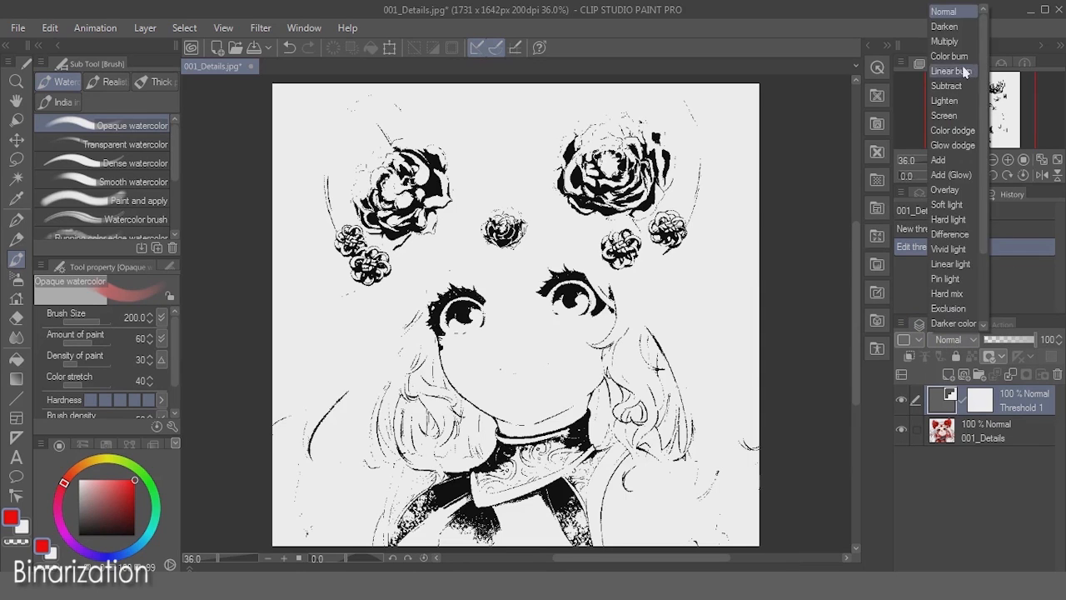
pyautogui.click(950, 41)
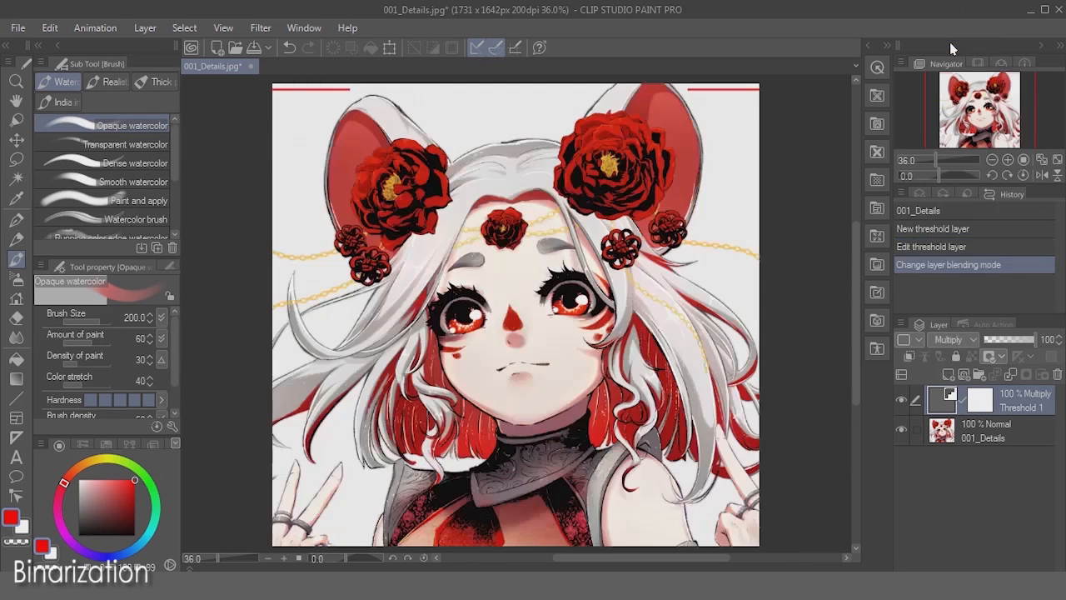
pyautogui.click(1012, 340)
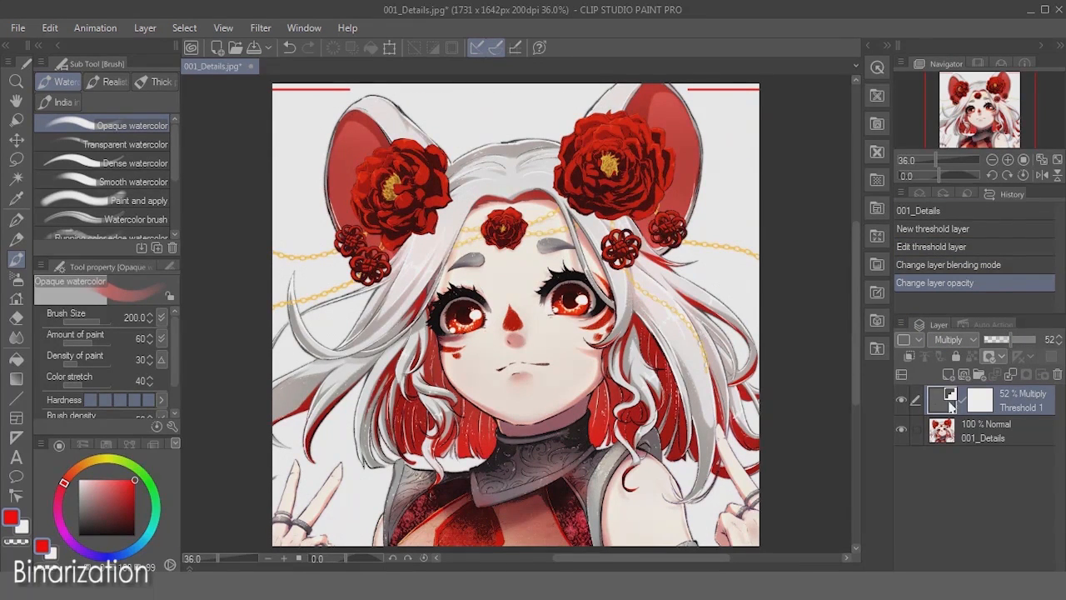
# - Softly erase the Threshold 1 mask over the collar and lower hair, using the Soft eraser with brush density 27
pyautogui.click(988, 403)
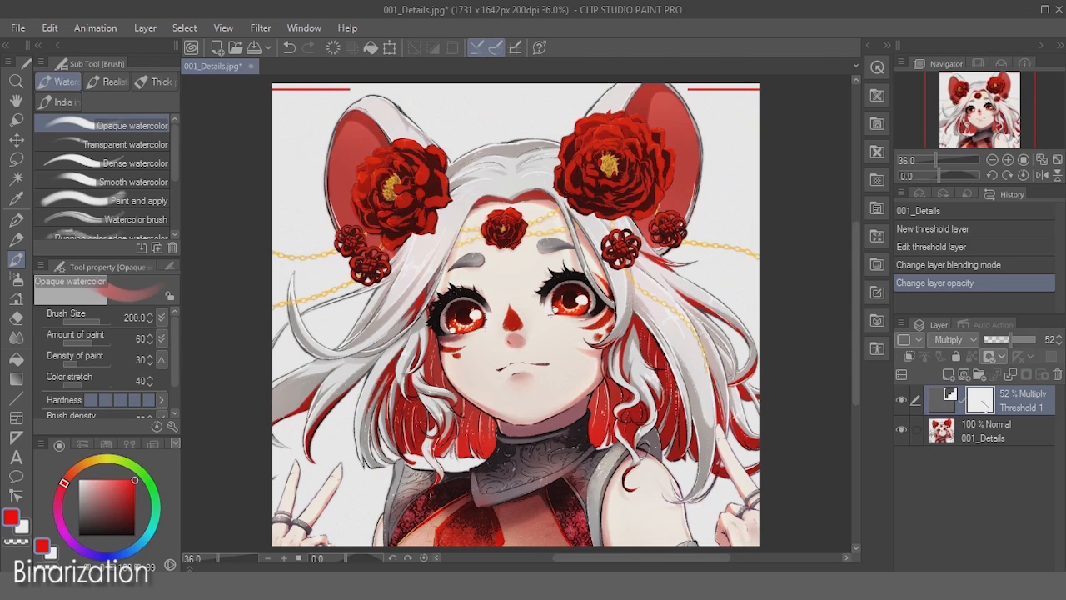
pyautogui.click(16, 318)
pyautogui.click(78, 362)
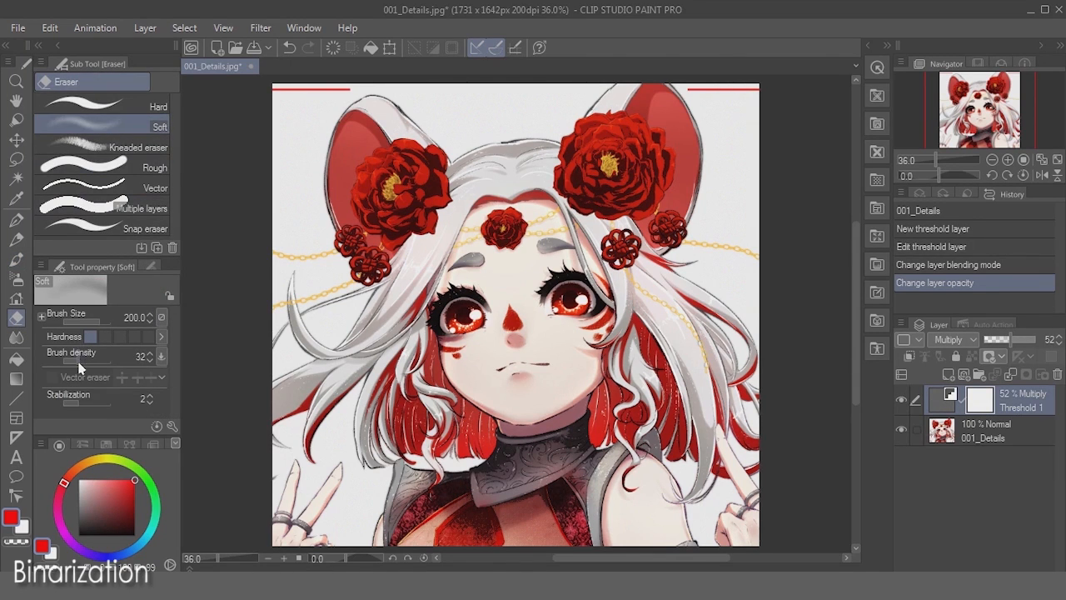
pyautogui.moveTo(502, 484); pyautogui.dragTo(541, 474)
pyautogui.moveTo(574, 466); pyautogui.dragTo(525, 492)
pyautogui.moveTo(500, 466); pyautogui.dragTo(558, 499)
pyautogui.moveTo(433, 441)
pyautogui.mouseDown()
pyautogui.moveTo(456, 406)
pyautogui.moveTo(441, 441)
pyautogui.mouseUp()
pyautogui.moveTo(617, 441); pyautogui.dragTo(639, 397)
pyautogui.moveTo(343, 415); pyautogui.dragTo(353, 386)
# - Erase the mask over the small side flowers and one eye with a smaller brush, and compare the layer shown and hidden
pyautogui.press('[')
pyautogui.moveTo(657, 242); pyautogui.dragTo(641, 275)
pyautogui.moveTo(346, 268); pyautogui.dragTo(361, 255)
pyautogui.moveTo(447, 311); pyautogui.dragTo(467, 324)
pyautogui.click(901, 399)
pyautogui.click(901, 400)
# - Reduce the eraser size to 80 and erase small mask areas beside the hair and under the eye
pyautogui.press('[')
pyautogui.press('[')
pyautogui.press('[')
pyautogui.press('[')
pyautogui.moveTo(620, 322); pyautogui.dragTo(617, 297)
pyautogui.moveTo(439, 347); pyautogui.dragTo(444, 351)
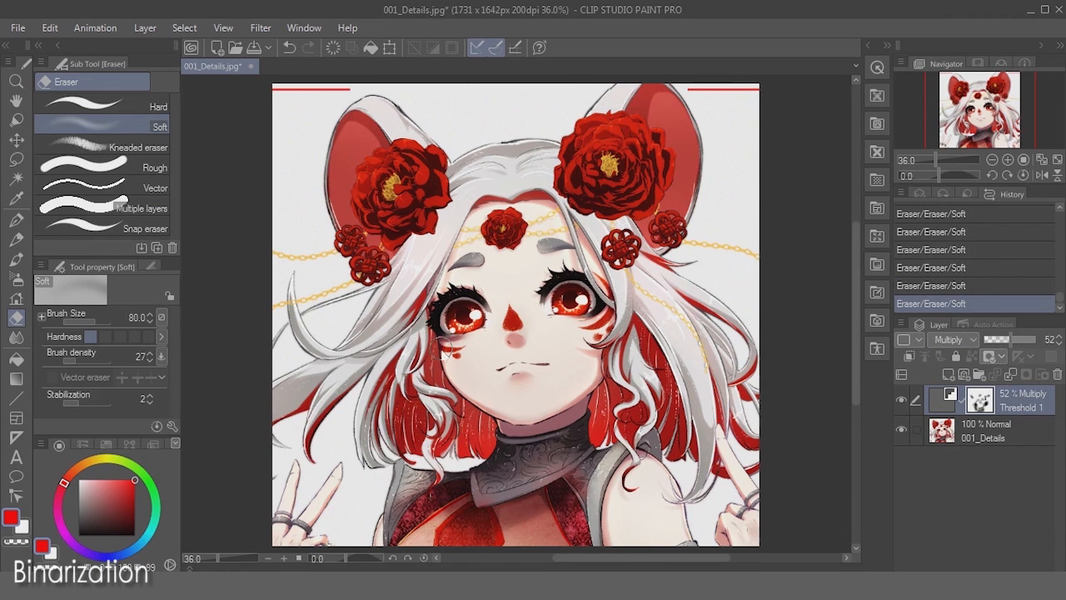
# - Compare the artwork with the Threshold 1 layer hidden and shown, and enlarge the Soft eraser to 170
pyautogui.scroll(-1, 625, 314)
pyautogui.click(901, 400)
pyautogui.click(901, 401)
pyautogui.click(901, 400)
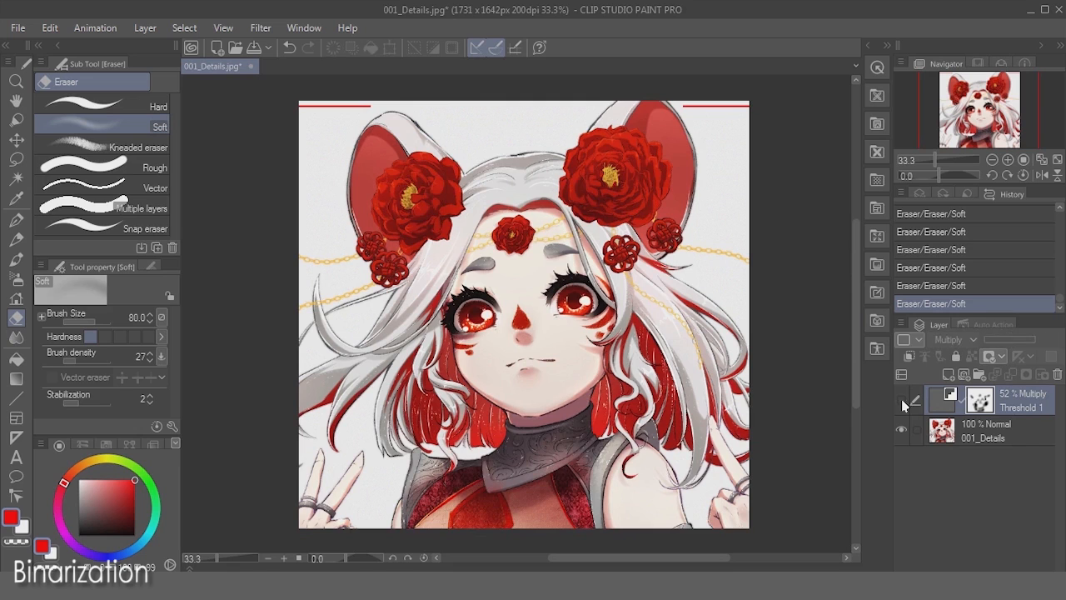
pyautogui.click(901, 400)
pyautogui.press(']')
pyautogui.press(']')
pyautogui.press(']')
pyautogui.press(']')
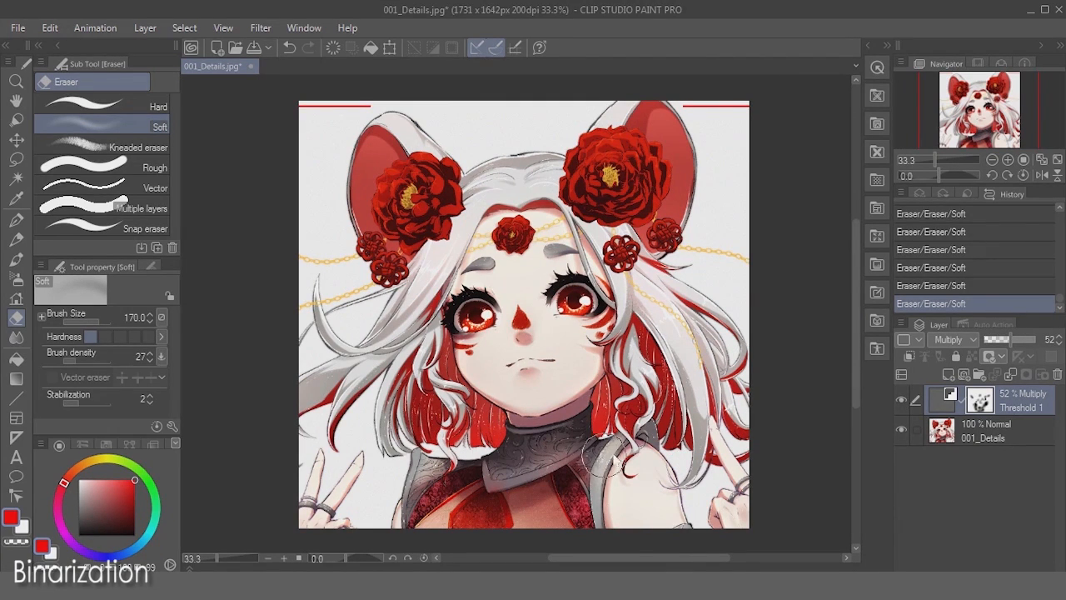
pyautogui.click(903, 401)
pyautogui.click(903, 402)
pyautogui.click(903, 401)
pyautogui.click(903, 401)
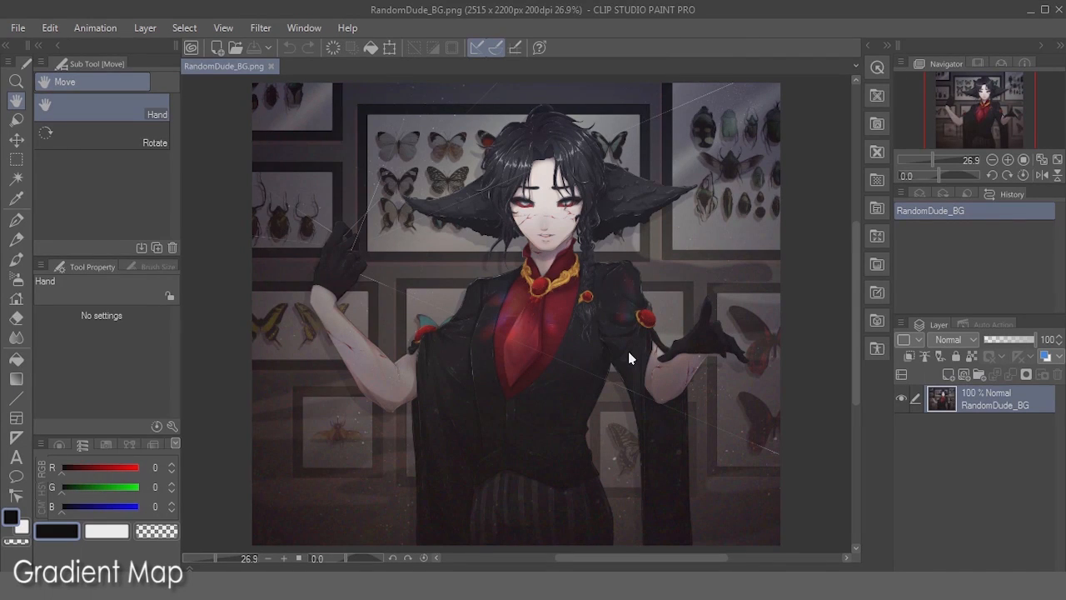
# - Add a Gradient map correction layer above the RandomDude_BG layer
pyautogui.click(145, 27)
pyautogui.moveTo(200, 86)
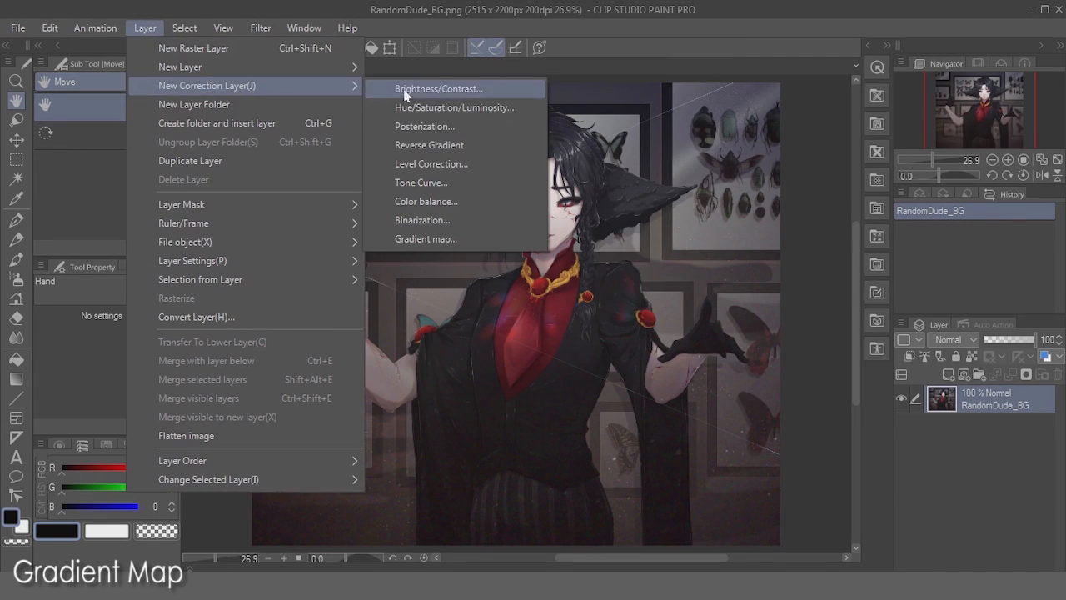
pyautogui.click(408, 239)
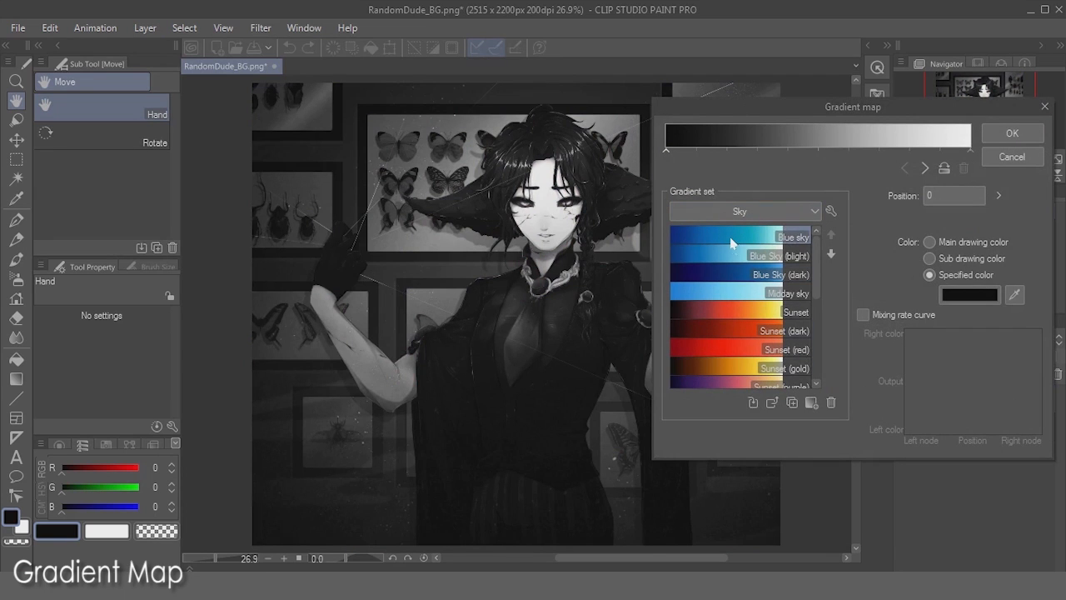
# - Try the blue gradients of the Sky set and a few gradients from the Somber Shade set on the artwork
pyautogui.doubleClick(734, 238)
pyautogui.doubleClick(734, 256)
pyautogui.doubleClick(735, 275)
pyautogui.doubleClick(737, 295)
pyautogui.click(753, 211)
pyautogui.click(759, 231)
pyautogui.doubleClick(760, 256)
pyautogui.doubleClick(761, 273)
# - Try several gradients from the Effect and Tool (read only) sets on the artwork
pyautogui.click(762, 211)
pyautogui.click(759, 260)
pyautogui.doubleClick(756, 255)
pyautogui.doubleClick(753, 330)
pyautogui.click(759, 214)
pyautogui.click(749, 275)
pyautogui.doubleClick(734, 366)
pyautogui.doubleClick(727, 384)
pyautogui.scroll(-1, 733, 376)
pyautogui.doubleClick(756, 352)
pyautogui.click(755, 213)
pyautogui.click(757, 244)
pyautogui.click(759, 213)
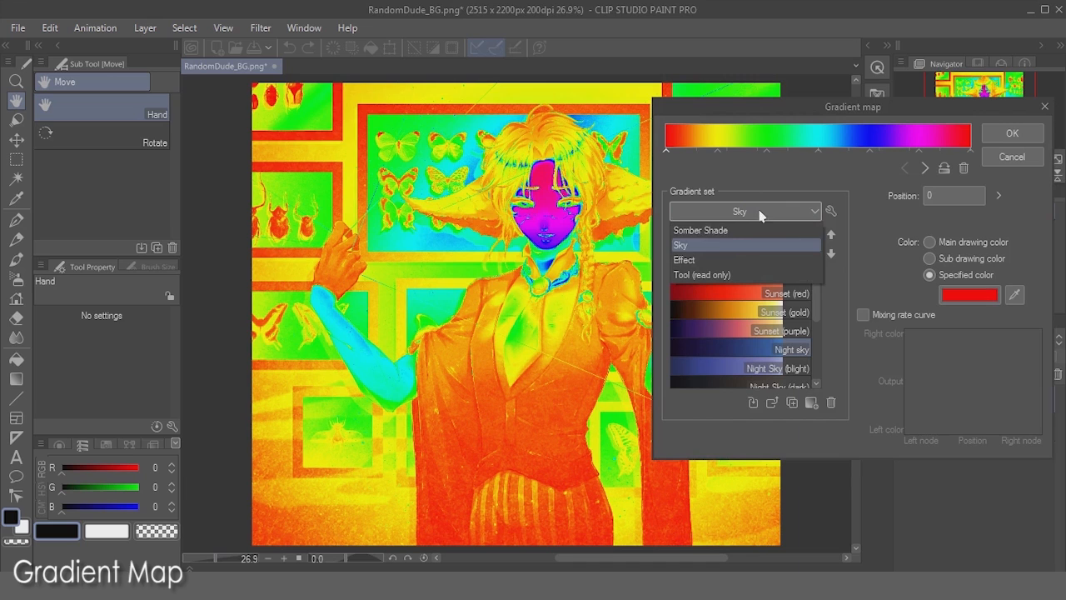
# - Try the Midday sky, Sunset and Sunset (dark) gradients from the Sky set, and settle on Sunset (purple)
pyautogui.click(729, 245)
pyautogui.doubleClick(745, 238)
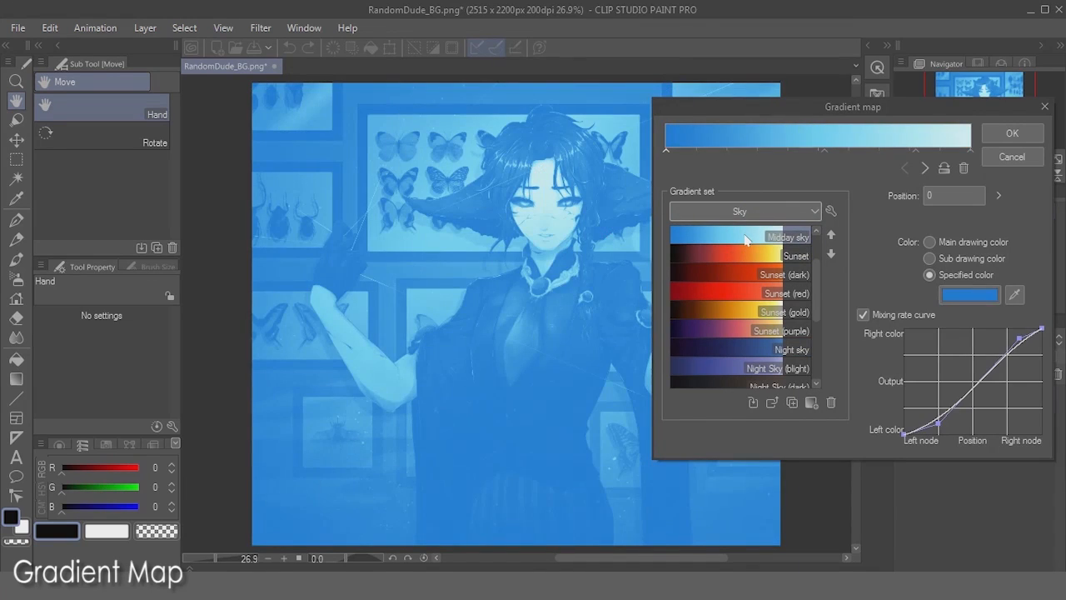
pyautogui.click(749, 259)
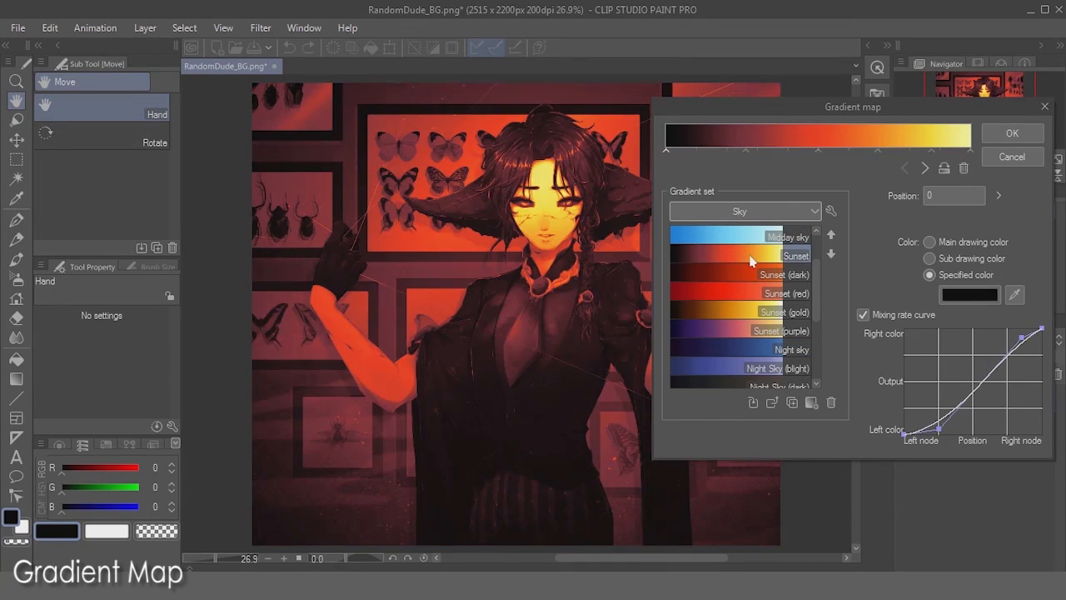
pyautogui.click(747, 276)
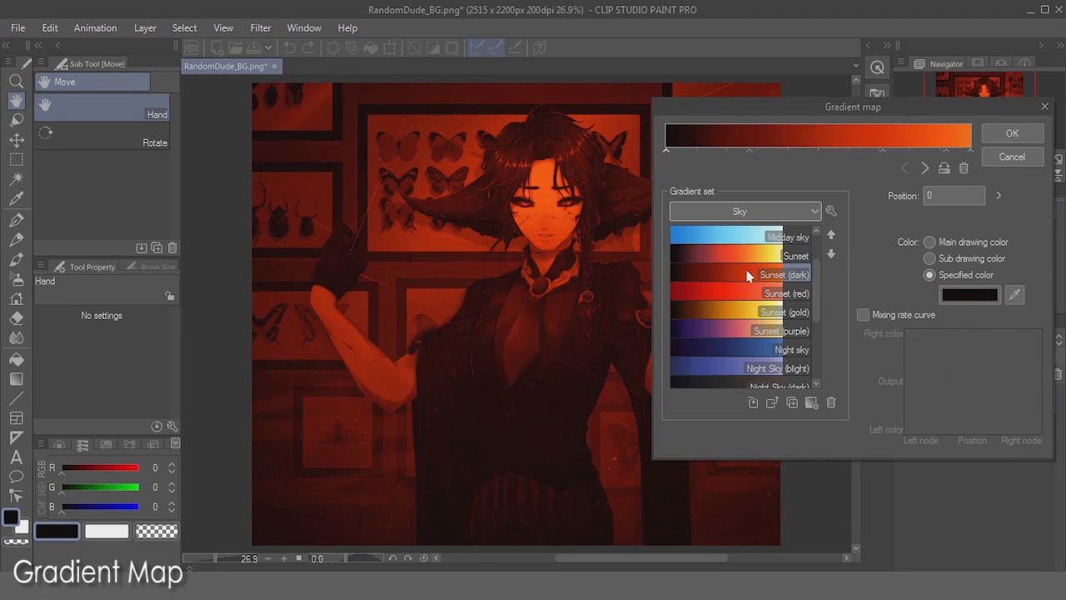
pyautogui.click(765, 333)
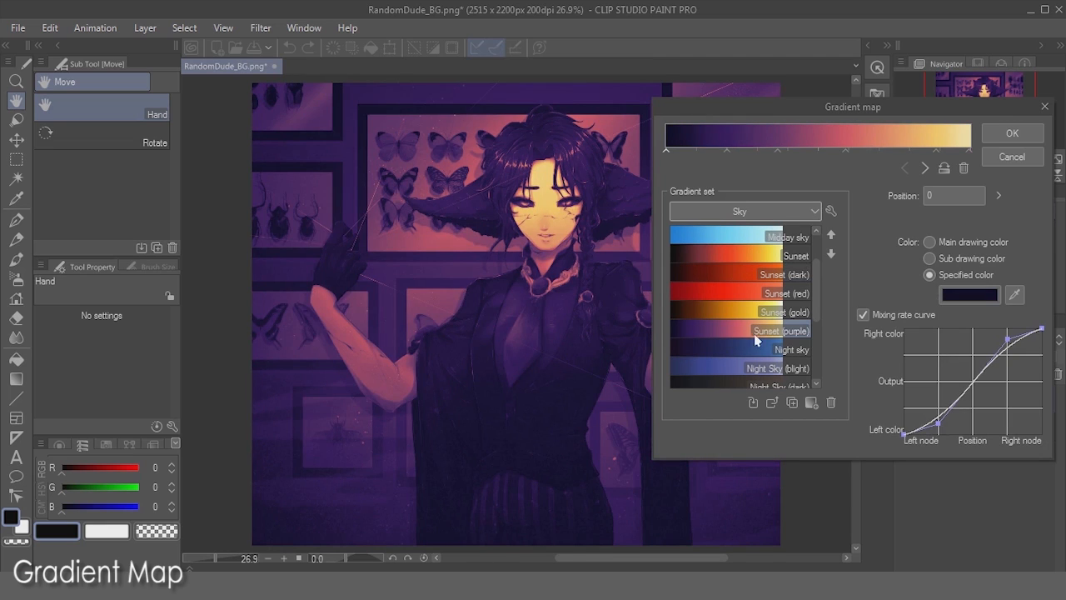
pyautogui.scroll(2, 815, 294)
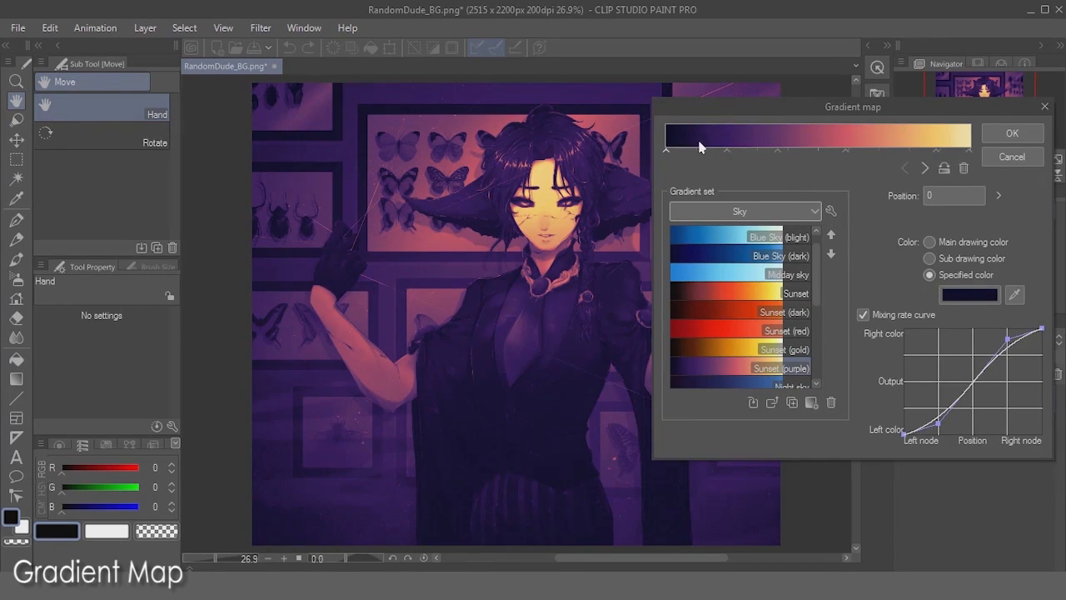
# - Try the gradient reversed, flip it back to its original direction, and confirm the gradient map
pyautogui.scroll(-1, 581, 214)
pyautogui.moveTo(581, 214); pyautogui.dragTo(517, 226)
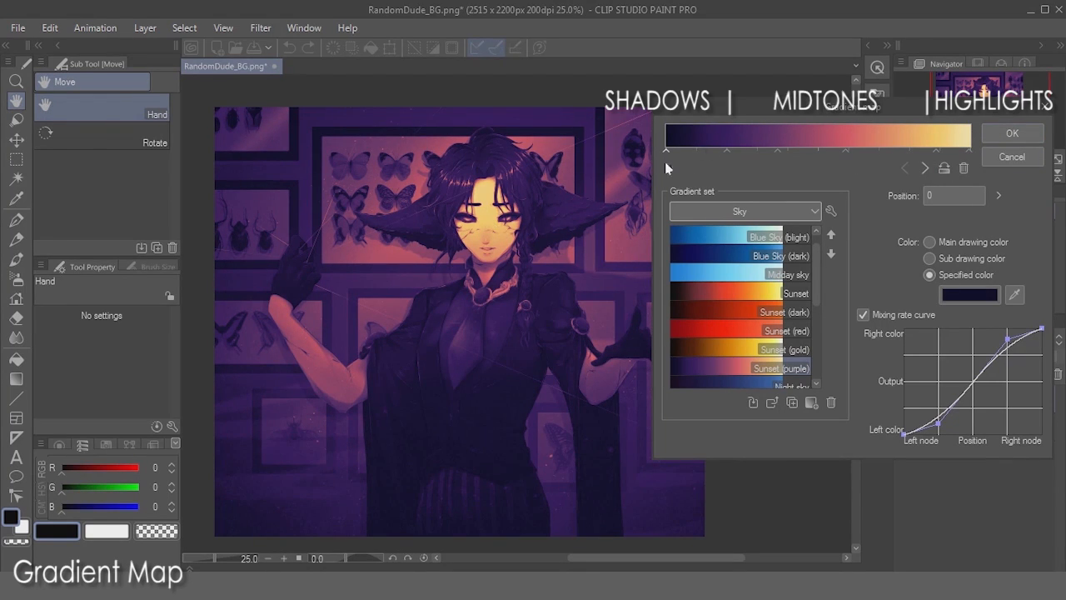
pyautogui.click(945, 172)
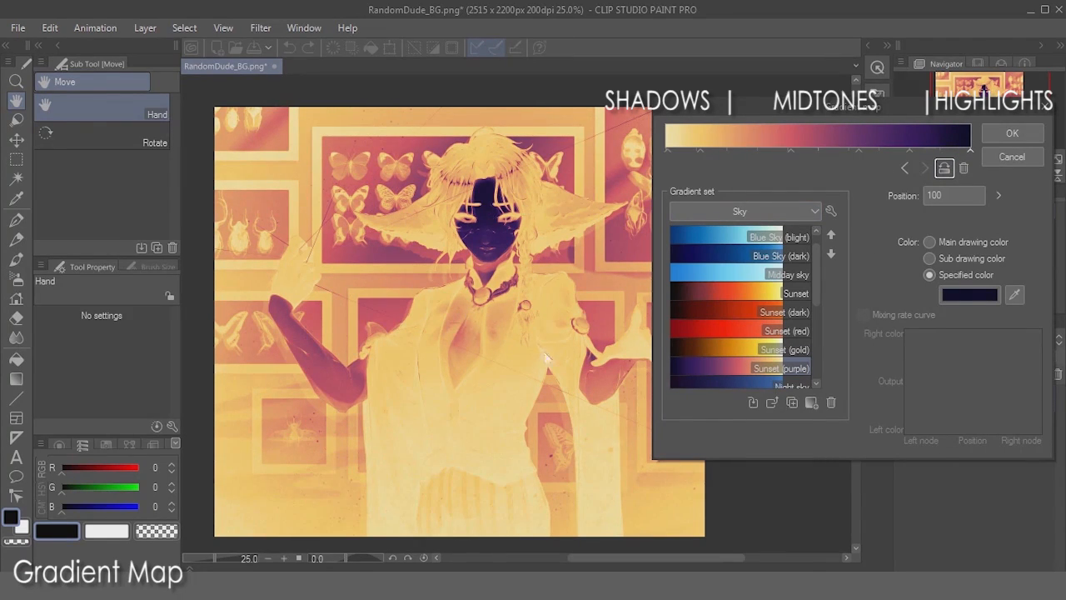
pyautogui.click(943, 167)
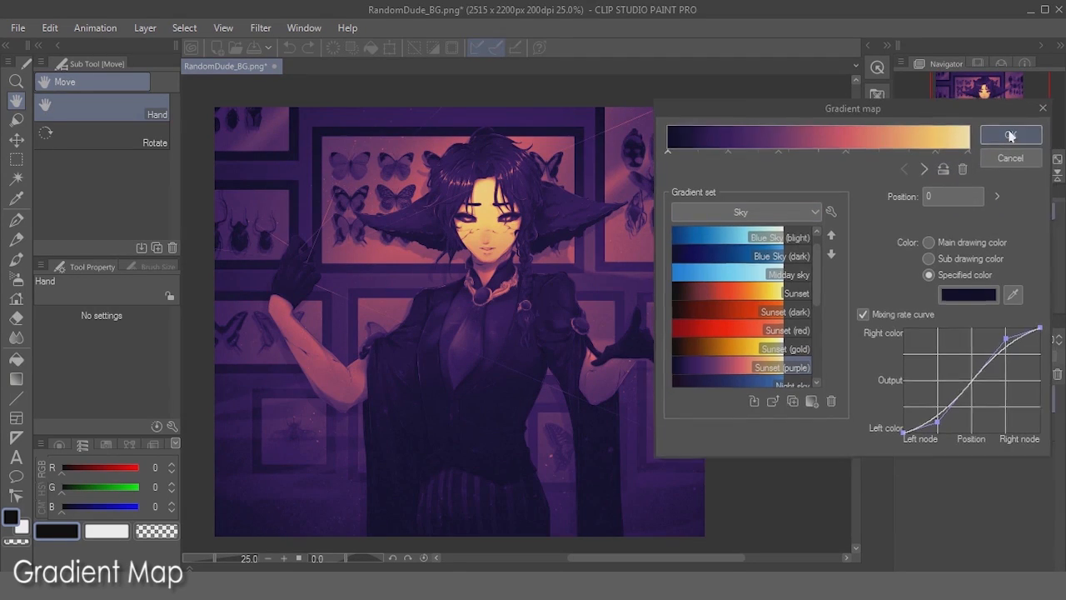
pyautogui.click(1012, 135)
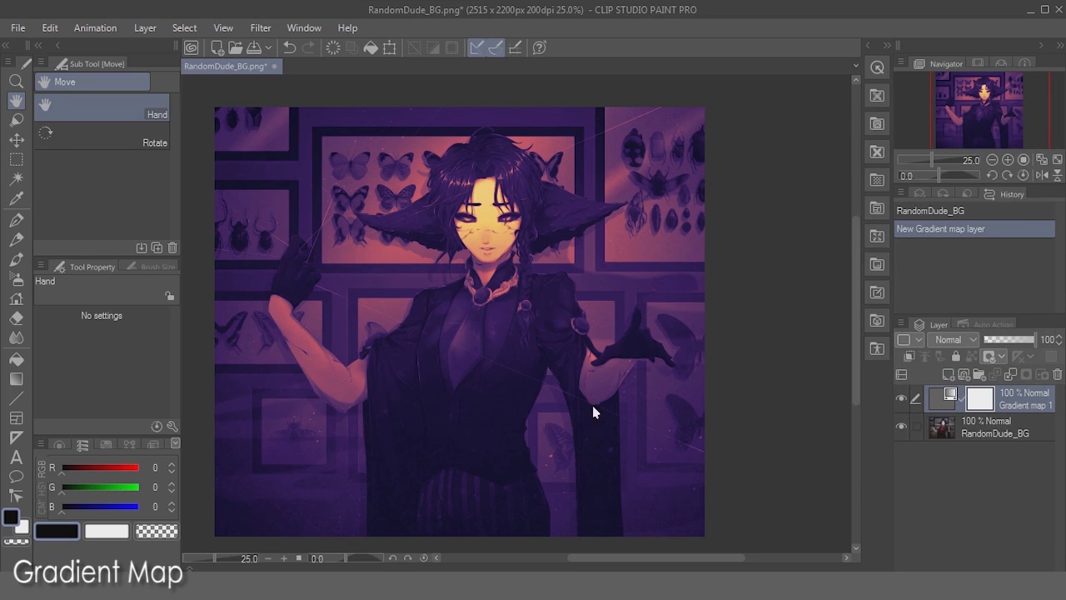
# - Set the Gradient map 1 layer's blending mode to Soft light and its opacity to 24%
pyautogui.click(951, 347)
pyautogui.click(959, 208)
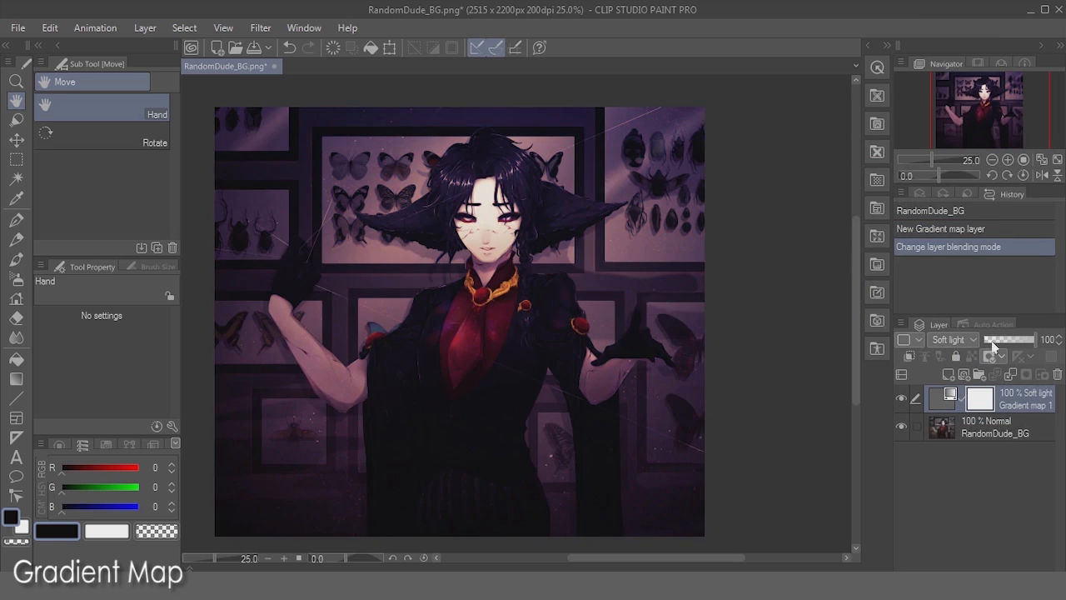
pyautogui.click(992, 341)
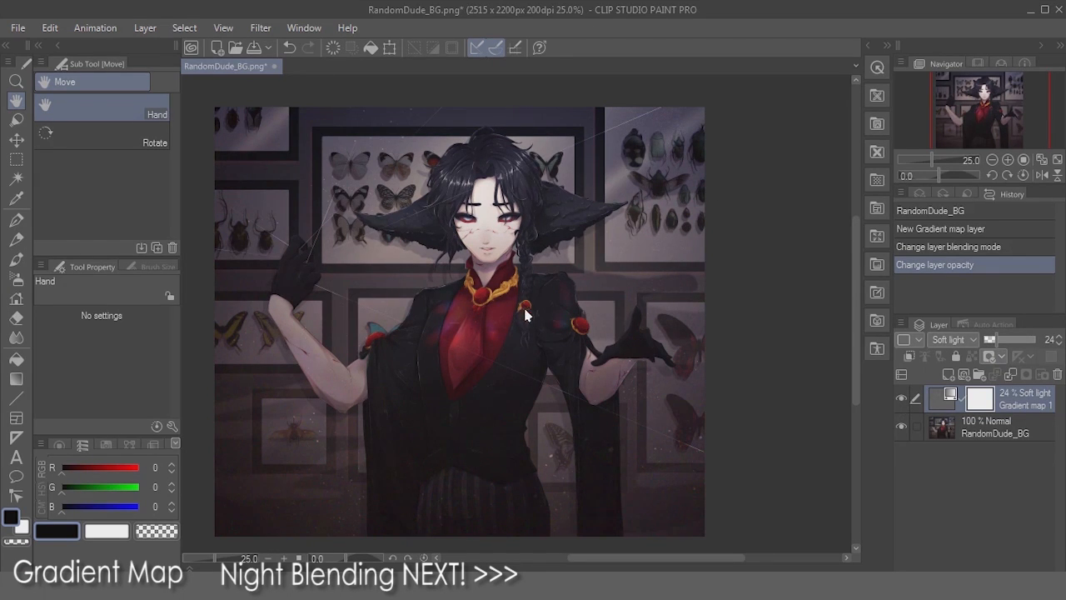
pyautogui.hotkey('ctrl', '0')
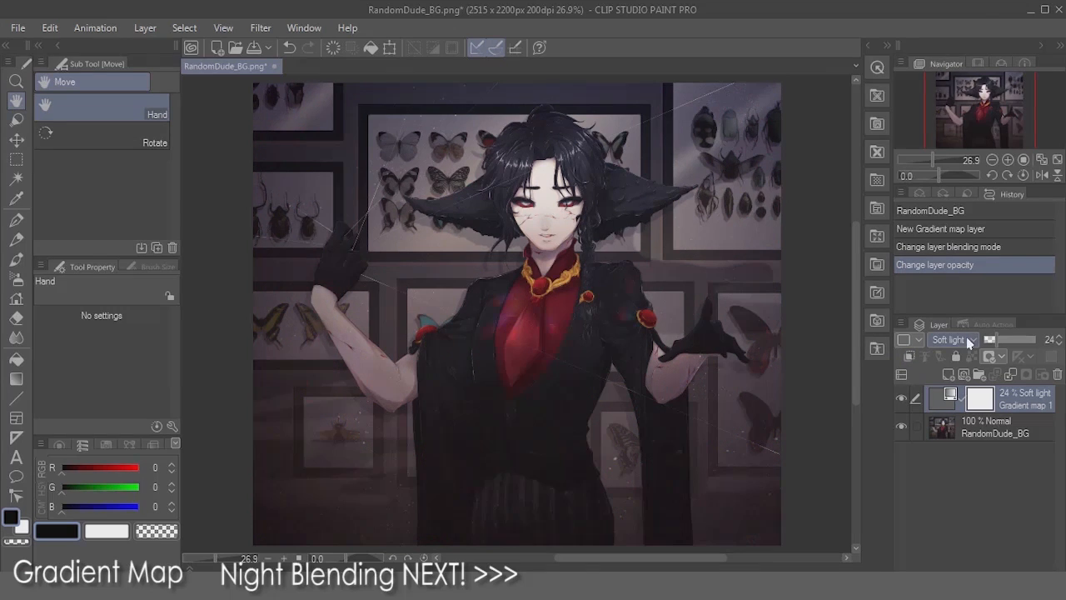
pyautogui.click(968, 342)
pyautogui.click(956, 29)
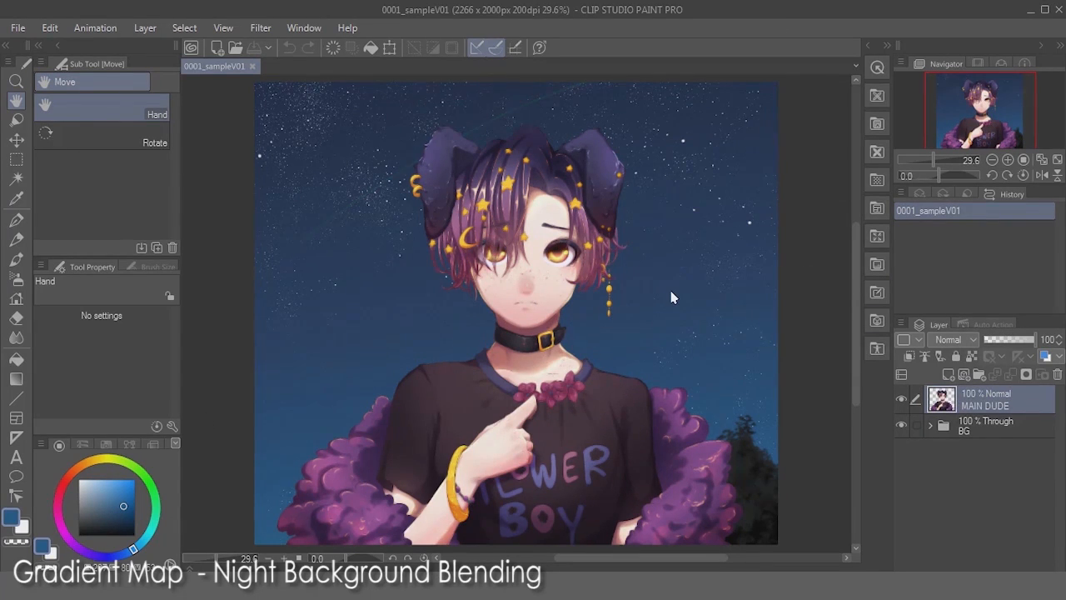
# - In 0001_sampleV01, add a Gradient map correction layer with the Sunset (red) gradient and clip it to the MAIN DUDE layer
pyautogui.click(144, 31)
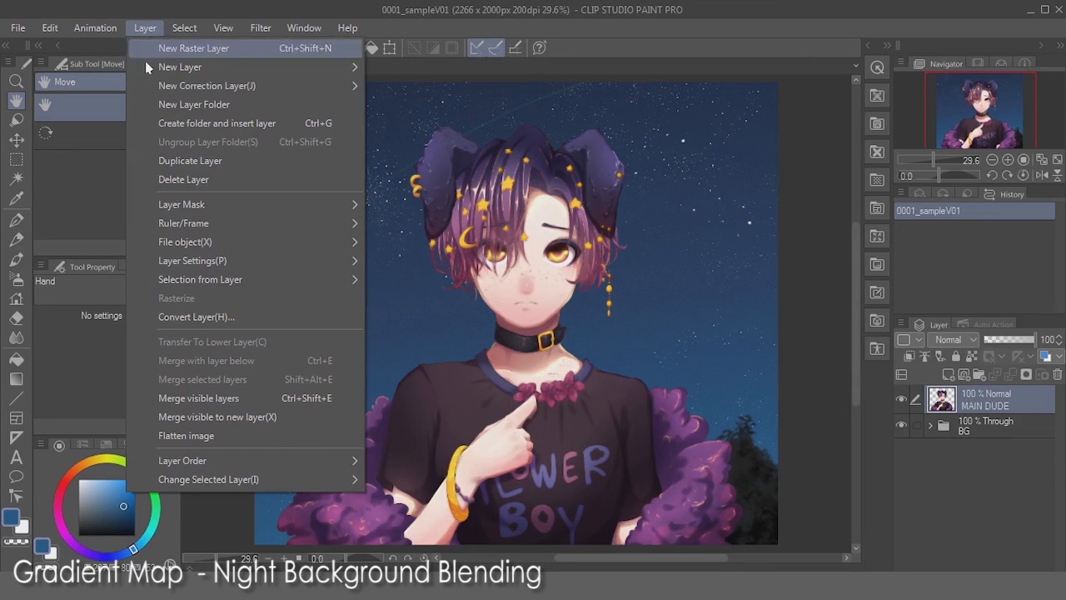
pyautogui.moveTo(158, 90)
pyautogui.click(426, 239)
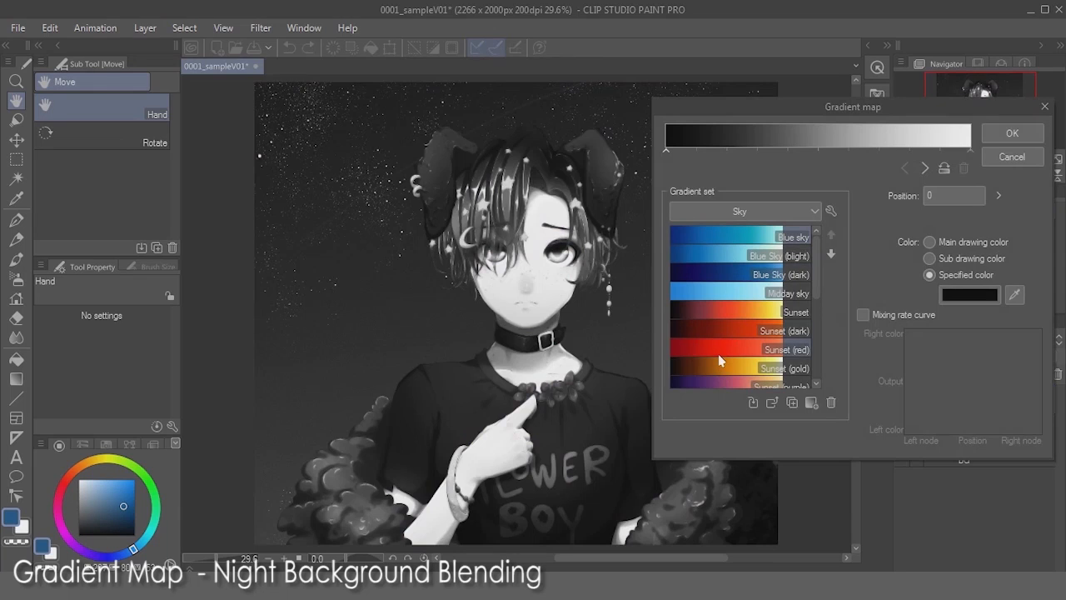
pyautogui.click(718, 353)
pyautogui.click(1012, 137)
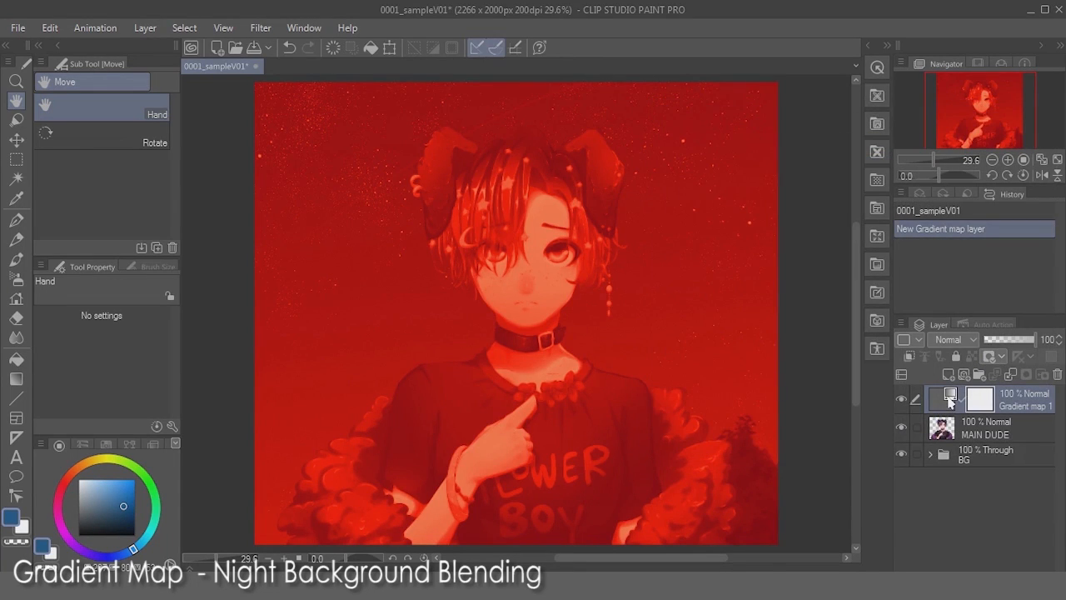
pyautogui.click(908, 358)
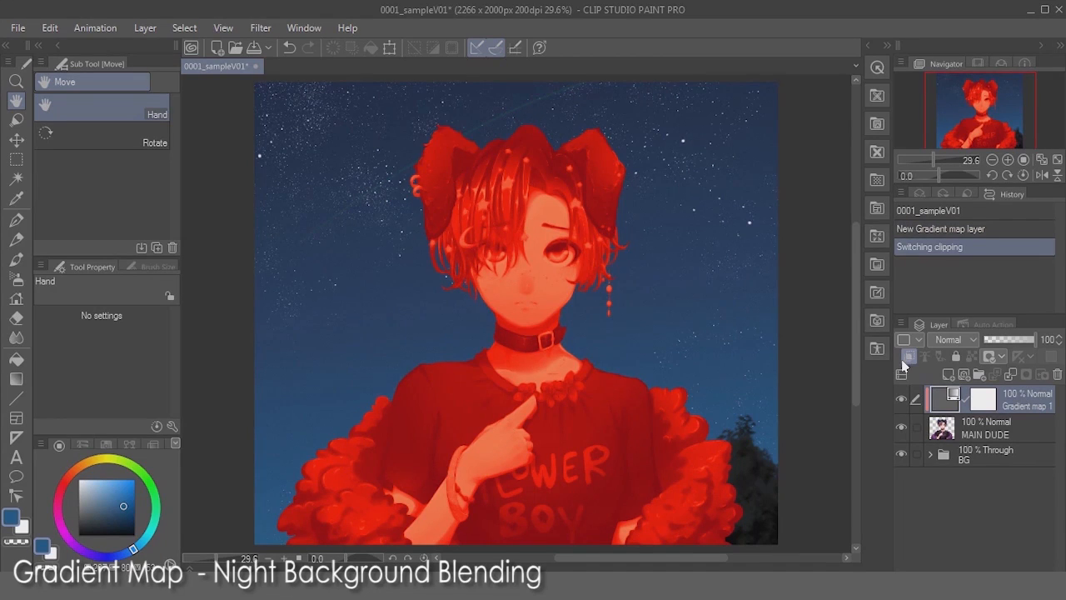
# - Reopen the Gradient map 1 settings and delete the DARK BG gradient from the Sky set
pyautogui.doubleClick(945, 401)
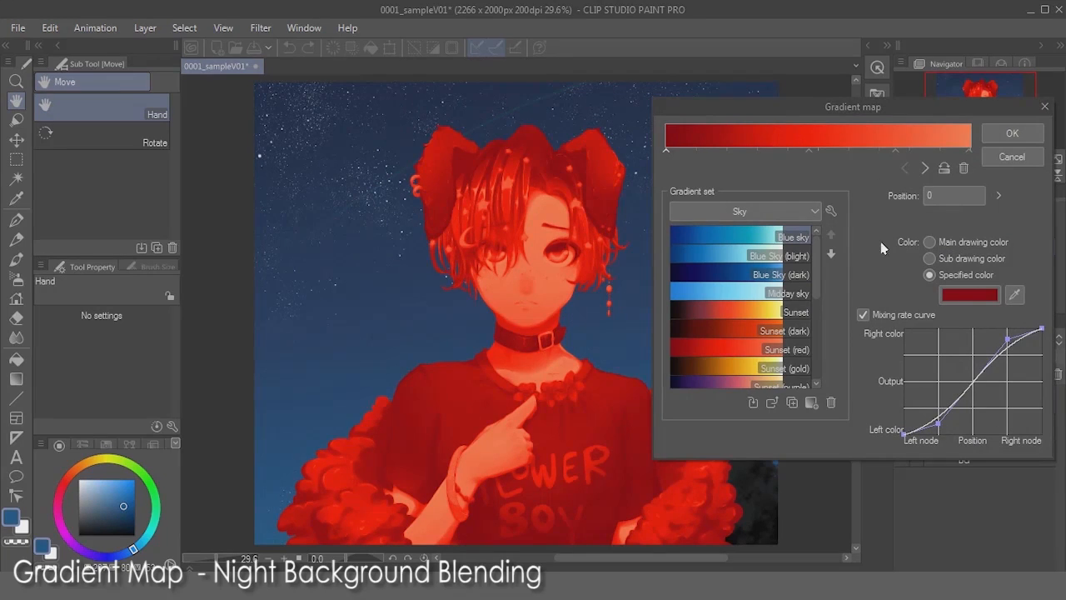
pyautogui.scroll(-5, 733, 308)
pyautogui.click(754, 382)
pyautogui.click(830, 402)
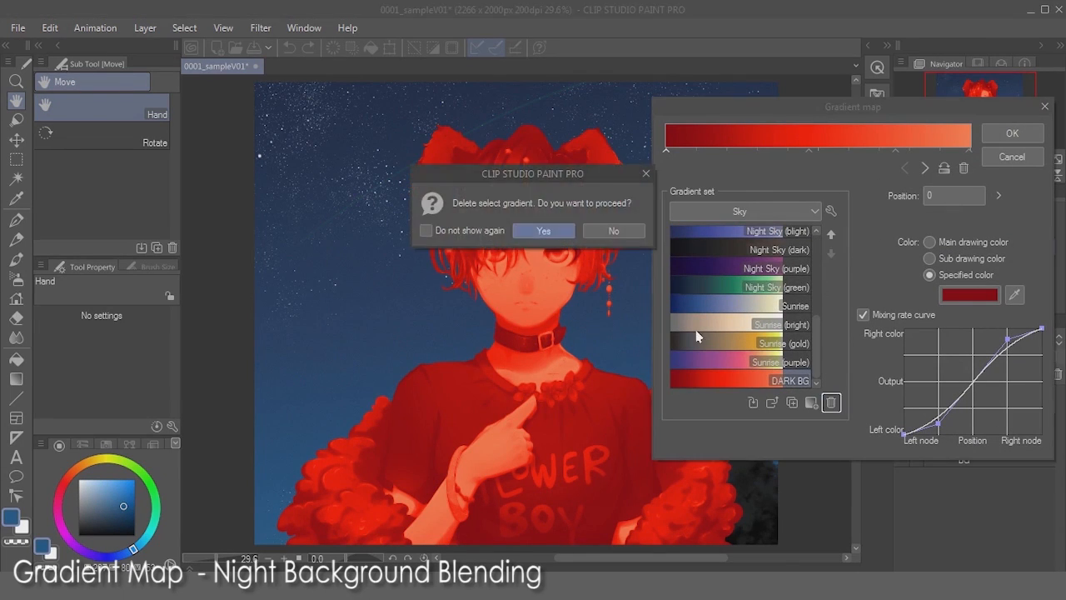
pyautogui.click(543, 231)
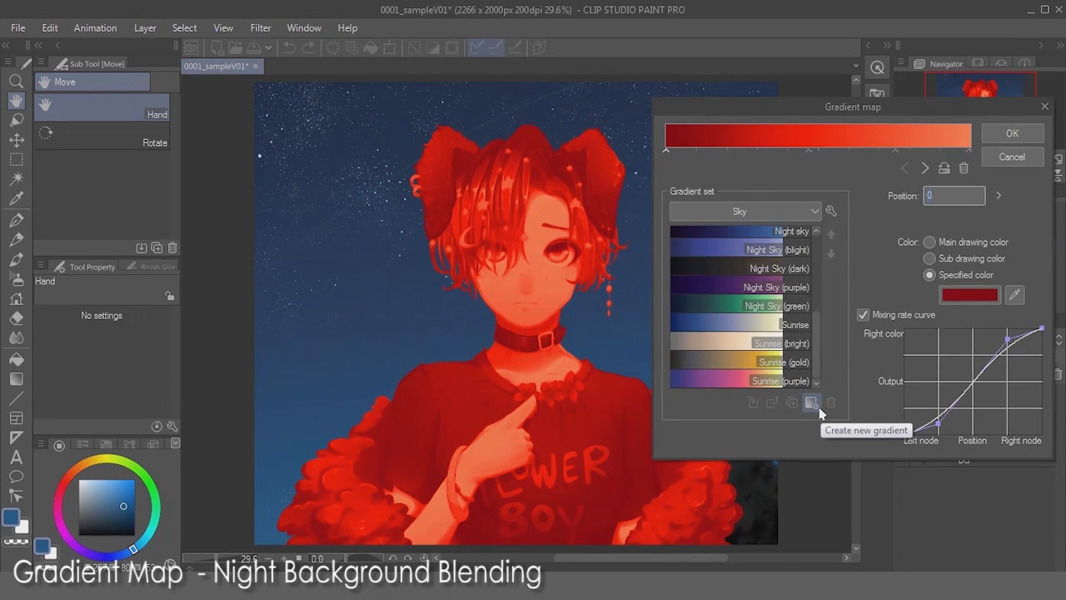
# - Create a new gradient named NIGHT SKY in the Sky set
pyautogui.click(819, 408)
pyautogui.write('N')
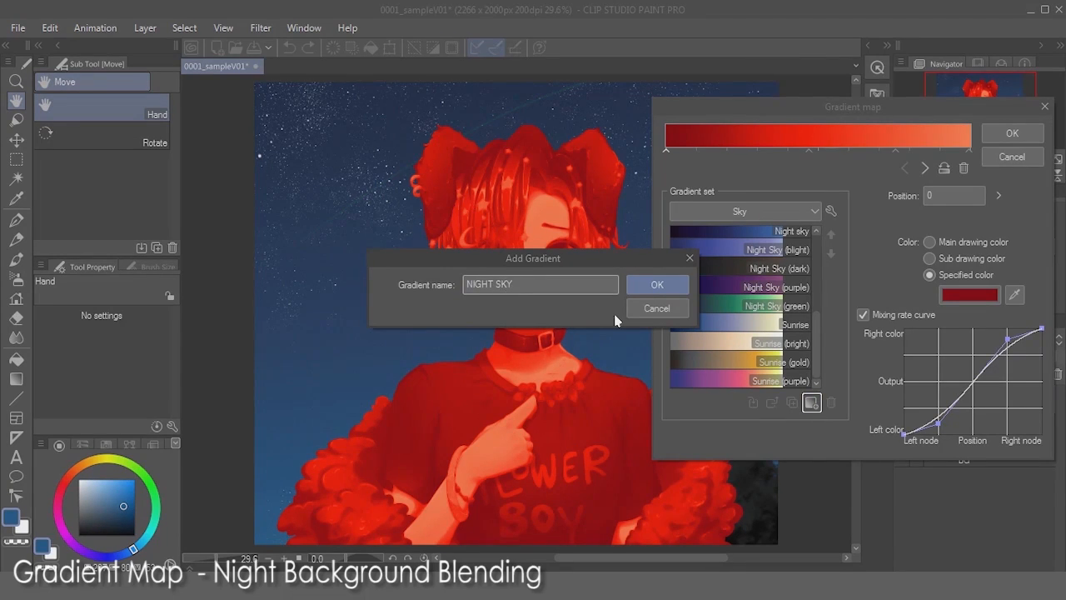
pyautogui.write('IGHT SKY')
pyautogui.press('Return')
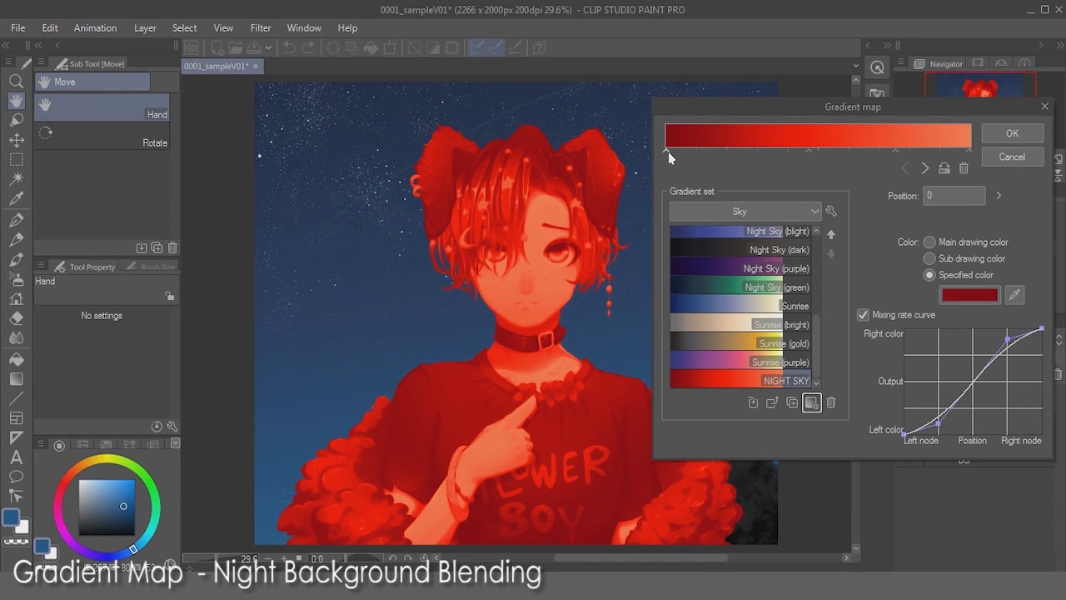
# - Set the gradient node at position 0 to the dark blue (1B2741) sampled from the upper night sky
pyautogui.click(988, 298)
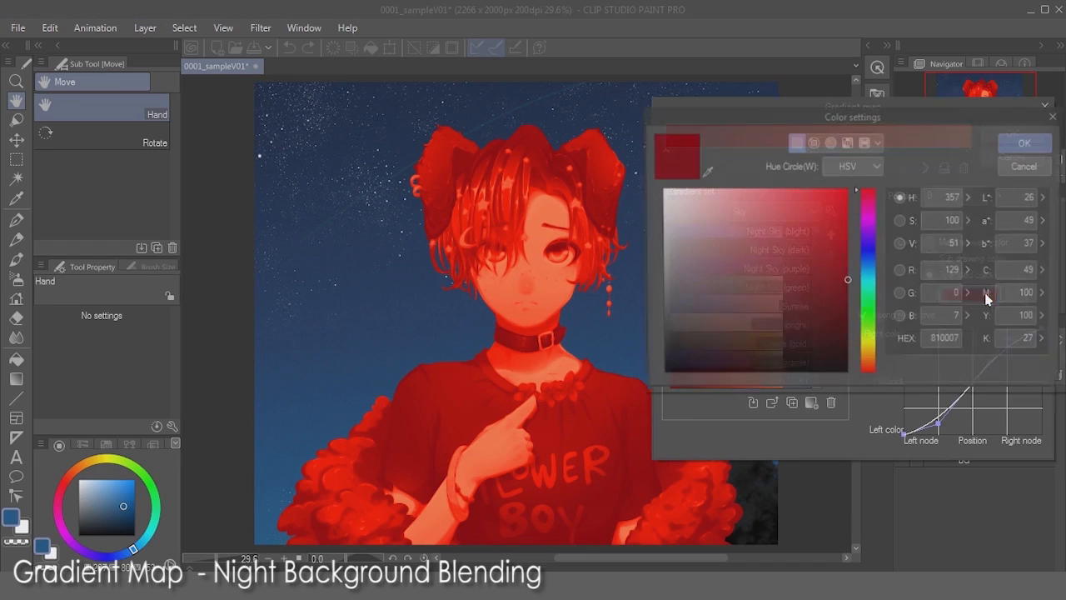
pyautogui.click(705, 170)
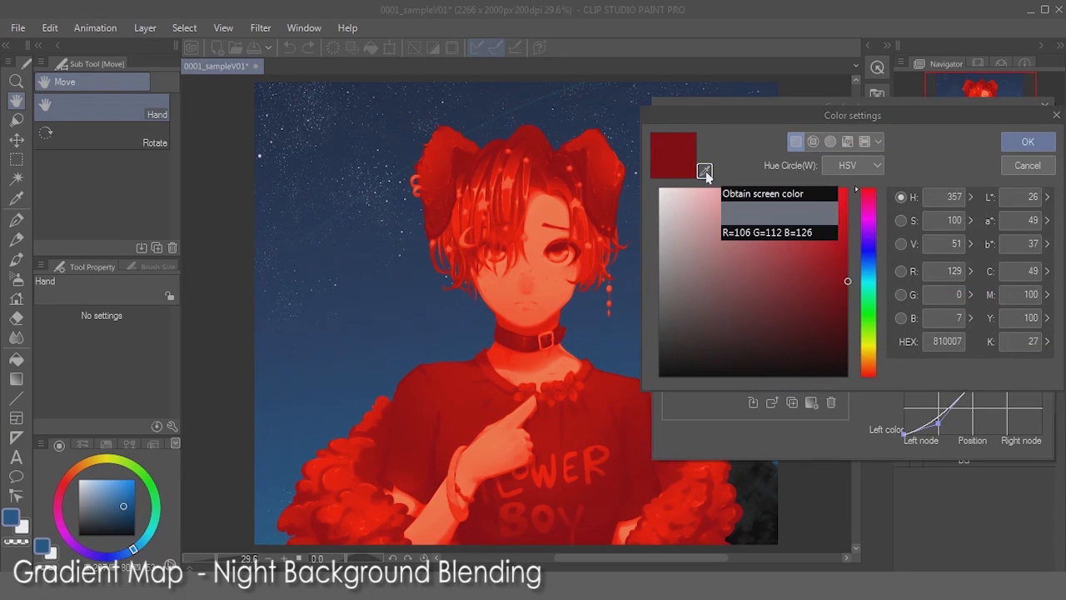
pyautogui.click(525, 90)
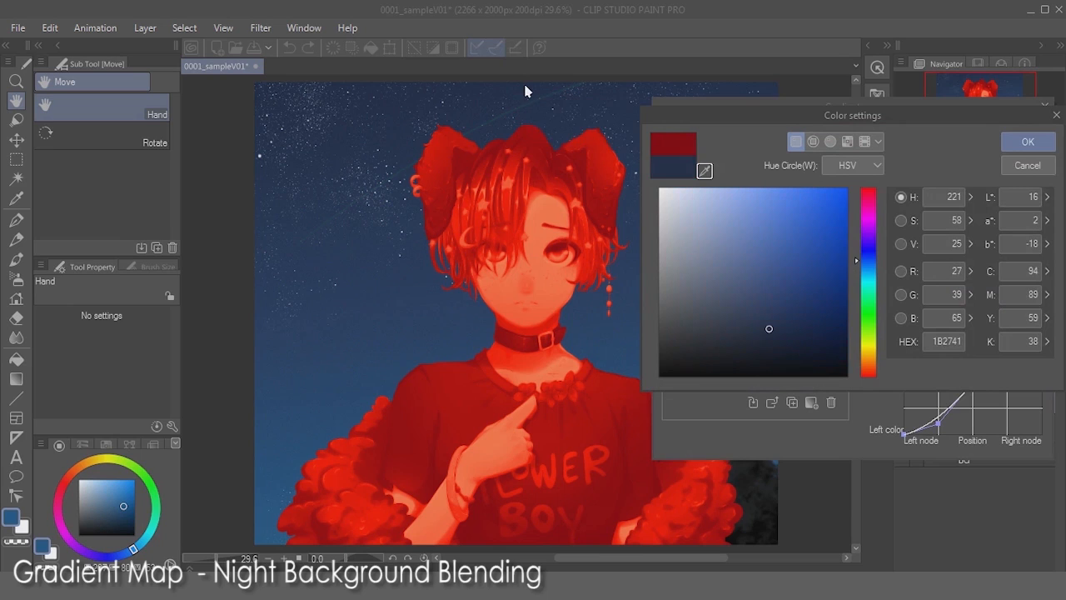
pyautogui.click(1025, 143)
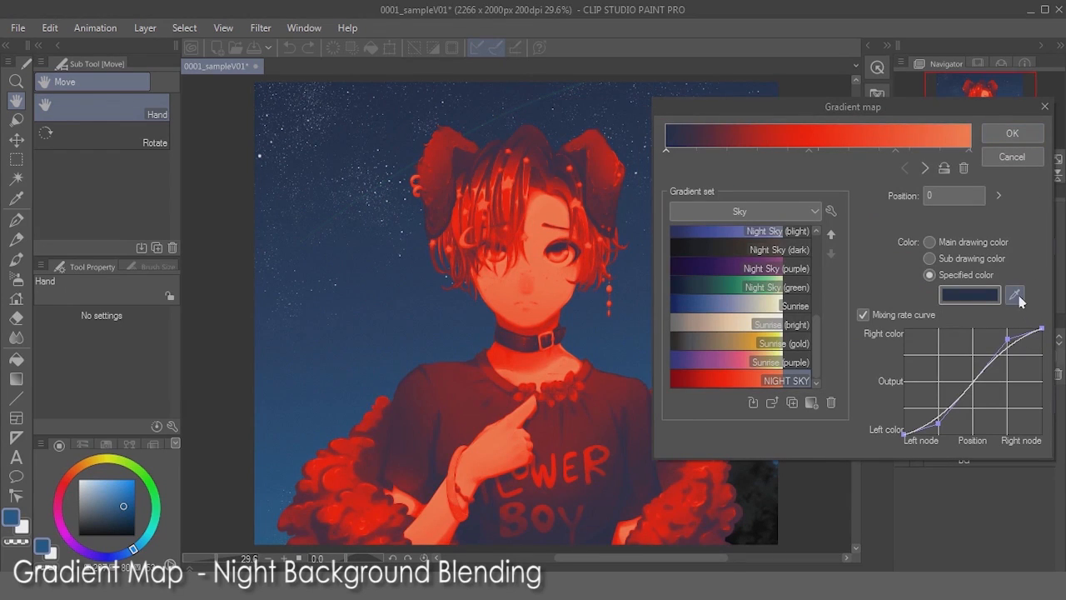
# - Recolor the gradient node at position 47 with the blue sampled from the sky beside the character
pyautogui.click(809, 150)
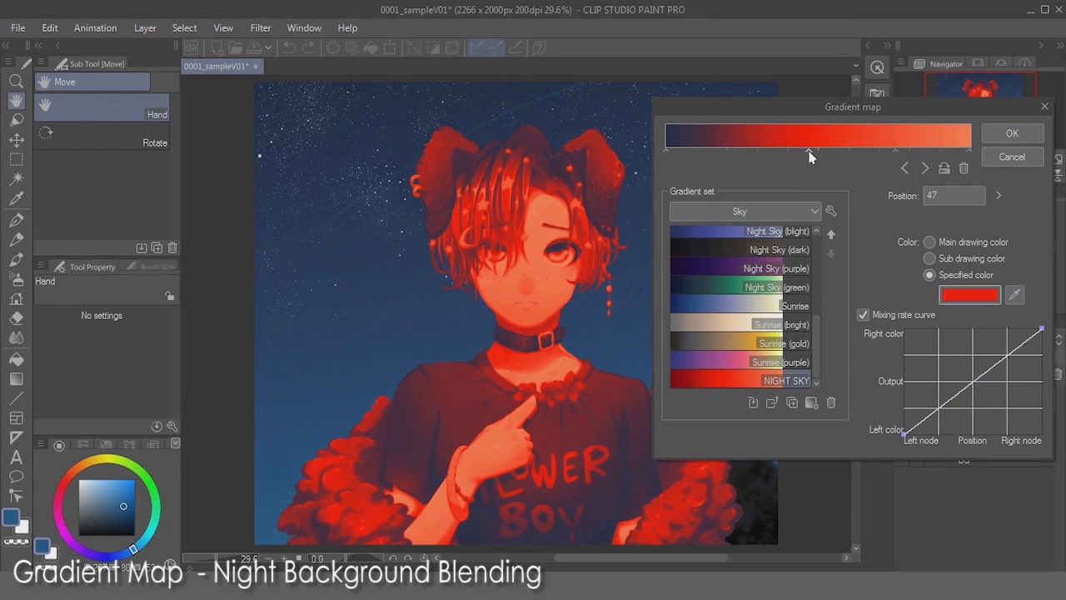
pyautogui.click(1015, 295)
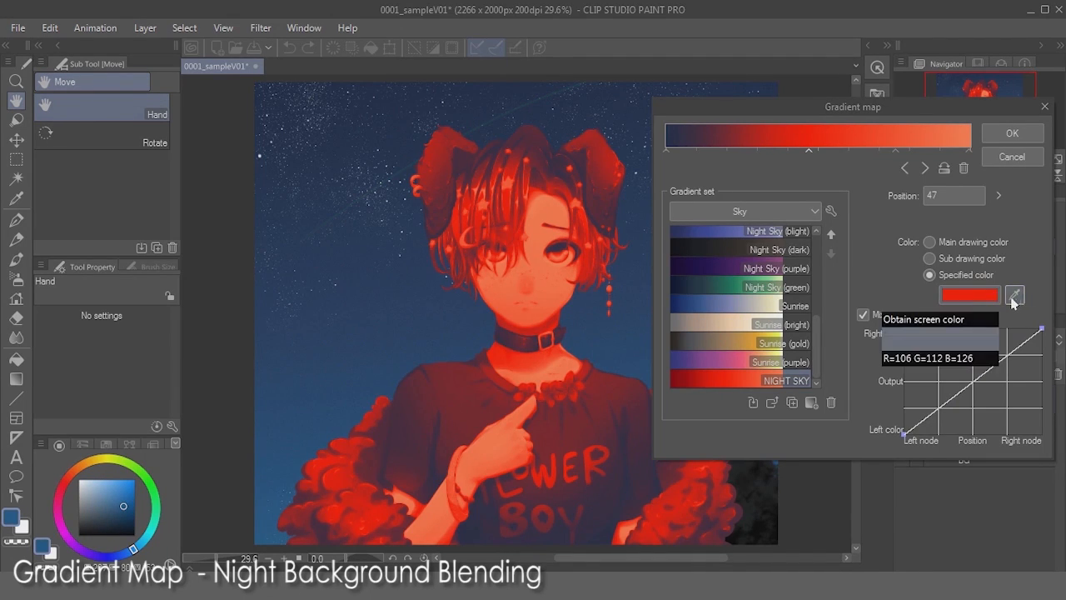
pyautogui.click(359, 269)
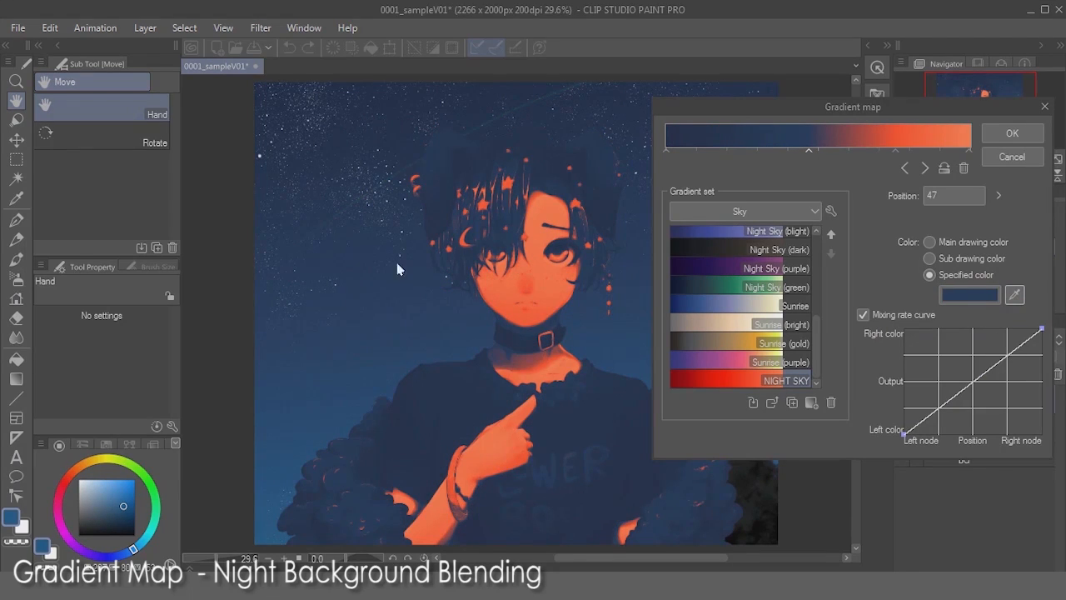
# - Recolor the gradient node at position 75 with the blue sampled from the sky near the horizon
pyautogui.click(896, 153)
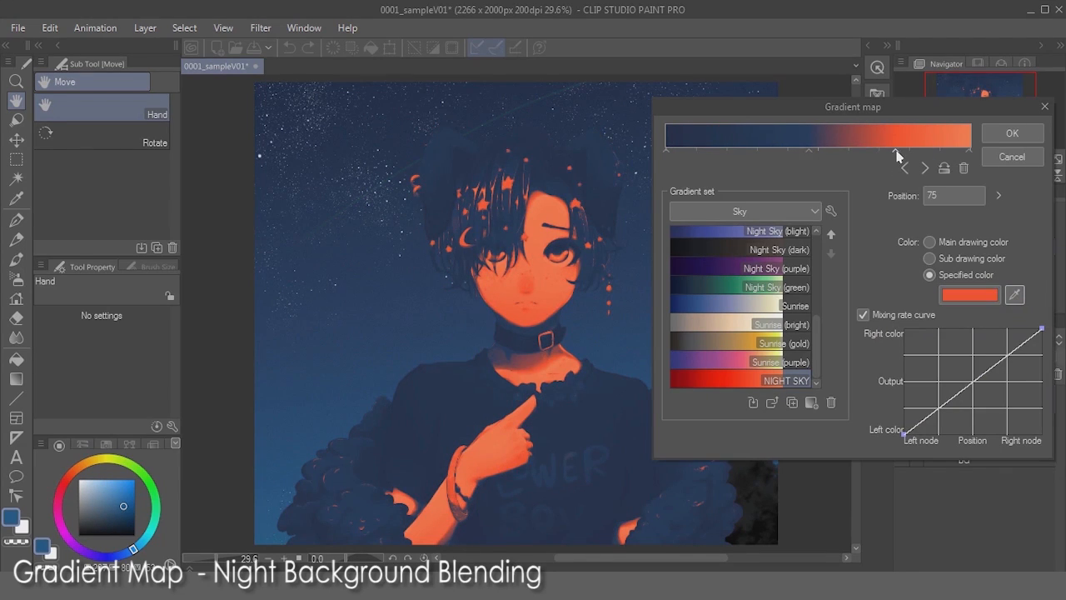
pyautogui.click(1015, 296)
pyautogui.click(263, 545)
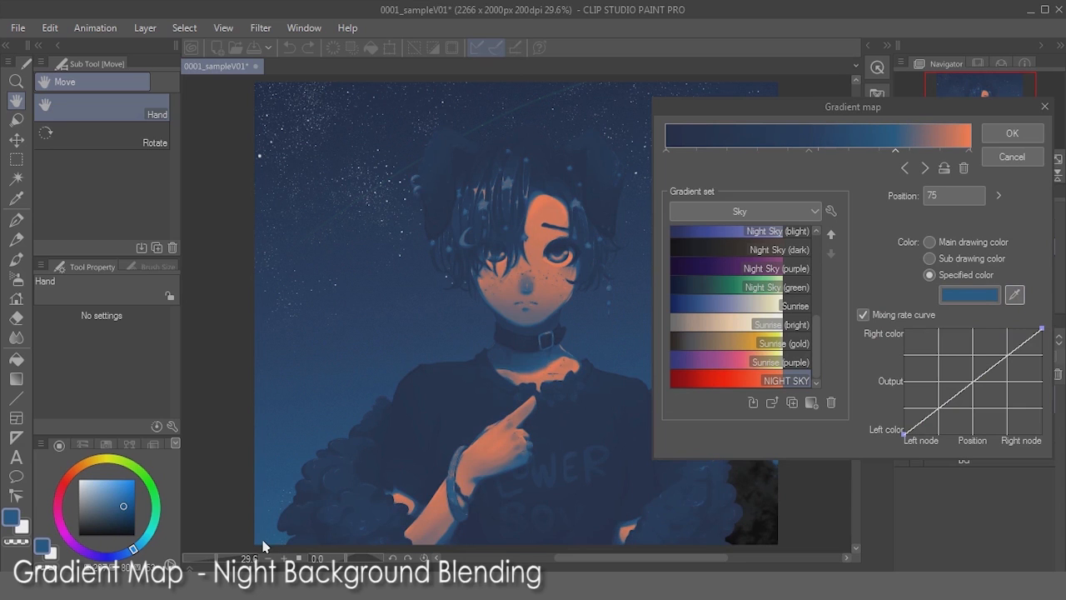
# - Recolor the gradient node at position 100 with a slightly brightened blue sampled from the lowest part of the sky, and apply the gradient map
pyautogui.click(970, 152)
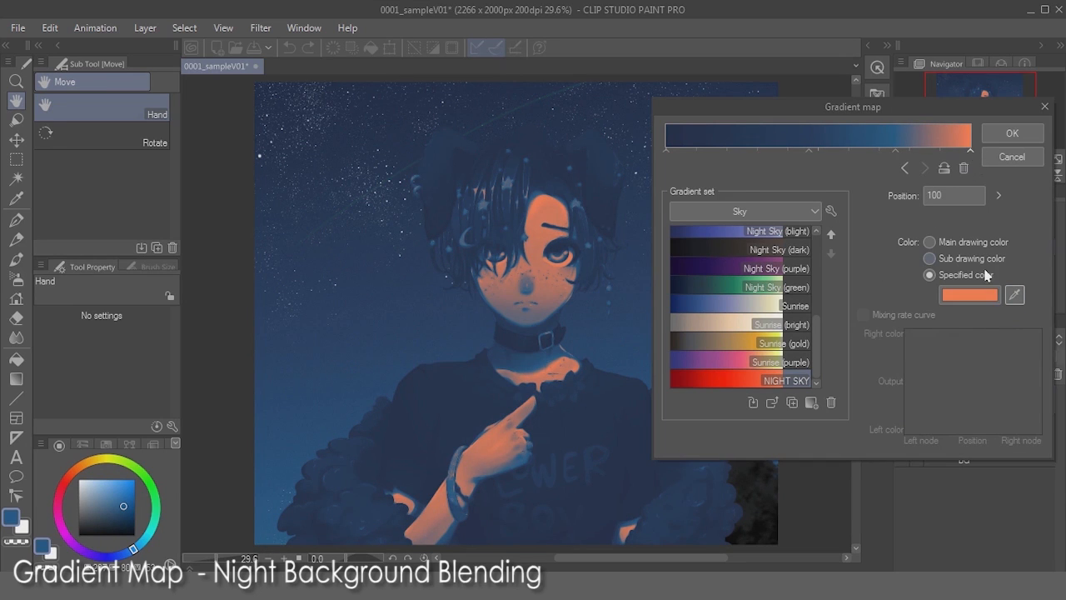
pyautogui.click(1014, 297)
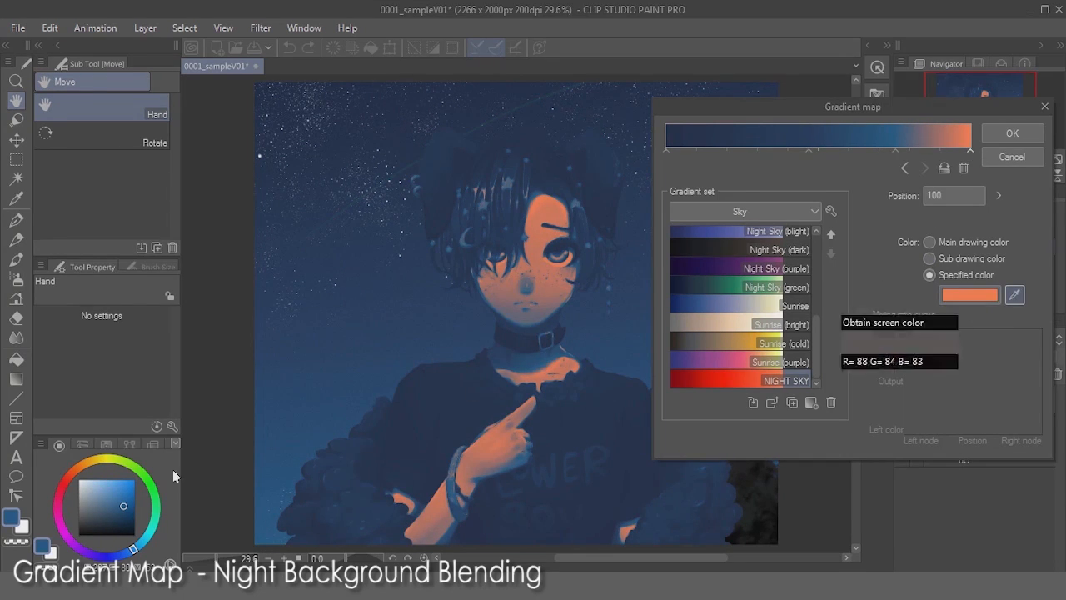
pyautogui.click(266, 544)
pyautogui.click(971, 294)
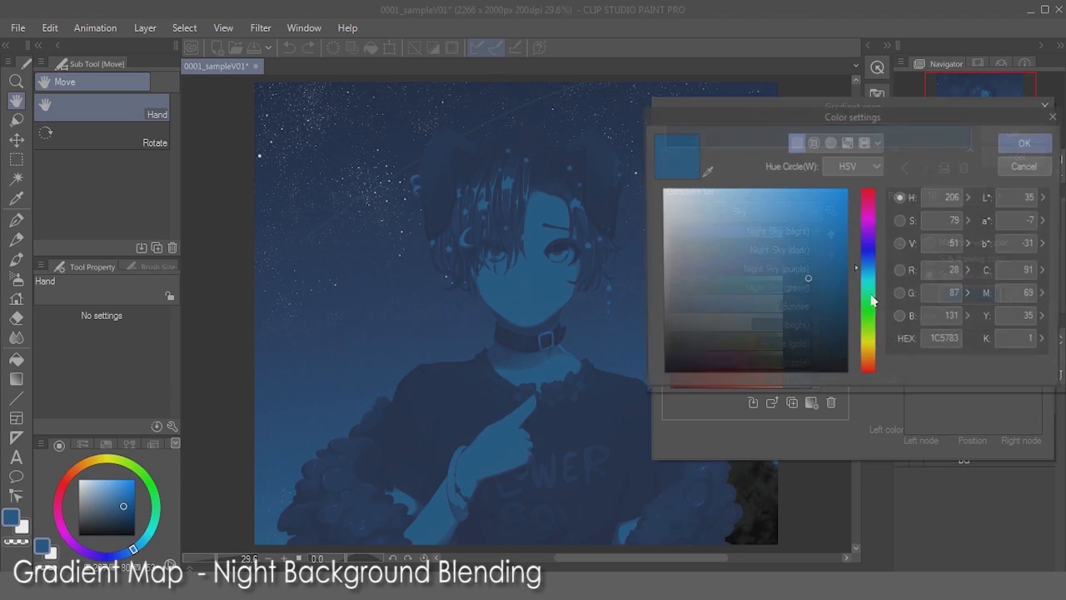
pyautogui.click(1021, 142)
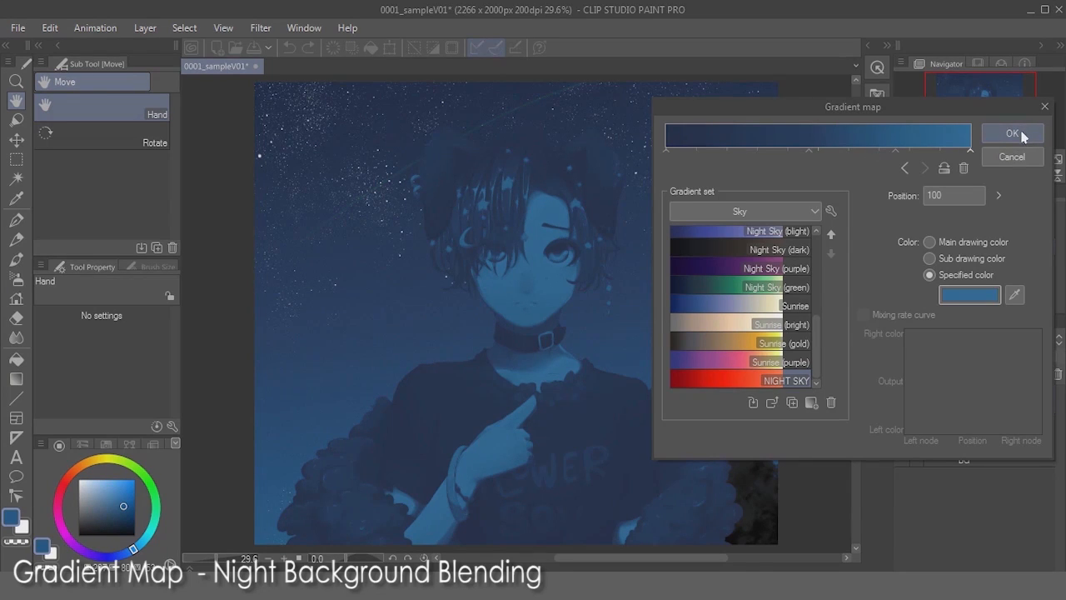
pyautogui.click(1012, 133)
# - Set the Gradient map 1 layer to Multiply blending and its opacity to 48
pyautogui.click(955, 339)
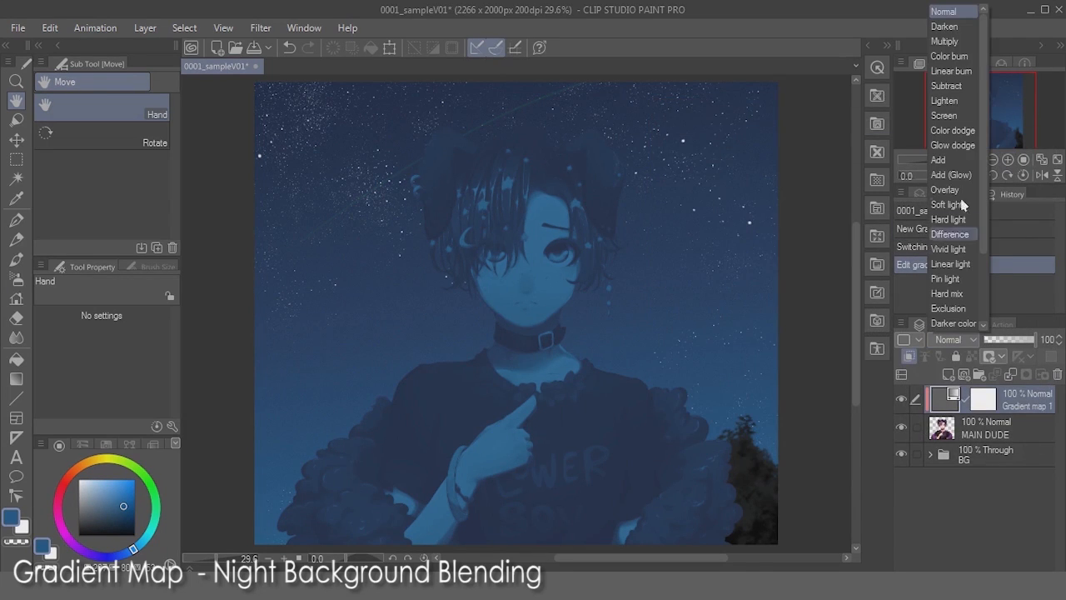
pyautogui.click(949, 41)
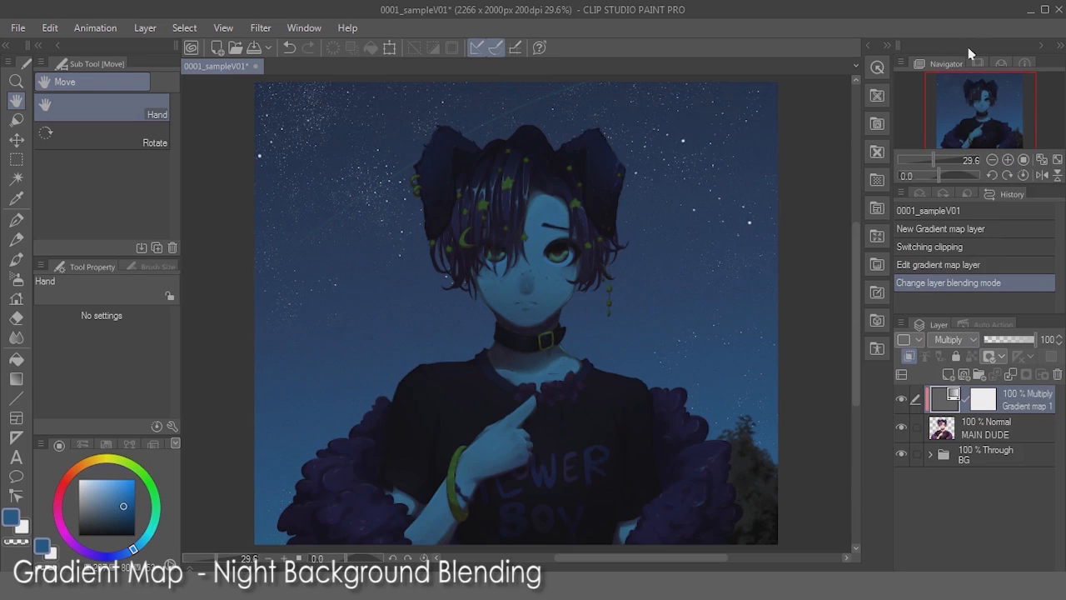
pyautogui.click(1010, 341)
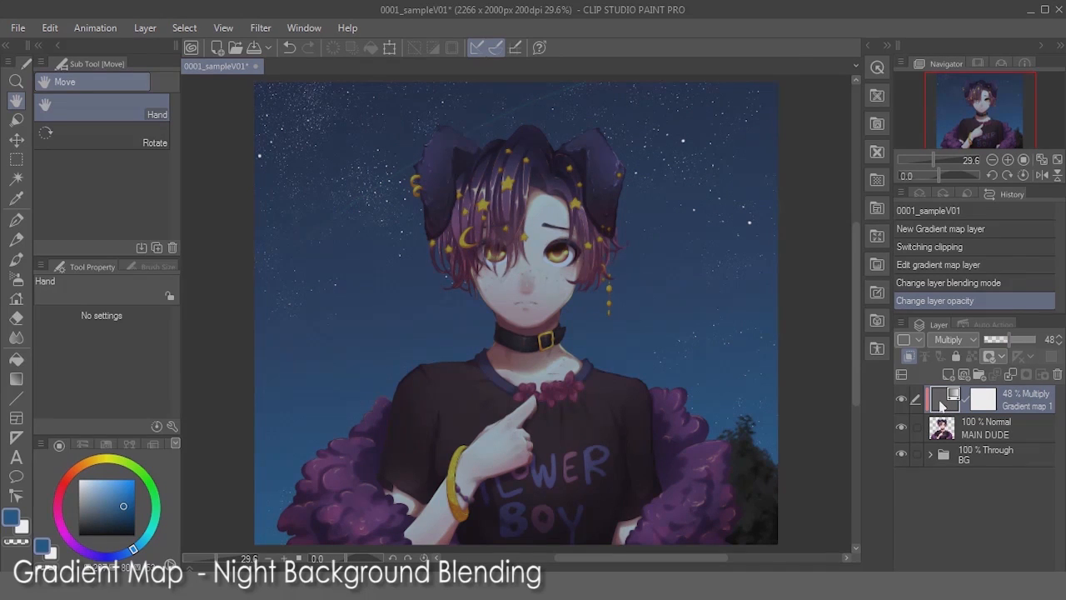
# - Add a raster layer clipped to the character and choose a brush color based on the teal-blue of the lower sky, around 2C6C86
pyautogui.hotkey('ctrl', 'shift', 'n')
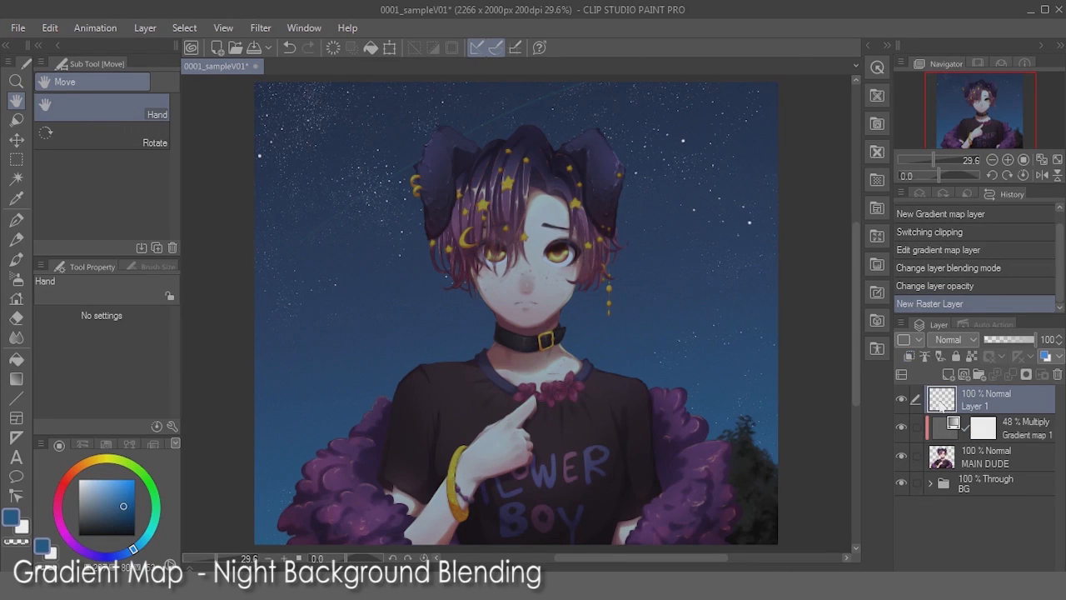
pyautogui.click(908, 356)
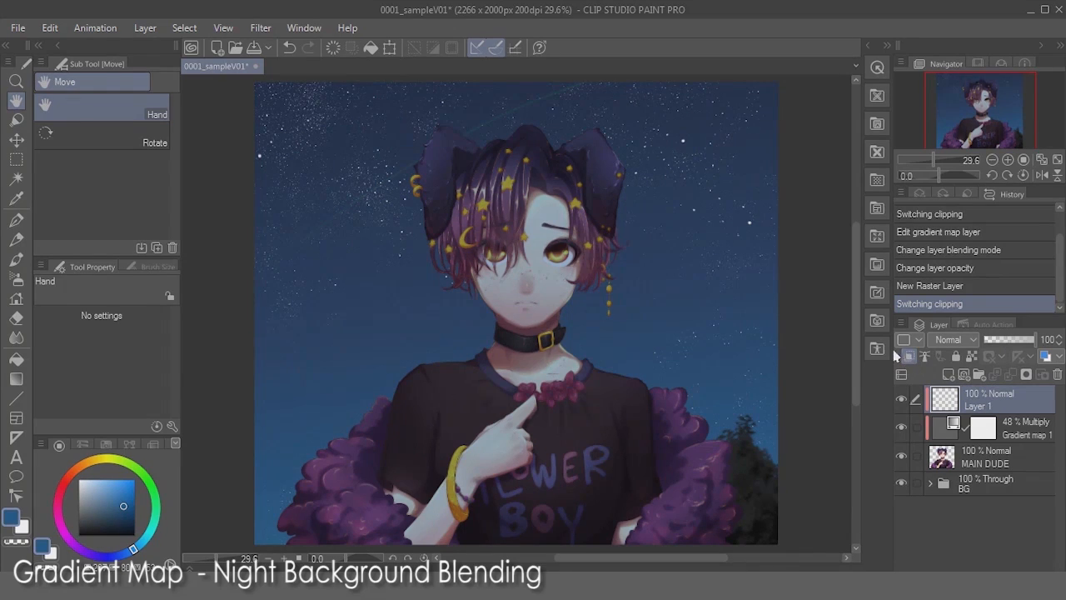
pyautogui.press('b')
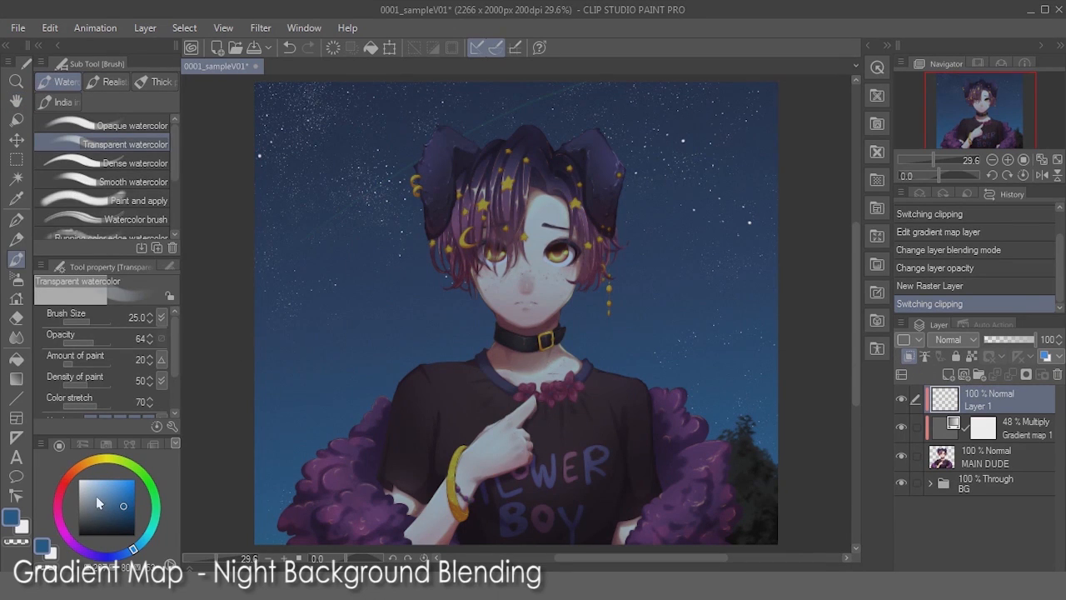
pyautogui.click(79, 480)
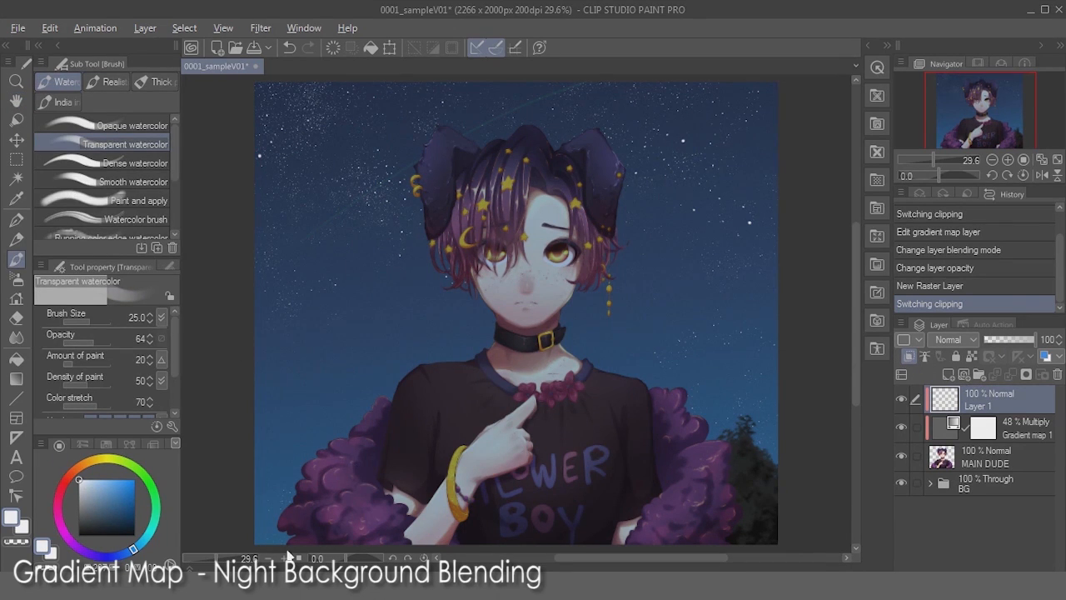
pyautogui.rightClick(261, 542)
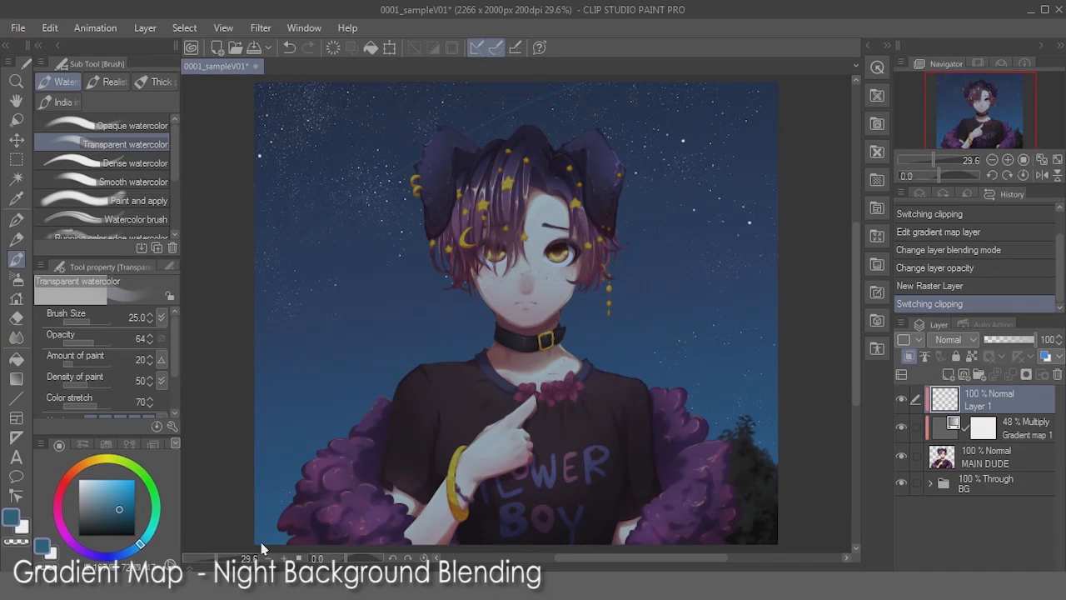
pyautogui.click(42, 547)
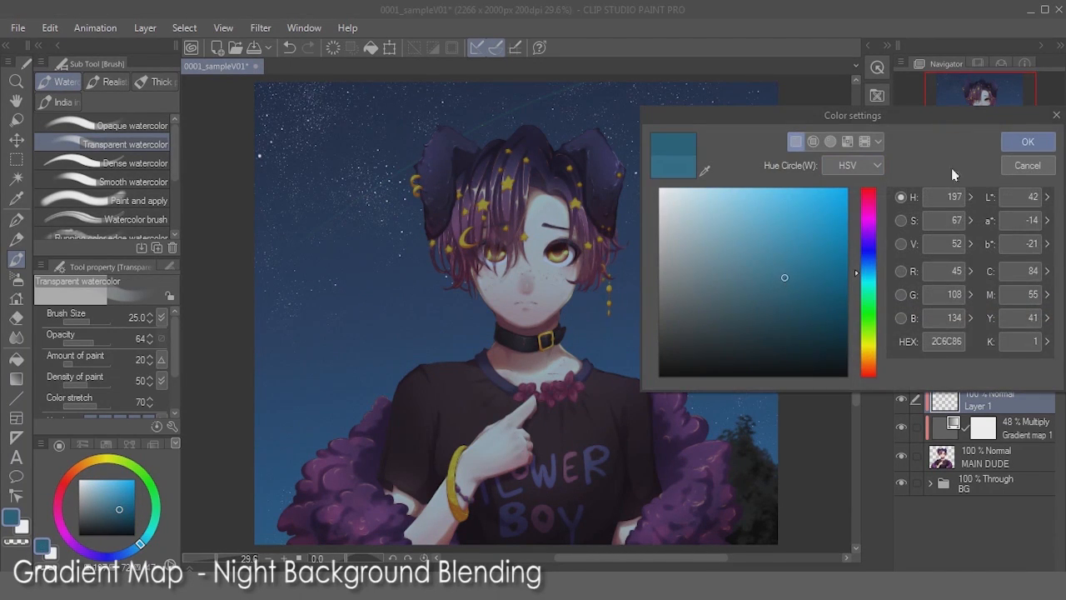
pyautogui.click(1027, 142)
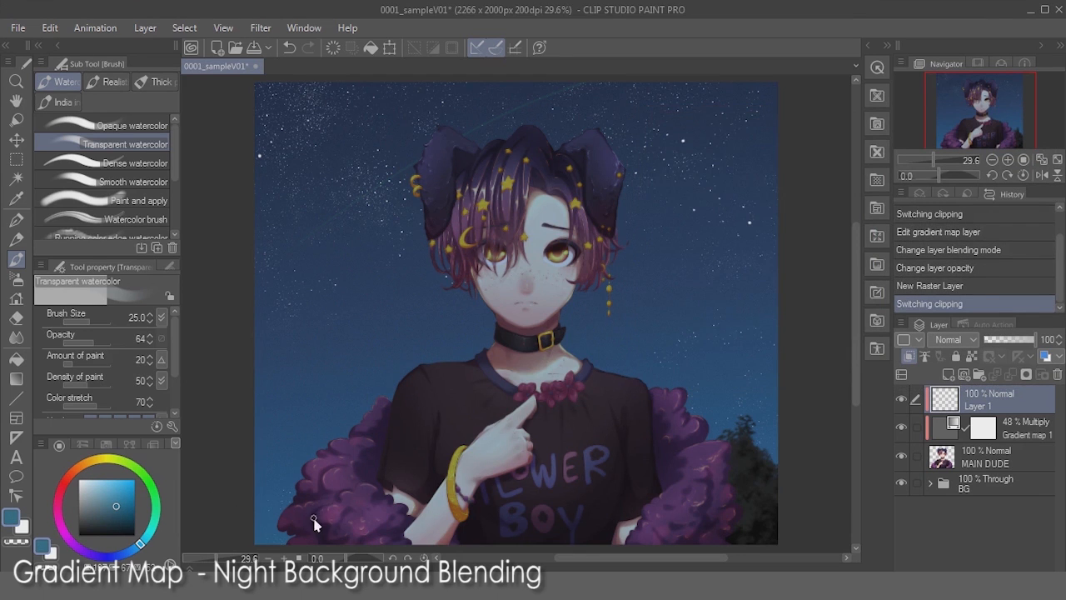
# - Paint a thin teal-blue rim light along the character's outline with the Hard airbrush at size 10, and soften it with Blend
pyautogui.scroll(6, 313, 518)
pyautogui.press('space')
pyautogui.moveTo(298, 519); pyautogui.dragTo(293, 278)
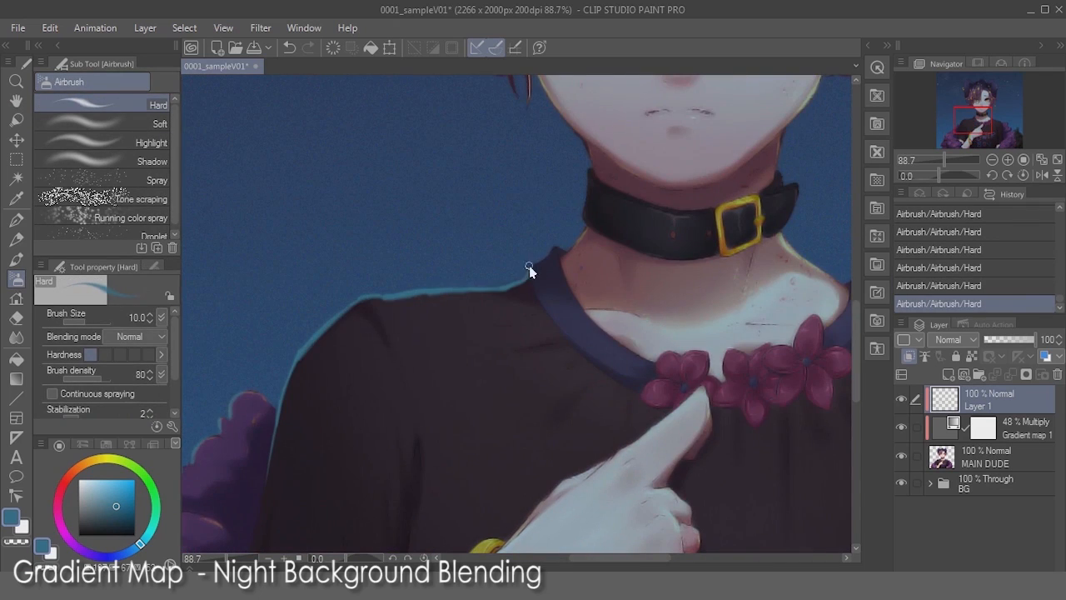
pyautogui.press('space')
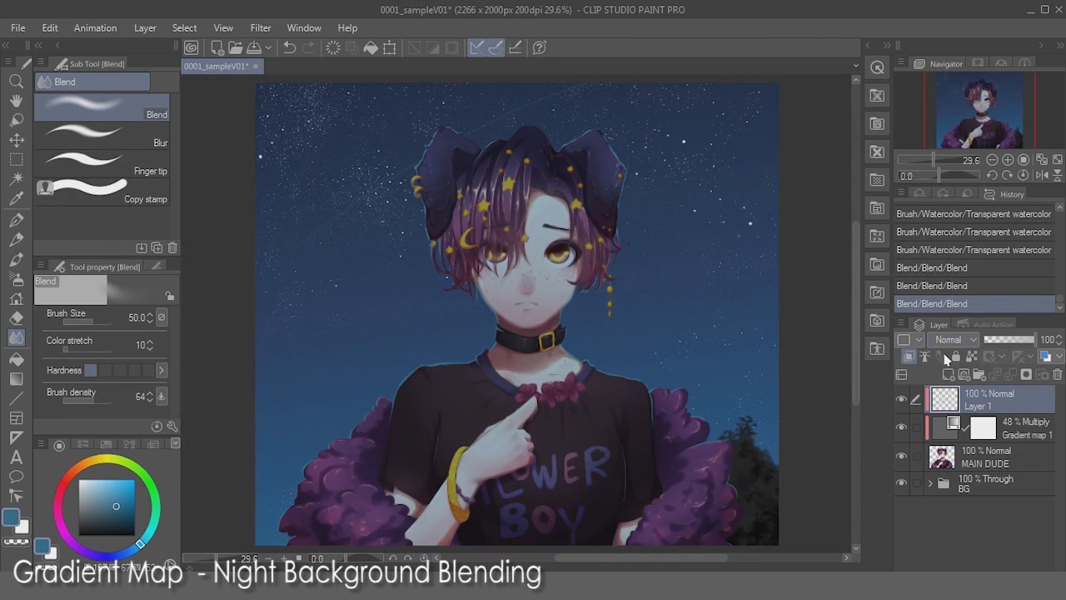
# - Set the rim light layer to Add (Glow) blending and its opacity to 70
pyautogui.click(950, 339)
pyautogui.click(951, 176)
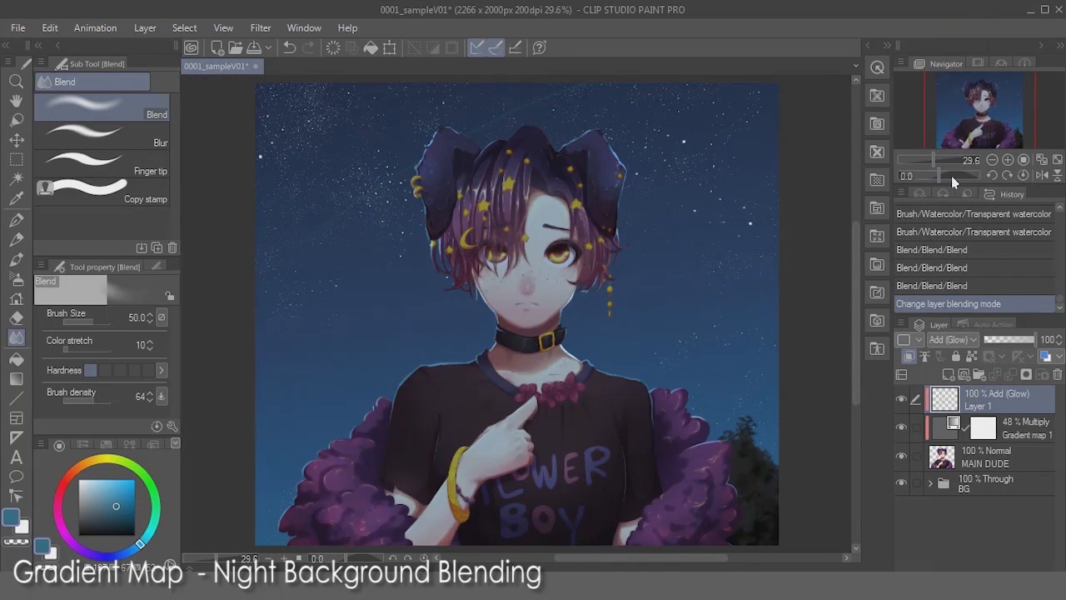
pyautogui.click(1016, 341)
pyautogui.moveTo(1020, 344); pyautogui.dragTo(1022, 345)
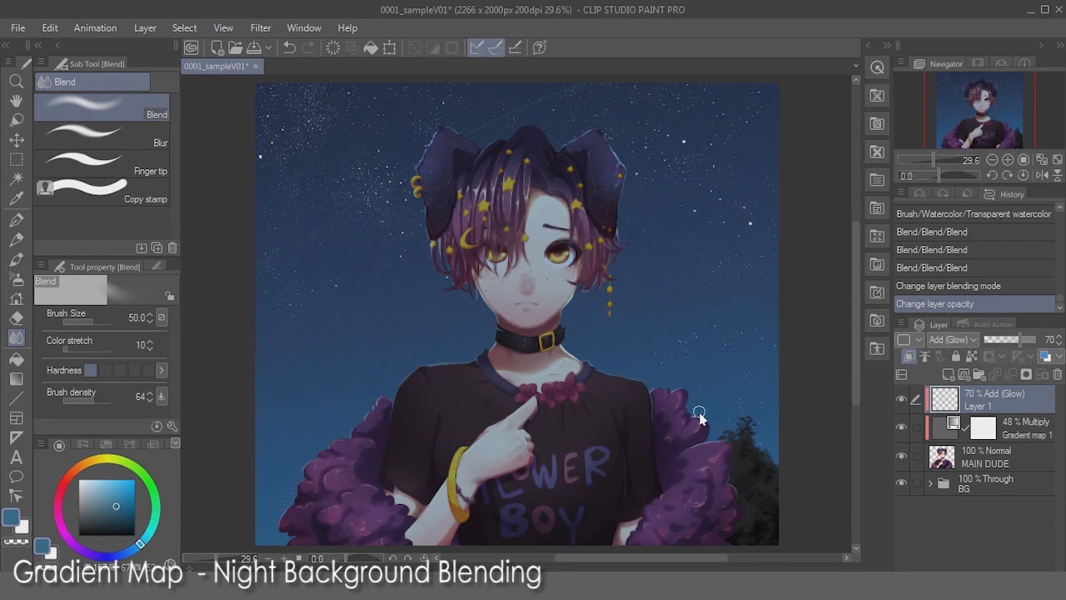
# - Reopen the Gradient map 1 settings, move the first gradient node to position 19, and add a near-black node at position 0
pyautogui.doubleClick(948, 433)
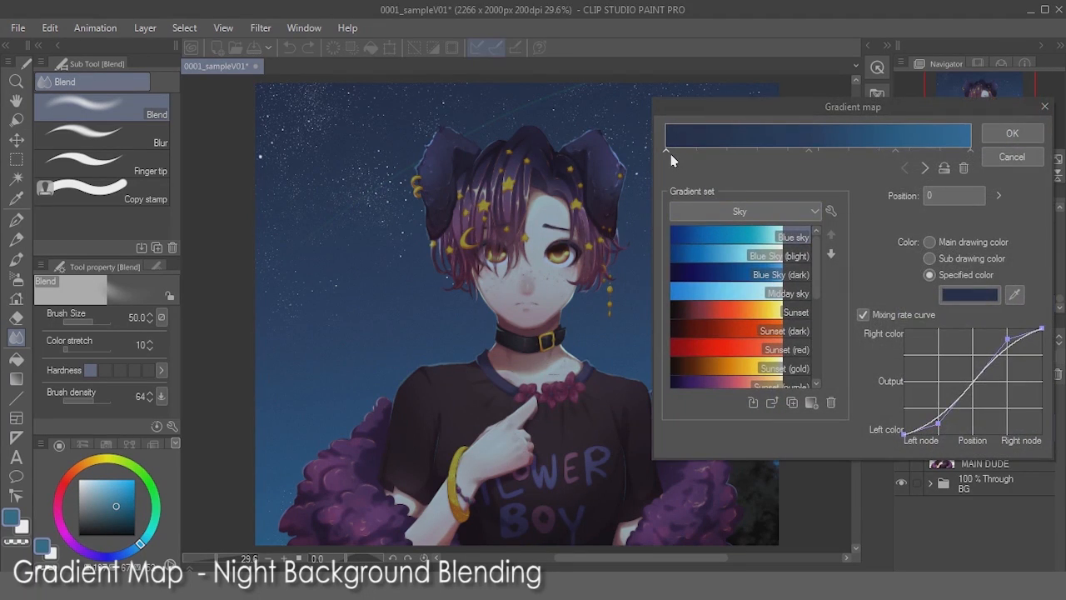
pyautogui.moveTo(698, 157); pyautogui.dragTo(723, 159)
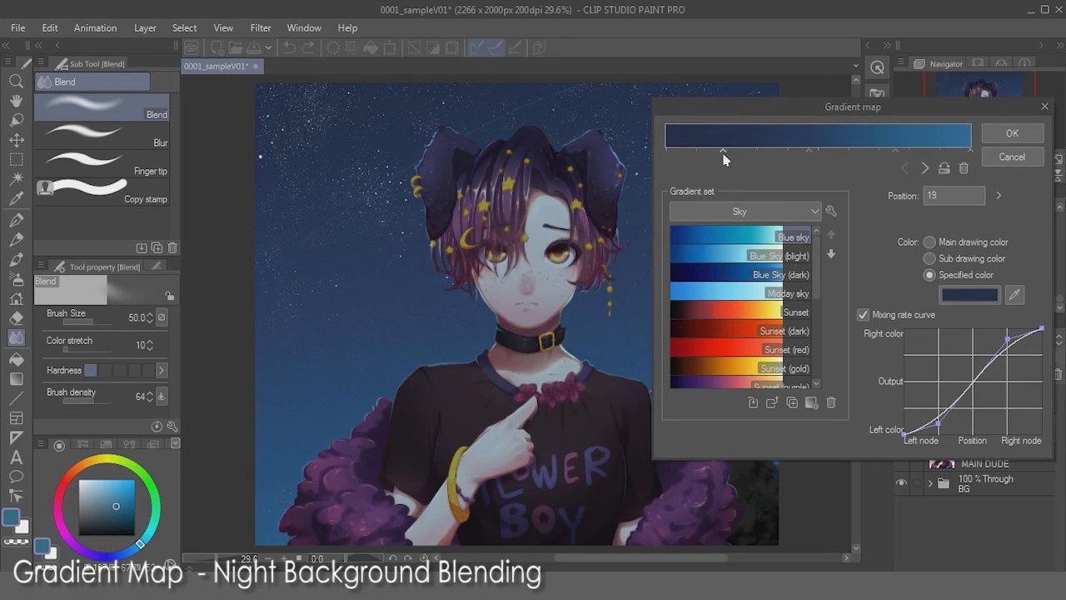
pyautogui.click(674, 153)
pyautogui.moveTo(674, 159); pyautogui.dragTo(642, 157)
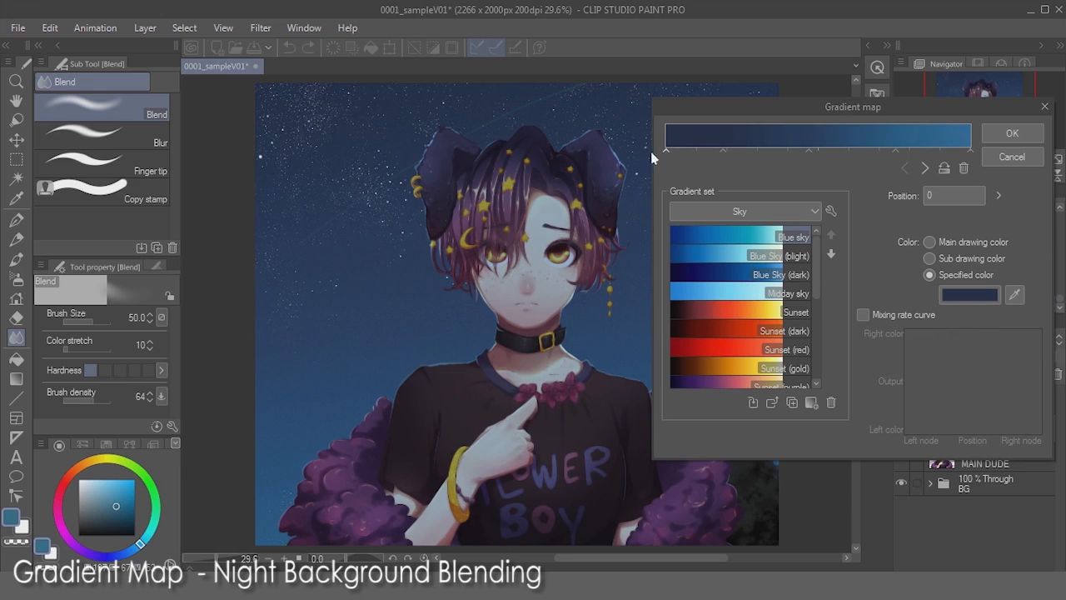
pyautogui.click(975, 296)
pyautogui.moveTo(782, 317); pyautogui.dragTo(855, 414)
pyautogui.click(1013, 144)
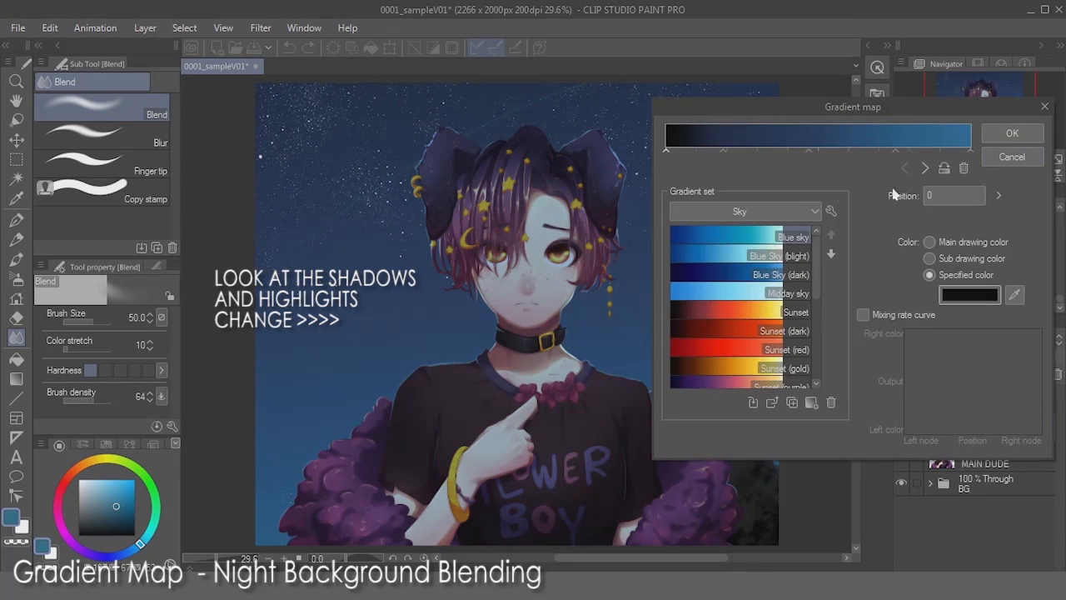
# - Darken the gradient node at position 19 to the deep navy 0C162B
pyautogui.click(724, 152)
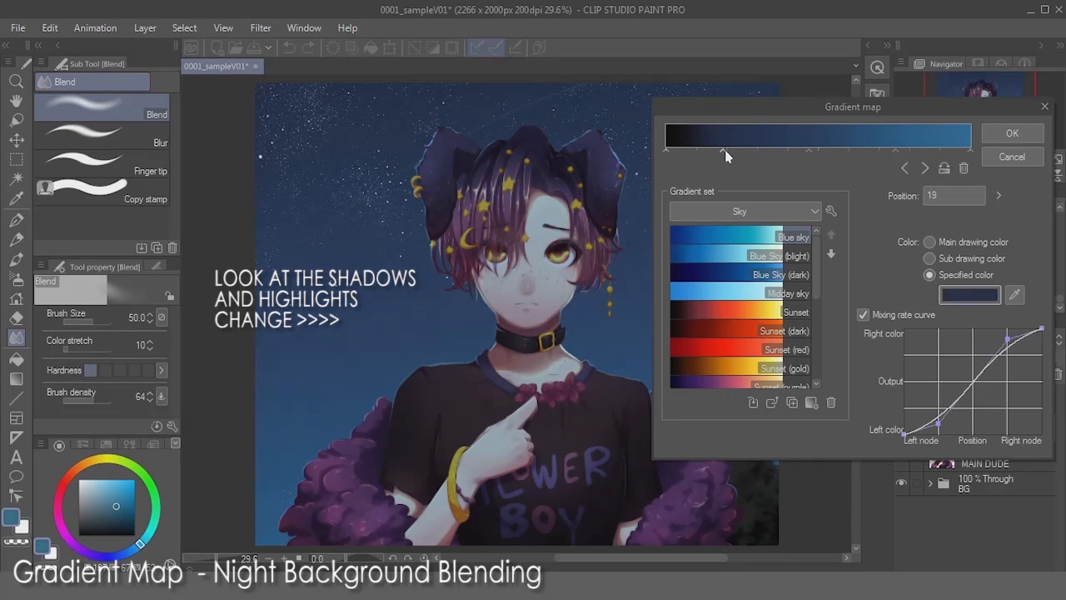
pyautogui.click(976, 296)
pyautogui.moveTo(791, 334); pyautogui.dragTo(792, 345)
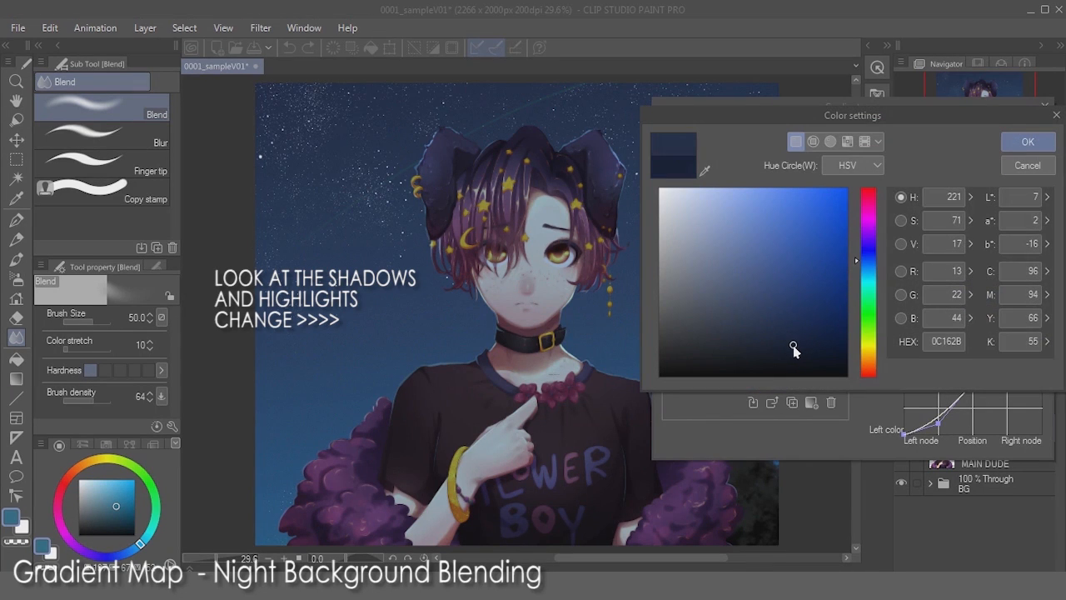
pyautogui.click(1027, 141)
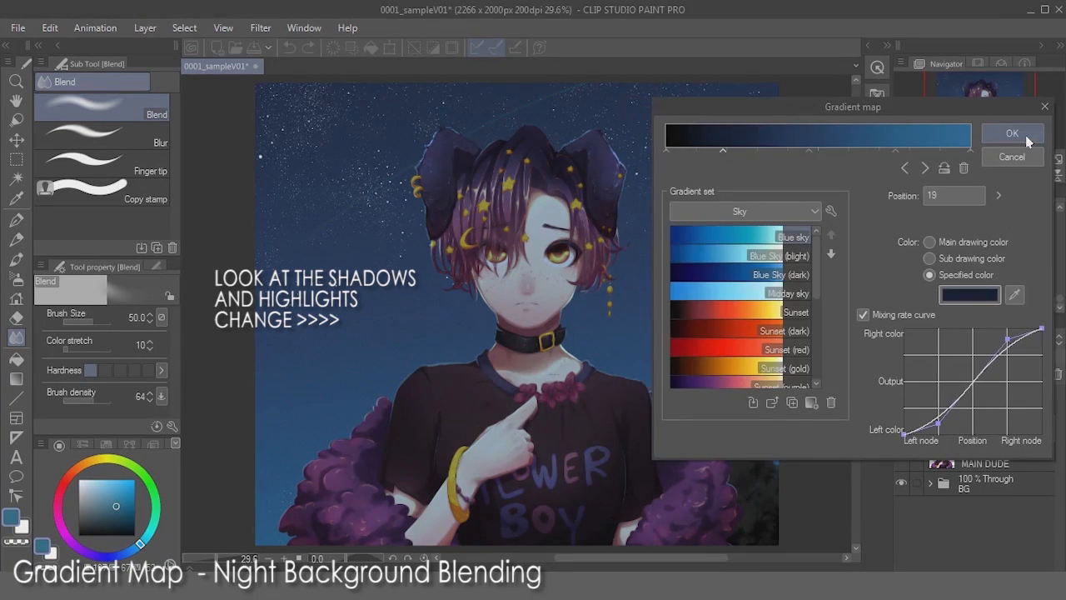
# - Shift the navy shadow node and the middle node toward the highlights, and move the node at position 75 to 71
pyautogui.moveTo(727, 151); pyautogui.dragTo(734, 152)
pyautogui.moveTo(895, 152); pyautogui.dragTo(883, 151)
pyautogui.moveTo(810, 152); pyautogui.dragTo(838, 153)
pyautogui.moveTo(740, 152); pyautogui.dragTo(744, 153)
pyautogui.click(837, 152)
pyautogui.click(883, 152)
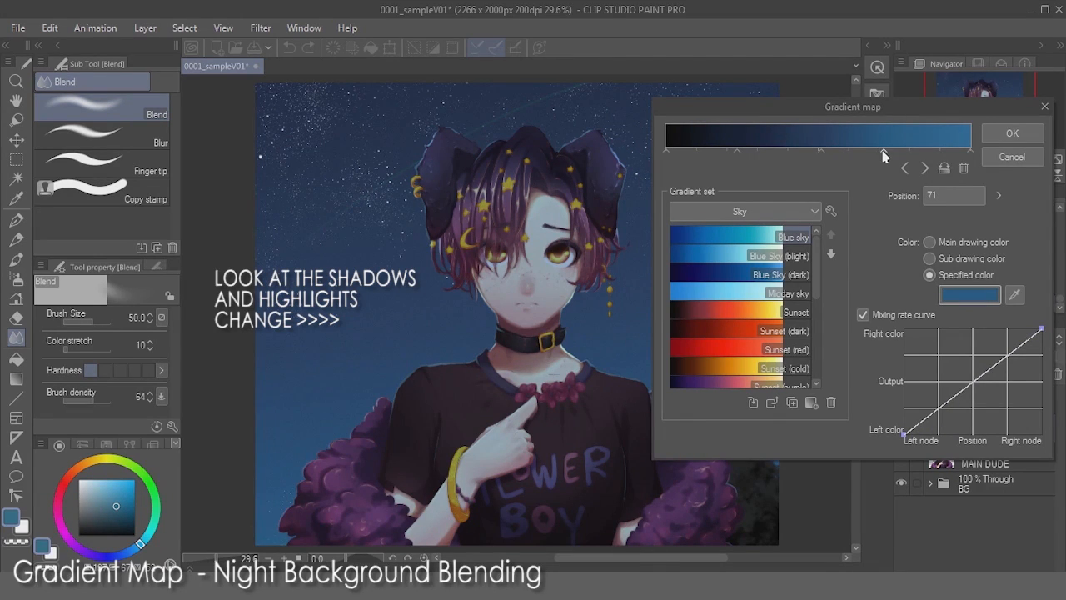
# - Move the end gradient node to position 89 and add a light blue node (579CCF) at position 100
pyautogui.moveTo(972, 153); pyautogui.dragTo(941, 156)
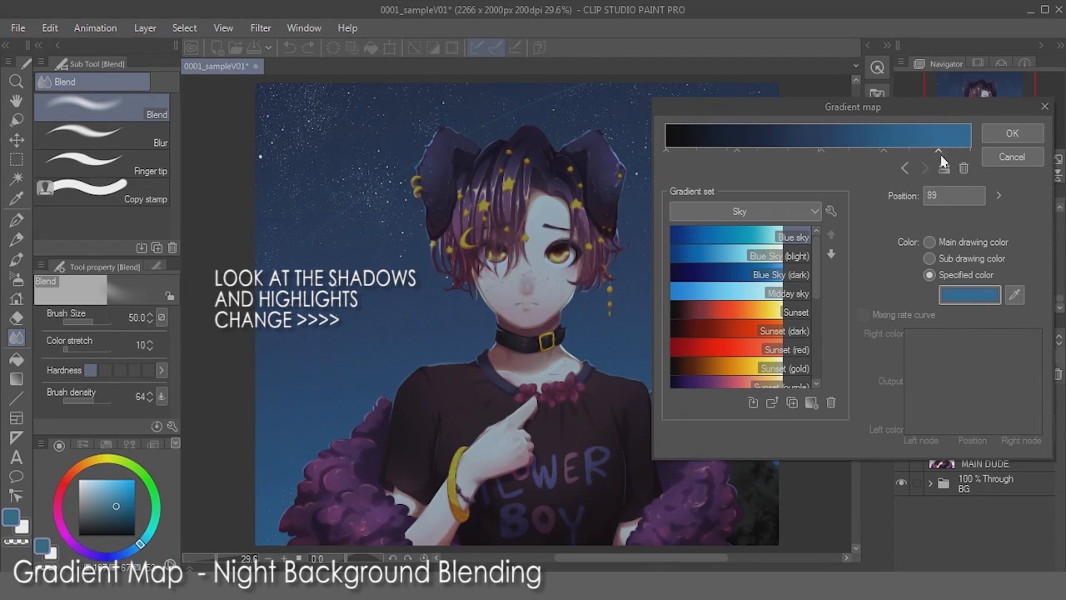
pyautogui.click(974, 295)
pyautogui.click(773, 240)
pyautogui.moveTo(773, 241); pyautogui.dragTo(768, 224)
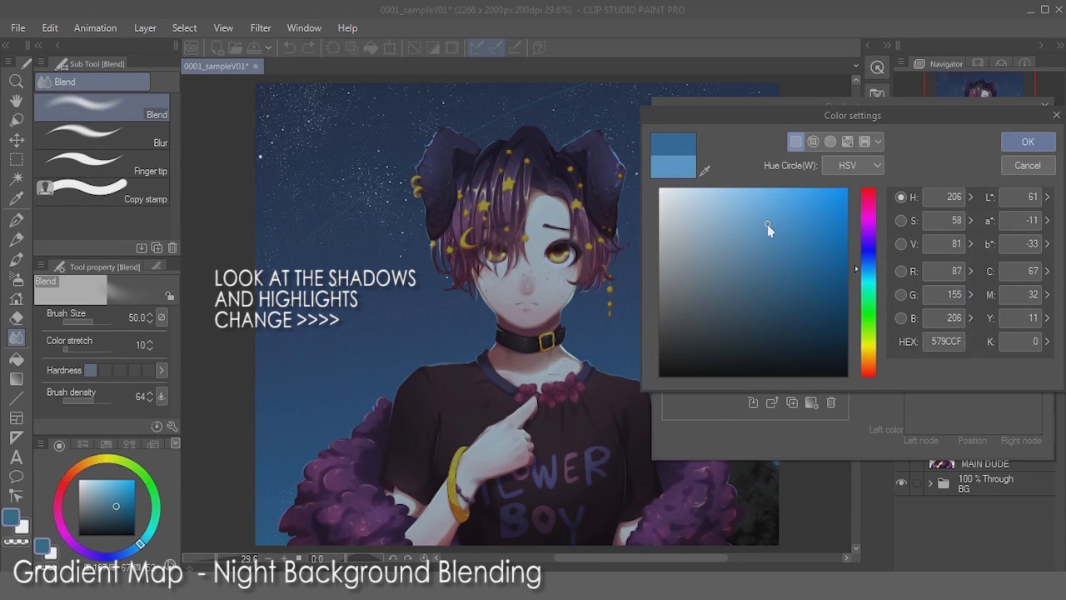
pyautogui.click(1027, 142)
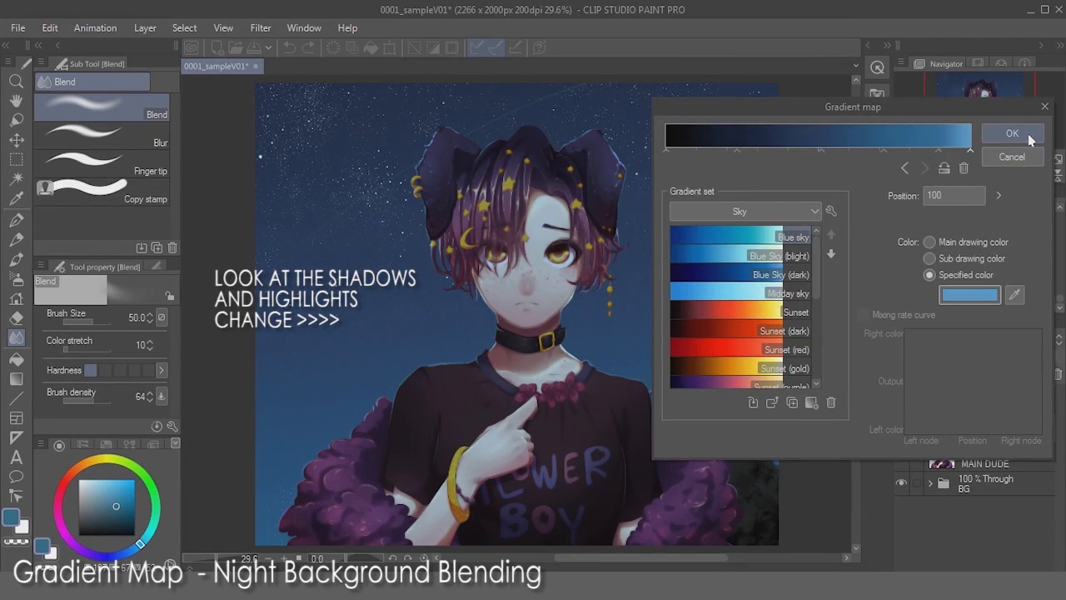
# - Move the gradient node from 71 to position 69 and recolor it with the blue sampled from the sky beside the character
pyautogui.moveTo(883, 152); pyautogui.dragTo(876, 151)
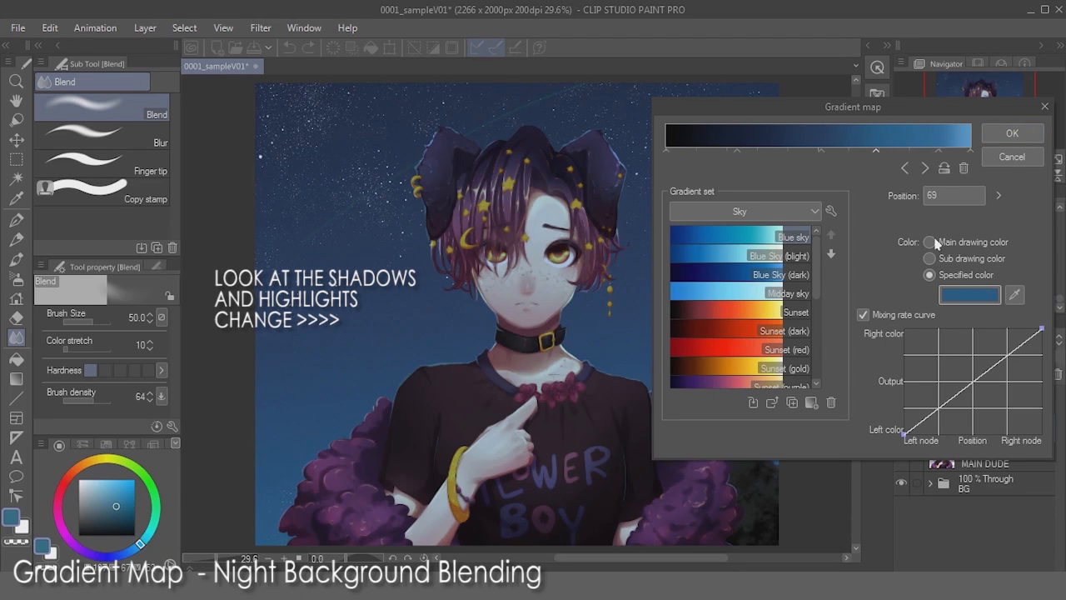
pyautogui.click(1014, 294)
pyautogui.click(369, 266)
# - Recolor the middle gradient node with a darker blue, shift it slightly toward the shadows, and apply the edited gradient map
pyautogui.click(821, 151)
pyautogui.click(970, 295)
pyautogui.click(805, 345)
pyautogui.click(1038, 143)
pyautogui.click(876, 152)
pyautogui.click(821, 152)
pyautogui.moveTo(821, 152); pyautogui.dragTo(815, 152)
pyautogui.click(1011, 134)
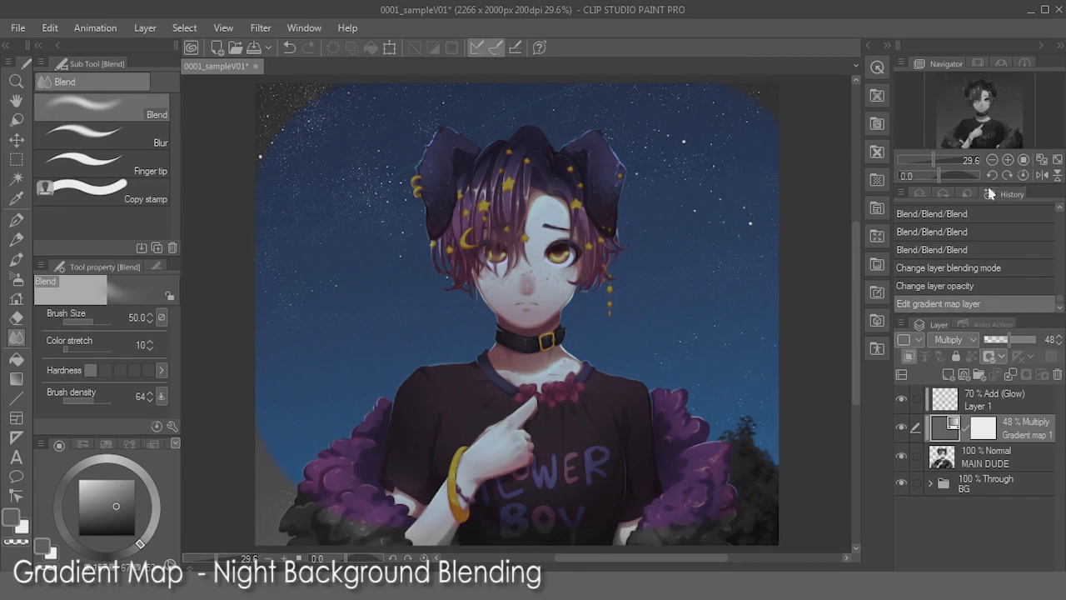
# - Set the Gradient map 1 layer's opacity to 52 and select the rim light layer, Layer 1
pyautogui.moveTo(1005, 339); pyautogui.dragTo(1016, 341)
pyautogui.scroll(-1, 676, 350)
pyautogui.press('h')
pyautogui.moveTo(716, 363); pyautogui.dragTo(678, 359)
pyautogui.scroll(-1, 618, 337)
pyautogui.scroll(2, 564, 363)
pyautogui.click(946, 400)
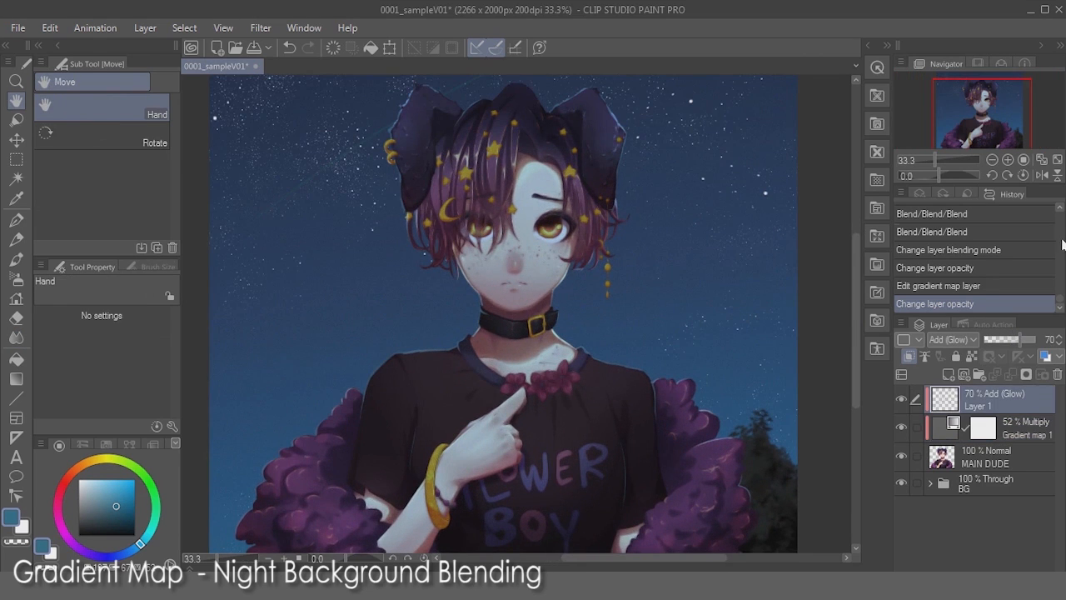
pyautogui.scroll(2, 386, 110)
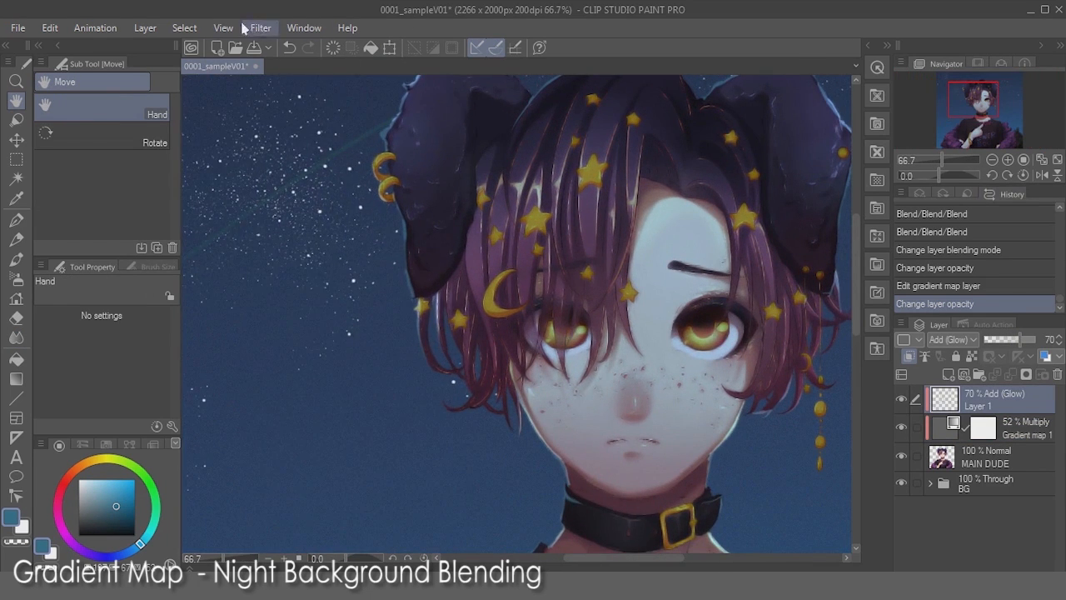
# - Soften the rim light on Layer 1 with a blur filter
pyautogui.click(223, 27)
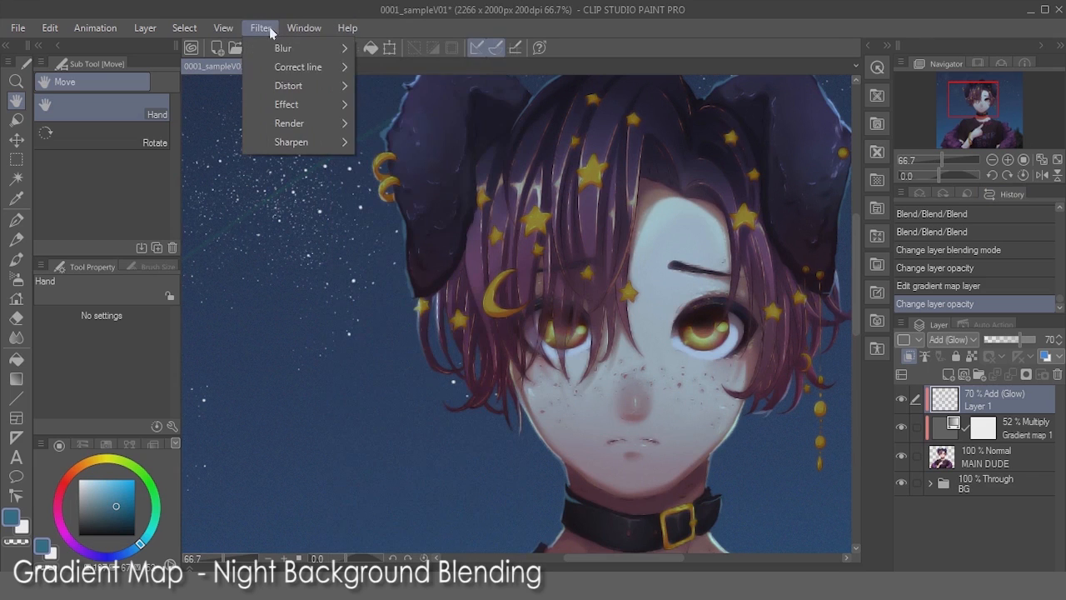
pyautogui.moveTo(287, 47)
pyautogui.click(409, 91)
pyautogui.moveTo(389, 402)
pyautogui.mouseDown()
pyautogui.moveTo(402, 395)
pyautogui.moveTo(381, 397)
pyautogui.mouseUp()
pyautogui.click(775, 366)
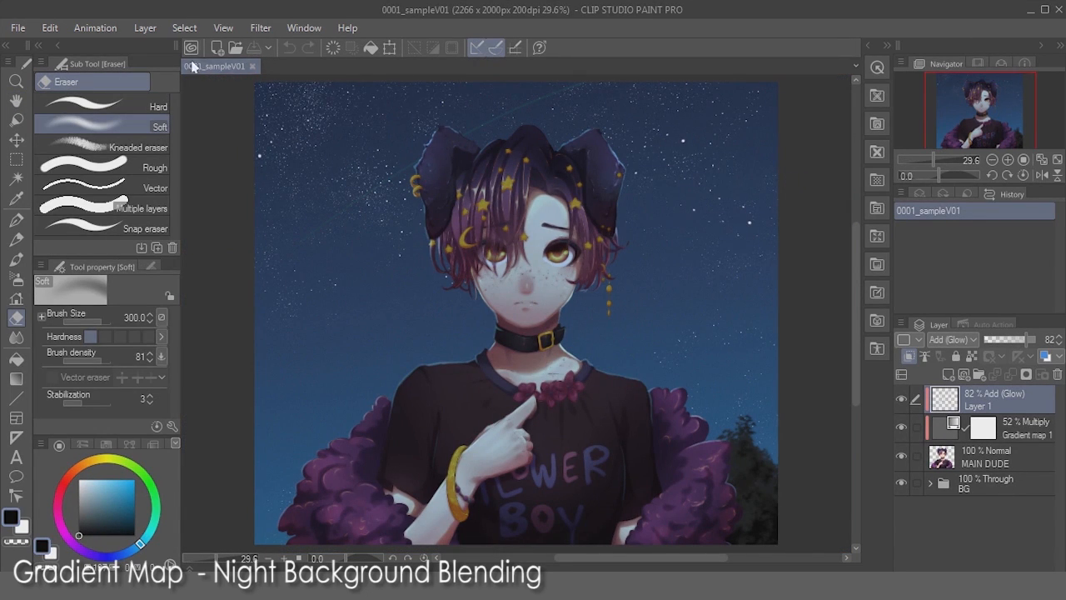
# - Add a Tone Curve correction layer at the top of the layer stack and turn off its clipping so it affects the whole image
pyautogui.click(144, 28)
pyautogui.moveTo(190, 87)
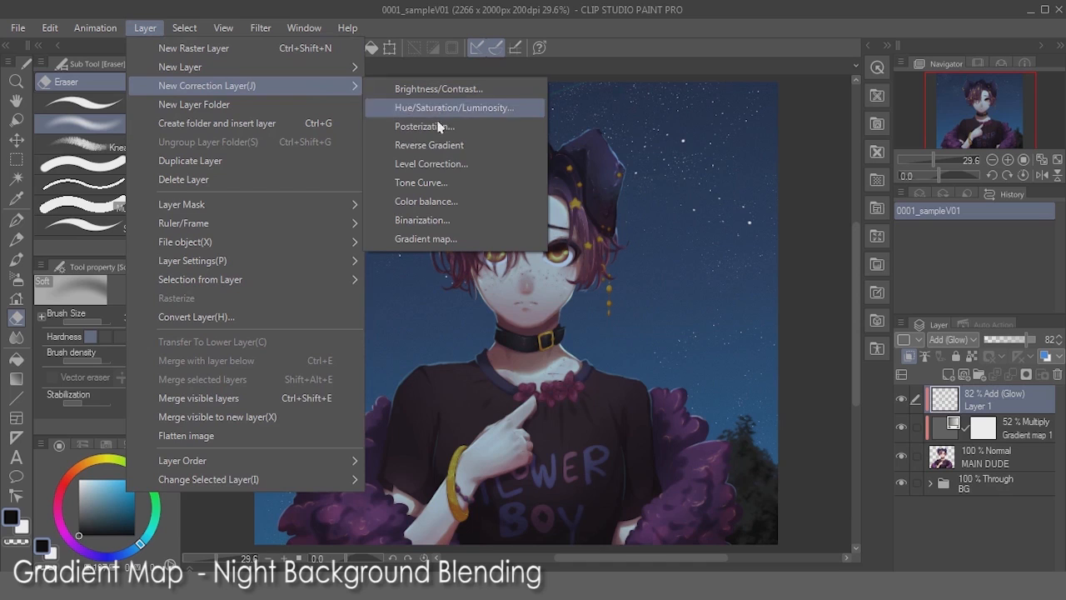
pyautogui.click(450, 183)
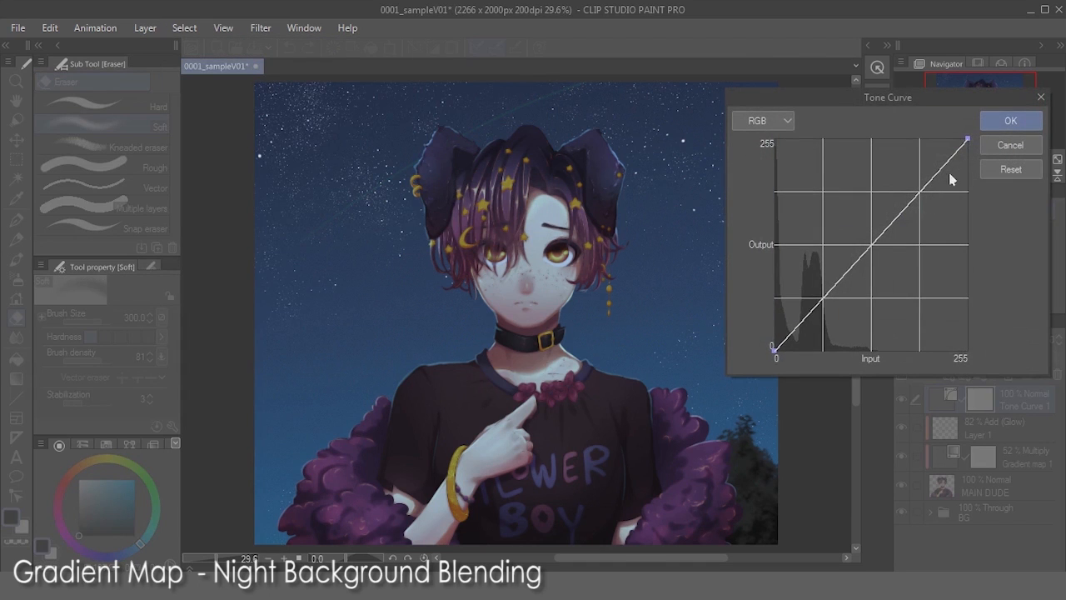
pyautogui.click(1006, 125)
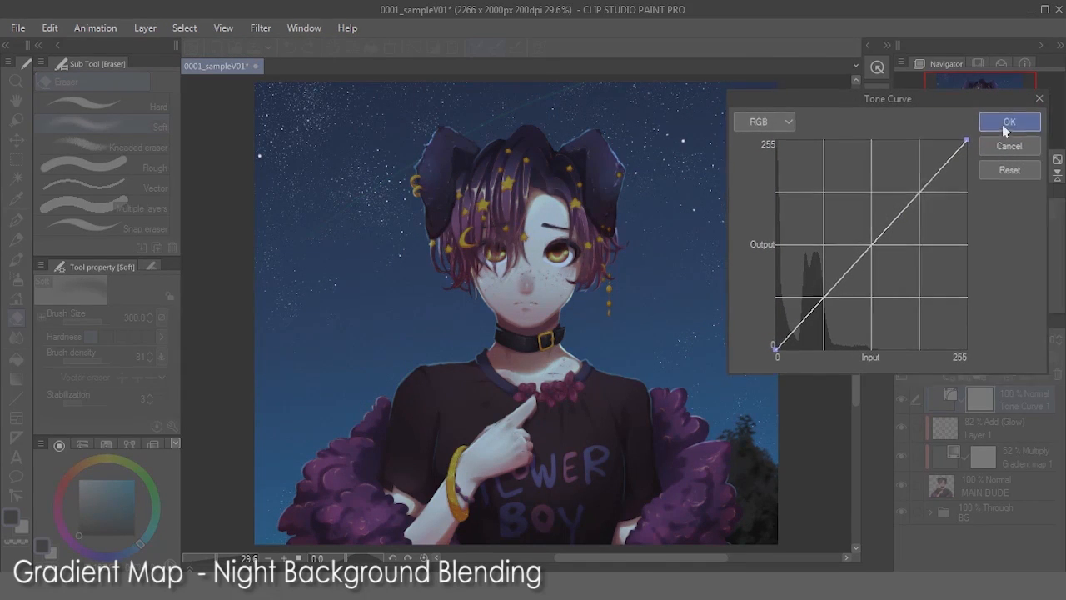
pyautogui.click(909, 356)
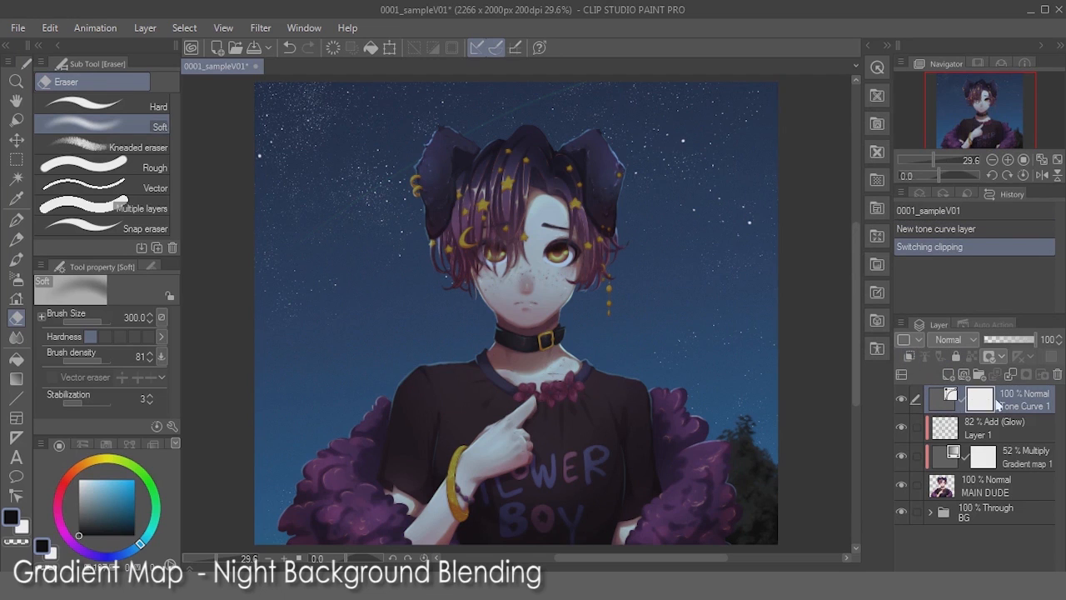
# - Reshape the RGB tone curve with several points, lifting the shadows and midtones and slightly lowering the white end
pyautogui.doubleClick(944, 401)
pyautogui.hotkey('ctrl', '-')
pyautogui.moveTo(901, 210); pyautogui.dragTo(901, 191)
pyautogui.moveTo(823, 291); pyautogui.dragTo(824, 278)
pyautogui.moveTo(855, 240)
pyautogui.mouseDown()
pyautogui.moveTo(855, 249)
pyautogui.moveTo(869, 236)
pyautogui.mouseUp()
pyautogui.moveTo(851, 253); pyautogui.dragTo(851, 258)
pyautogui.click(798, 317)
pyautogui.moveTo(775, 351); pyautogui.dragTo(774, 343)
pyautogui.moveTo(825, 277); pyautogui.dragTo(822, 278)
pyautogui.moveTo(797, 319); pyautogui.dragTo(796, 319)
pyautogui.moveTo(945, 159); pyautogui.dragTo(967, 149)
pyautogui.moveTo(870, 235); pyautogui.dragTo(877, 221)
pyautogui.moveTo(851, 259); pyautogui.dragTo(852, 251)
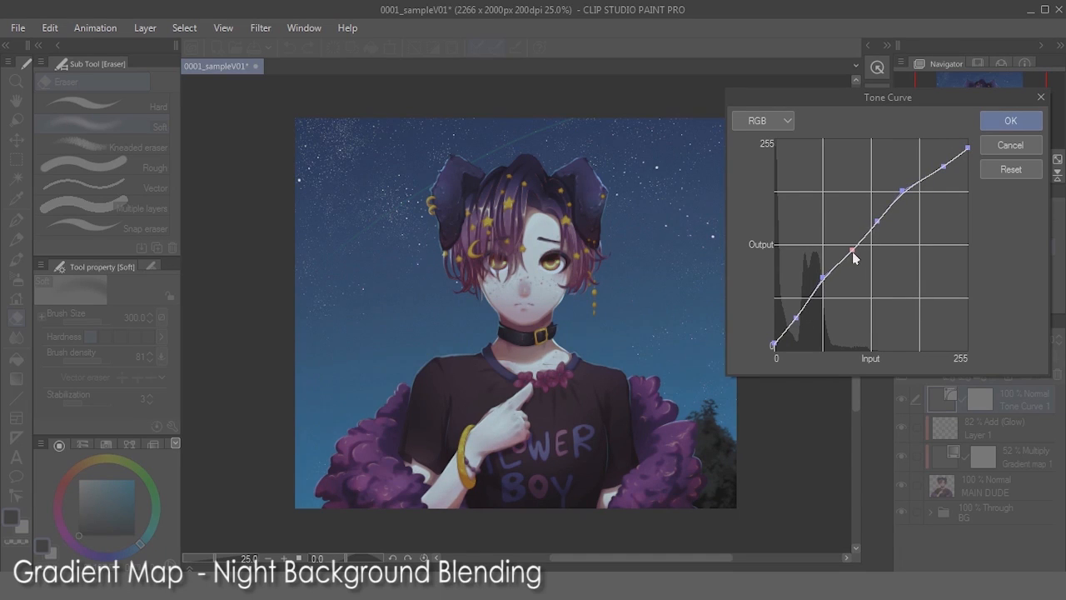
# - Adjust the Blue channel curve with a slight midtone lift, apply the tone curve and compare the image with and without it
pyautogui.click(763, 120)
pyautogui.click(753, 150)
pyautogui.click(823, 298)
pyautogui.moveTo(909, 201); pyautogui.dragTo(909, 194)
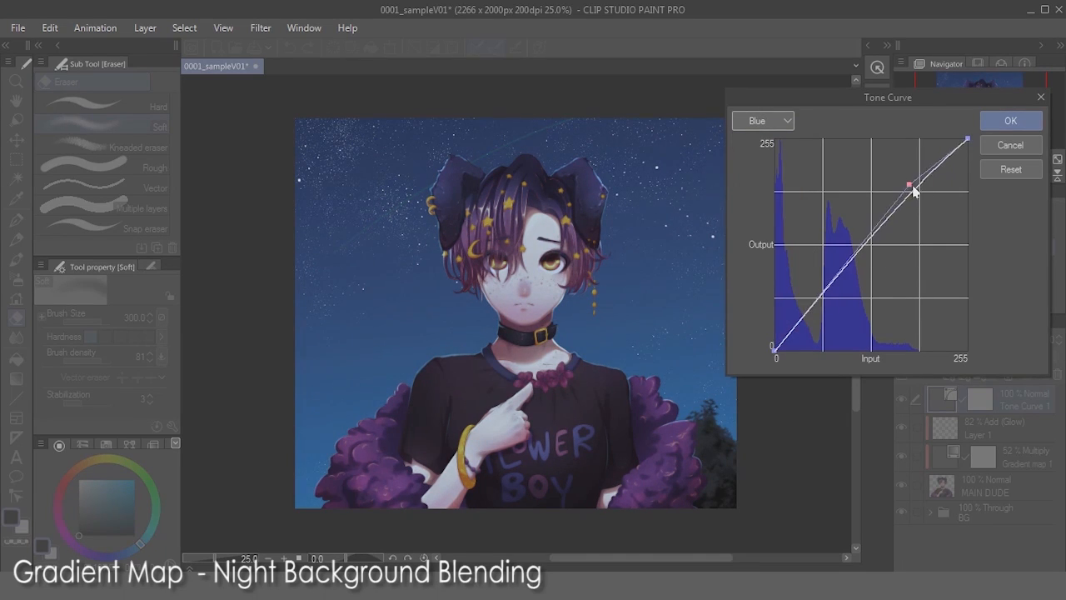
pyautogui.click(827, 300)
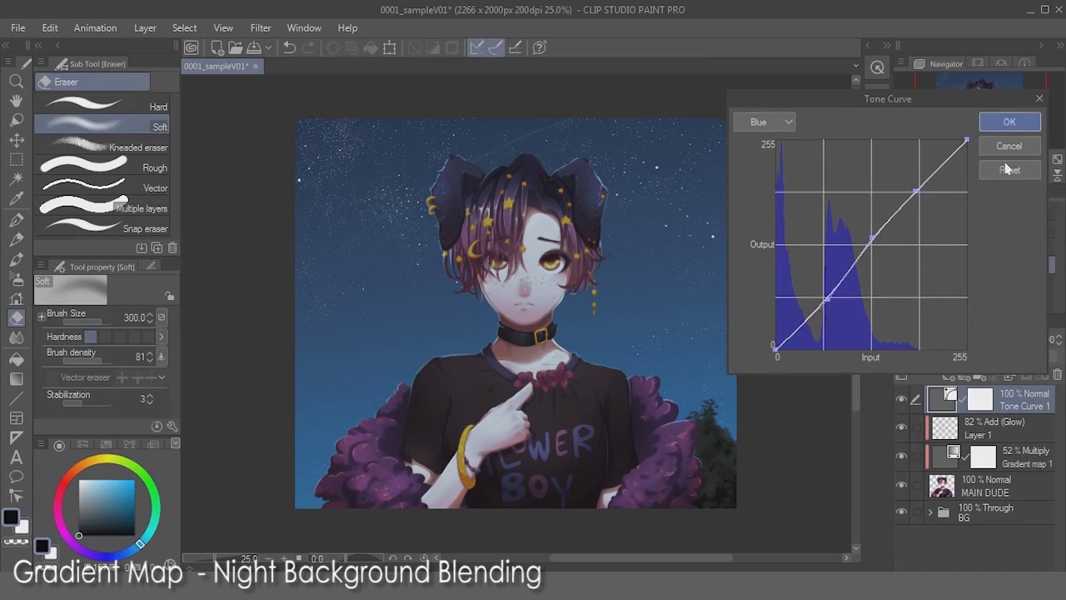
pyautogui.click(1007, 123)
pyautogui.click(901, 399)
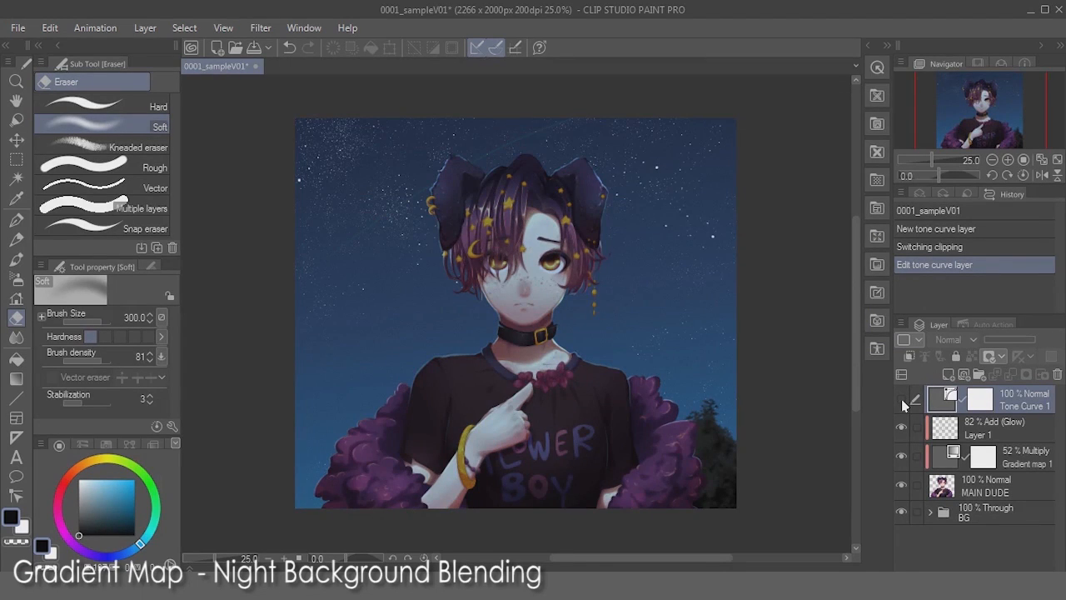
pyautogui.click(901, 398)
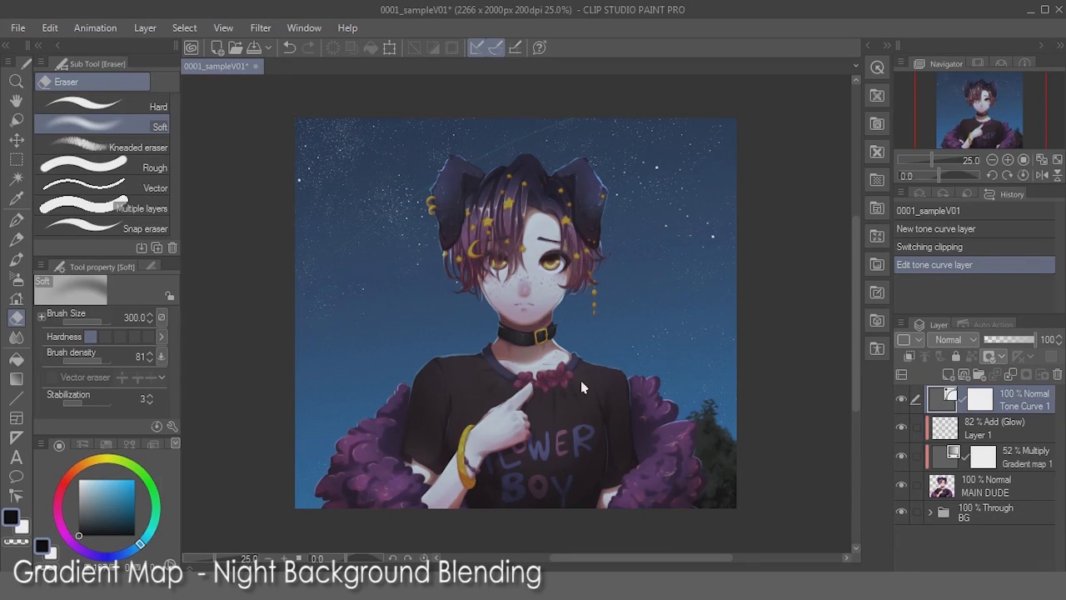
pyautogui.scroll(1, 699, 246)
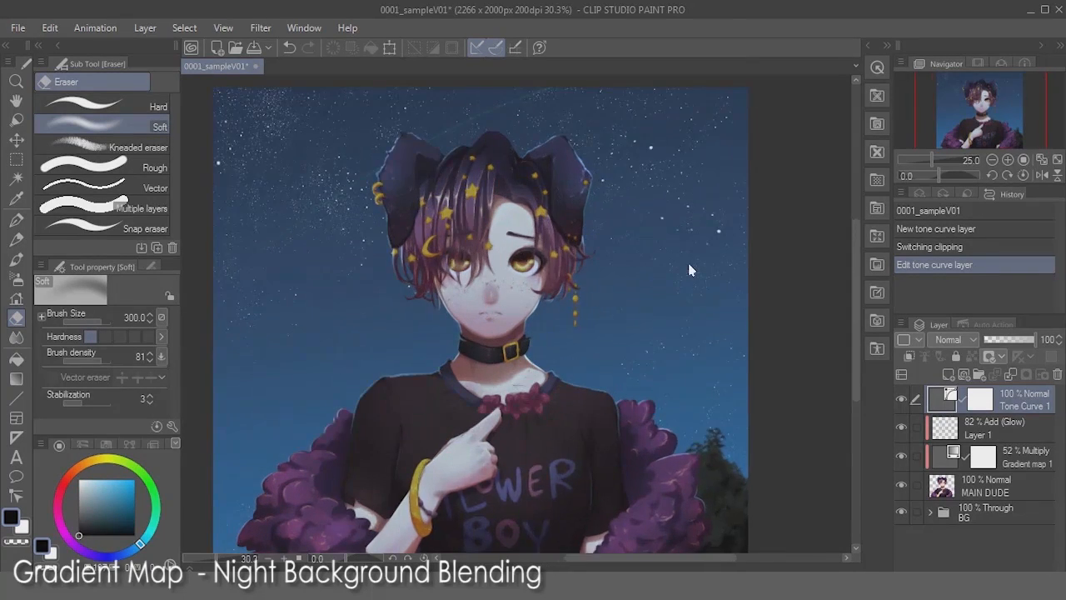
# - Add a Hue/Saturation/Luminosity correction layer above MAIN DUDE with default values and move it above the Gradient map 1 layer
pyautogui.click(1003, 489)
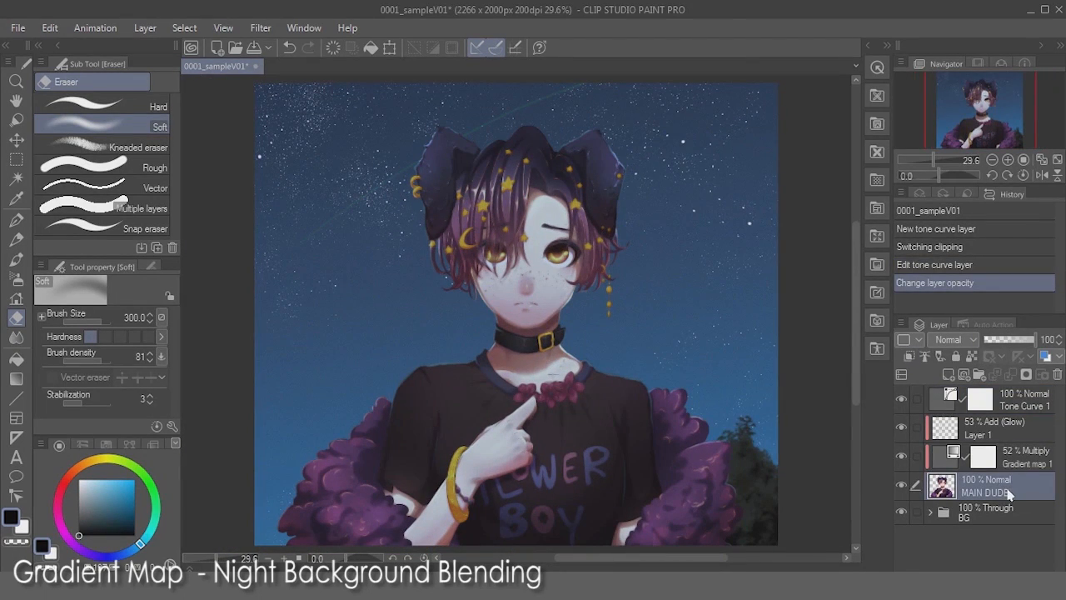
pyautogui.rightClick(1009, 494)
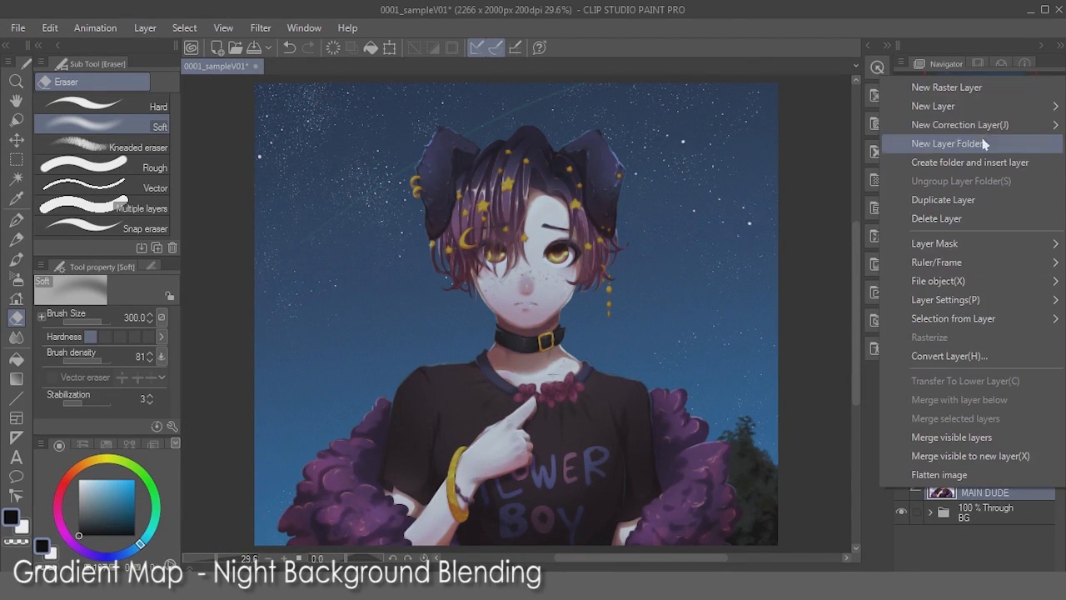
pyautogui.moveTo(958, 124)
pyautogui.click(833, 154)
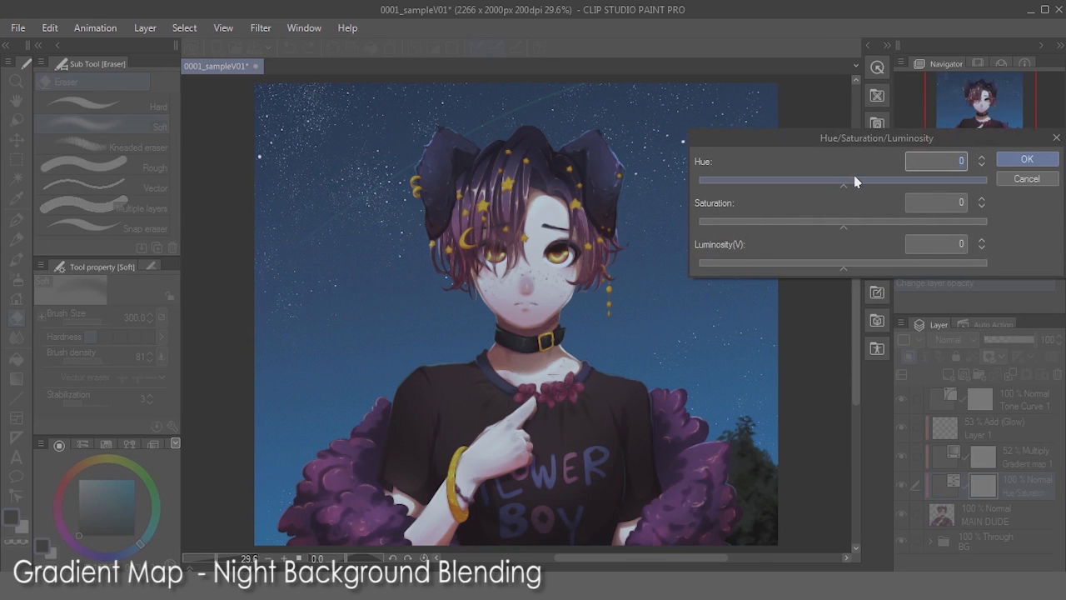
pyautogui.click(1026, 161)
pyautogui.moveTo(948, 498); pyautogui.dragTo(950, 454)
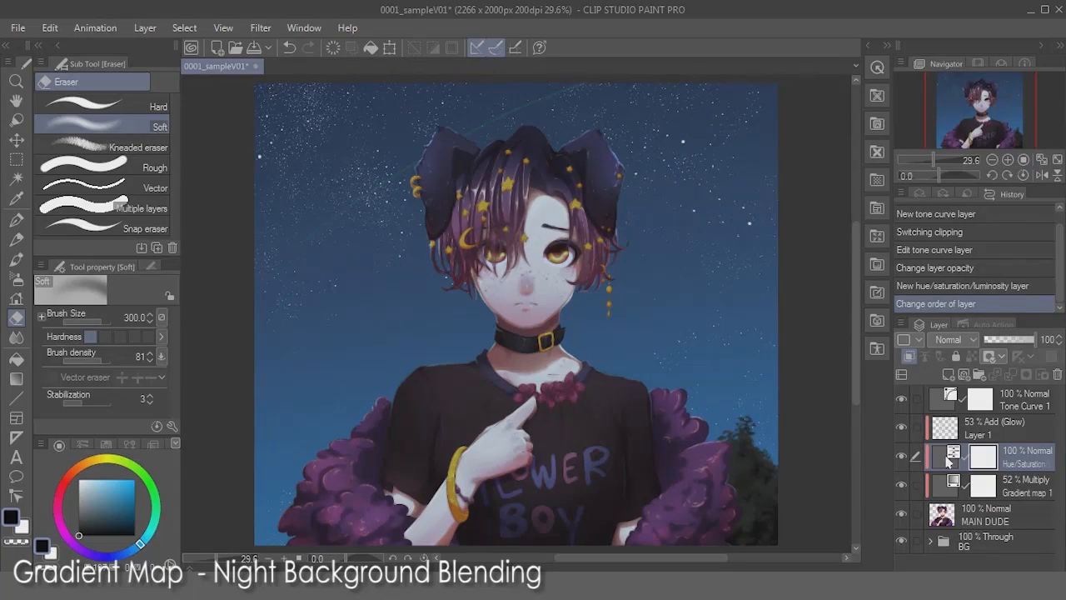
# - Shift the Hue/Saturation layer's hue in the negative direction, turning the character's purple hair and fur teal green
pyautogui.doubleClick(947, 463)
pyautogui.moveTo(833, 190); pyautogui.dragTo(790, 198)
pyautogui.click(1040, 159)
# - Set the Hue/Saturation layer's blending mode to Color and lower its opacity to 12
pyautogui.click(950, 338)
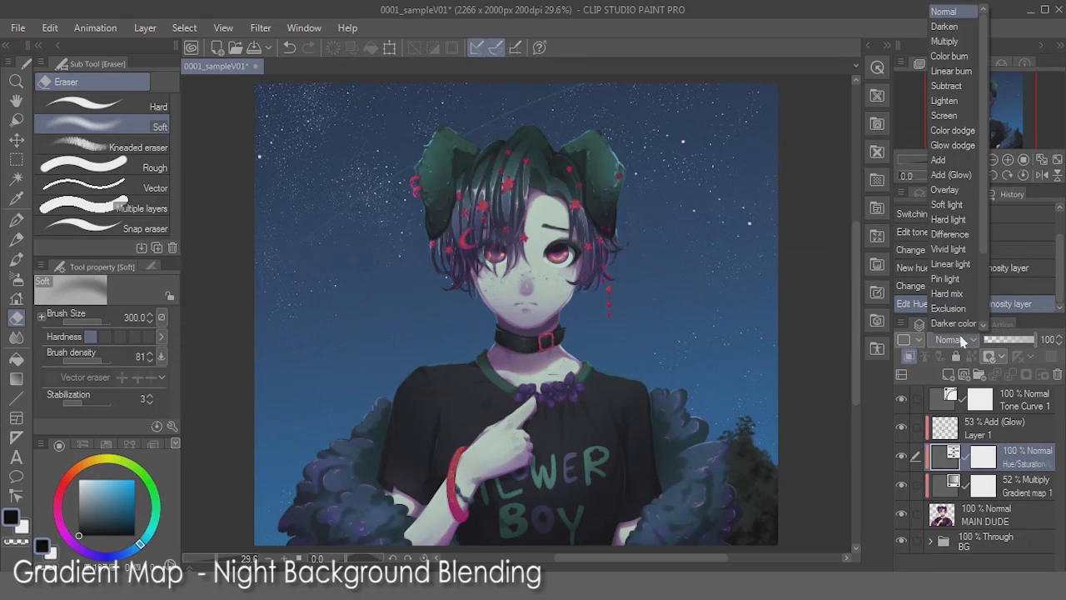
pyautogui.scroll(-3, 964, 321)
pyautogui.click(964, 304)
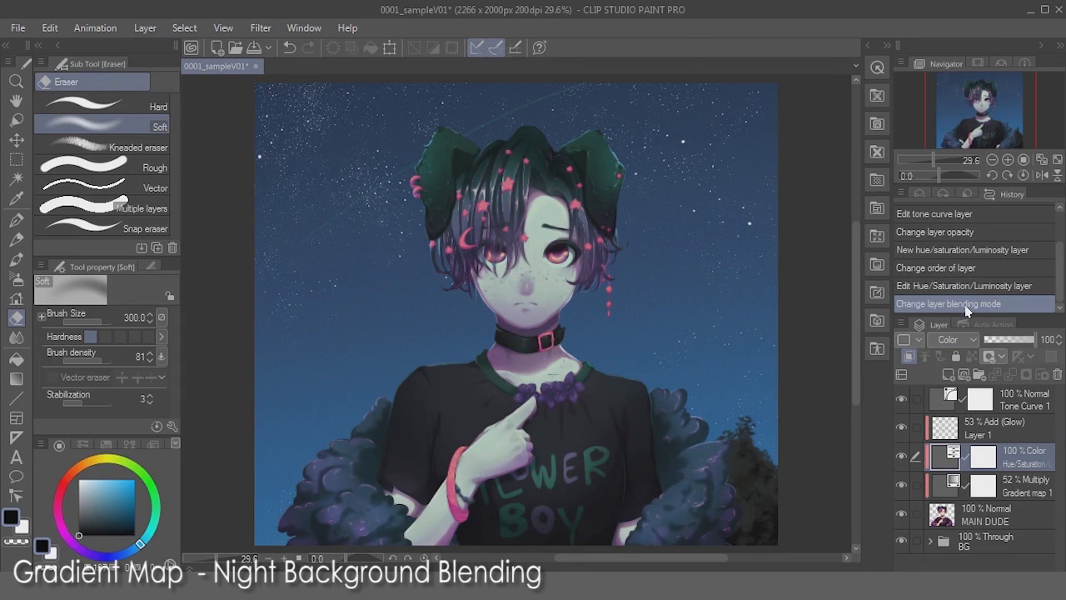
pyautogui.moveTo(1006, 342); pyautogui.dragTo(988, 345)
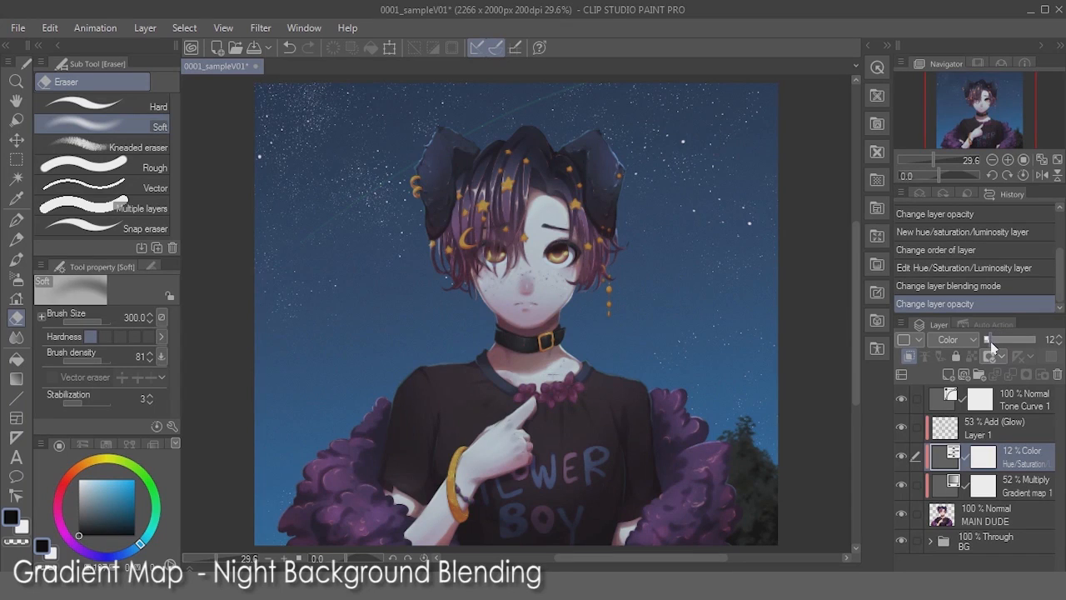
# - Toggle the correction and rim light layers to compare the character before and after blending, and save the file with them visible
pyautogui.click(899, 463)
pyautogui.click(899, 462)
pyautogui.click(899, 463)
pyautogui.click(898, 461)
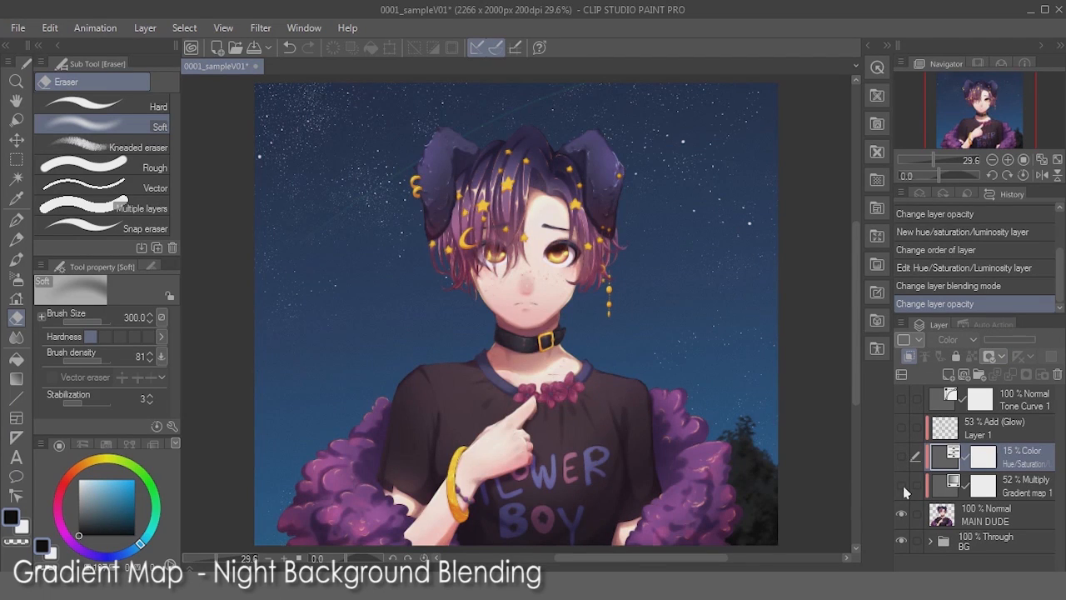
pyautogui.click(902, 485)
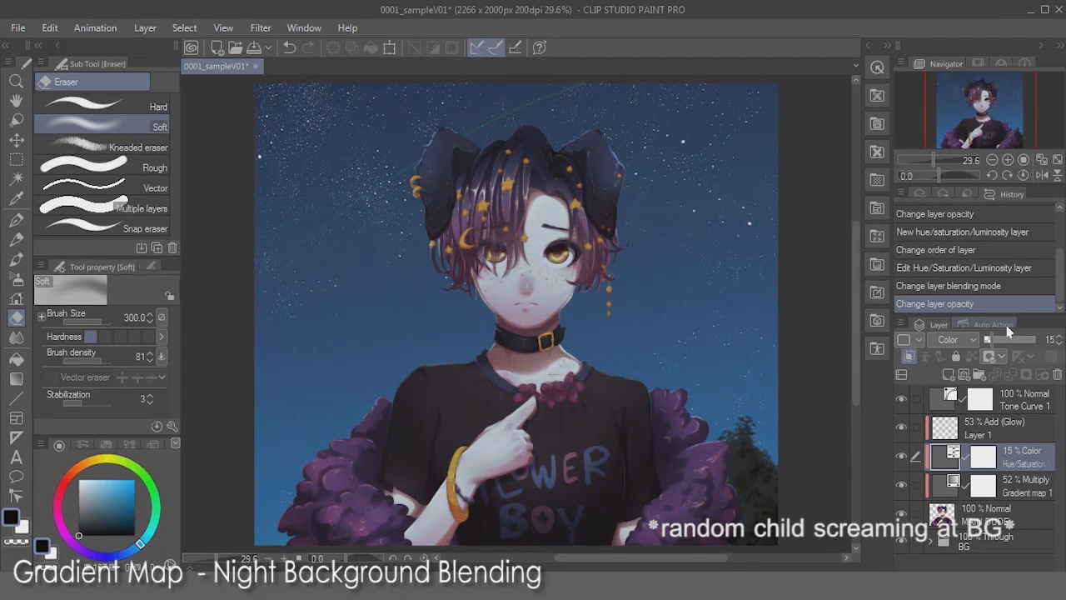
pyautogui.hotkey('ctrl', 's')
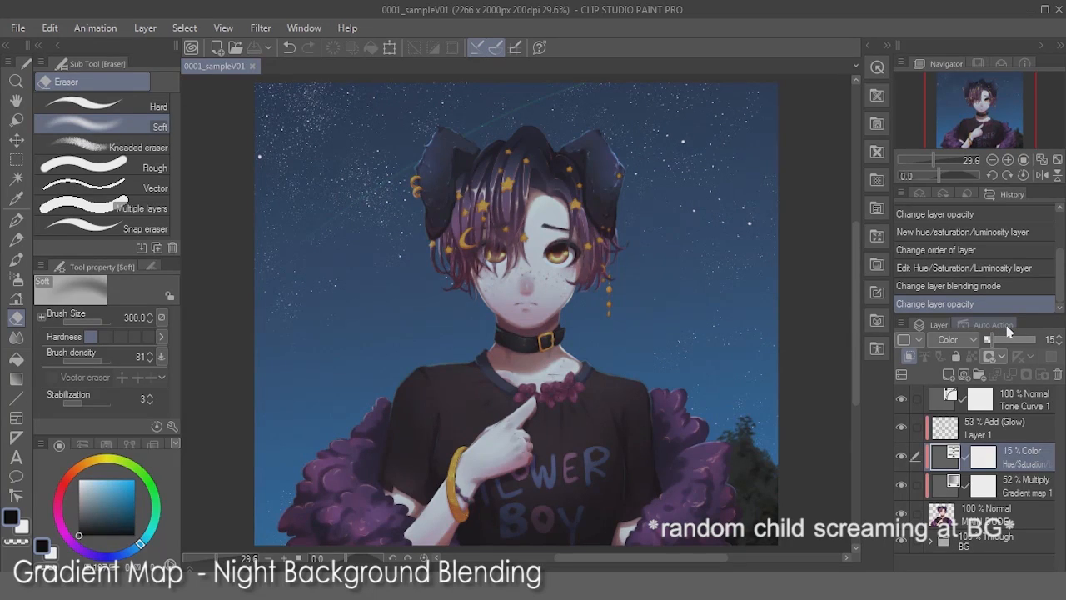